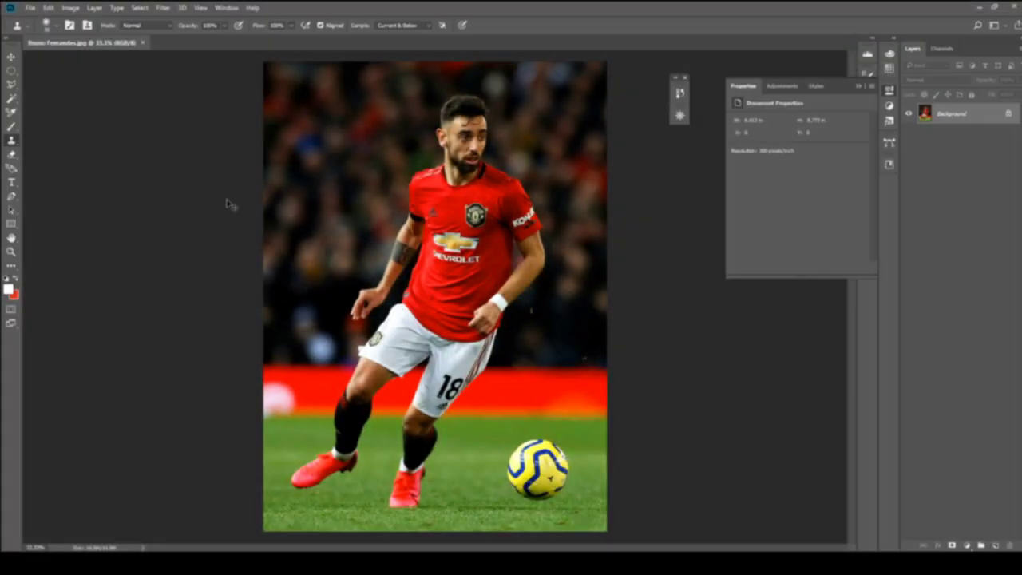
- Zoom in to 200% on the player's red jersey
key("ctrl+plus")
key("ctrl+plus")
key("ctrl+plus")
key("ctrl+plus")
key("ctrl+plus")
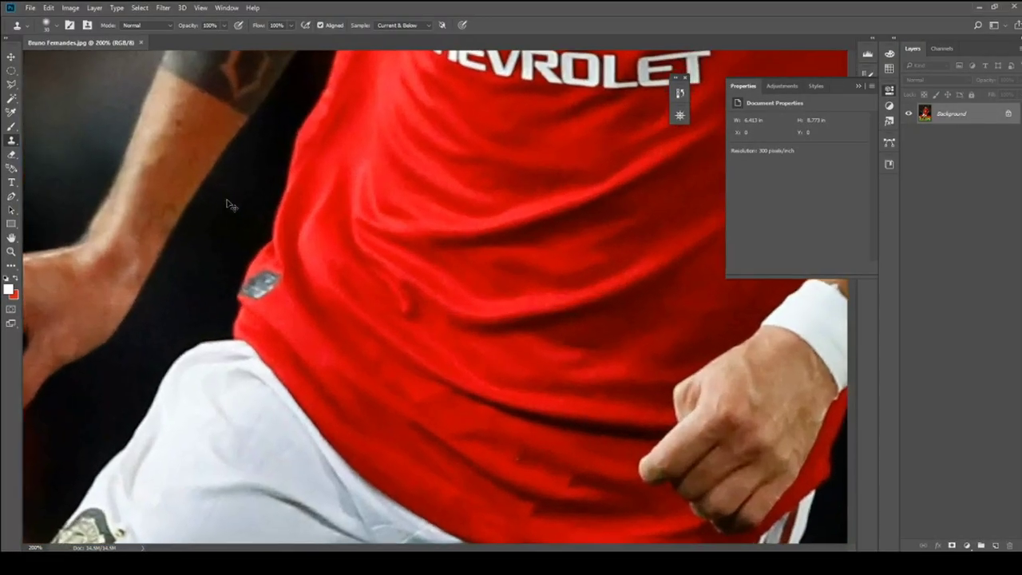
key("ctrl+plus")
- With the Pen tool, start the outline at the arm and place anchors down the finger edges
left_click_drag(329, 255, 471, 499)
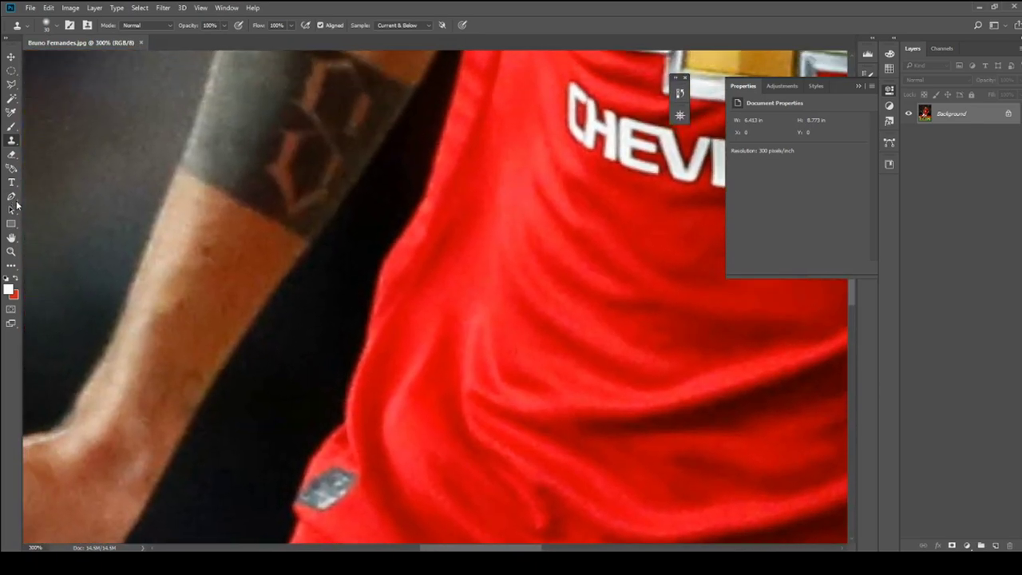
key("p")
scroll(214, 326, "up", 4)
scroll(244, 372, "up", 1)
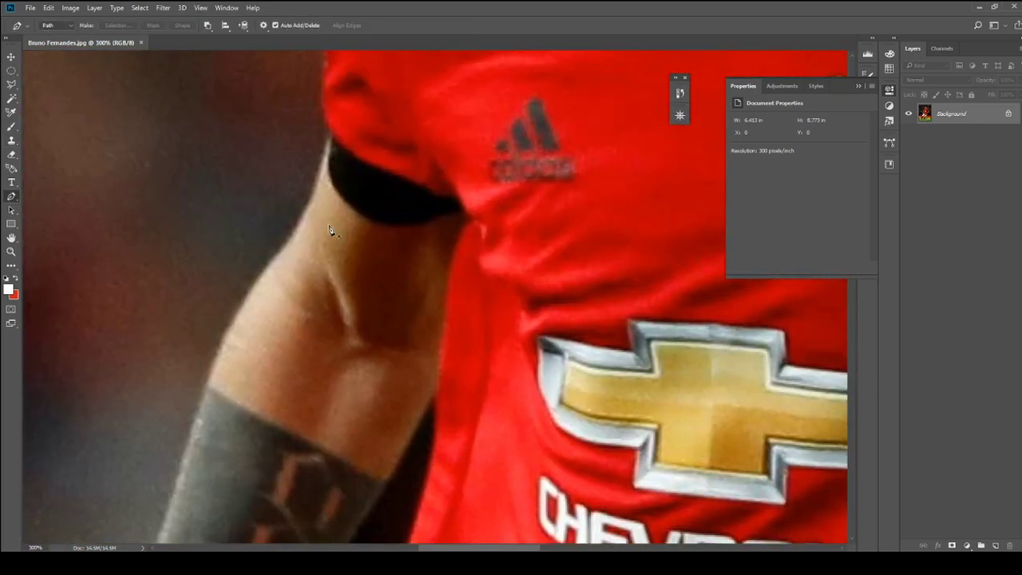
left_click(331, 141)
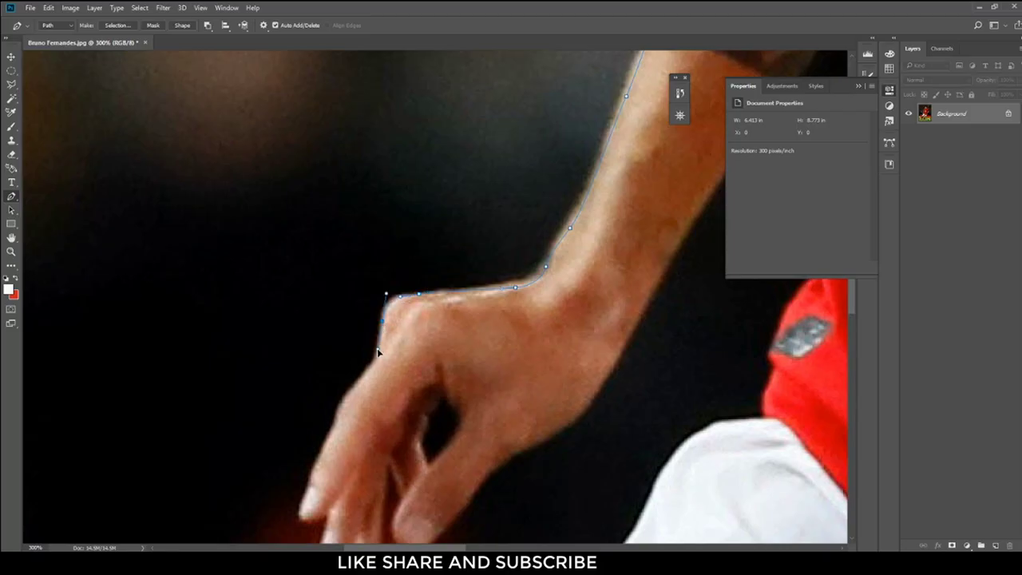
left_click(378, 352)
left_click_drag(365, 405, 416, 278)
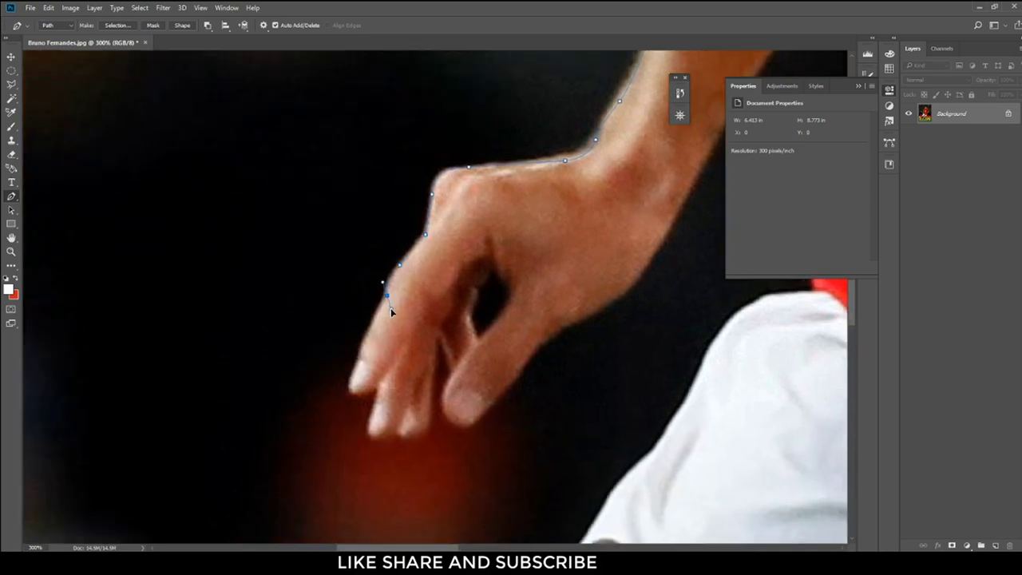
left_click(373, 321)
left_click(378, 387)
left_click(368, 430)
- Curve the path around the fingertips and up the hand's right side toward the wrist
scroll(397, 436, "down", 1)
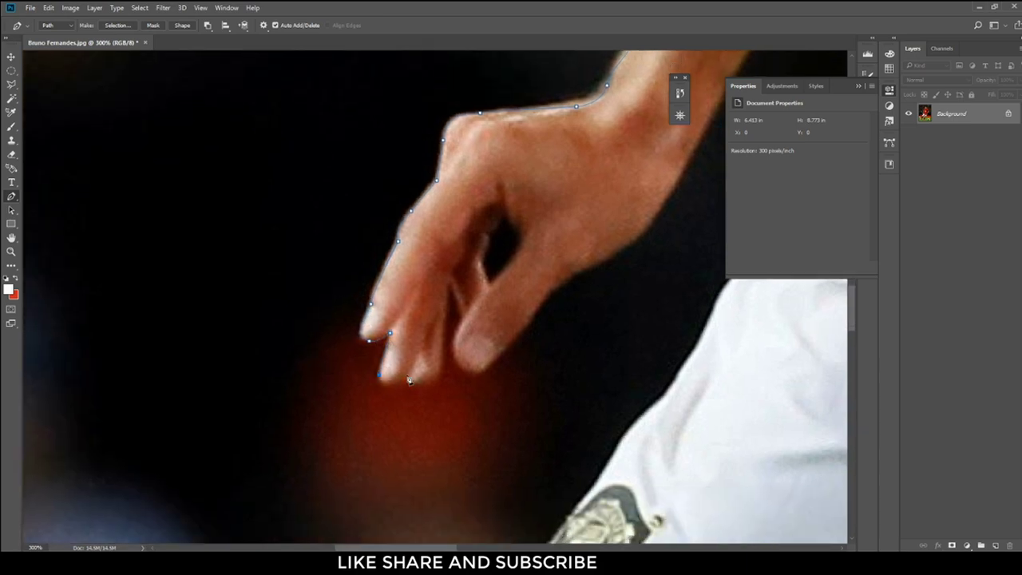
left_click(409, 379)
left_click_drag(432, 383, 438, 353)
left_click(463, 320)
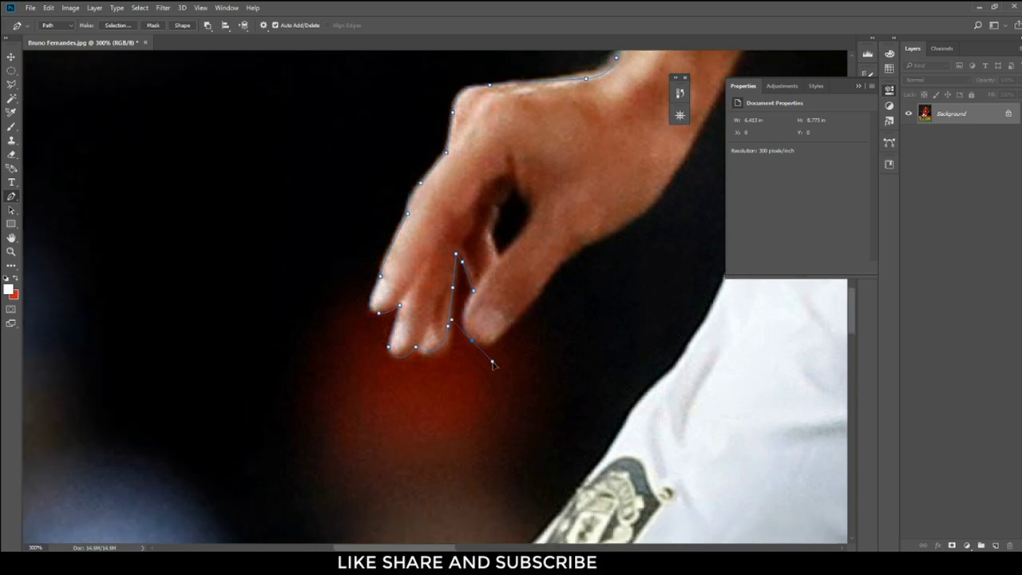
left_click(508, 329)
left_click(546, 297)
mouse_move(638, 211)
left_mouse_down()
mouse_move(494, 354)
mouse_move(512, 317)
left_mouse_up()
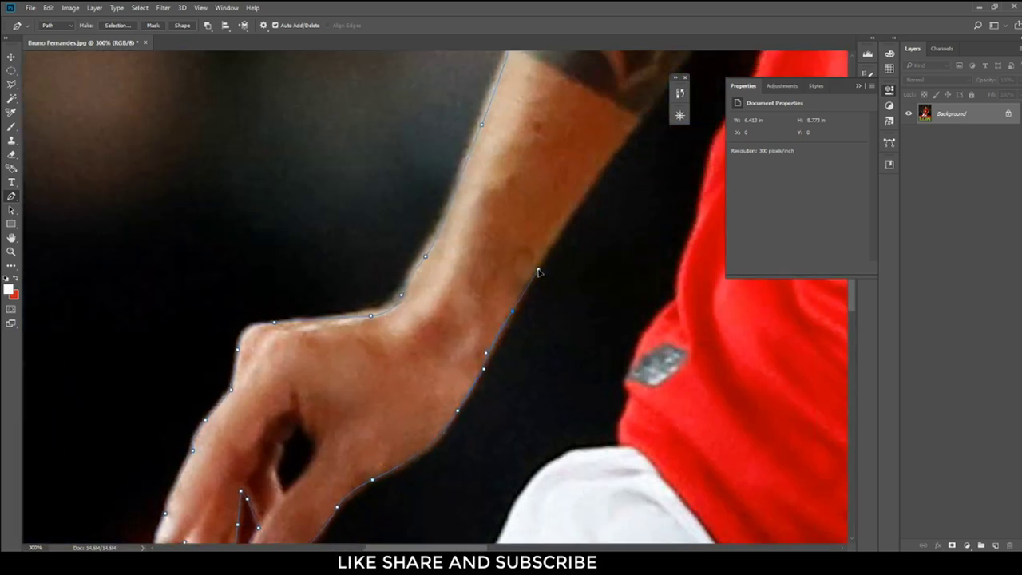
- Continue the outline up the tattooed forearm and down the red shirt's edge
left_click_drag(546, 256, 479, 342)
mouse_move(554, 240)
left_mouse_down()
mouse_move(529, 311)
mouse_move(558, 279)
mouse_move(591, 176)
left_mouse_up()
left_click(624, 139)
left_click(599, 255)
mouse_move(574, 335)
left_mouse_down()
mouse_move(564, 295)
mouse_move(574, 231)
left_mouse_up()
left_click(563, 292)
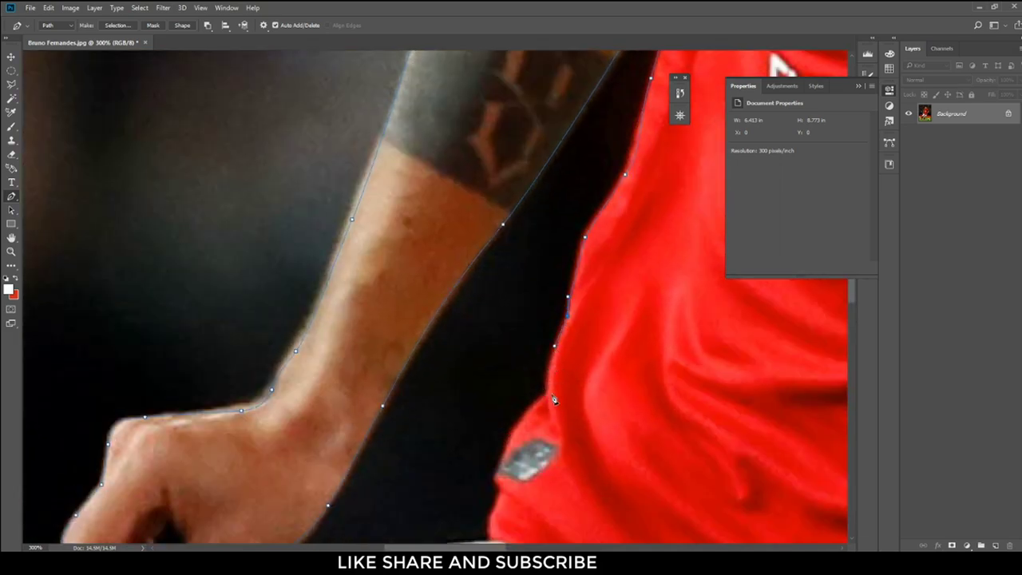
- Trace the path along the white shorts edge and down the leg
left_click_drag(510, 447, 504, 317)
left_click_drag(471, 427, 553, 333)
left_click(444, 418)
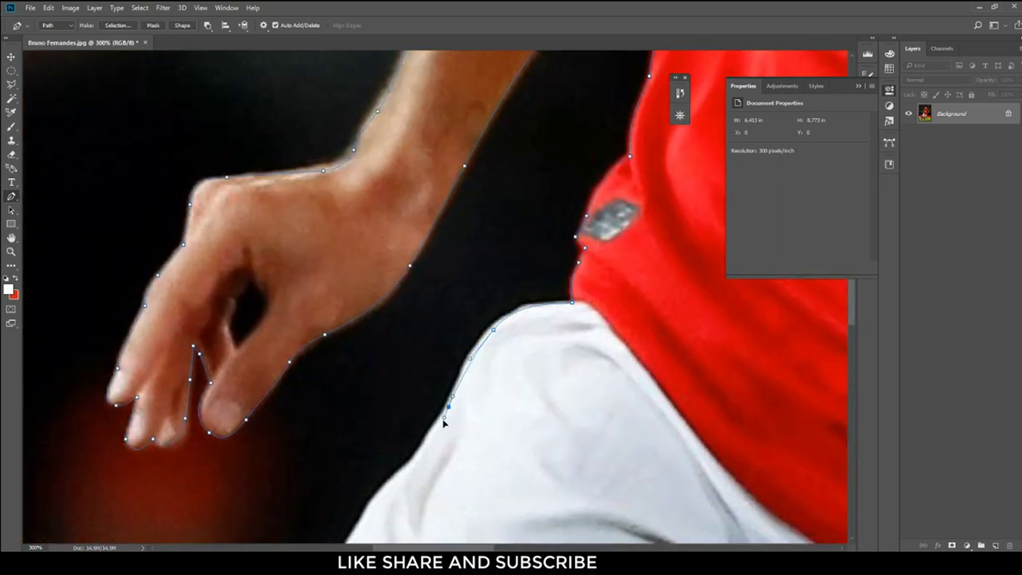
left_click_drag(445, 417, 593, 224)
left_click(430, 426)
left_click_drag(405, 457, 468, 354)
left_click(431, 355)
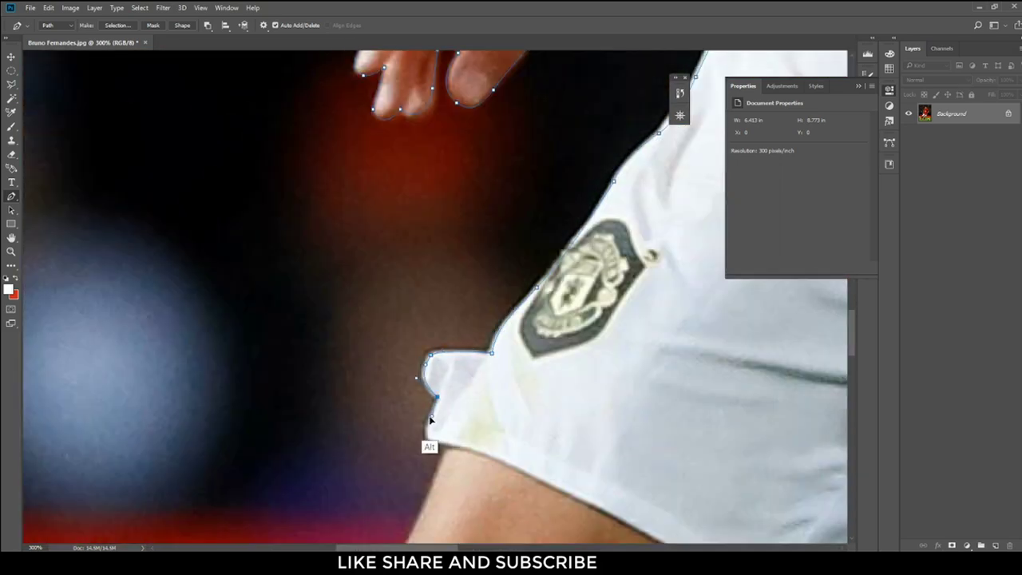
left_click(432, 402)
mouse_move(376, 516)
left_mouse_down()
mouse_move(504, 327)
mouse_move(554, 175)
left_mouse_up()
left_click(529, 311)
- Extend the outline along the sock and the boot's upper edge to the boot tip
mouse_move(511, 447)
left_mouse_down()
mouse_move(575, 311)
mouse_move(559, 303)
left_mouse_up()
left_click(535, 335)
mouse_move(559, 511)
left_mouse_down()
mouse_move(595, 365)
mouse_move(659, 275)
left_mouse_up()
left_click(543, 369)
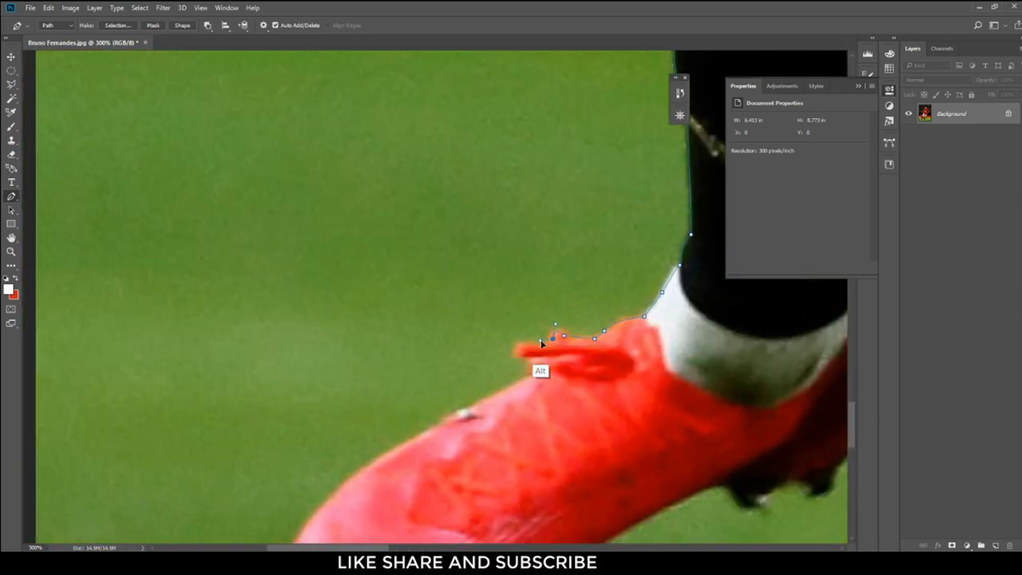
left_click(523, 381)
left_click_drag(490, 397, 610, 251)
left_click(496, 308)
left_click(418, 449)
- Place anchors along the boot sole, climbing back up toward the leg
left_click(510, 488)
left_click(562, 490)
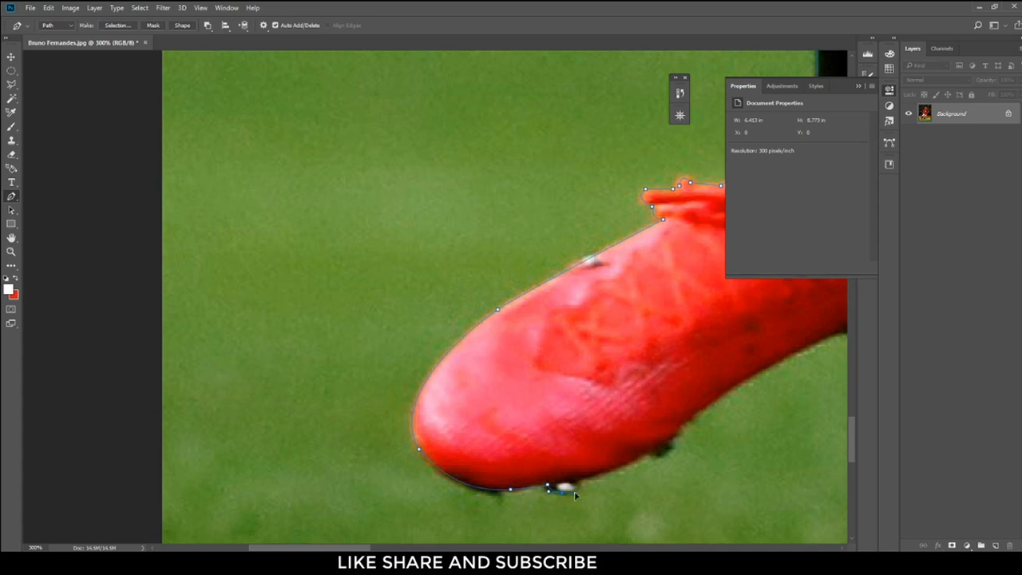
left_click(647, 454)
left_click(673, 438)
left_click(711, 401)
scroll(717, 399, "down", 2)
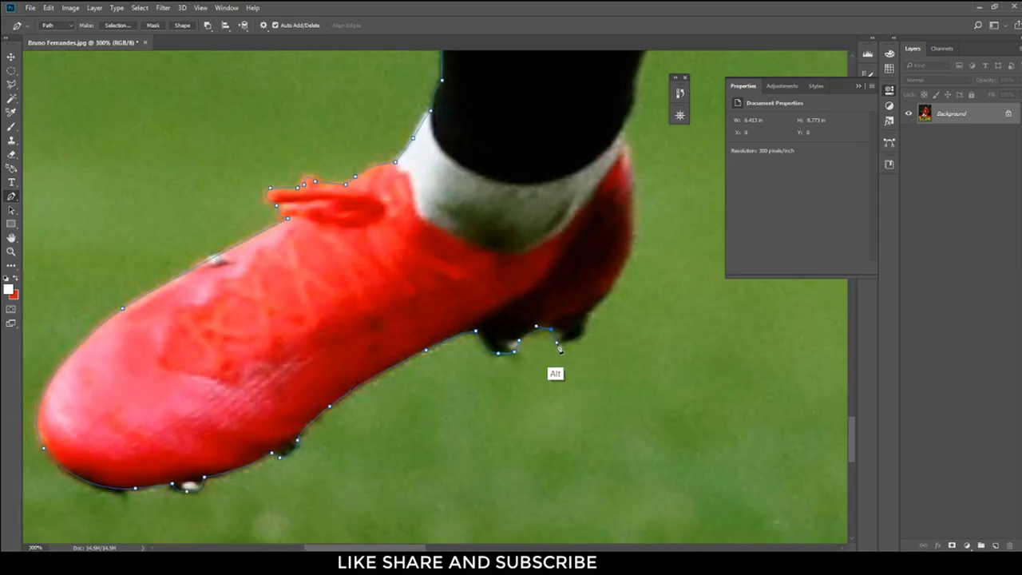
scroll(554, 342, "up", 2)
scroll(569, 252, "up", 2)
- Add Pen anchors along the back of the leg, the kit edge and the white shorts
scroll(565, 245, "up", 5)
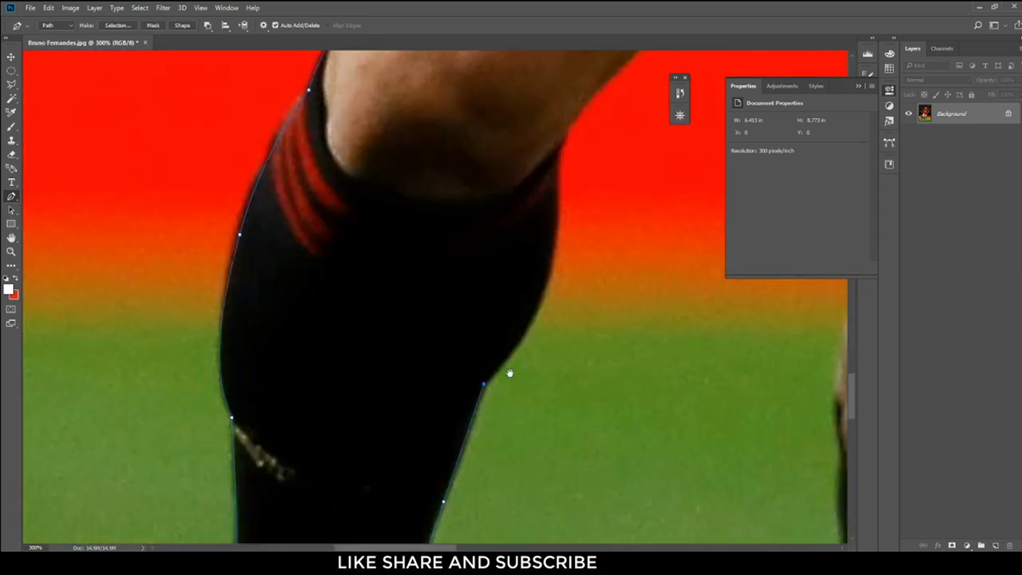
left_click(506, 370)
scroll(511, 319, "up", 5)
left_click_drag(505, 221, 525, 207)
left_click(636, 190)
scroll(636, 191, "up", 4)
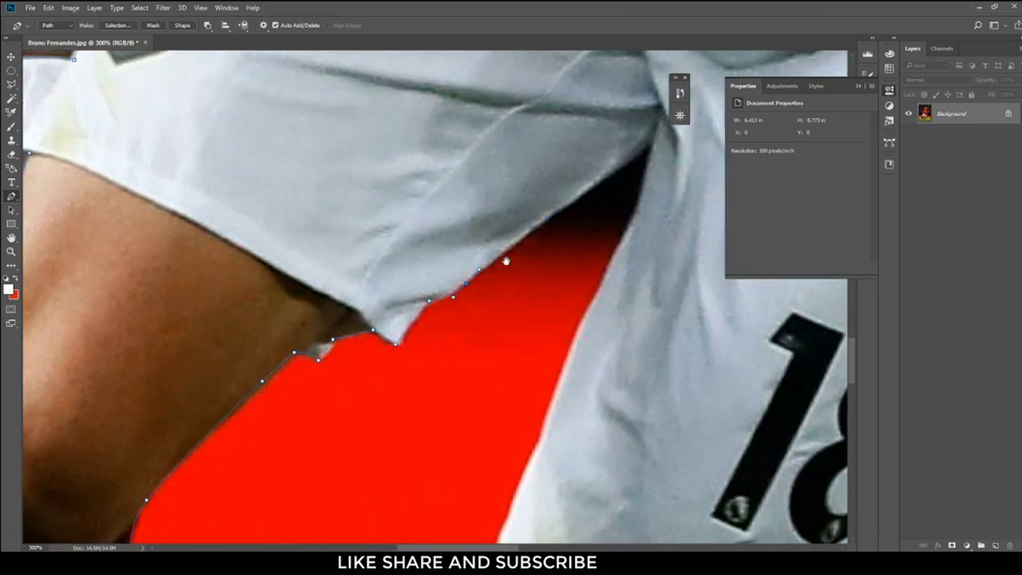
left_click(548, 217)
left_click(651, 143)
left_click(627, 233)
left_click(597, 289)
- Continue the path down the sock and the boot's front edge to the sole
scroll(591, 309, "down", 5)
scroll(563, 347, "down", 3)
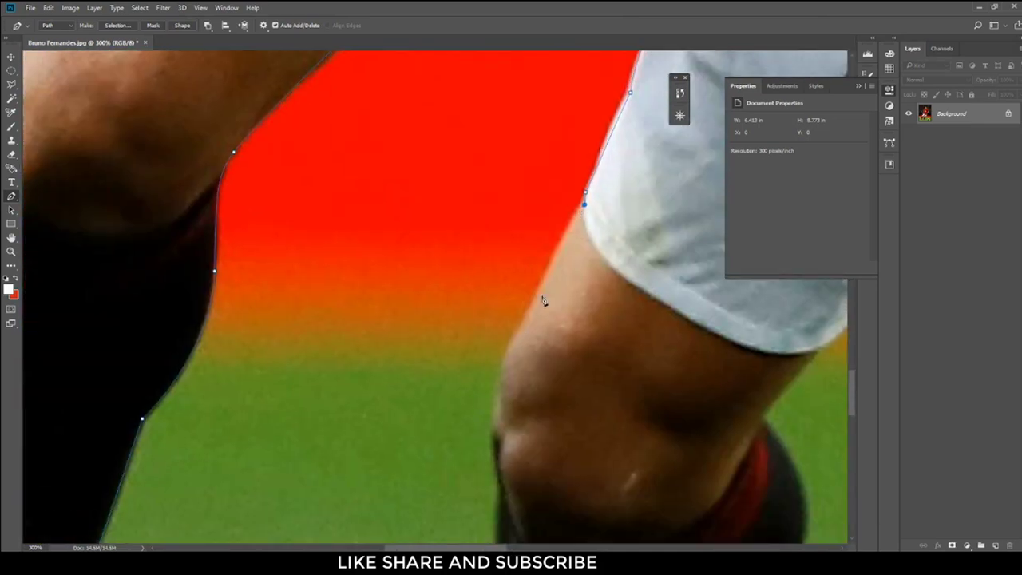
scroll(502, 479, "up", 2)
left_click(534, 522)
scroll(533, 479, "down", 5)
left_click(460, 199)
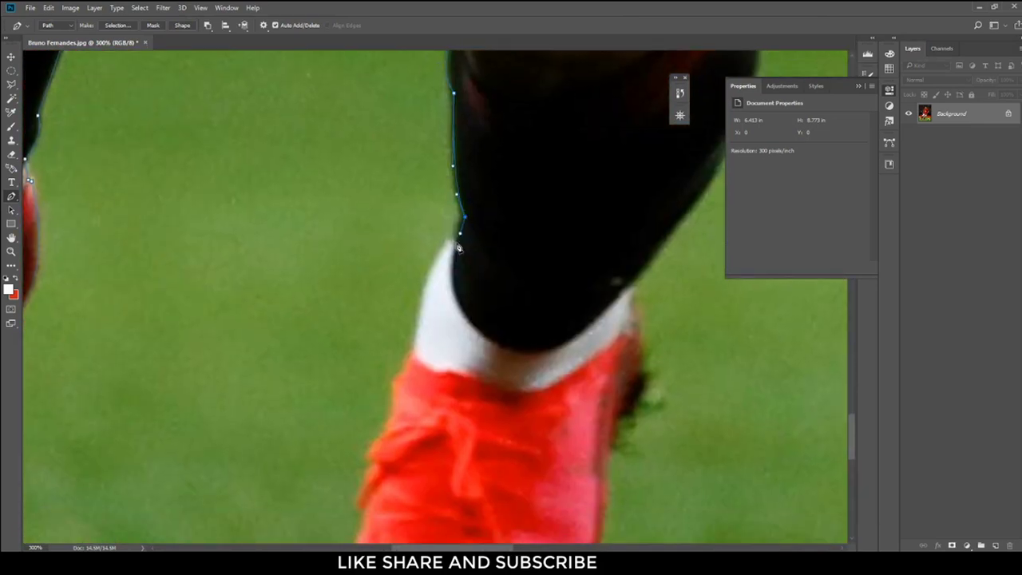
scroll(470, 240, "up", 1)
left_click(471, 264)
scroll(482, 254, "down", 1)
left_click(456, 357)
left_click(437, 438)
left_click(438, 472)
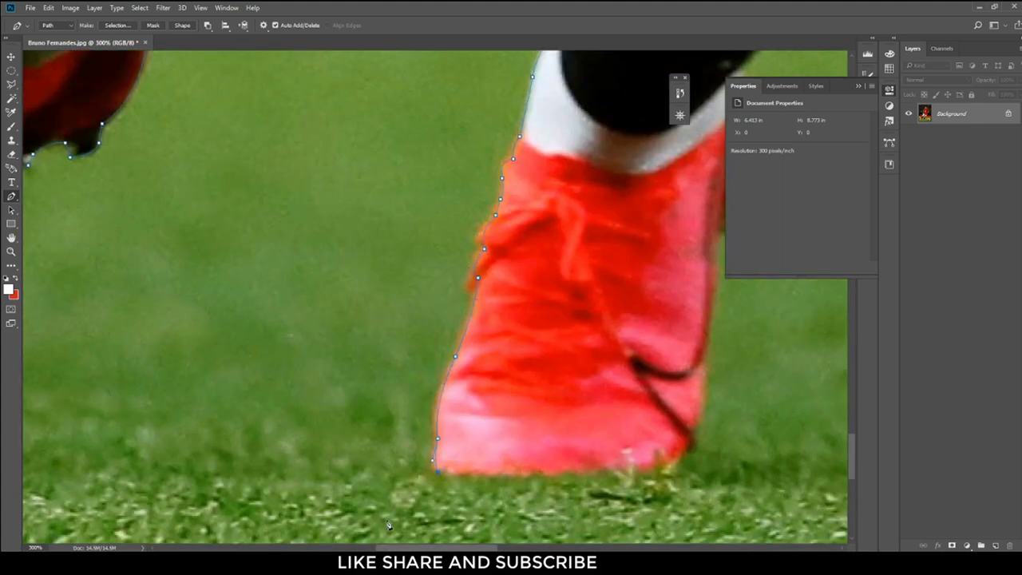
- Bring the path up the heel's right edge and the sock's right edge
scroll(707, 439, "up", 2)
scroll(662, 395, "up", 2)
left_click(623, 371)
left_click(638, 351)
left_click(636, 319)
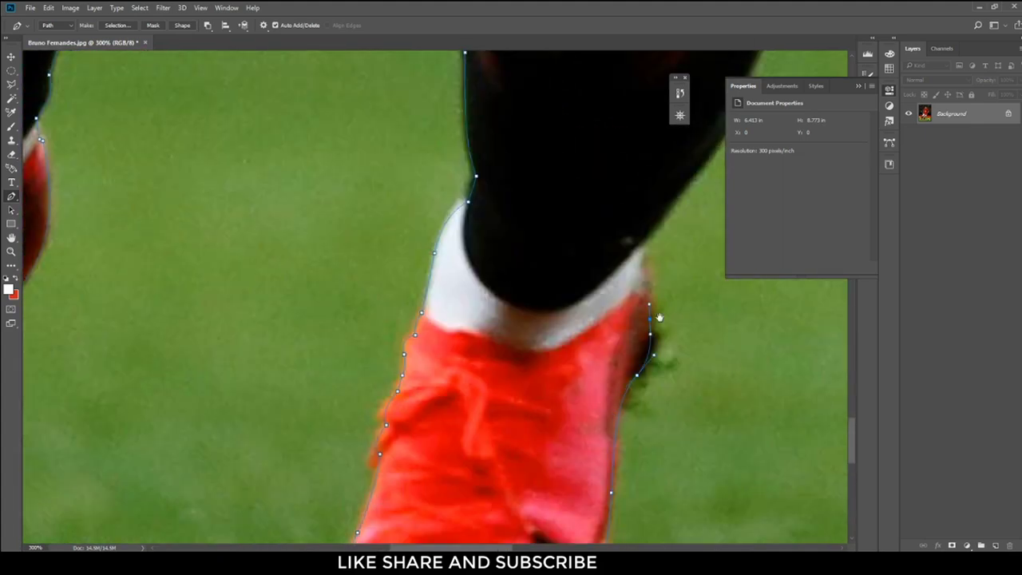
scroll(658, 323, "up", 1)
left_click_drag(499, 291, 336, 439)
left_click(546, 356)
left_click(564, 292)
left_click(581, 248)
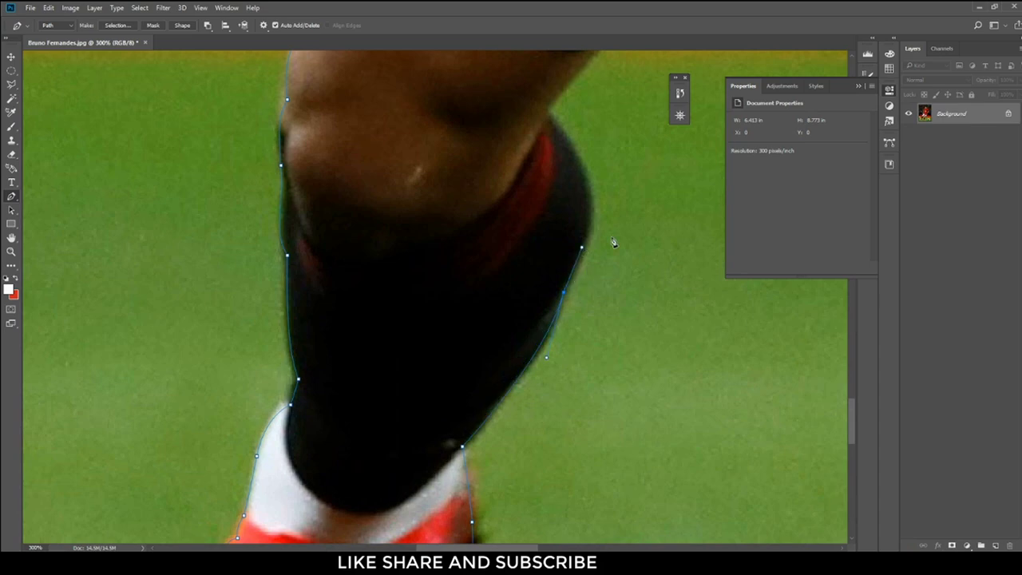
- Add anchors along the calf and the shorts edge
scroll(613, 243, "up", 2)
scroll(440, 274, "up", 2)
scroll(484, 244, "up", 2)
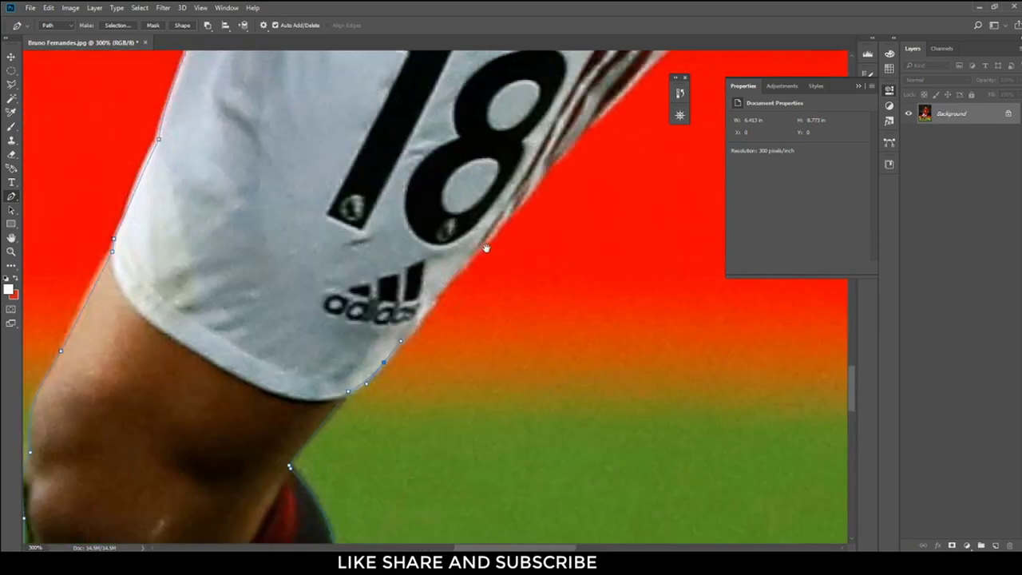
scroll(484, 244, "up", 1)
left_click(444, 246)
scroll(483, 214, "up", 2)
scroll(471, 192, "up", 2)
left_click(455, 240)
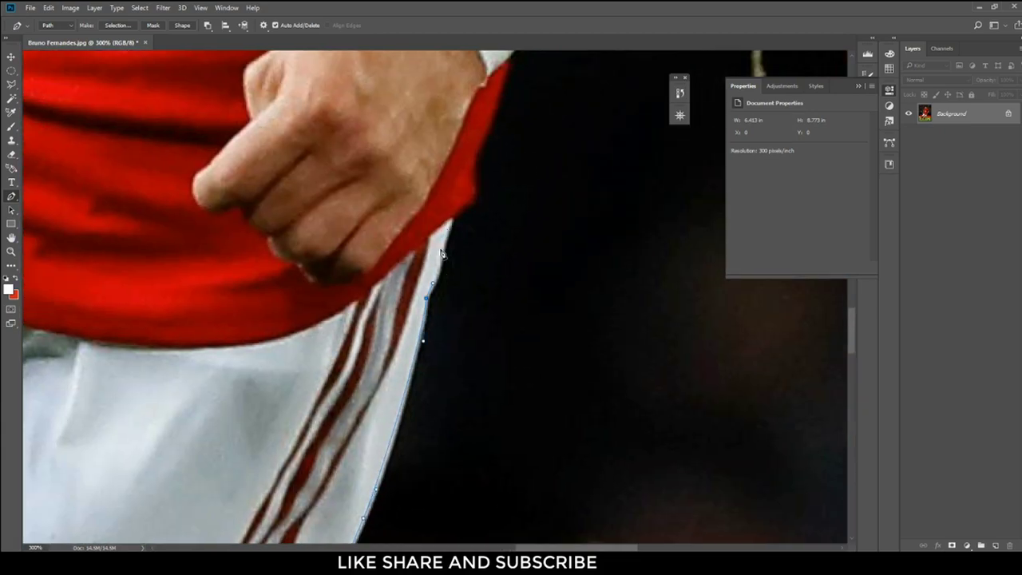
scroll(447, 240, "up", 1)
left_click(444, 248)
scroll(455, 232, "up", 2)
scroll(440, 235, "up", 2)
- Trace the forearm's right edge to the KOHLER sleeve edge
left_click(440, 235)
scroll(406, 282, "up", 2)
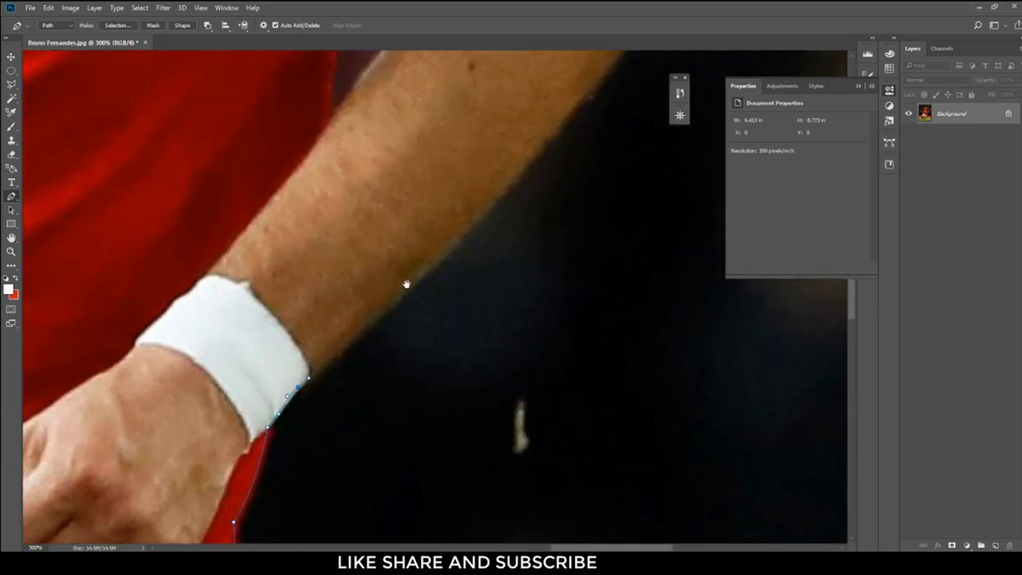
scroll(431, 263, "up", 2)
left_click(442, 262)
scroll(464, 244, "up", 3)
scroll(429, 237, "up", 2)
scroll(399, 239, "up", 2)
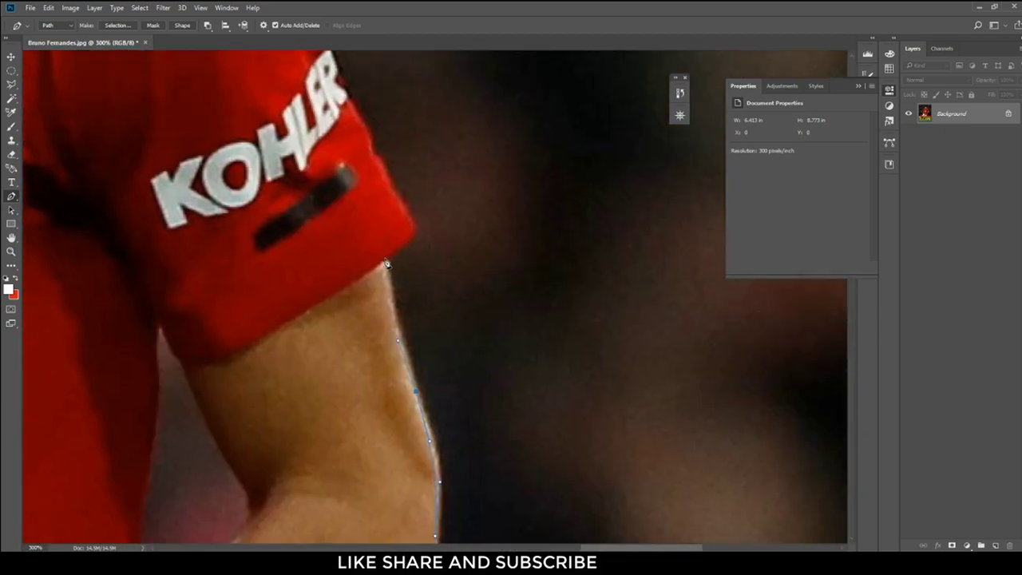
left_click(385, 258)
left_click(402, 248)
left_click_drag(413, 217, 398, 197)
- Add anchors along the near shoulder edge
scroll(402, 177, "up", 2)
left_click(393, 234)
scroll(395, 223, "up", 3)
left_click(387, 252)
scroll(399, 231, "up", 3)
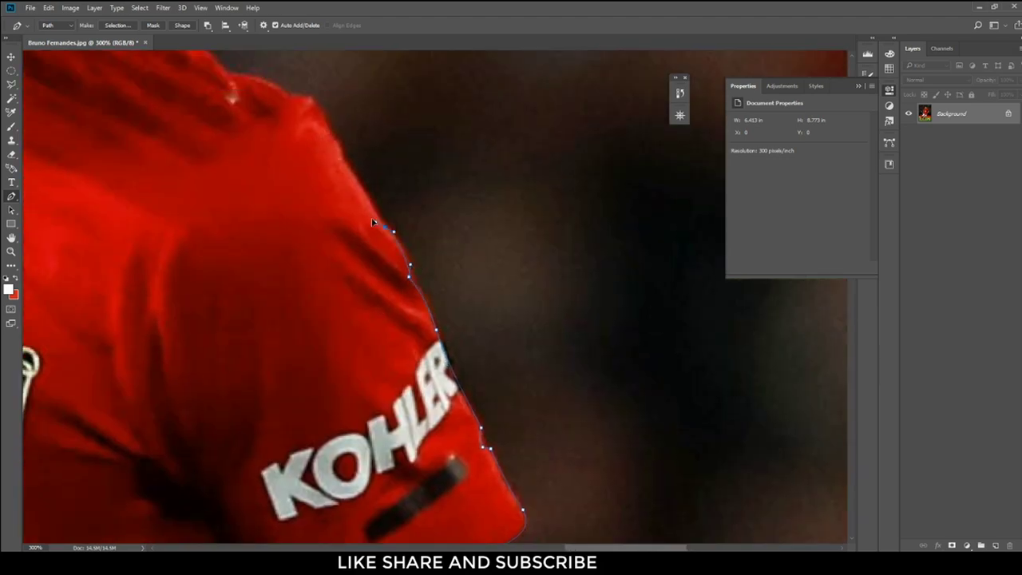
scroll(384, 259, "up", 1)
scroll(383, 221, "up", 3)
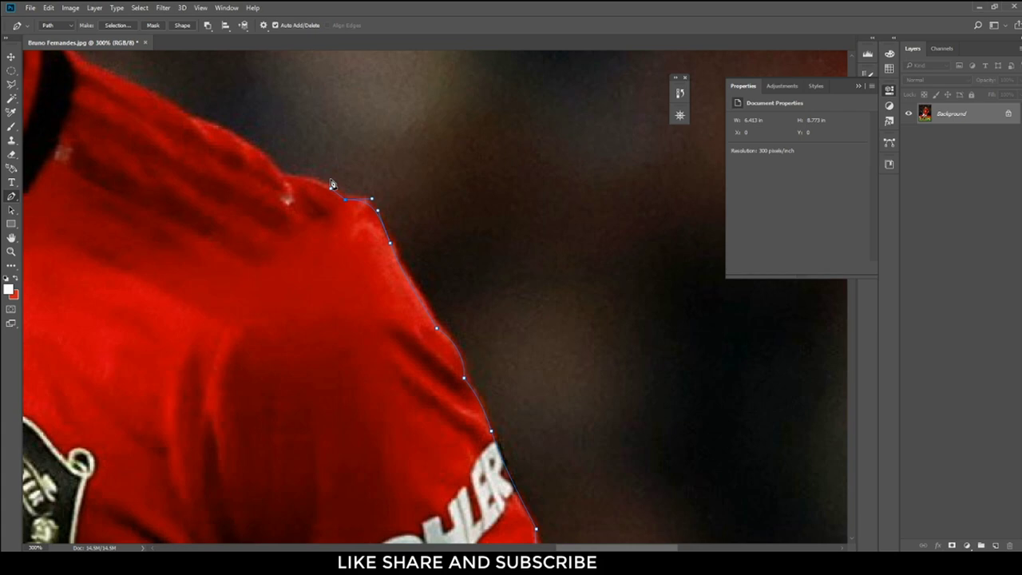
scroll(332, 184, "up", 1)
scroll(415, 210, "up", 3)
scroll(376, 224, "up", 2)
- Trace the path up the collar, chin, jaw and cheek
left_click(291, 212)
left_click(284, 191)
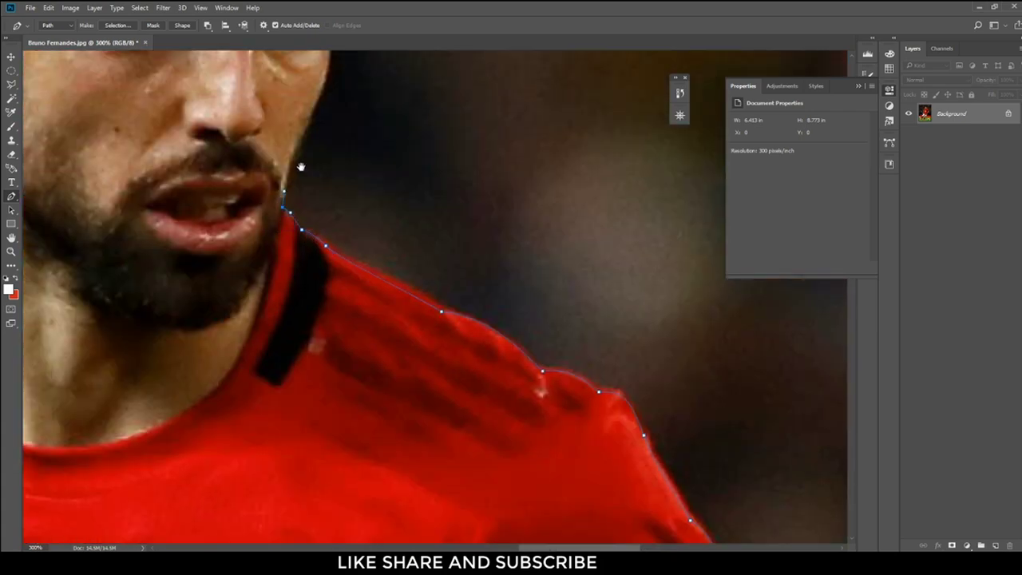
scroll(301, 167, "up", 3)
left_click(281, 264)
left_click(301, 226)
scroll(292, 325, "up", 2)
scroll(335, 243, "up", 3)
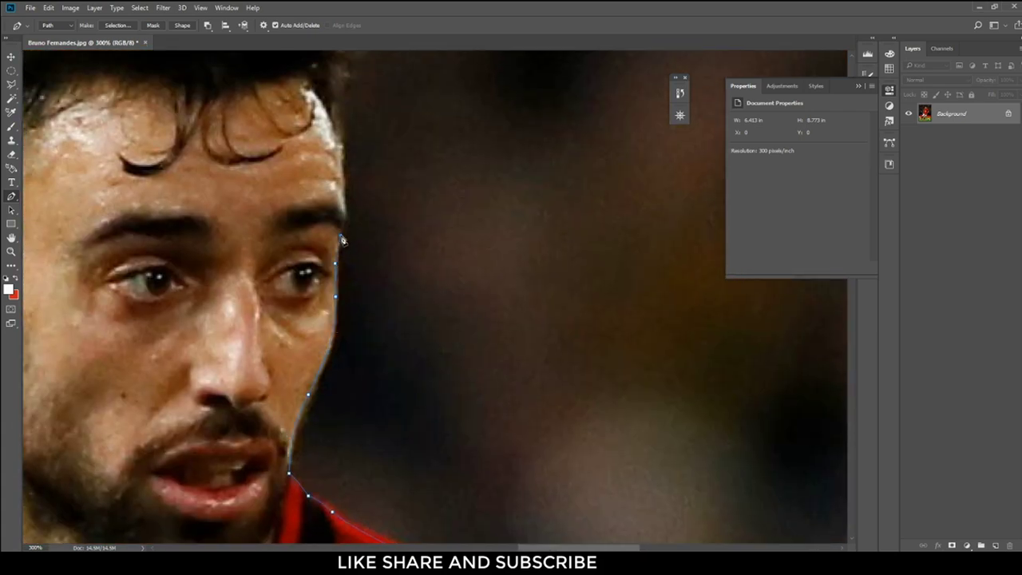
scroll(348, 266, "up", 3)
scroll(240, 223, "up", 3)
- Curve the path over the top of the hair, down its left side and around the ear to the lobe
left_click_drag(333, 183, 199, 176)
scroll(209, 219, "left", 3)
left_click(218, 230)
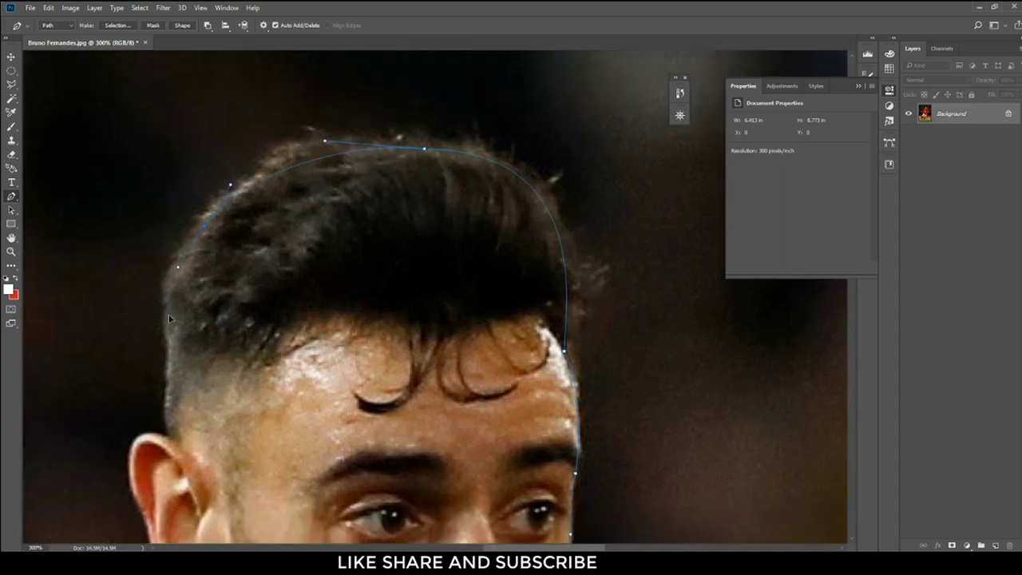
left_click(168, 308)
scroll(165, 391, "down", 3)
left_click(227, 309)
scroll(257, 295, "left", 2)
left_click(272, 324)
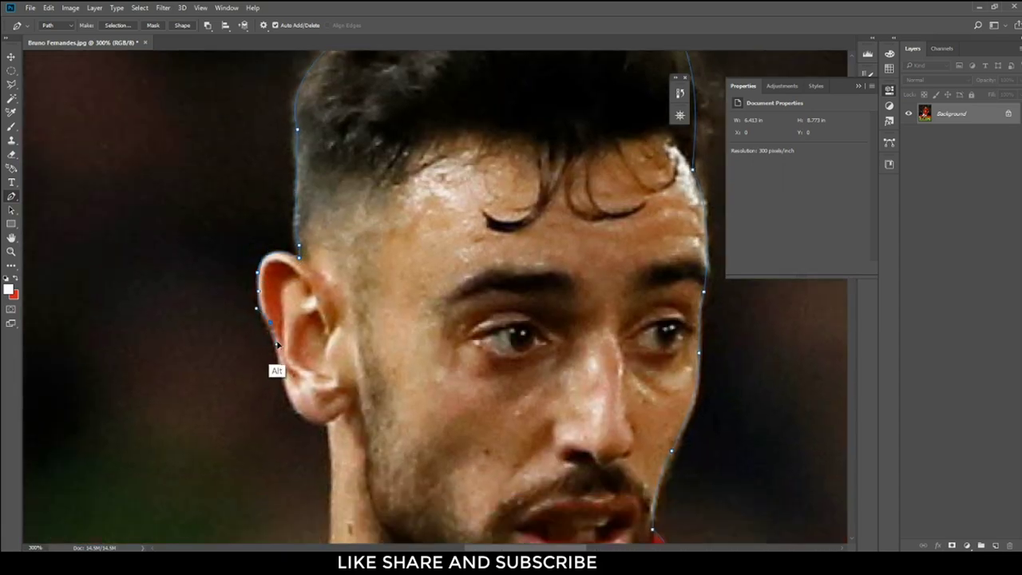
scroll(279, 351, "down", 3)
left_click(309, 318)
- Continue the outline from the ear lobe down the neck to the shirt collar
scroll(336, 323, "down", 2)
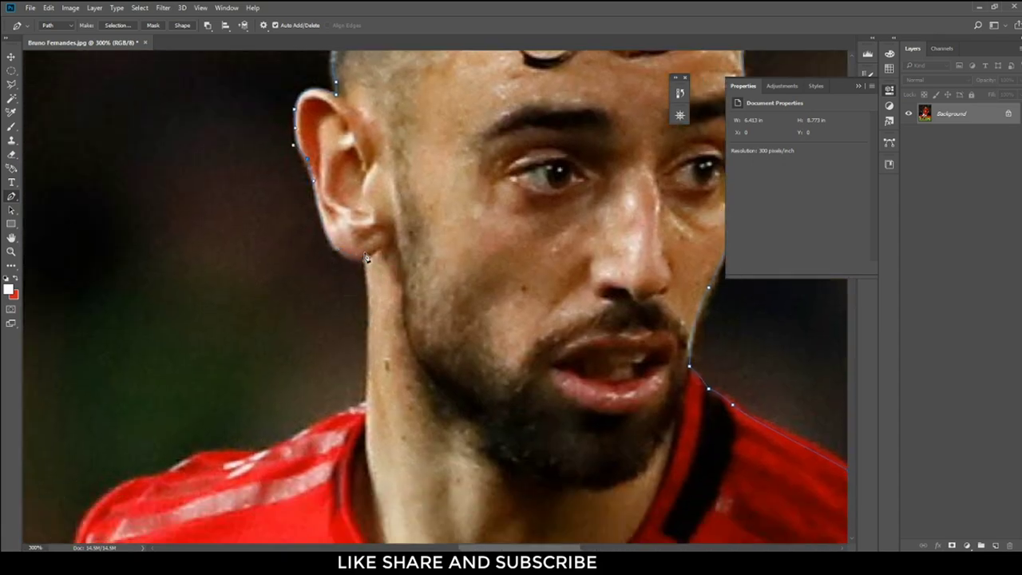
left_click(366, 257)
left_click(372, 293)
scroll(375, 335, "down", 3)
scroll(399, 359, "left", 2)
left_click(454, 296)
left_click(425, 320)
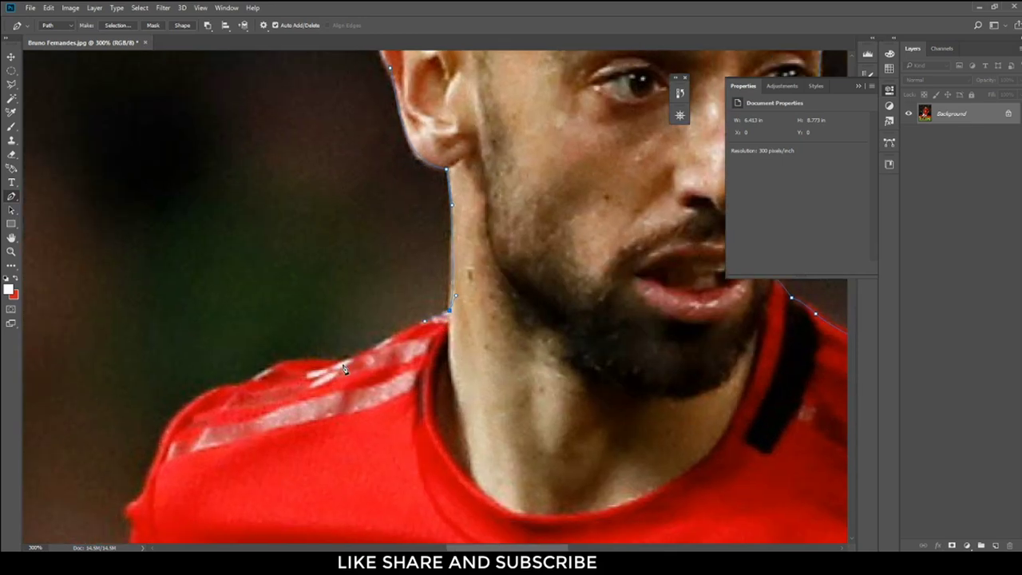
- Trace the far shoulder of the shirt and down to the sleeve edge
left_click(324, 361)
left_click(268, 366)
scroll(239, 392, "down", 3)
left_click(337, 314)
scroll(319, 304, "down", 2)
left_click(307, 288)
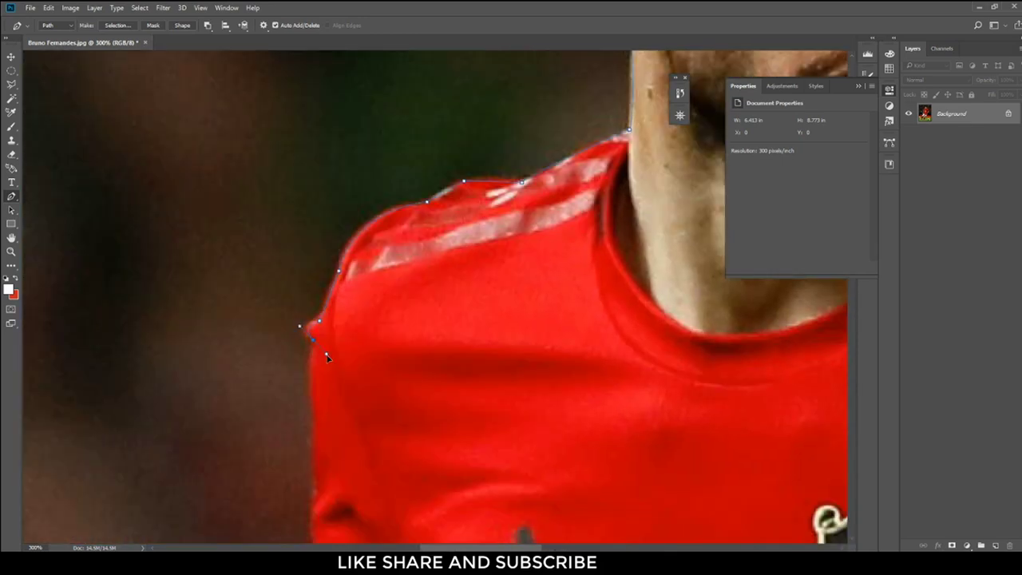
scroll(326, 357, "down", 5)
- Finish the sleeve outline, turn the path into a selection and mask out the background
left_click(331, 382)
left_click(331, 413)
left_click(339, 444)
right_click(339, 444)
left_click(383, 510)
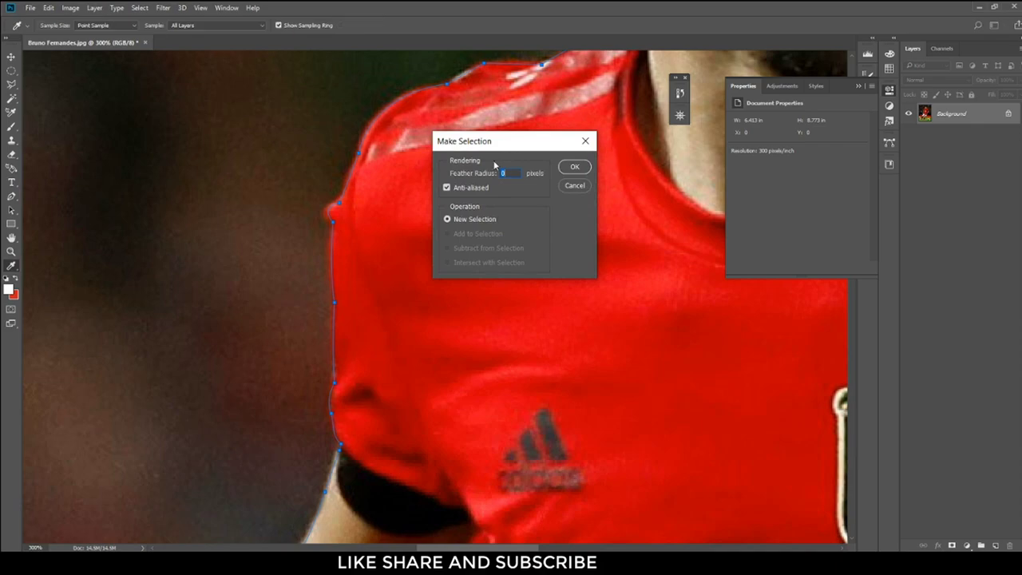
key("Return")
left_click(966, 545)
- Outline the gap between the sleeve and the arm with the Pen tool
key("ctrl+0")
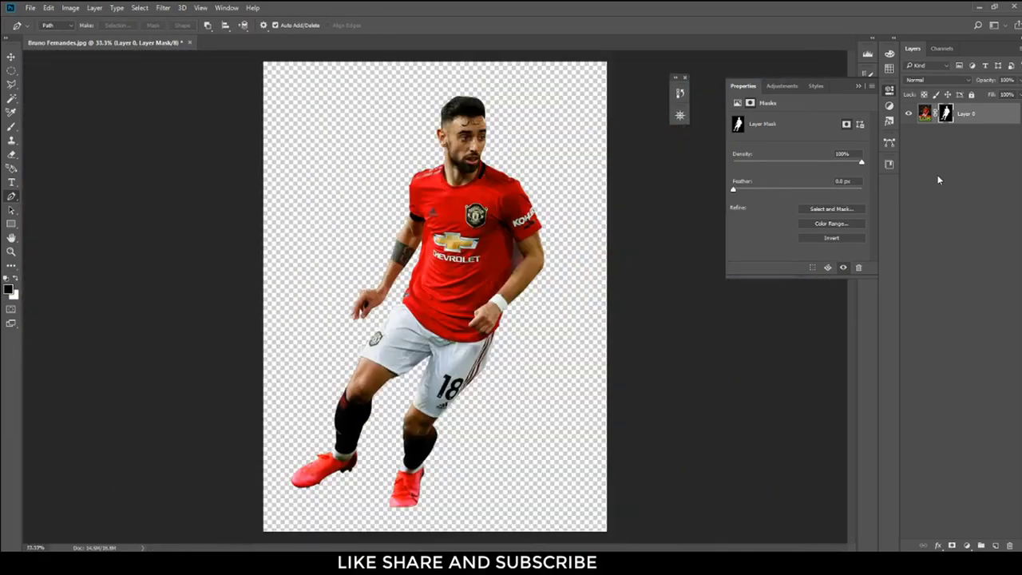
scroll(189, 356, "up", 3)
left_click(535, 231)
left_click(524, 343)
left_click(511, 464)
left_click(576, 381)
left_click(592, 342)
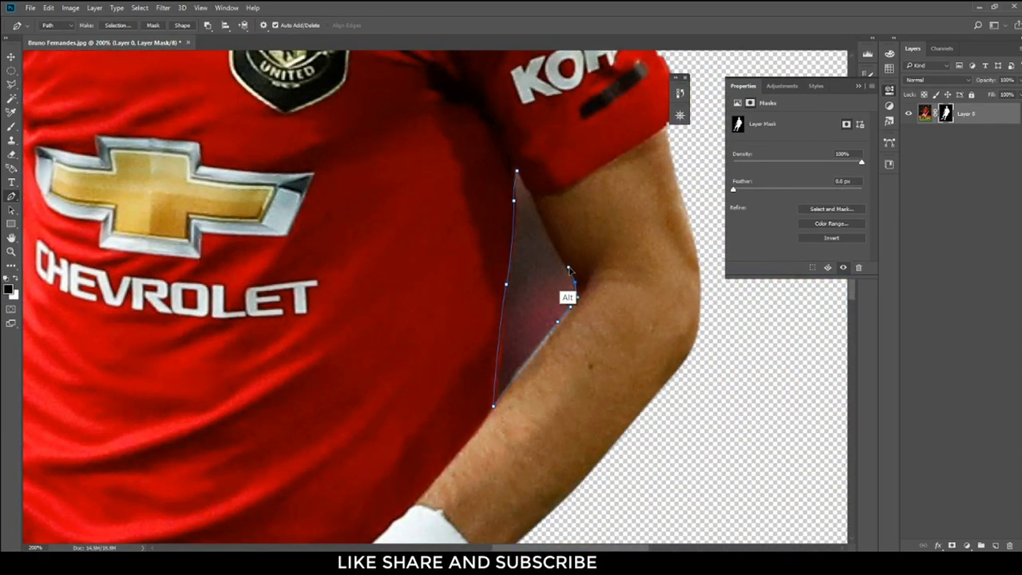
left_click(549, 251)
- Convert the gap path to a selection and hide it in the layer mask
right_click(549, 251)
left_click(582, 295)
key("Return")
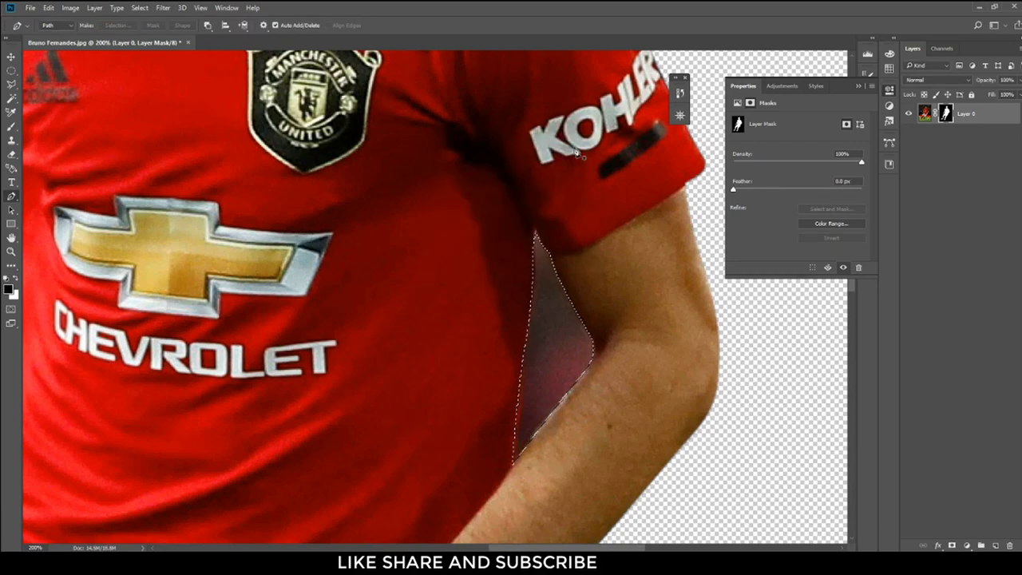
key("x")
key("Delete")
- Begin outlining the gap inside the hand and start the screen recorder
key("ctrl+0")
scroll(279, 281, "up", 2)
scroll(279, 281, "up", 2)
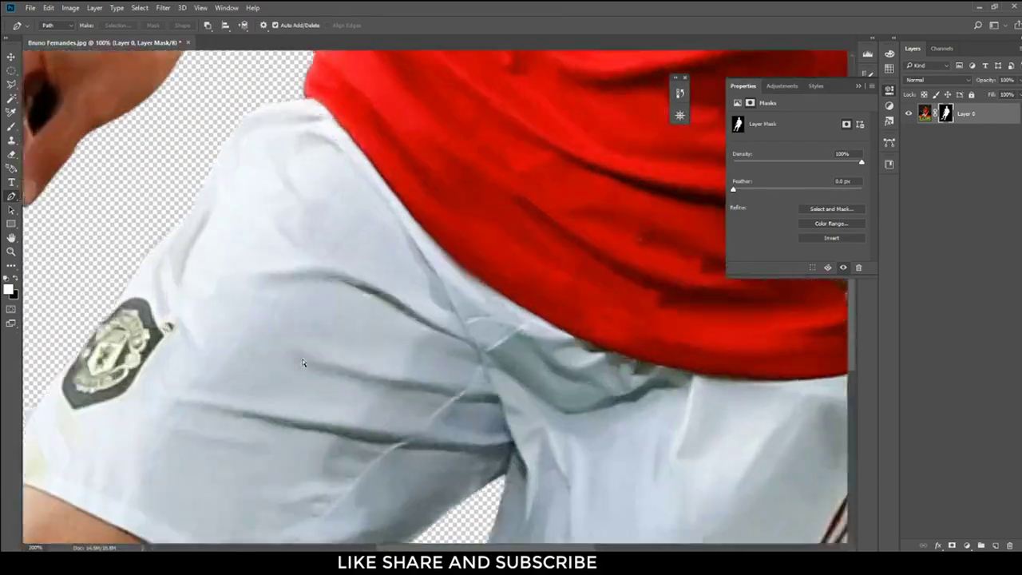
scroll(279, 281, "up", 2)
left_click(277, 276)
left_click(264, 289)
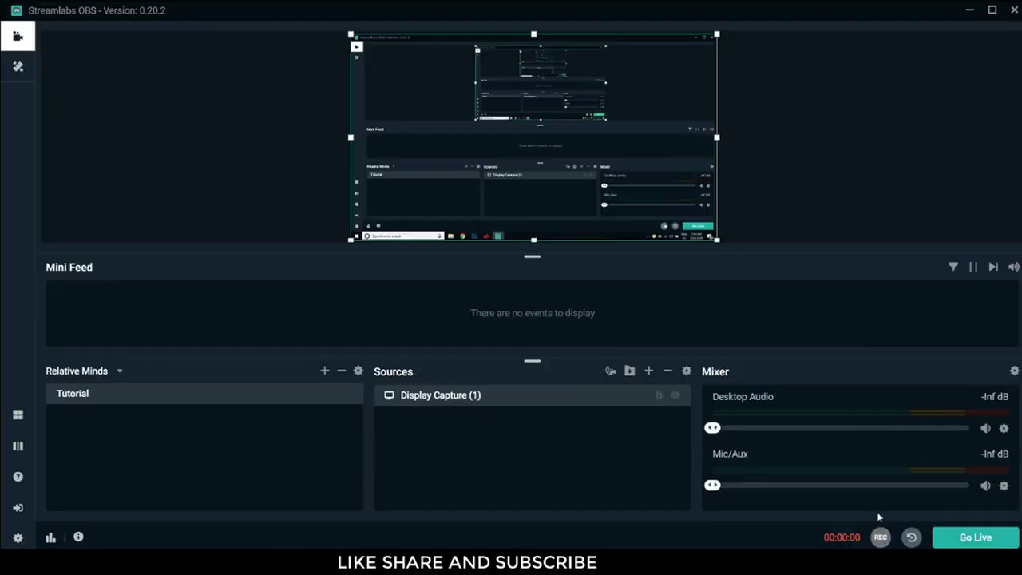
left_click(879, 537)
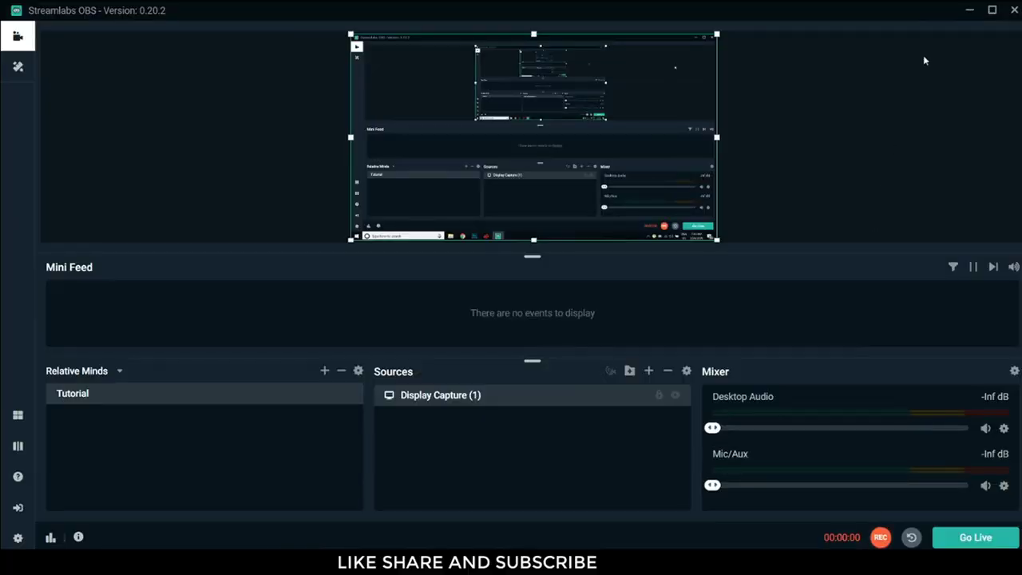
left_click(968, 13)
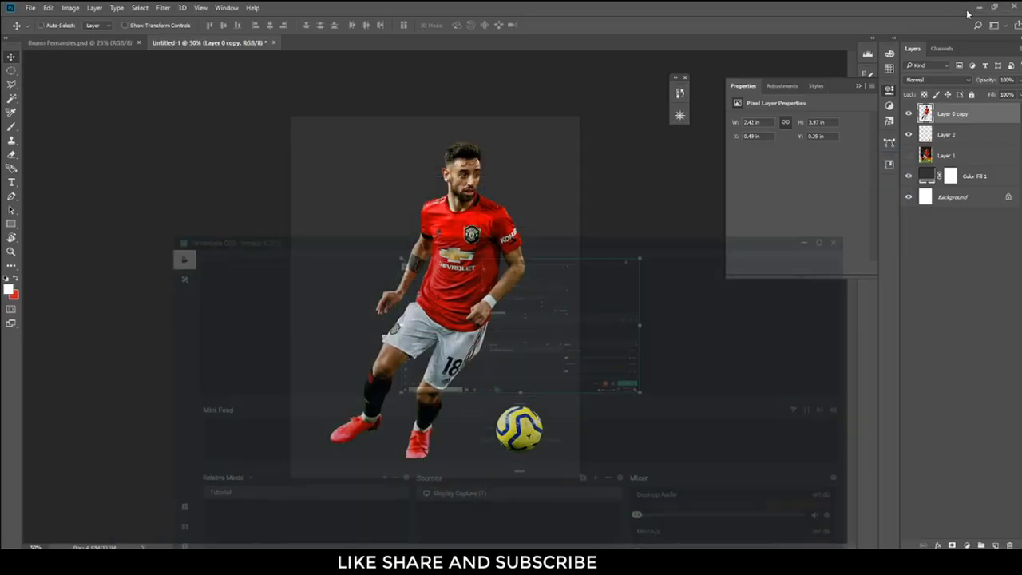
- Show and select the Layer 1 stadium photo, zoomed to 100% on the feet and ball
left_click(908, 156)
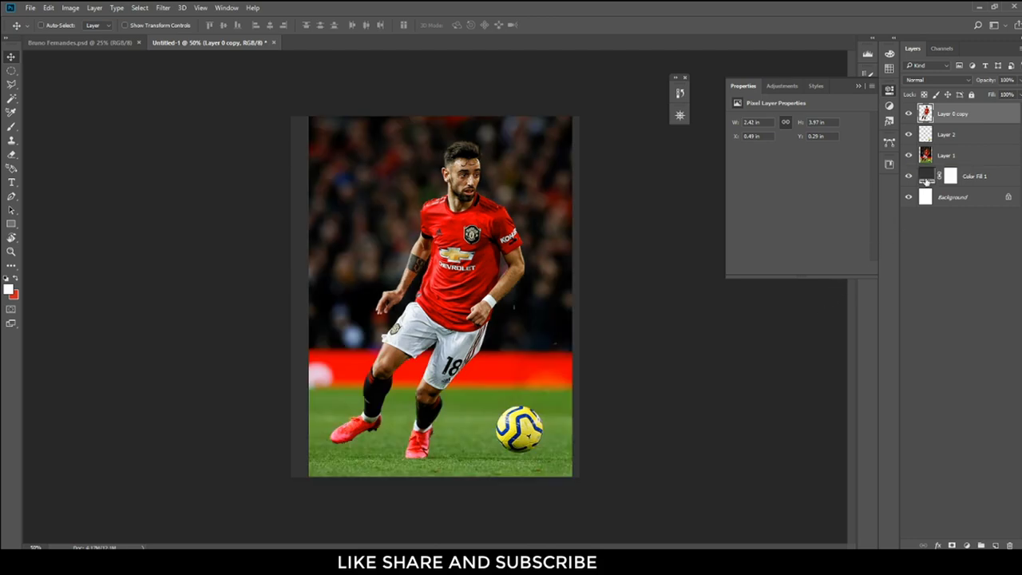
left_click(937, 155)
key("ctrl+plus")
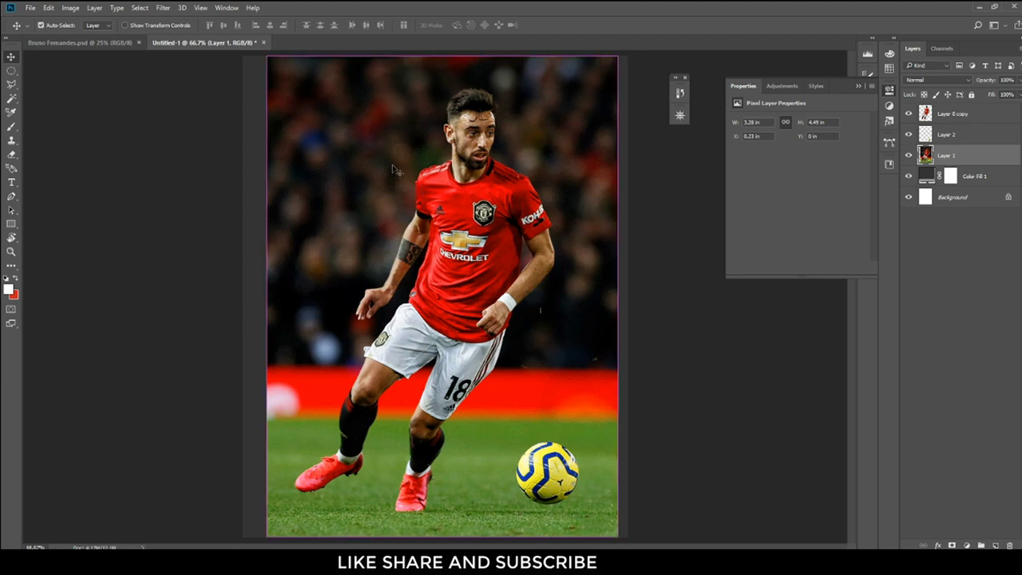
key("ctrl+minus")
key("ctrl+plus")
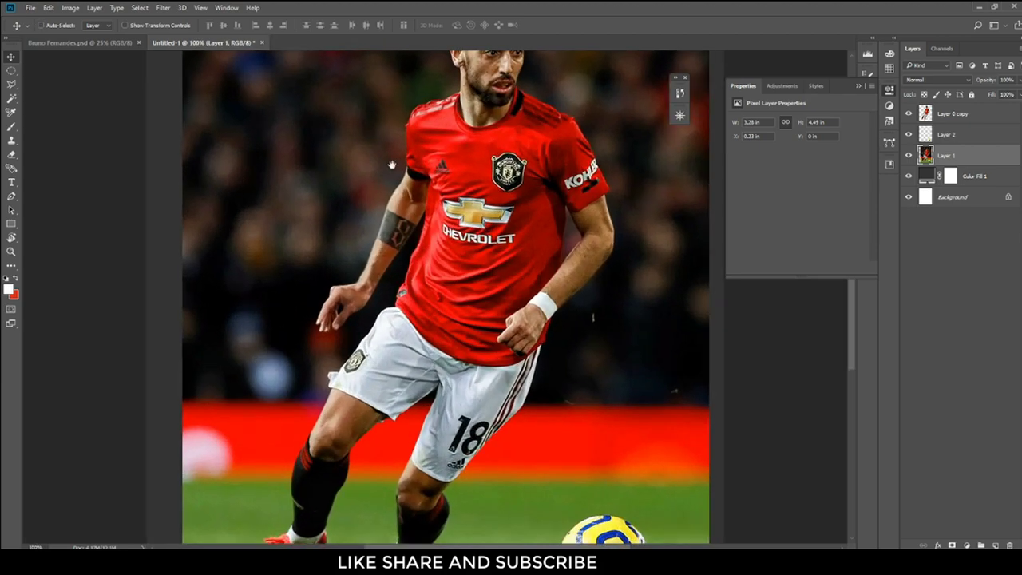
key("ctrl+plus")
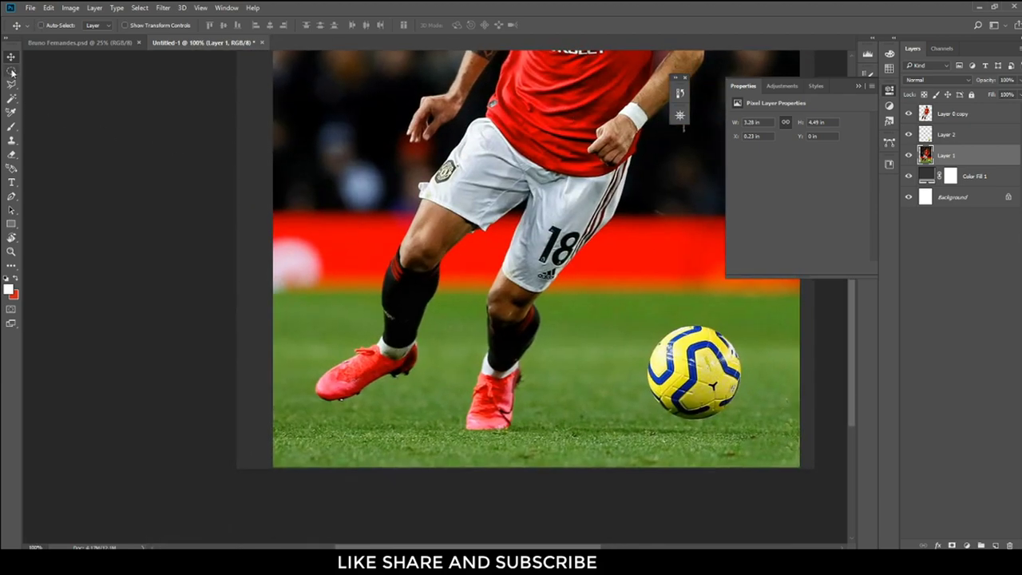
- Stretch the left-edge grass strip out to the canvas's left edge
left_click(11, 70)
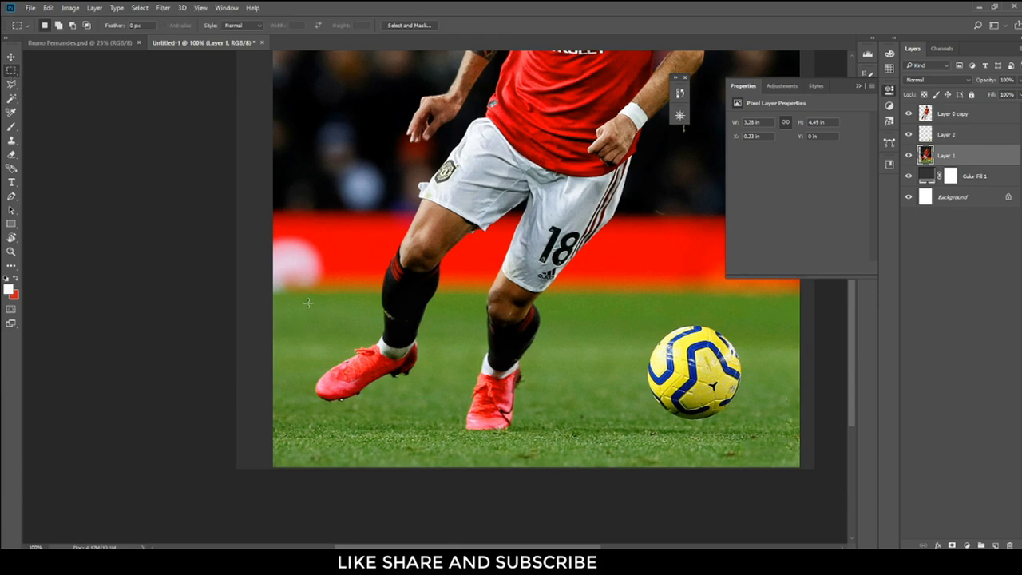
left_click_drag(308, 292, 119, 506)
left_click(11, 142)
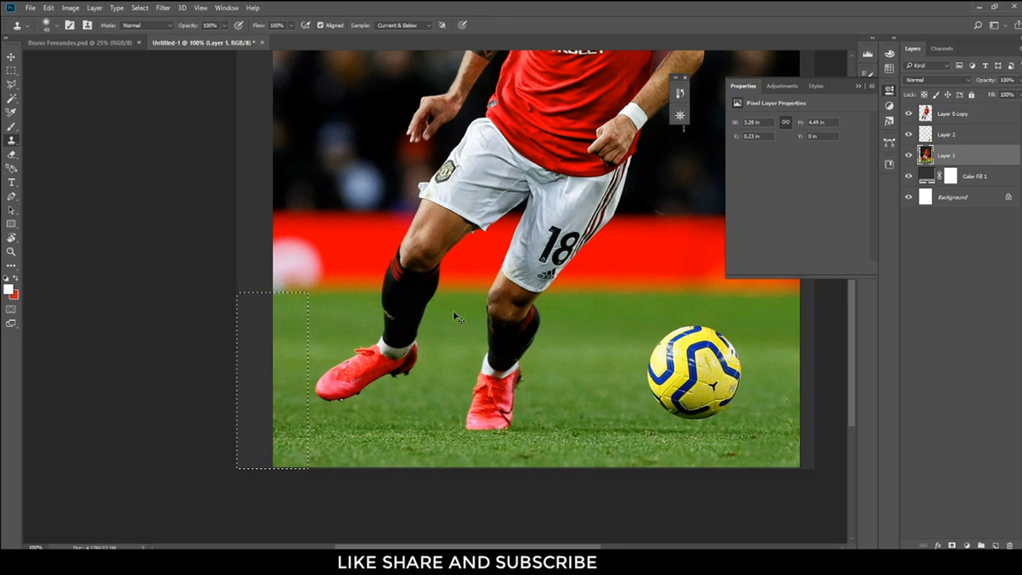
key("ctrl+t")
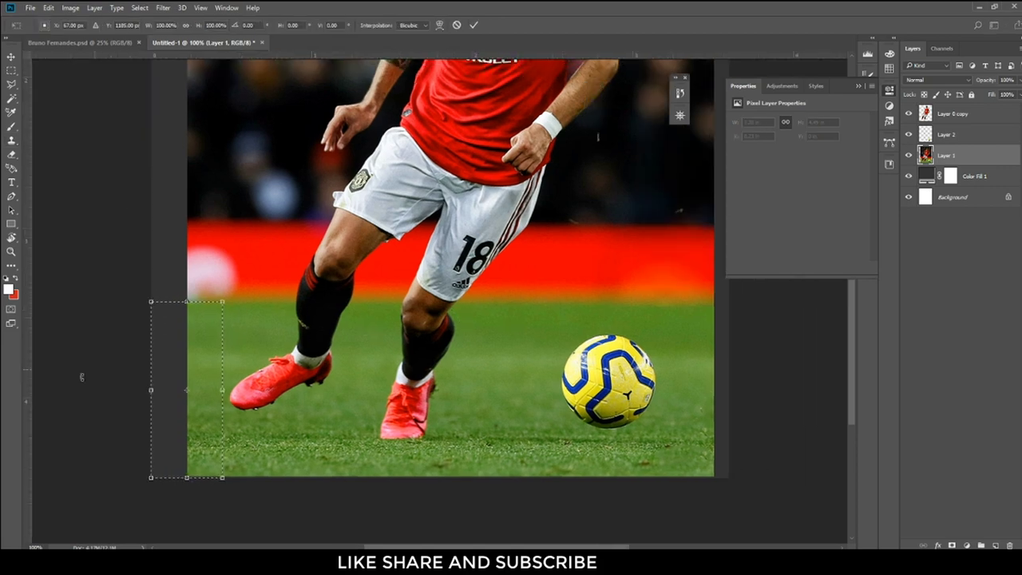
left_click_drag(150, 390, 82, 390)
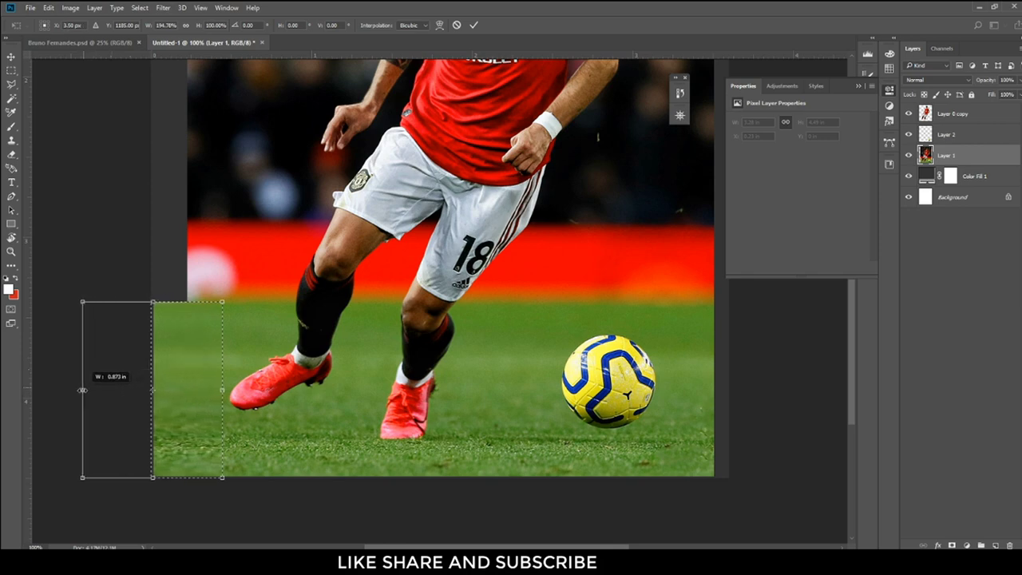
key("Escape")
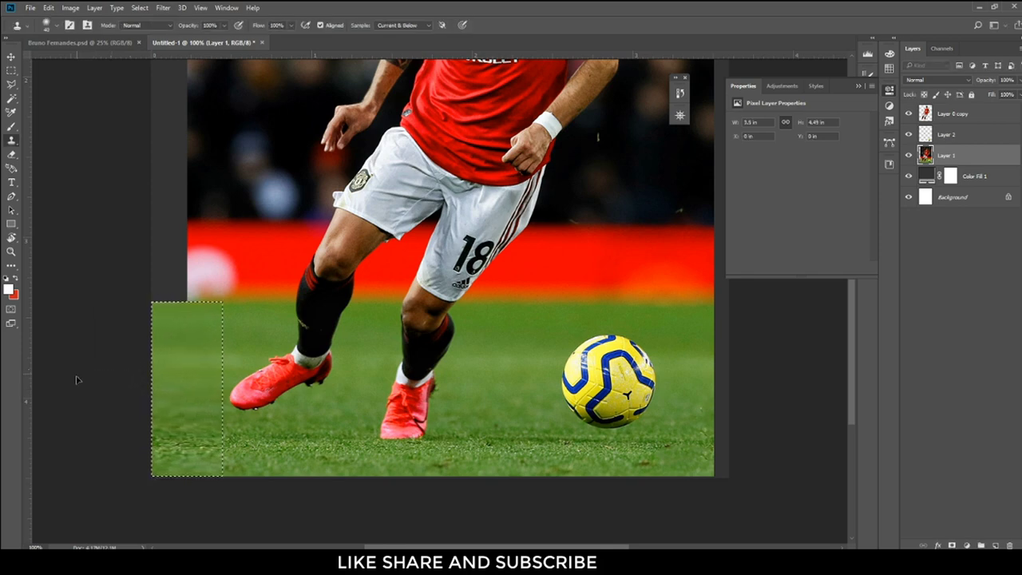
key("ctrl+d")
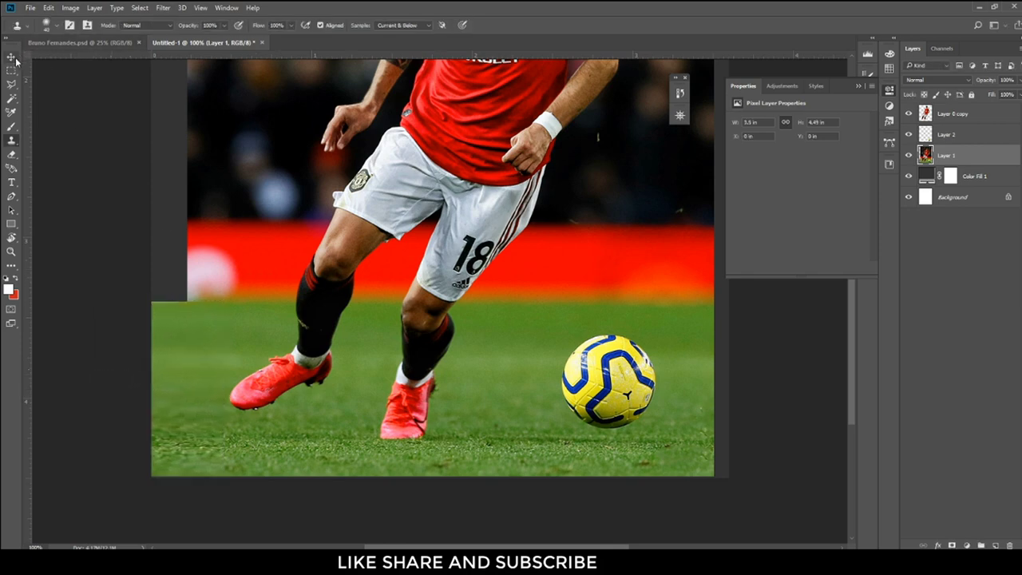
- Stretch the right-edge grass strip out to the canvas's right edge
left_click(11, 70)
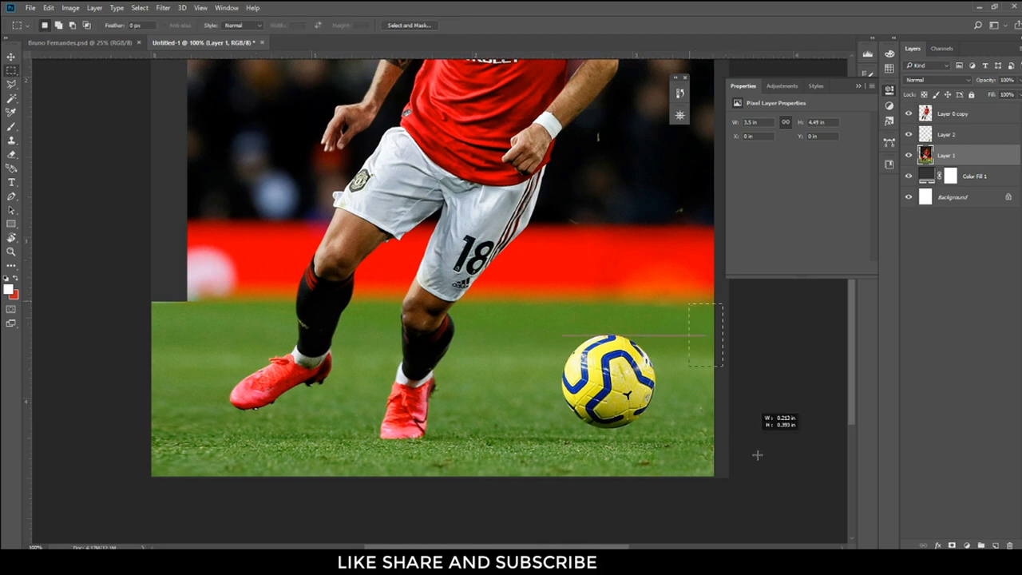
left_click_drag(688, 303, 816, 507)
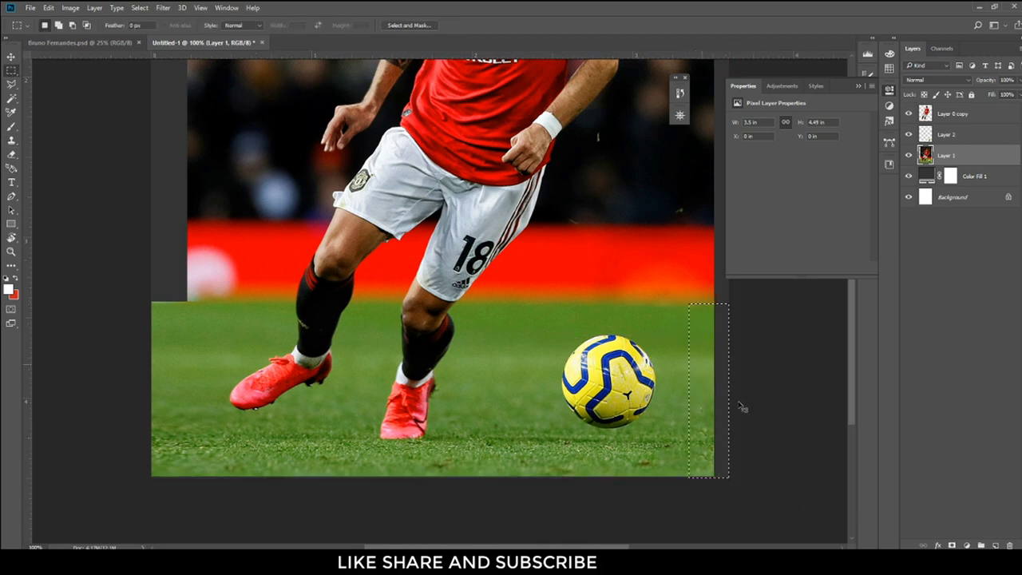
key("ctrl+t")
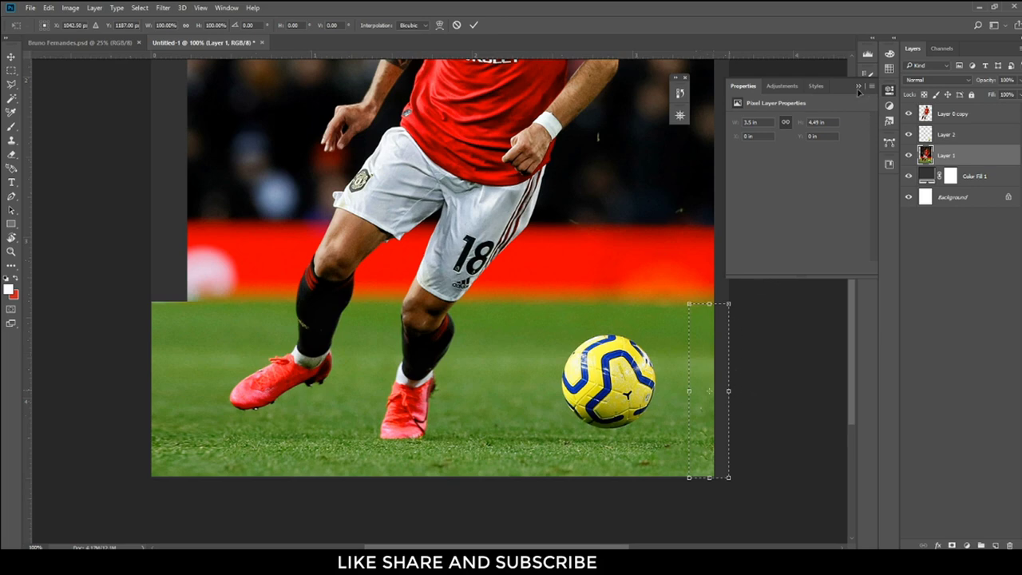
left_click(732, 391)
left_click_drag(732, 391, 747, 380)
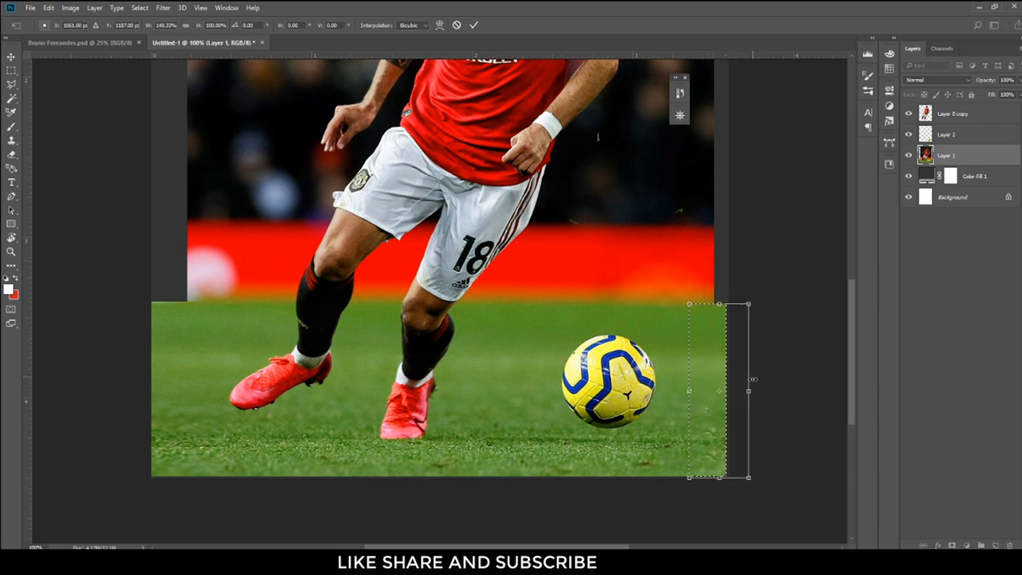
key("Return")
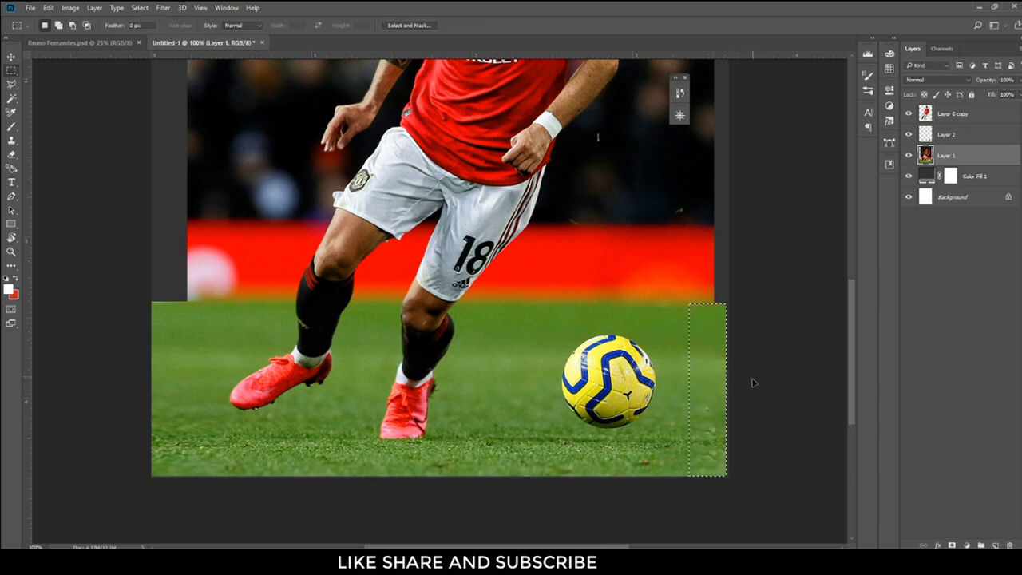
key("ctrl+minus")
key("ctrl+minus")
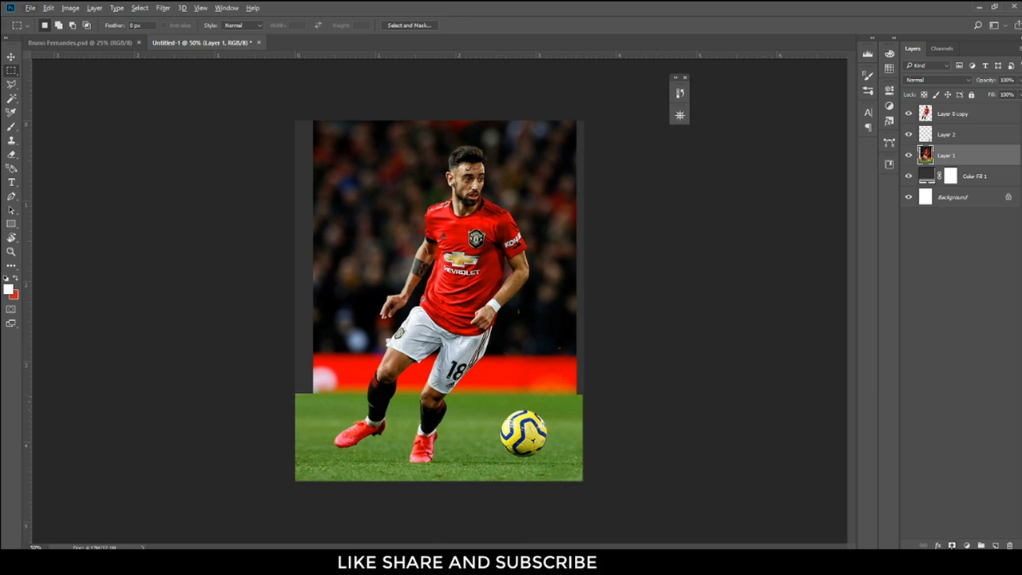
- Add a layer mask to Layer 1 and gradient it in black so the grass top fades out
left_click(951, 545)
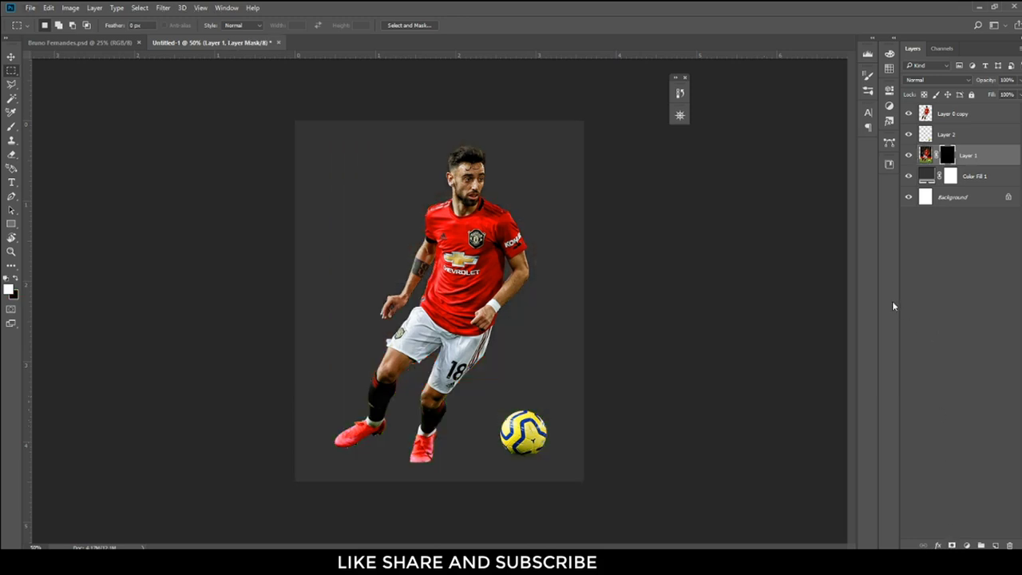
key("g")
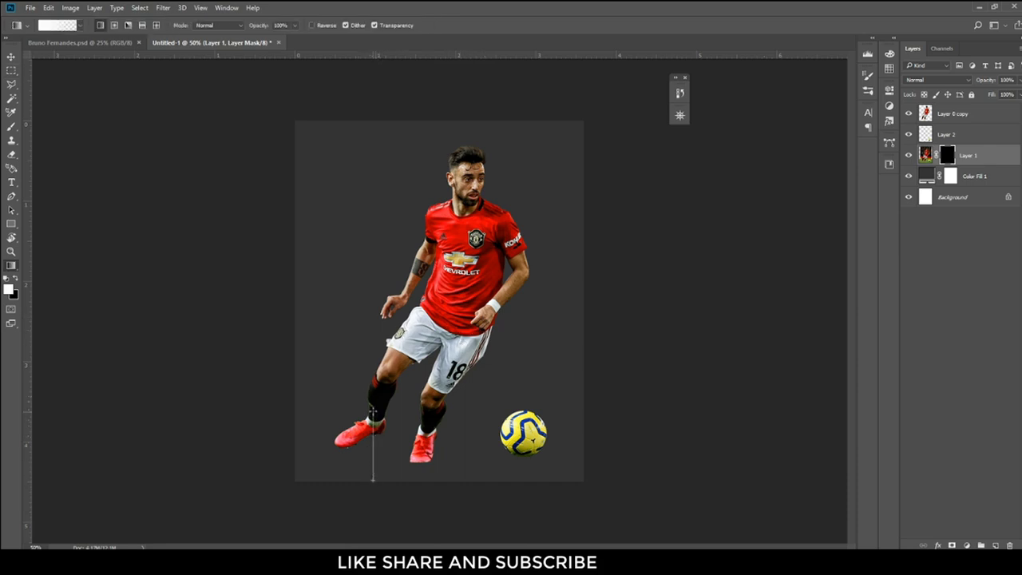
left_click_drag(377, 448, 374, 413)
left_click_drag(386, 479, 398, 415)
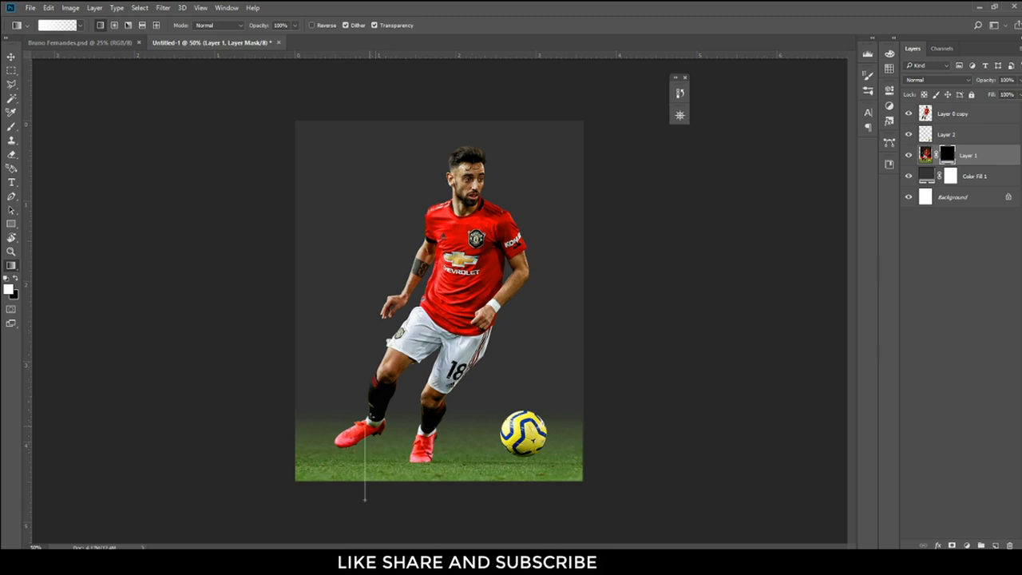
left_click_drag(365, 502, 383, 381)
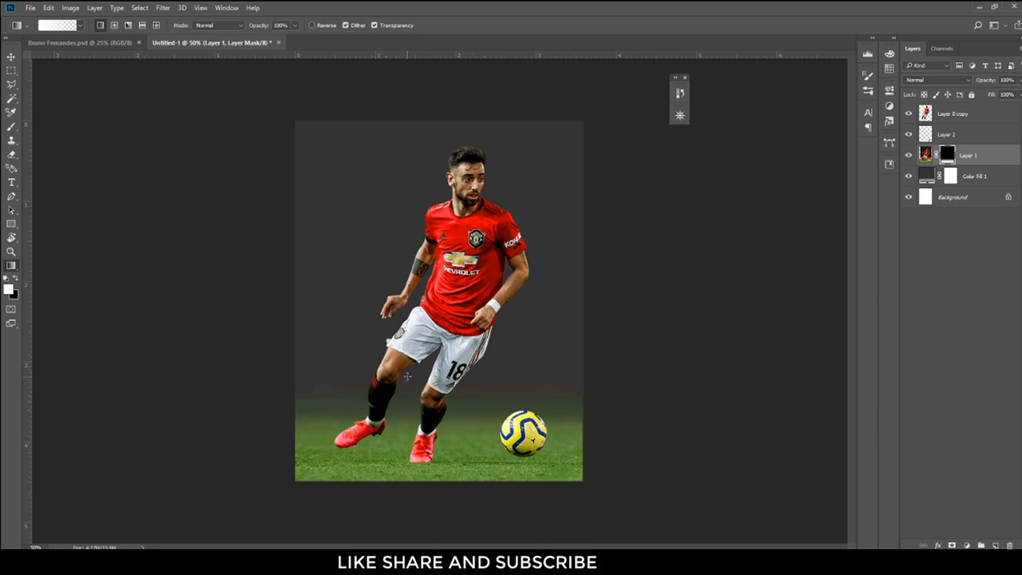
key("x")
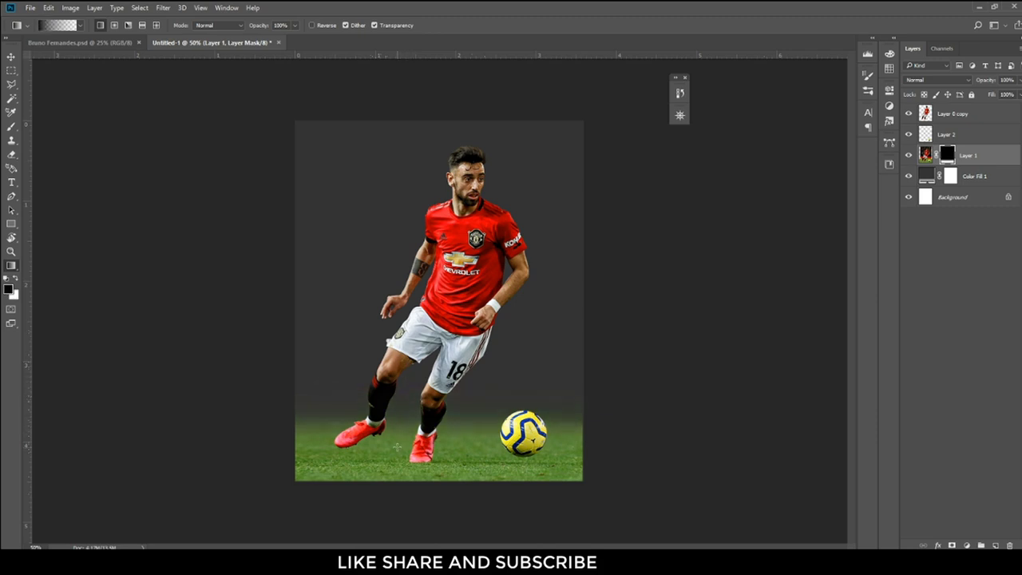
left_click_drag(395, 451, 396, 452)
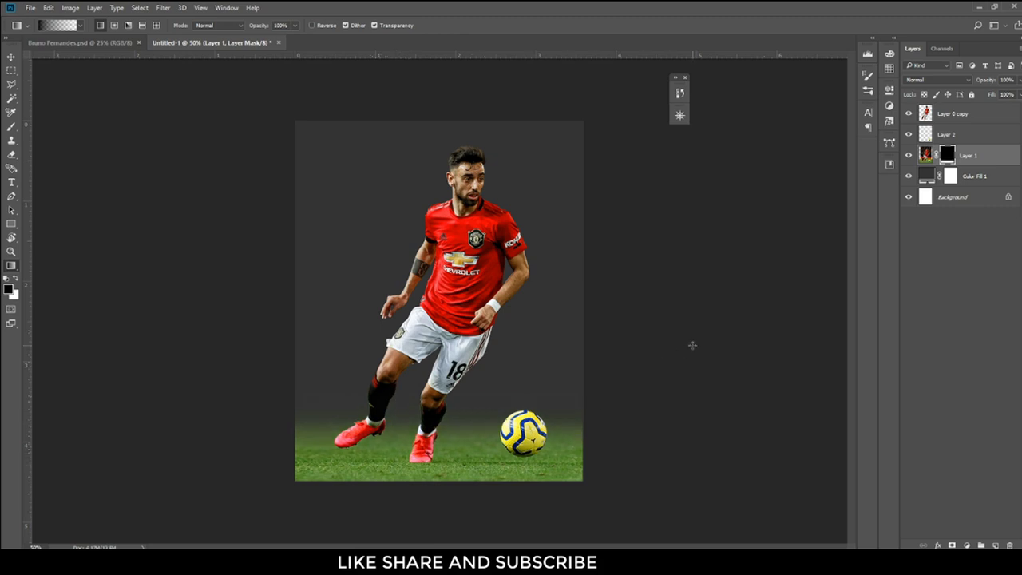
- Name the layers Ball and Bruno, and paste the stadium photo into a new layer
double_click(946, 135)
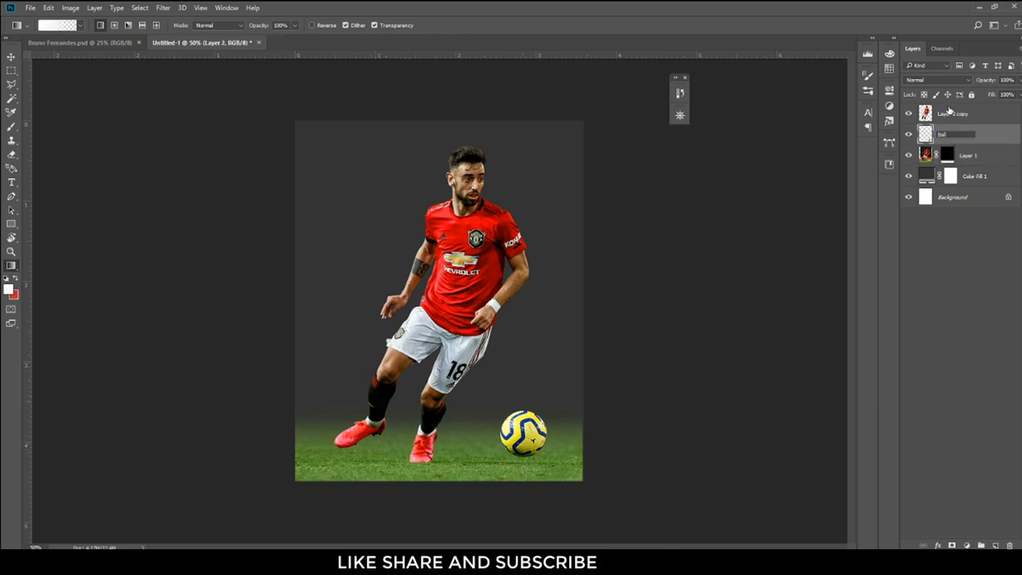
key("Return")
double_click(953, 113)
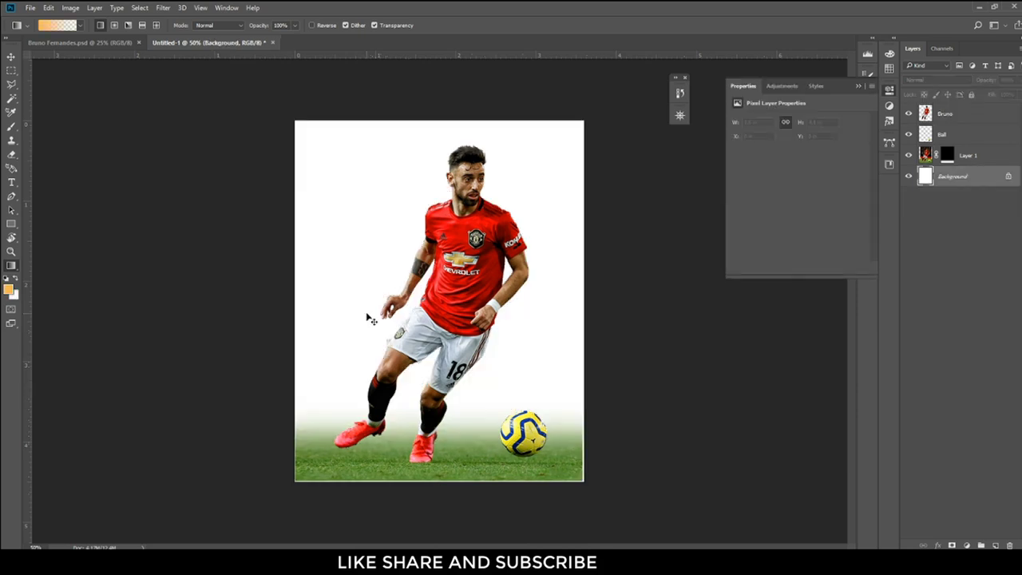
key("ctrl+shift+alt+n")
key("ctrl+v")
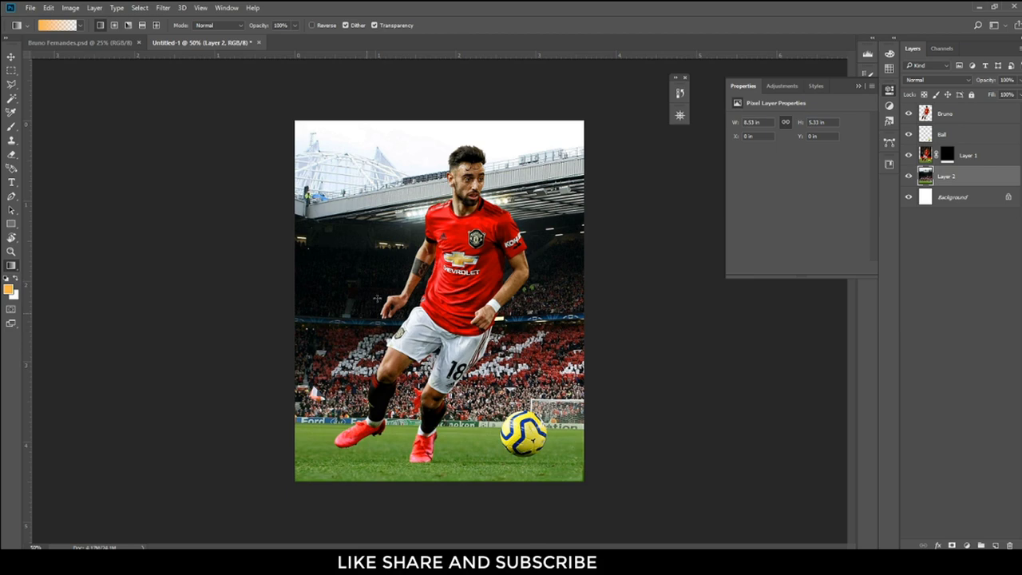
- Scale the stadium photo to 58% and position it behind the player
key("v")
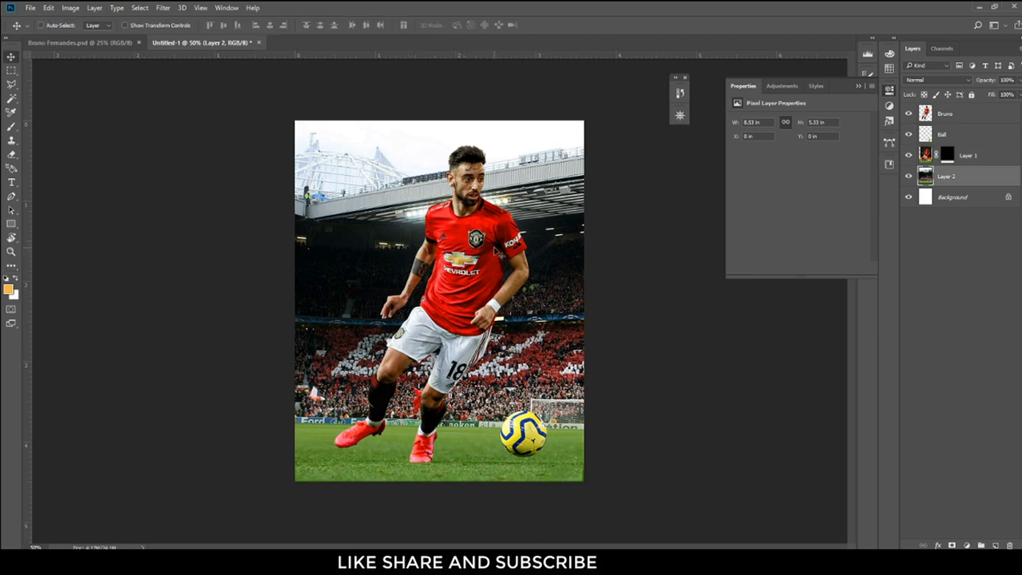
mouse_move(310, 261)
left_mouse_down()
mouse_move(362, 261)
mouse_move(192, 237)
left_mouse_up()
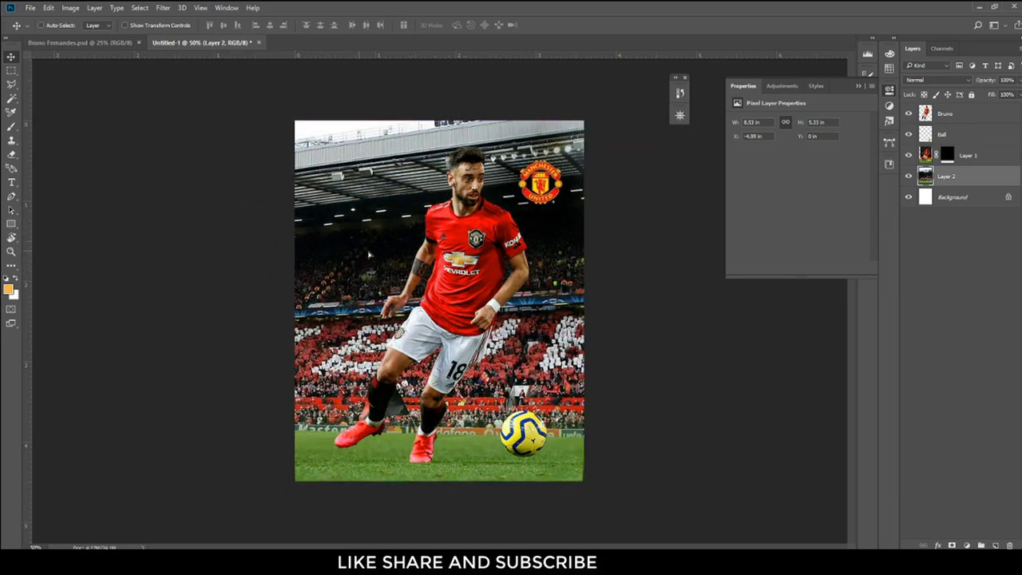
left_click_drag(344, 250, 344, 296)
key("ctrl+t")
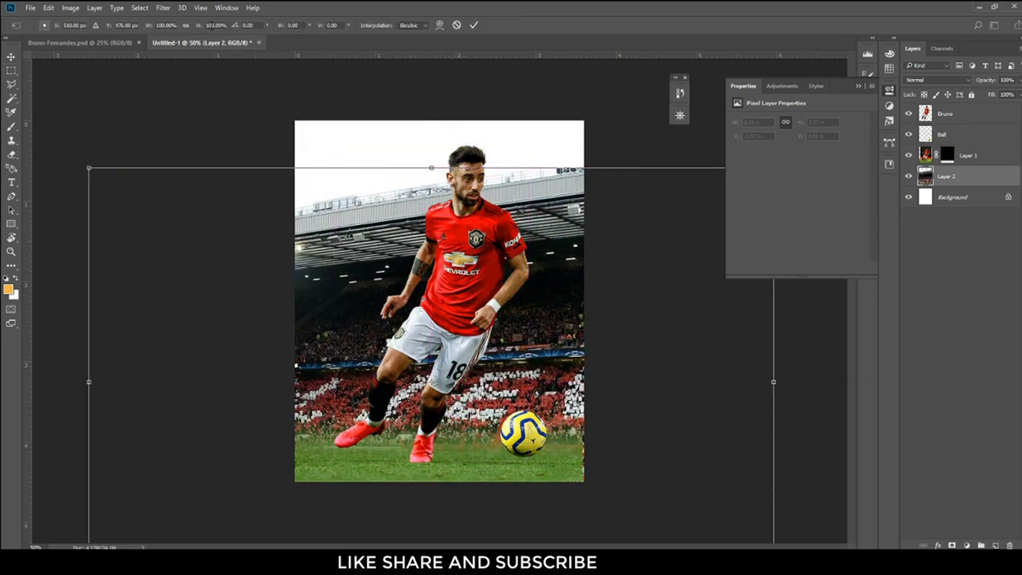
left_click_drag(191, 27, 176, 38)
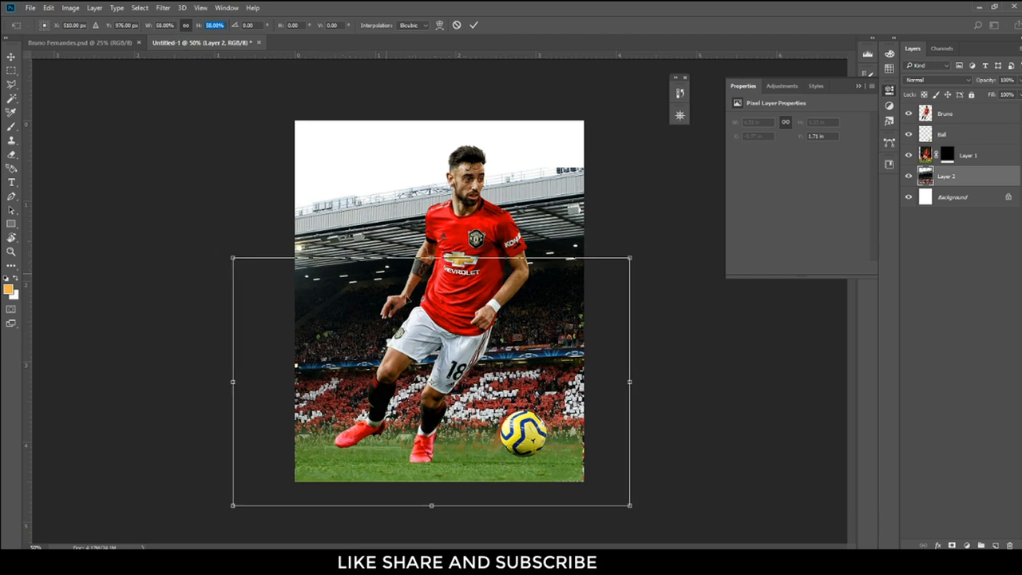
left_click_drag(484, 331, 528, 335)
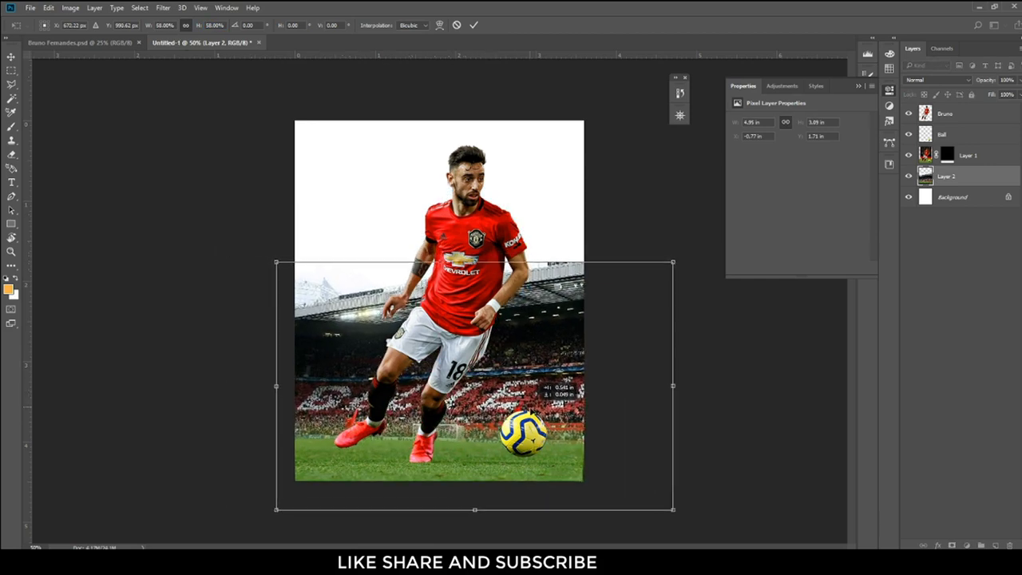
left_click(474, 25)
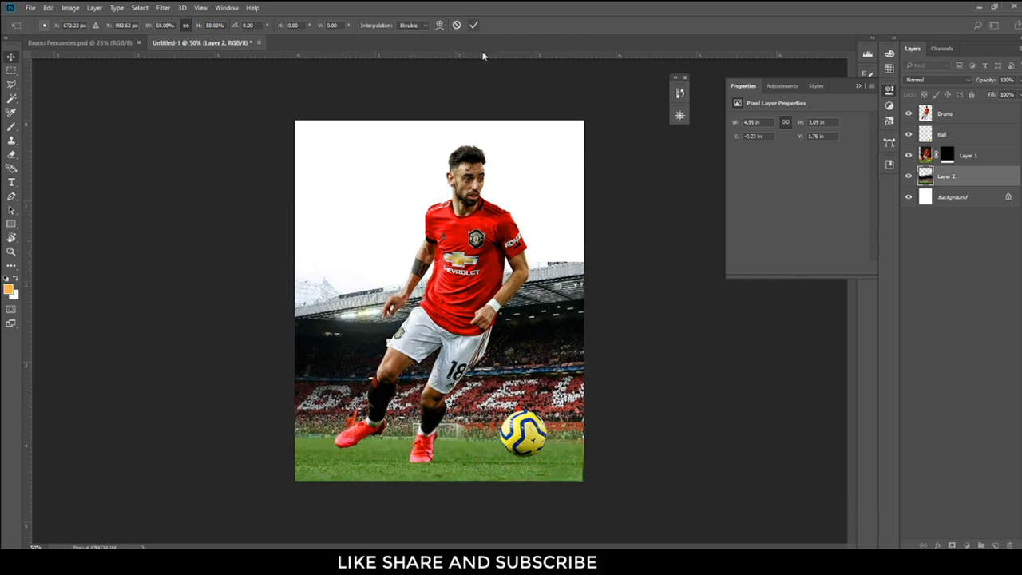
left_click_drag(488, 369, 488, 359)
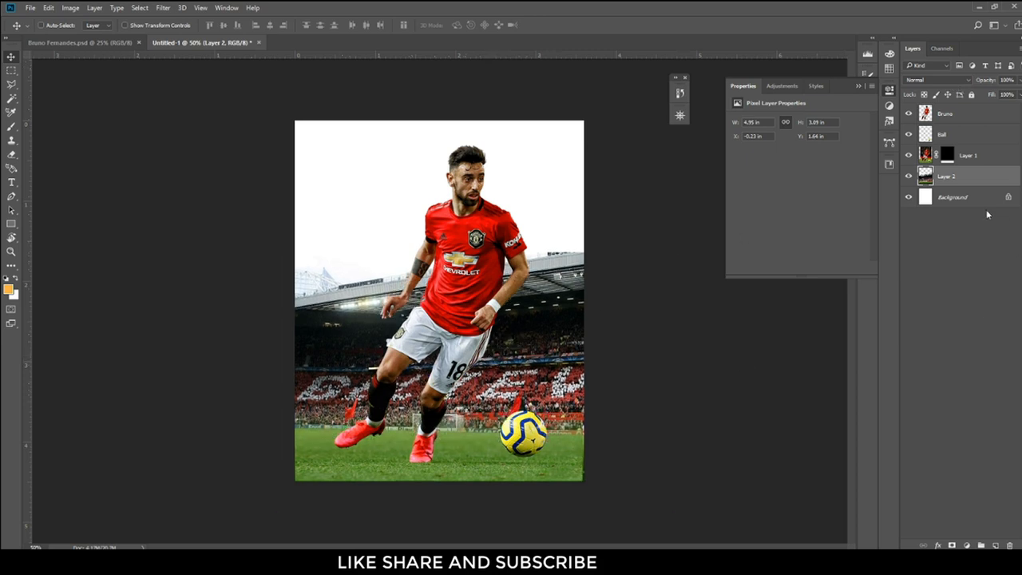
- Crop the canvas to a 4:5 portrait frame
key("c")
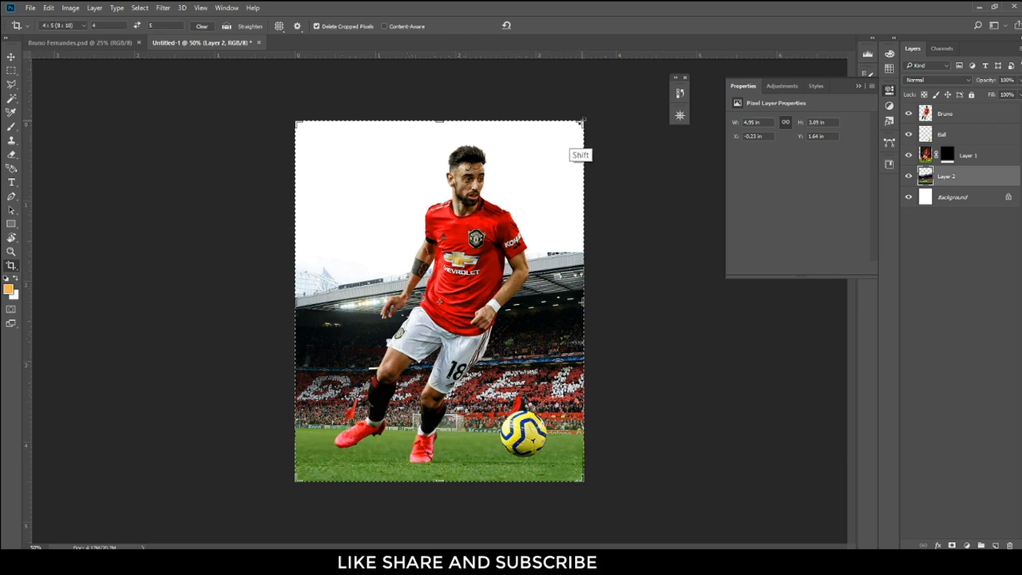
left_click_drag(580, 132, 592, 128)
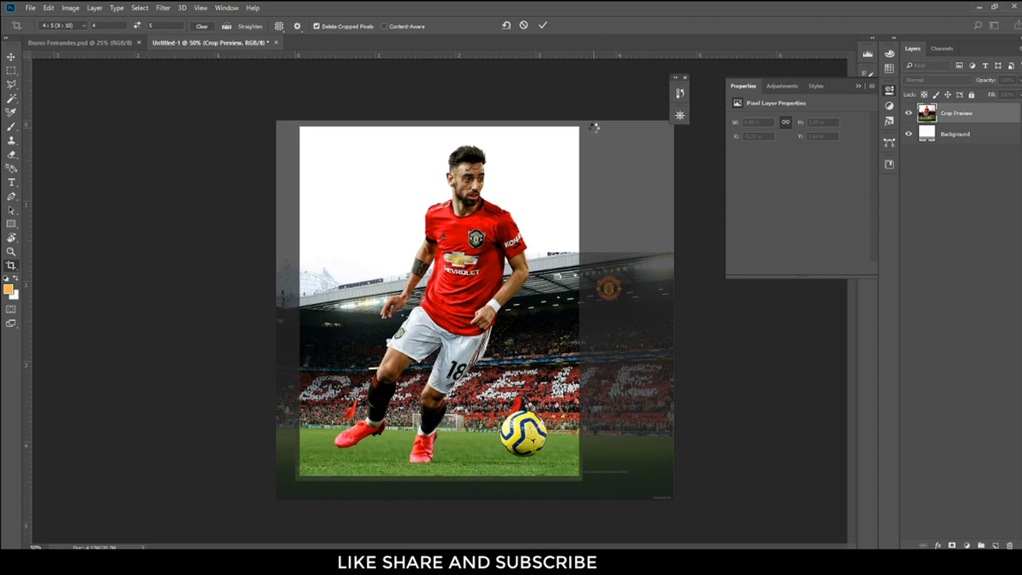
key("Return")
key("ctrl+plus")
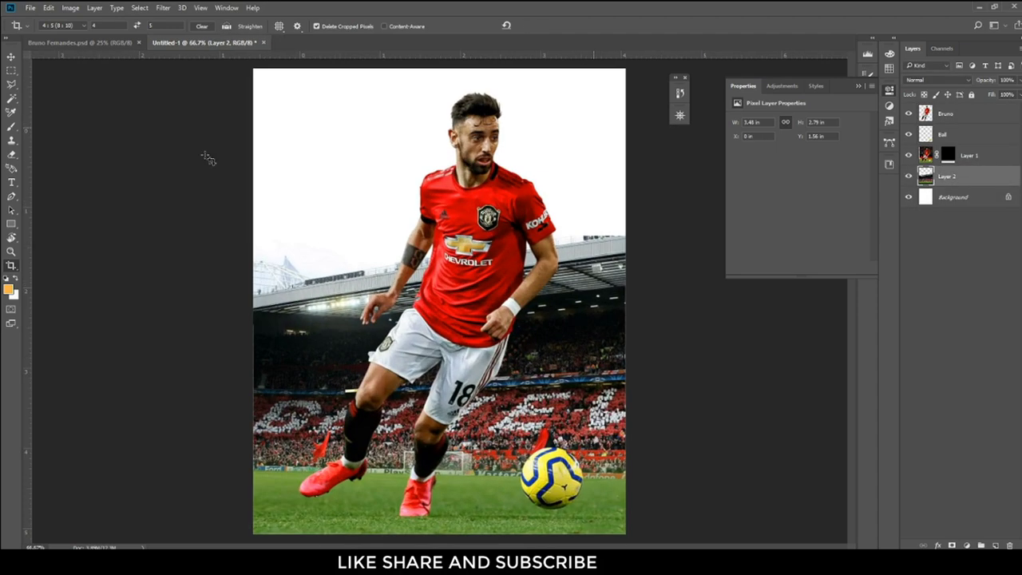
left_click(11, 196)
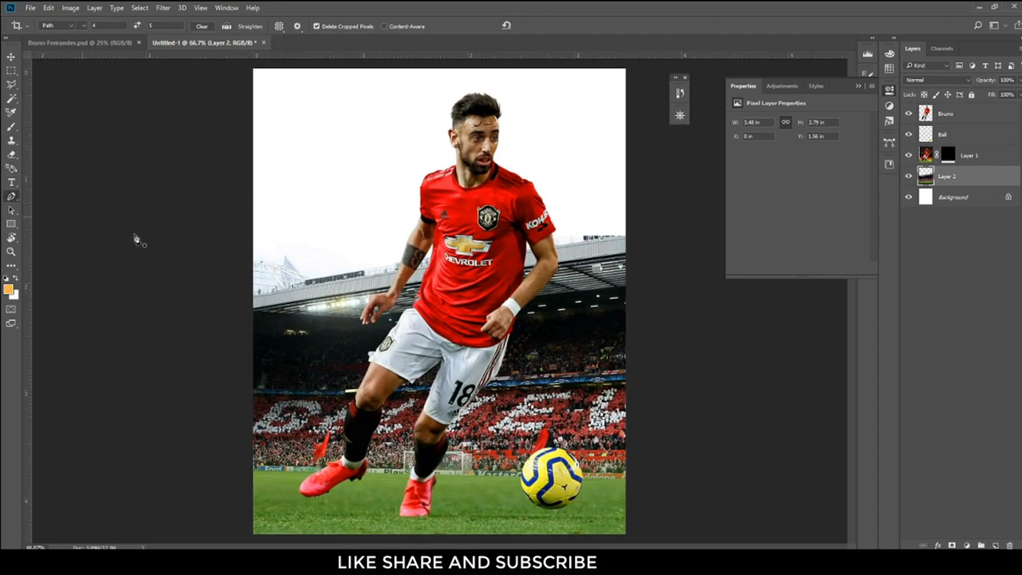
- Draw a closed Pen path around the stadium, running along the roof line
left_click(251, 299)
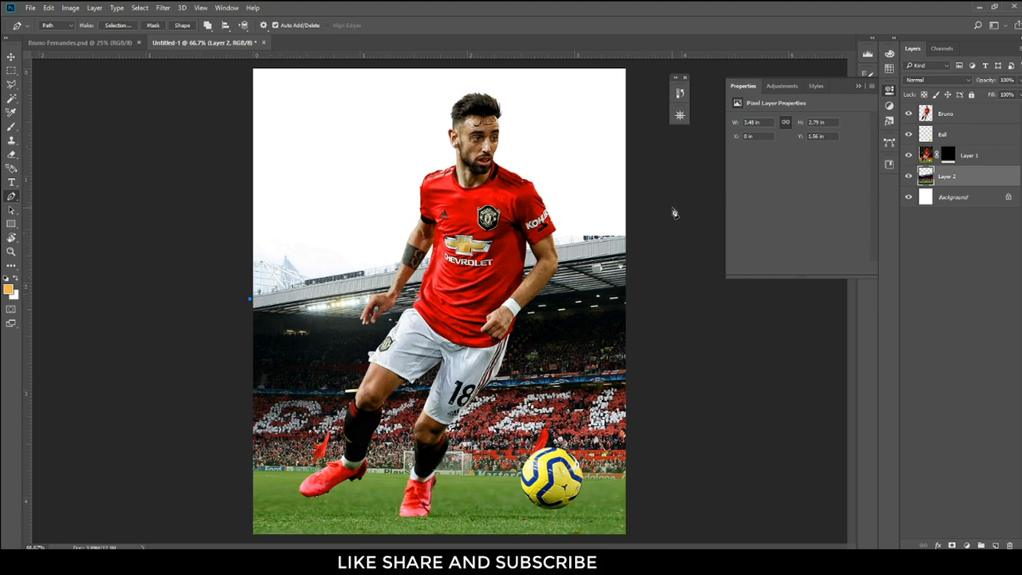
left_click_drag(630, 237, 673, 232)
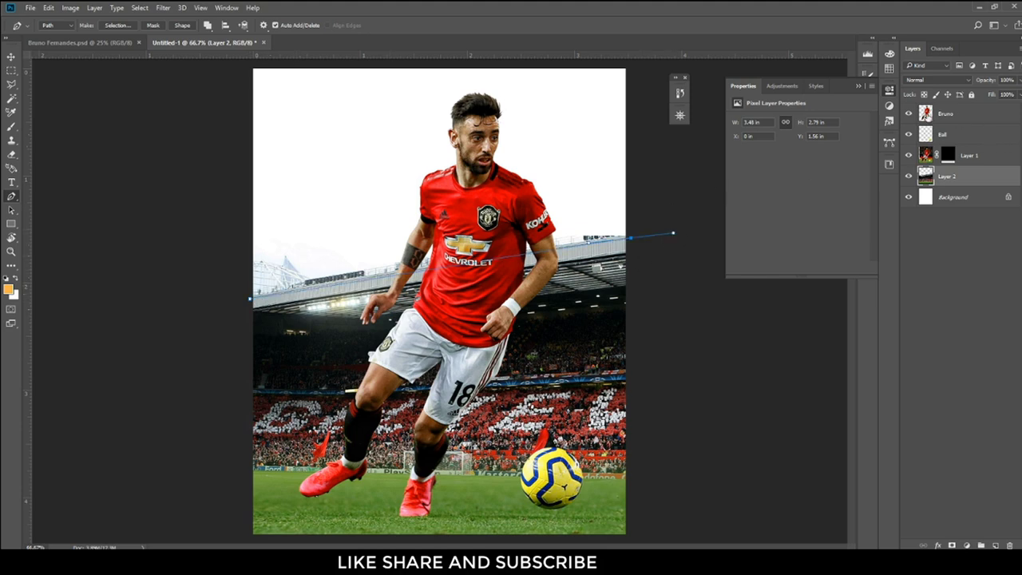
left_click(912, 118)
key("ctrl+z")
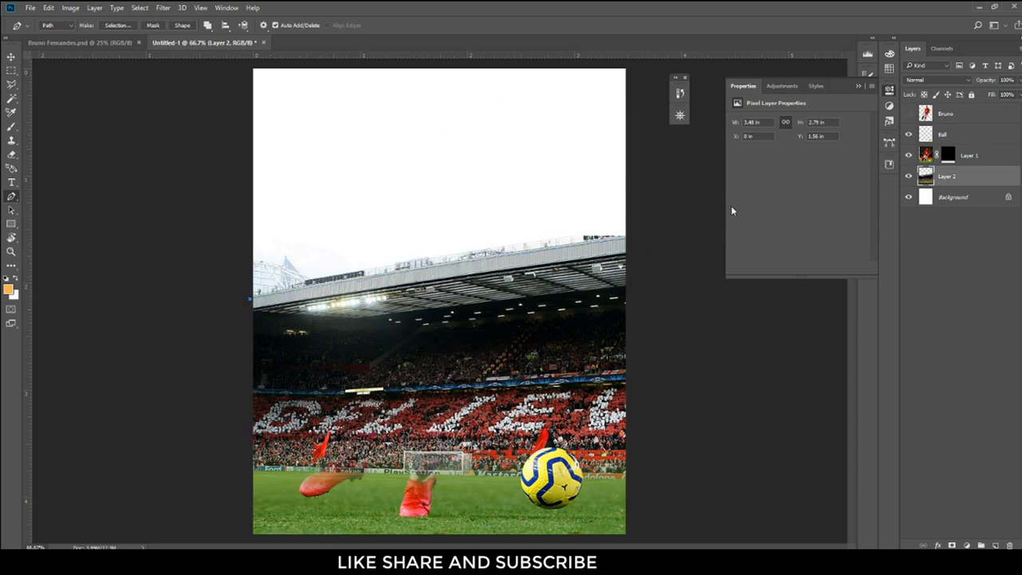
left_click_drag(628, 239, 661, 237)
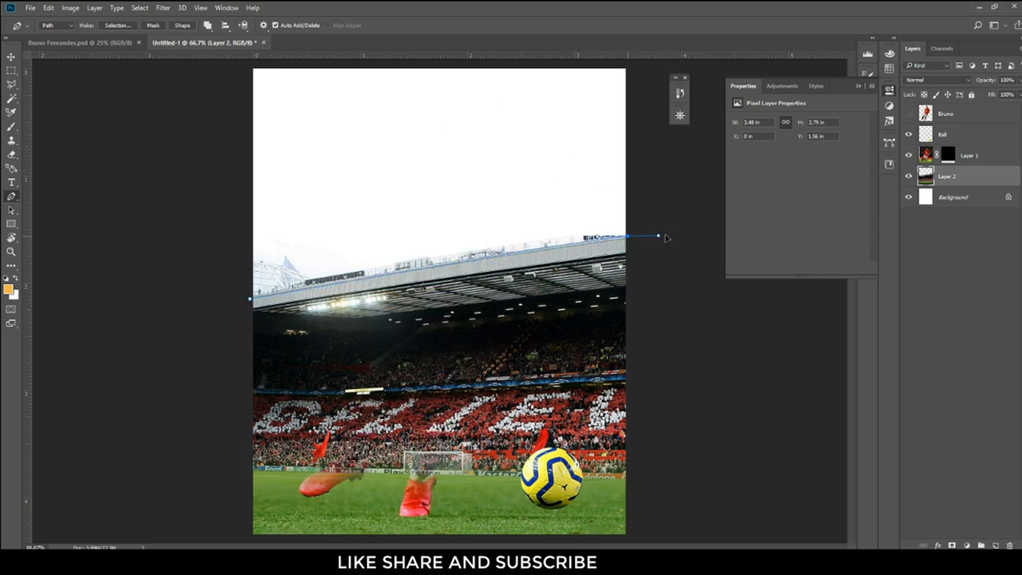
left_click_drag(691, 417, 701, 429)
left_click_drag(642, 528, 719, 520)
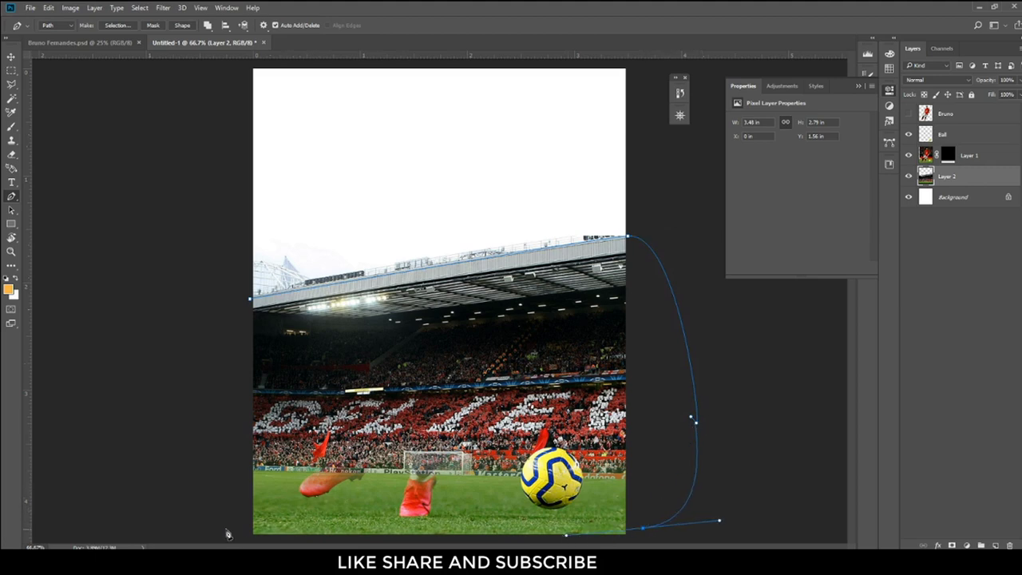
left_click_drag(227, 529, 151, 438)
left_click(251, 301)
- Turn the path into a selection and use it as Layer 2's mask, hiding the sky
left_click(117, 24)
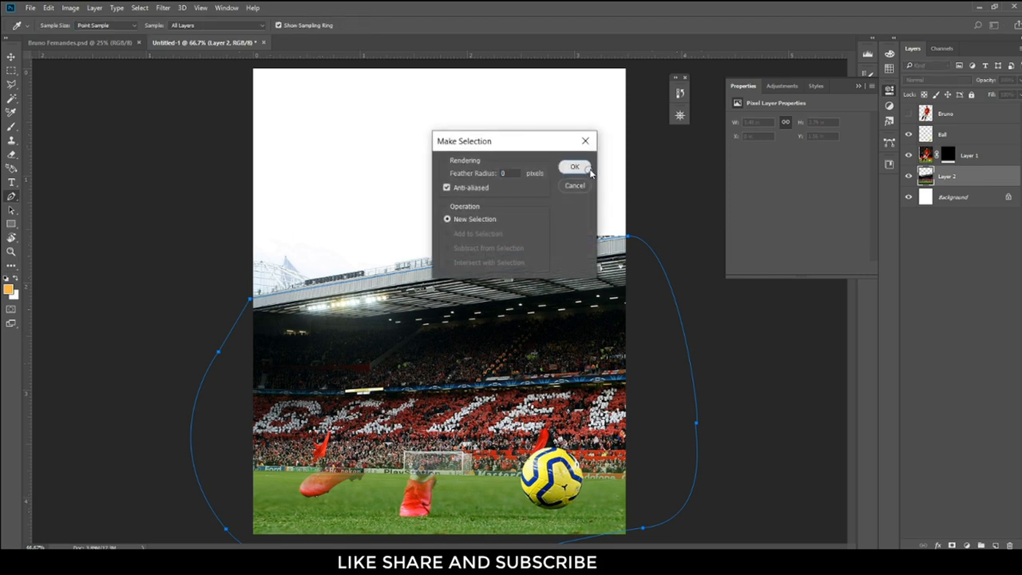
left_click(577, 167)
left_click(908, 113)
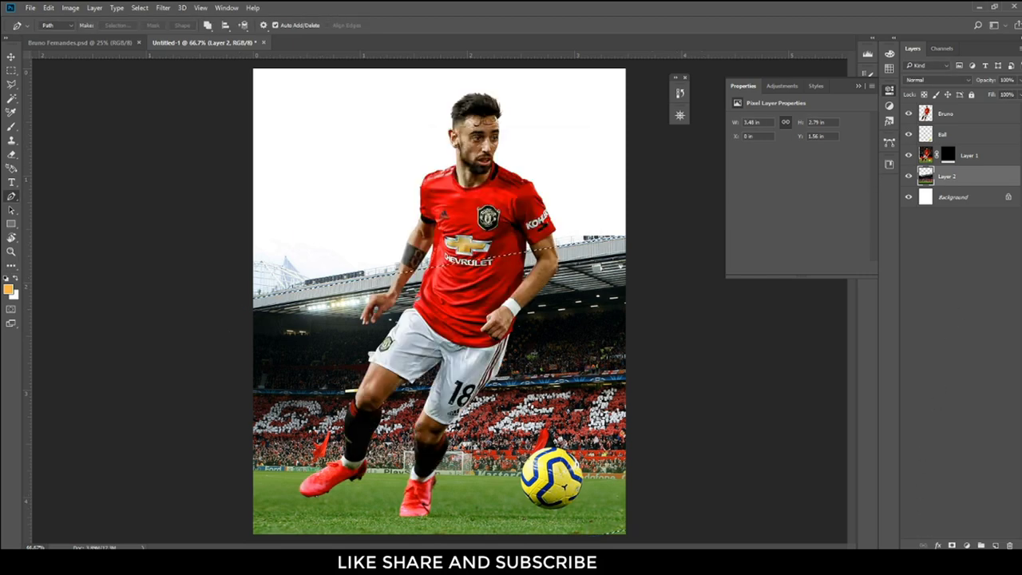
left_click(951, 545)
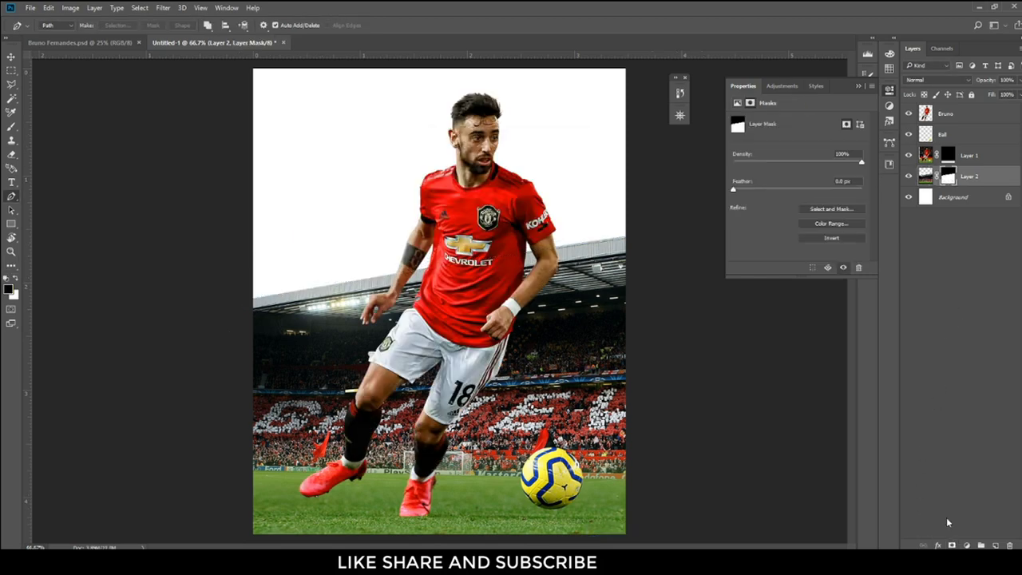
key("ctrl+minus")
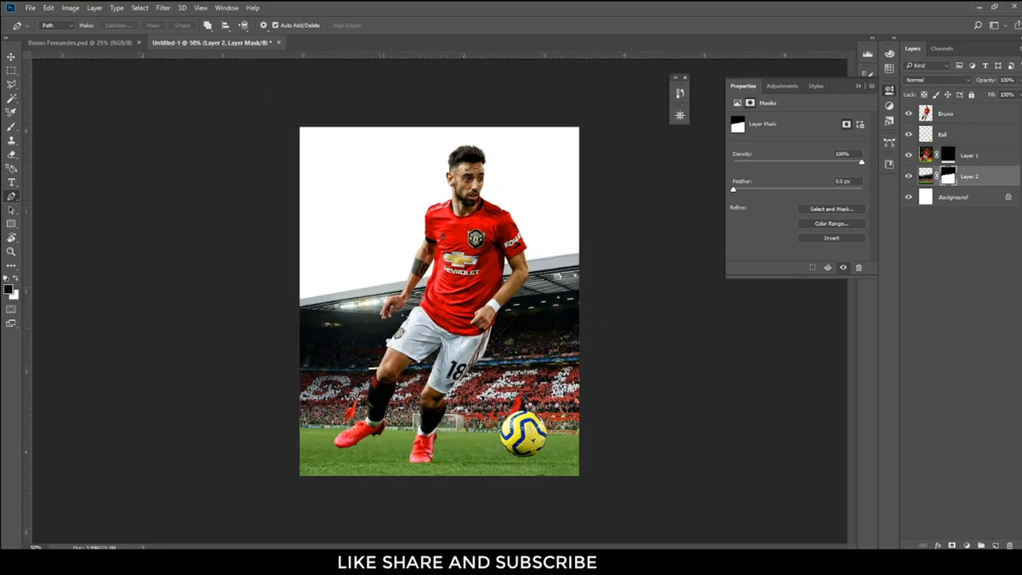
- Copy the clouds photo from its browser tab
key("alt+Tab")
left_click(335, 12)
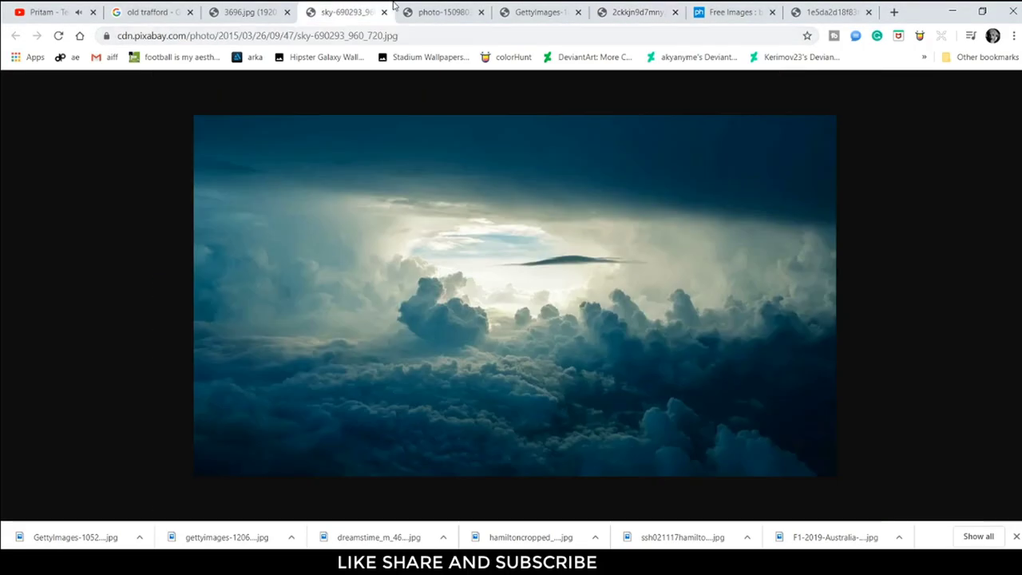
left_click(436, 12)
right_click(463, 173)
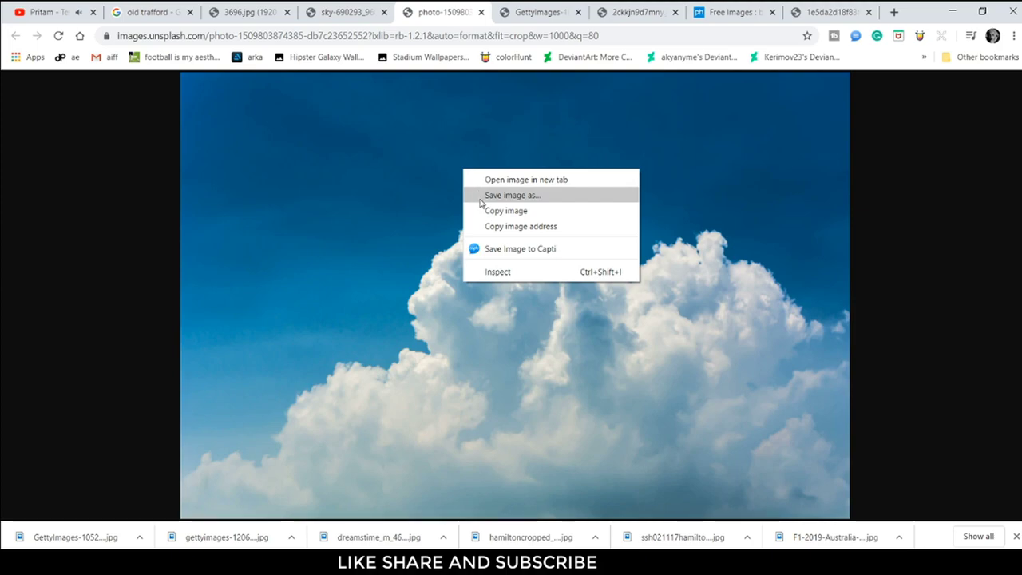
left_click(480, 212)
- Paste the clouds photo as a new layer and enlarge it
key("alt+Tab")
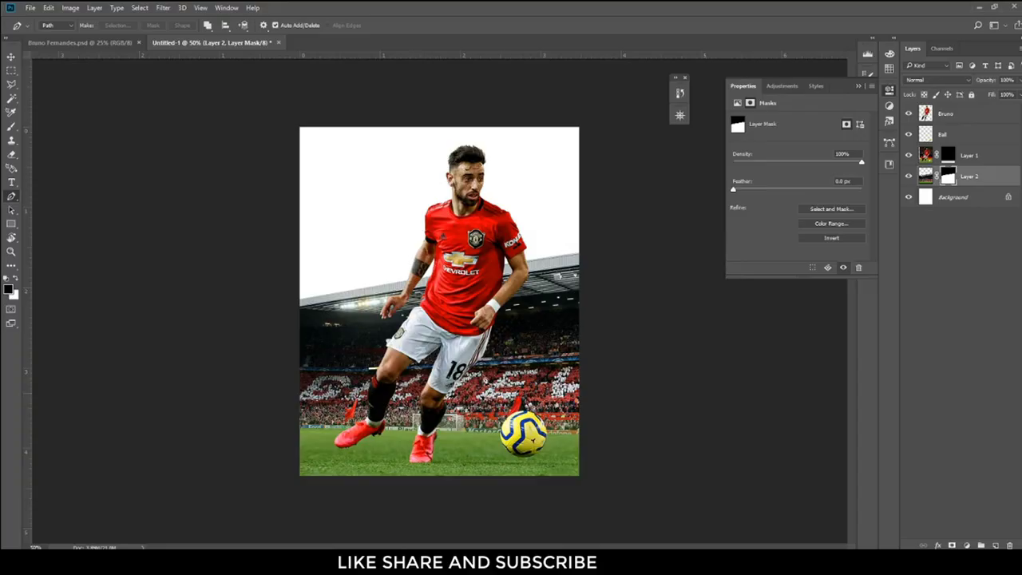
key("ctrl+v")
key("ctrl+t")
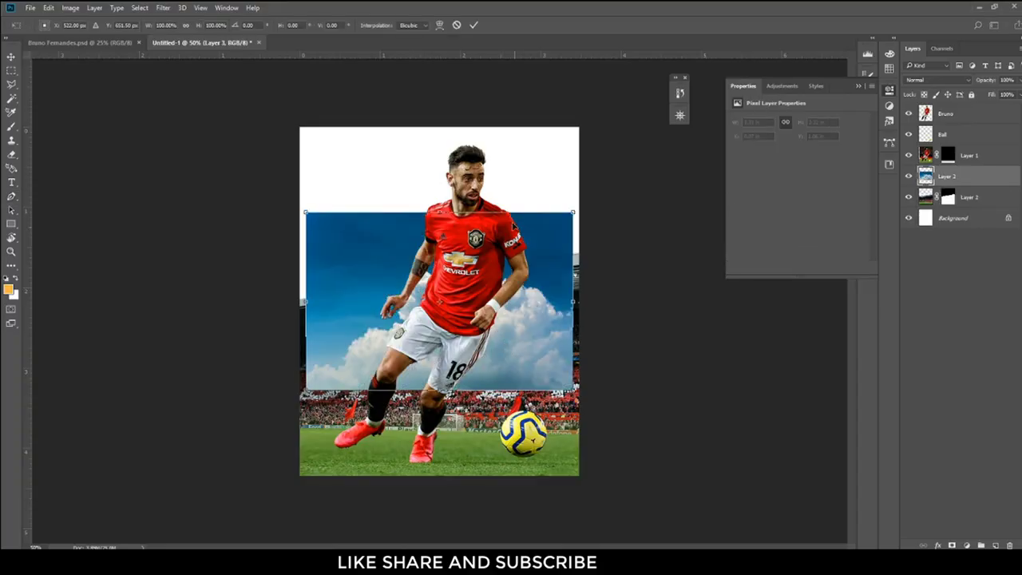
left_click_drag(574, 212, 624, 186)
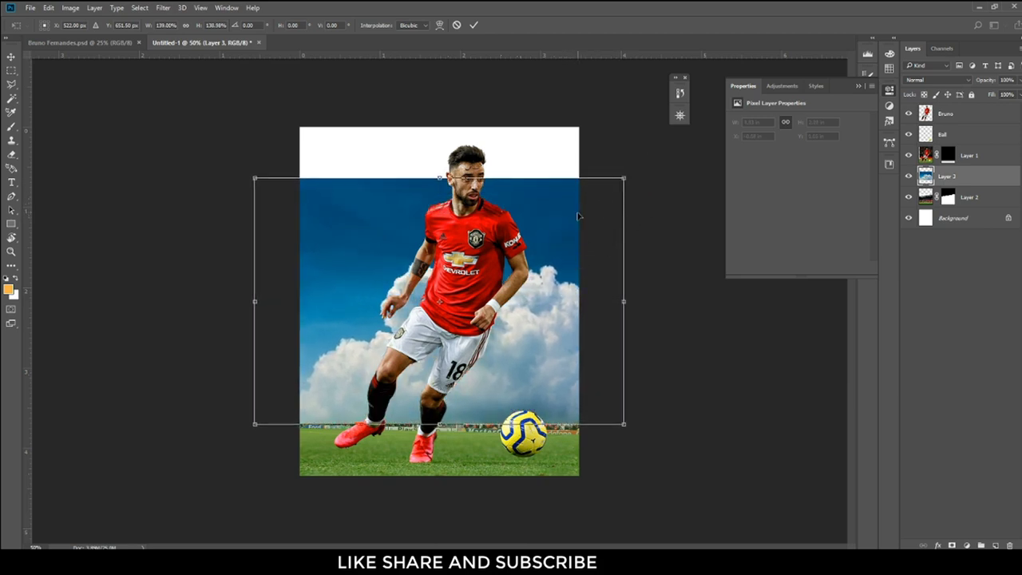
key("Return")
- Move the clouds layer below the stadium layer and shift it up behind the stands
key("p")
key("v")
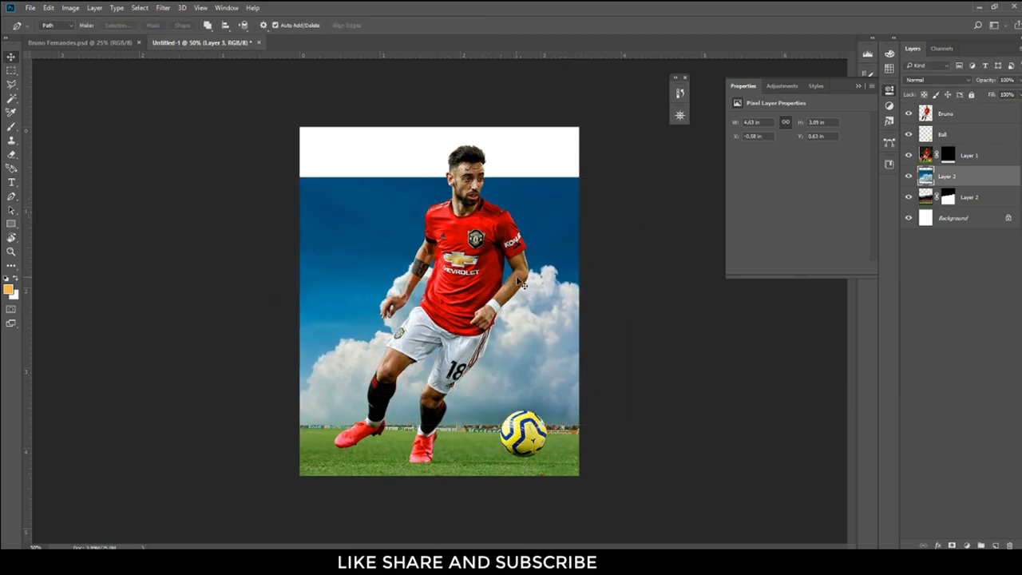
left_click_drag(515, 281, 522, 212)
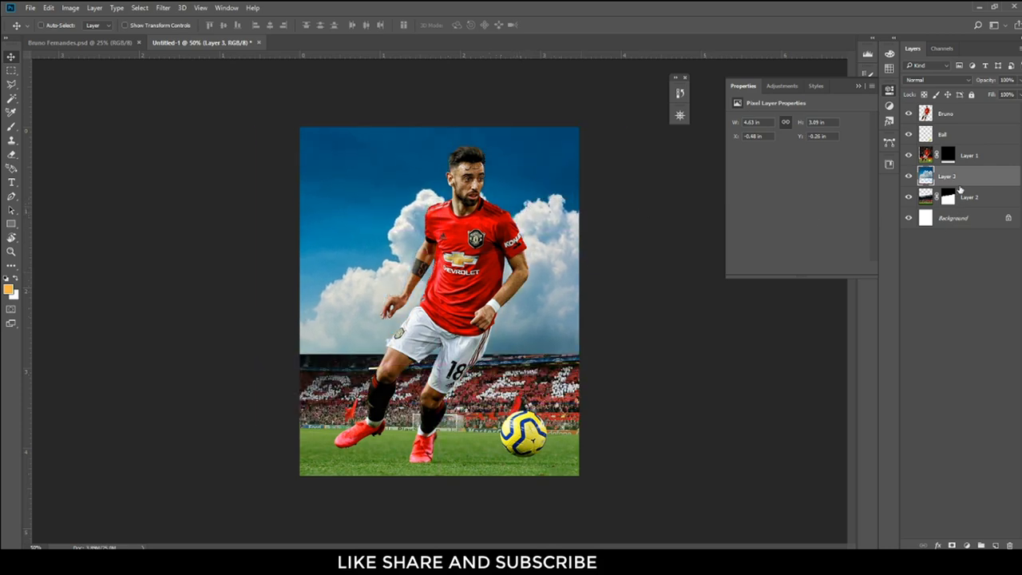
left_click_drag(941, 176, 942, 206)
mouse_move(584, 239)
left_mouse_down()
mouse_move(569, 225)
mouse_move(585, 213)
left_mouse_up()
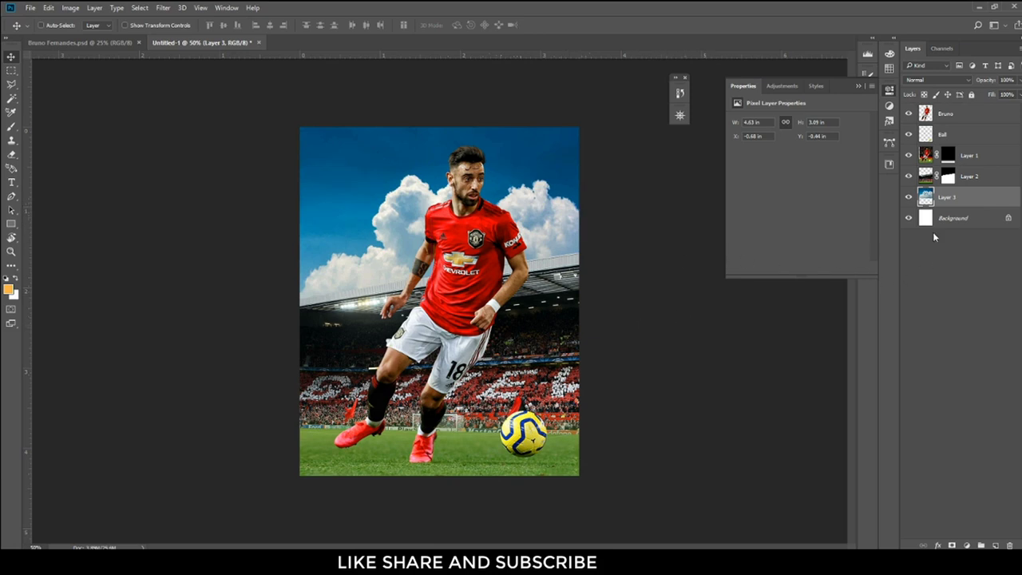
left_click(969, 175)
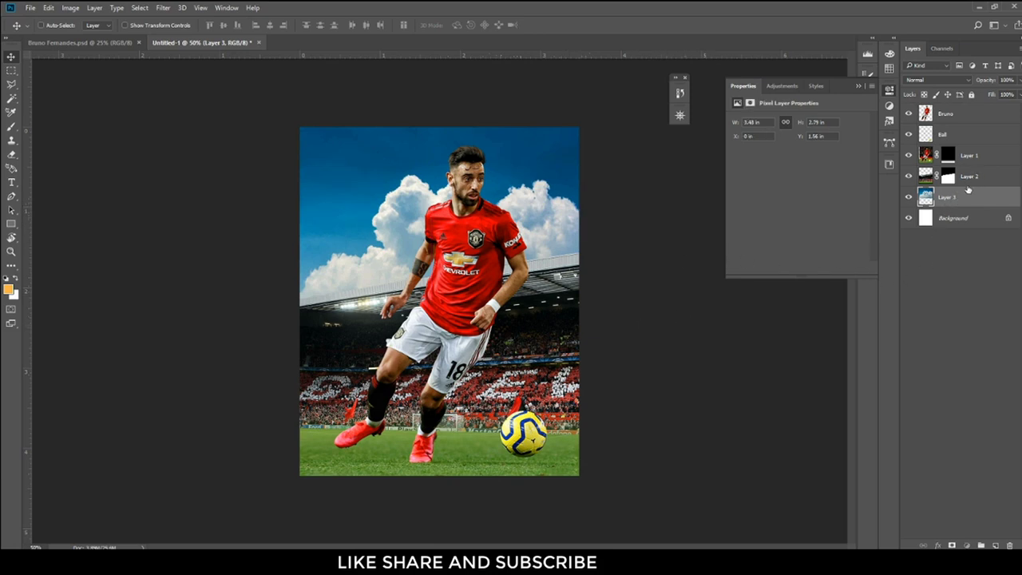
- Clip a Hue/Saturation adjustment to the stadium layer with a slight hue shift
left_click(964, 543)
left_click(938, 399)
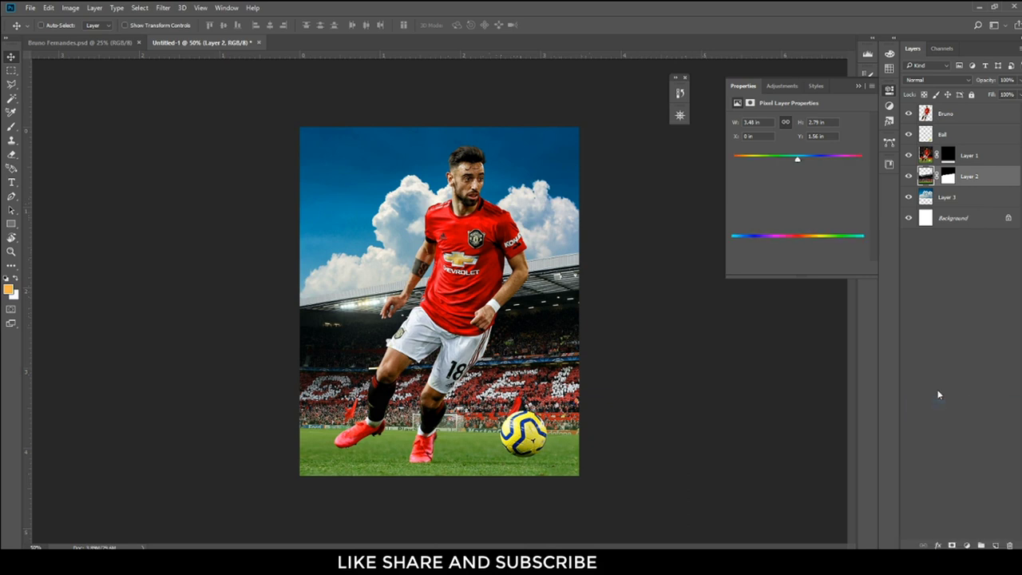
left_click(796, 267)
mouse_move(797, 162)
left_mouse_down()
mouse_move(781, 161)
mouse_move(808, 180)
left_mouse_up()
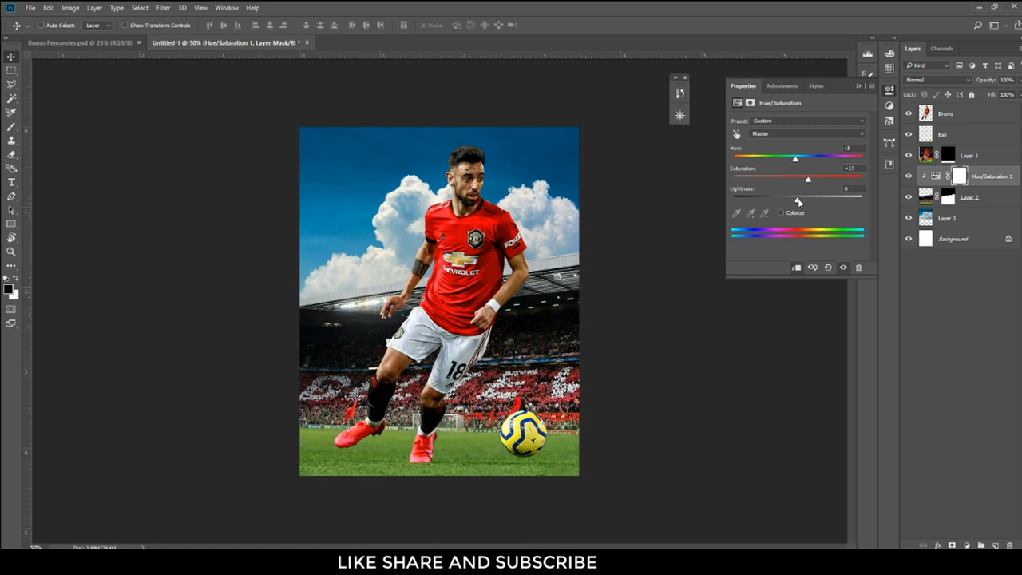
- Clip a Black & White adjustment to Layer 1 at 35% fill
left_click(976, 158)
left_click(966, 546)
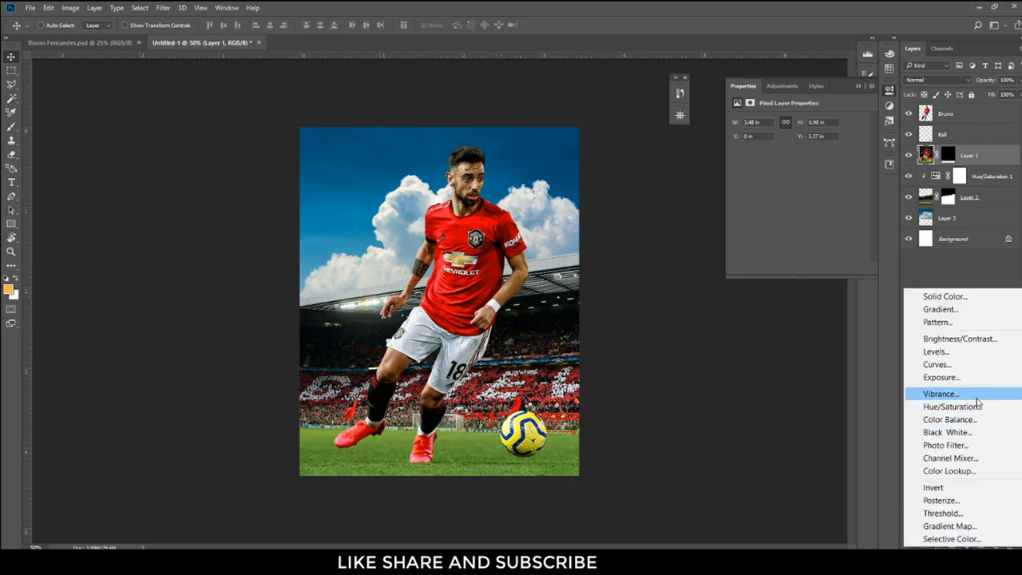
left_click(970, 431)
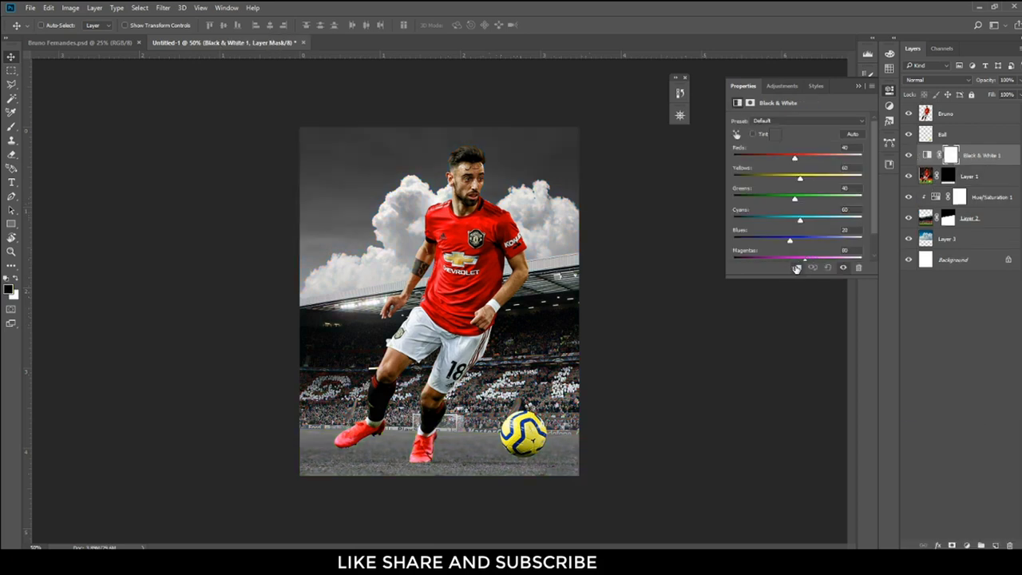
left_click(796, 268)
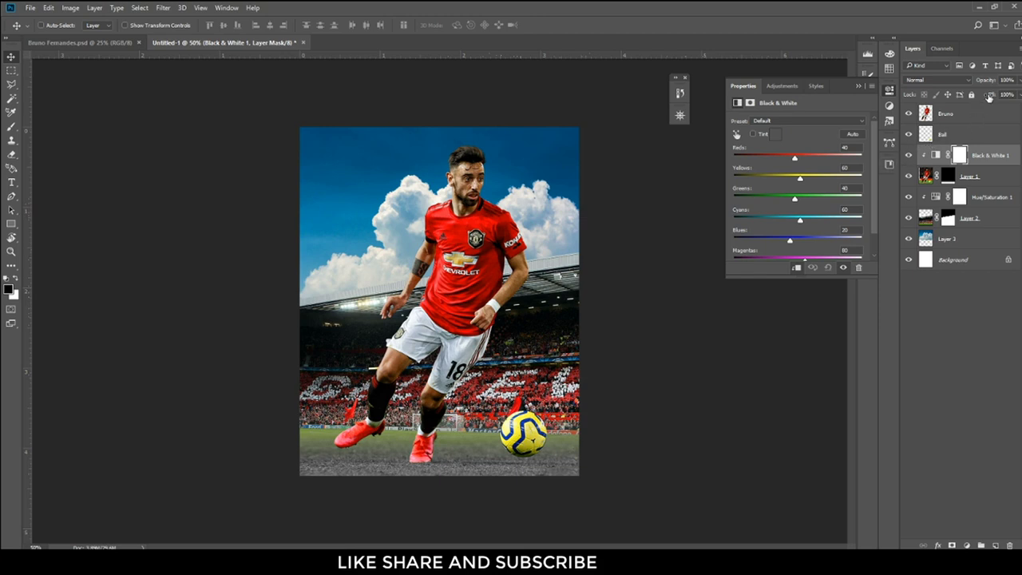
left_click_drag(988, 97, 966, 99)
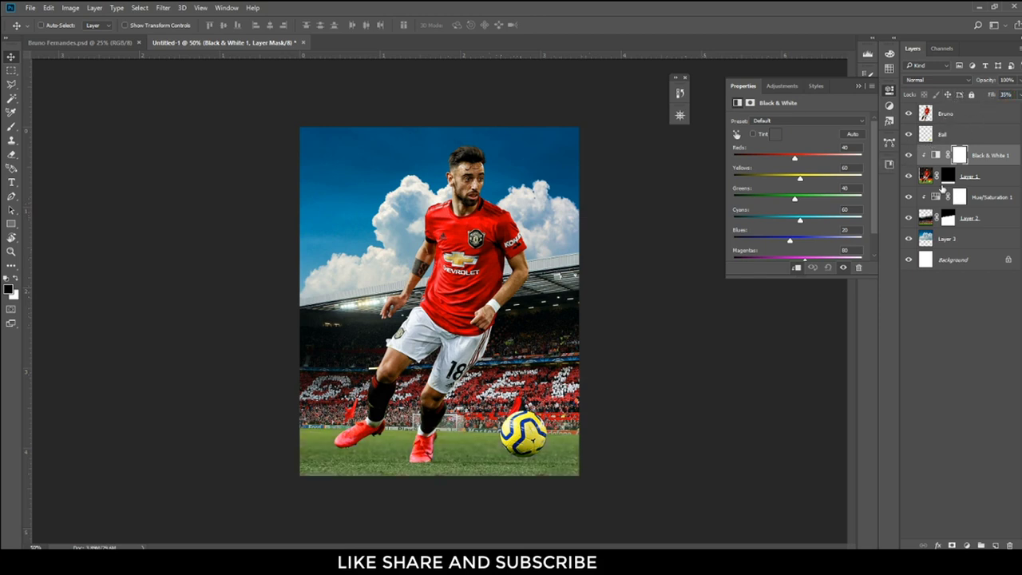
left_click(952, 237)
- Fully desaturate the sky with a Hue/Saturation adjustment at -100
left_click(966, 546)
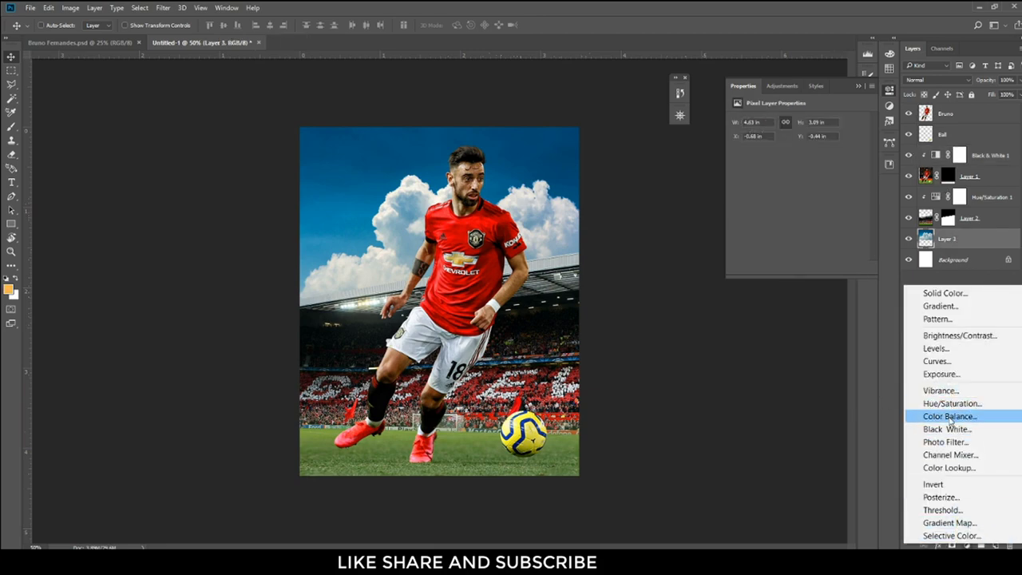
left_click(952, 403)
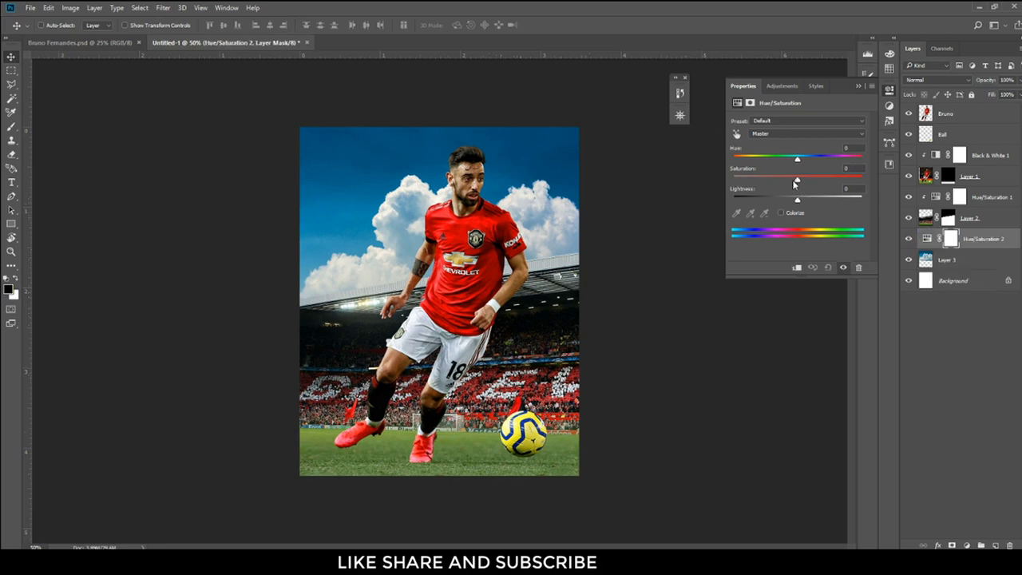
left_click_drag(797, 176, 732, 177)
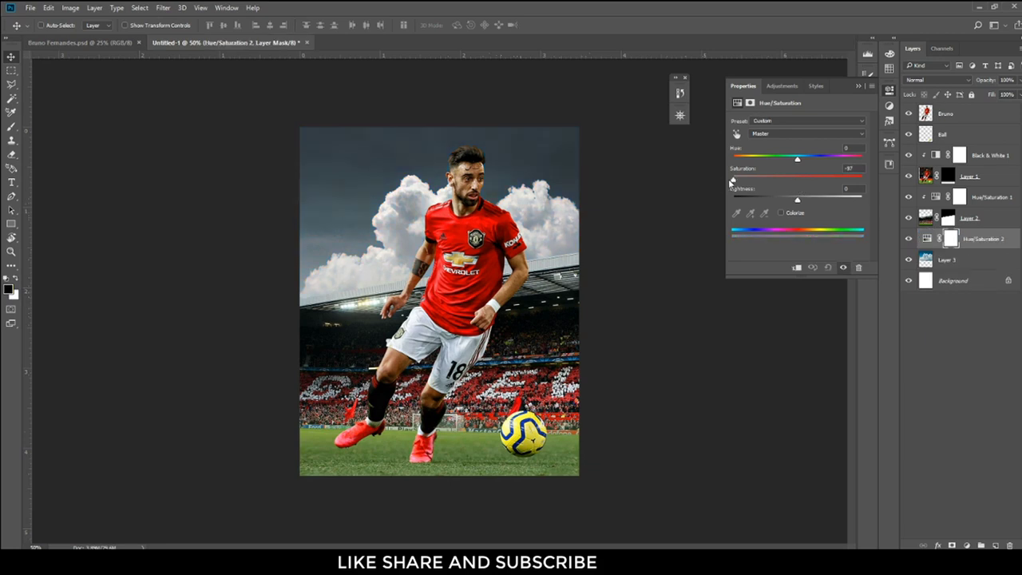
- Add a red ff0000 Solid Color fill layer in Multiply mode
left_click(966, 545)
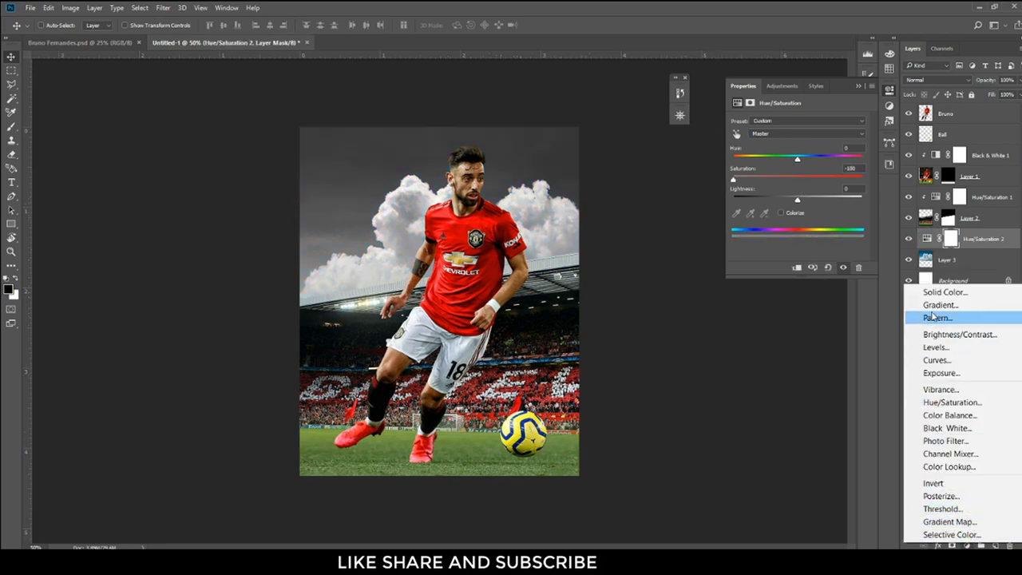
left_click(943, 293)
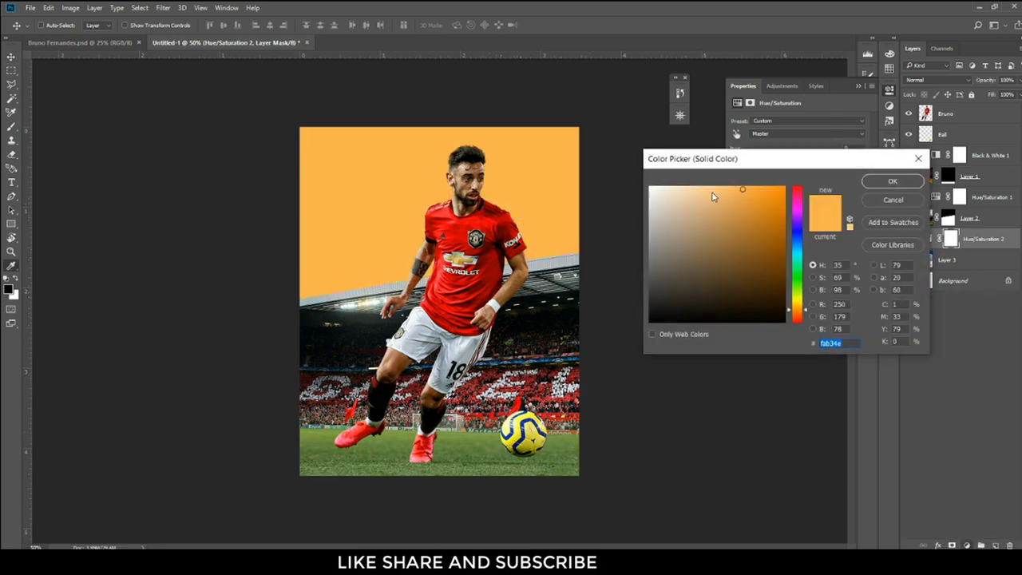
type("ff0000")
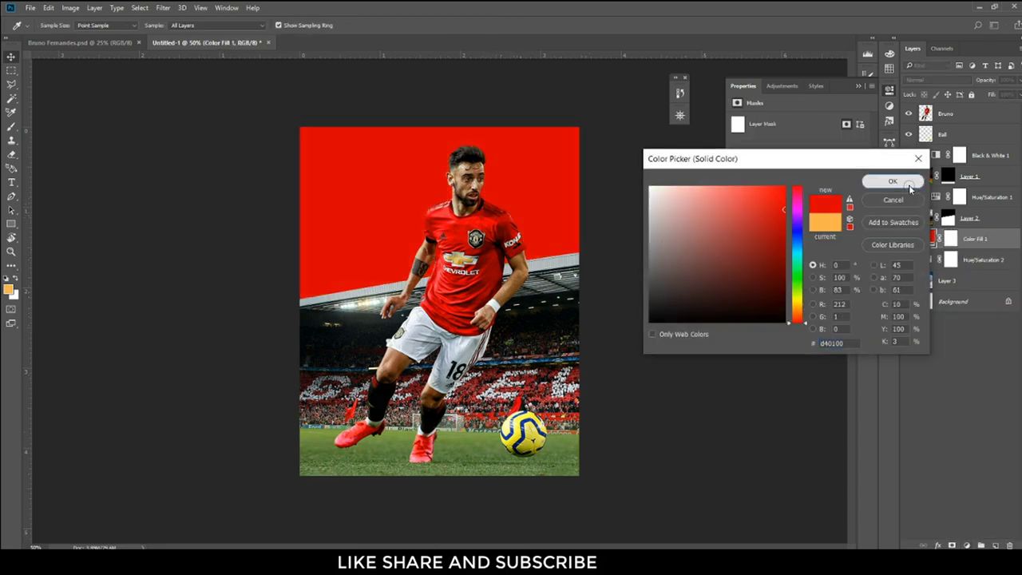
left_click(892, 180)
left_click(937, 81)
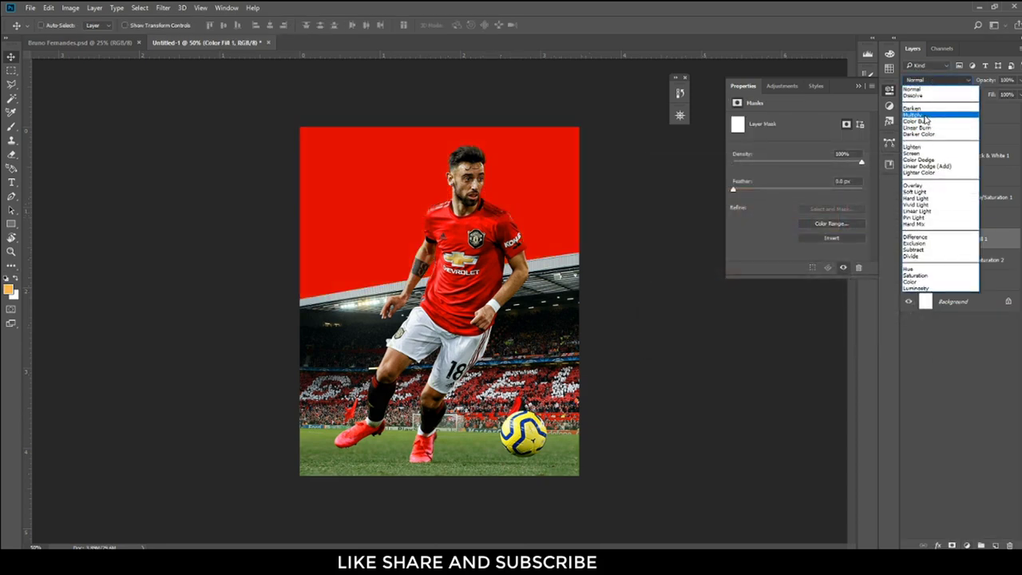
left_click(924, 118)
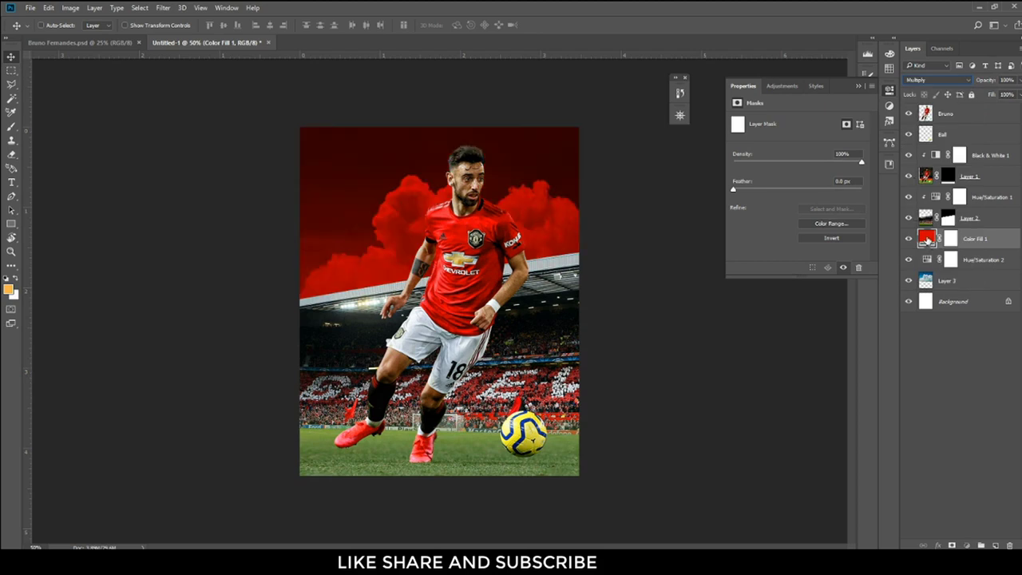
- Try yellow and green tints for the fill, then cancel to keep red
double_click(926, 237)
left_click_drag(801, 322, 801, 304)
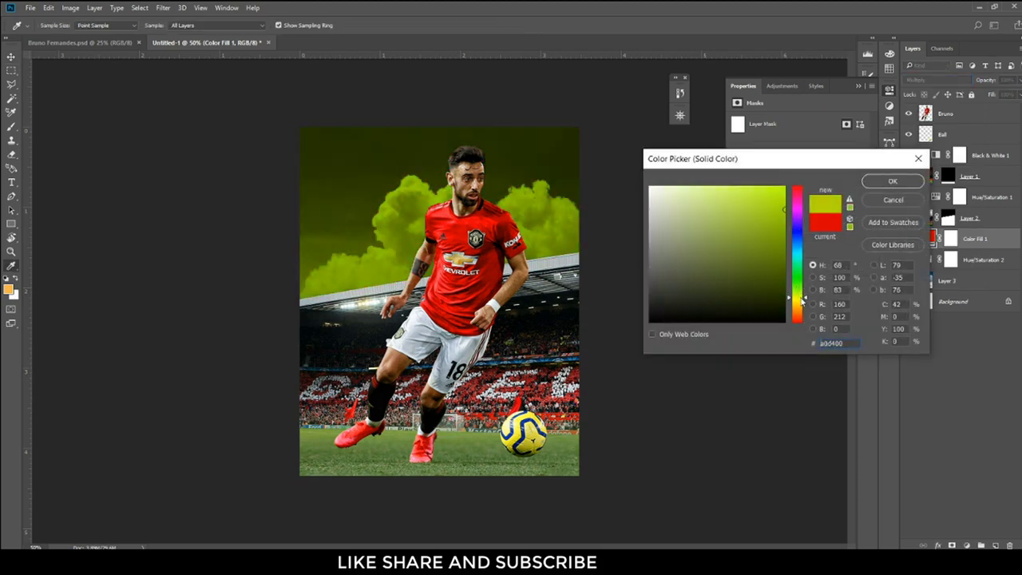
left_click(734, 189)
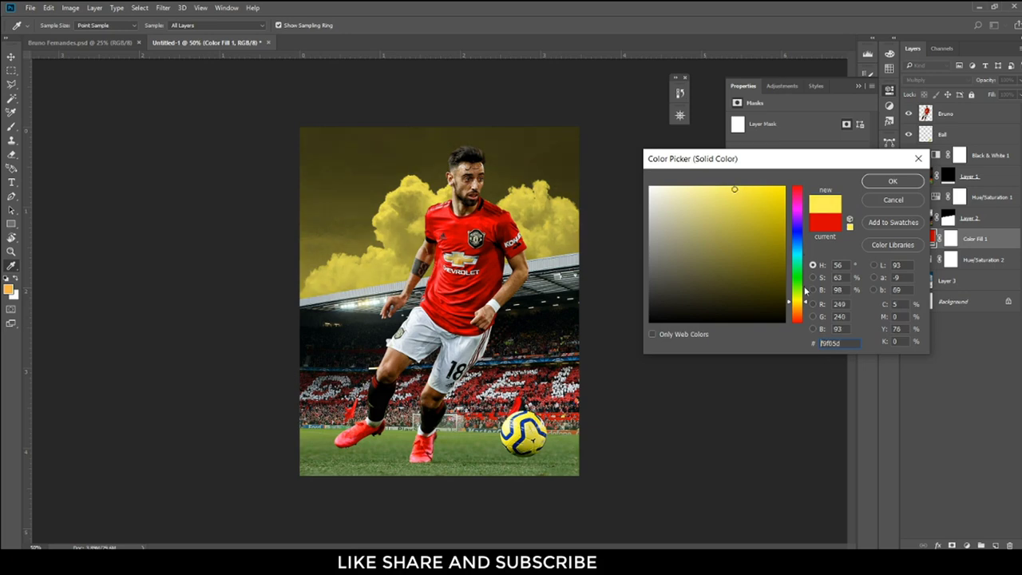
left_click(796, 310)
mouse_move(796, 310)
left_mouse_down()
mouse_move(806, 228)
mouse_move(799, 303)
left_mouse_up()
left_click(901, 202)
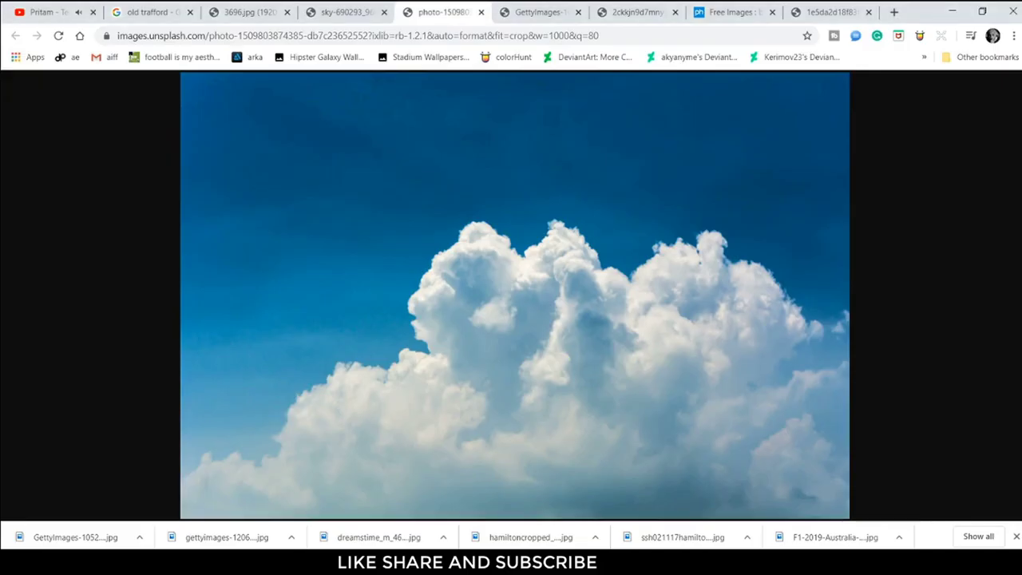
- Copy the stormy cloud photo from the browser
left_click(339, 13)
right_click(455, 198)
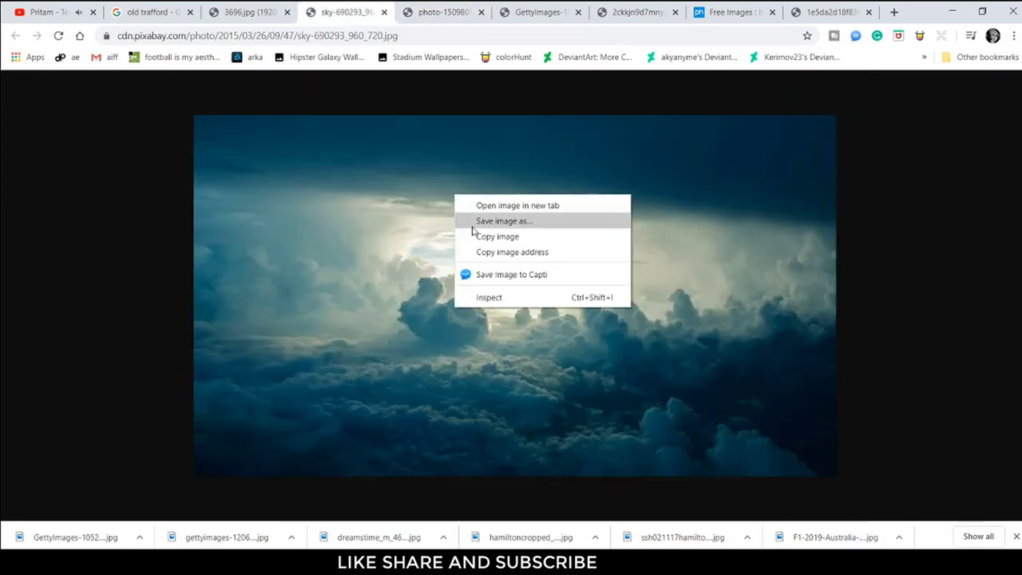
left_click(474, 236)
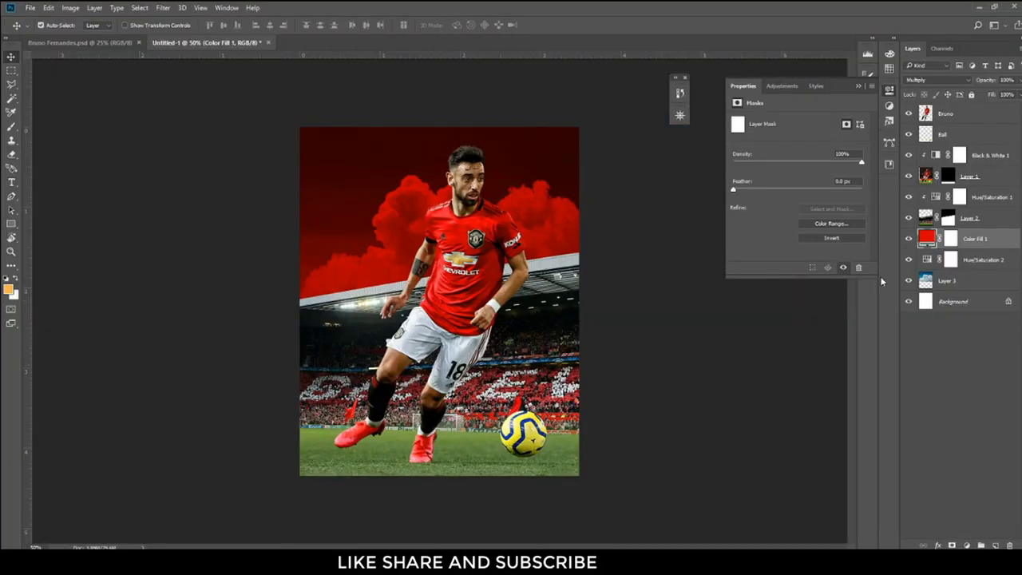
- Paste the stormy clouds, enlarge to about 168% and position them over the poster top
key("ctrl+v")
key("ctrl+t")
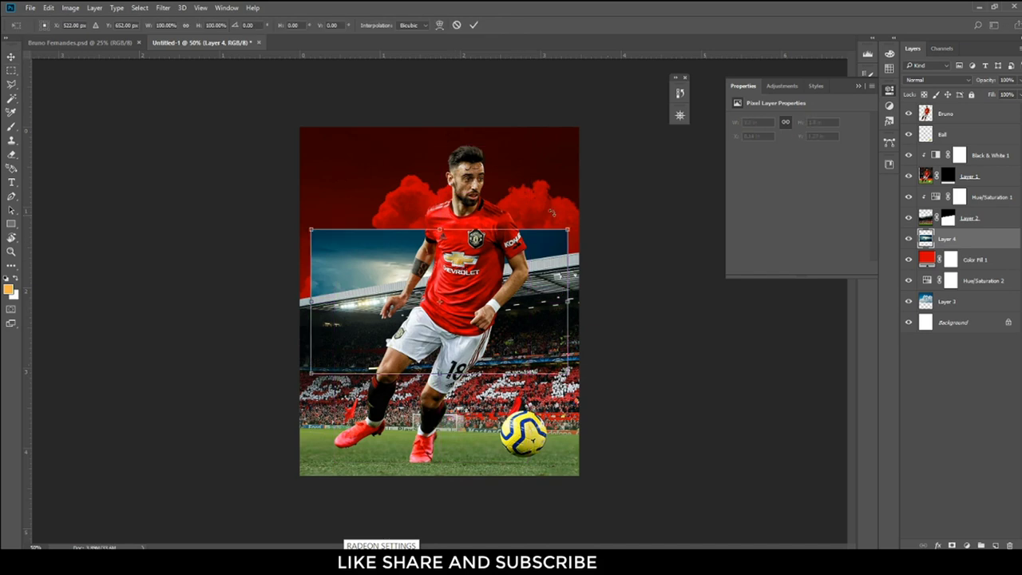
left_click_drag(566, 229, 654, 178)
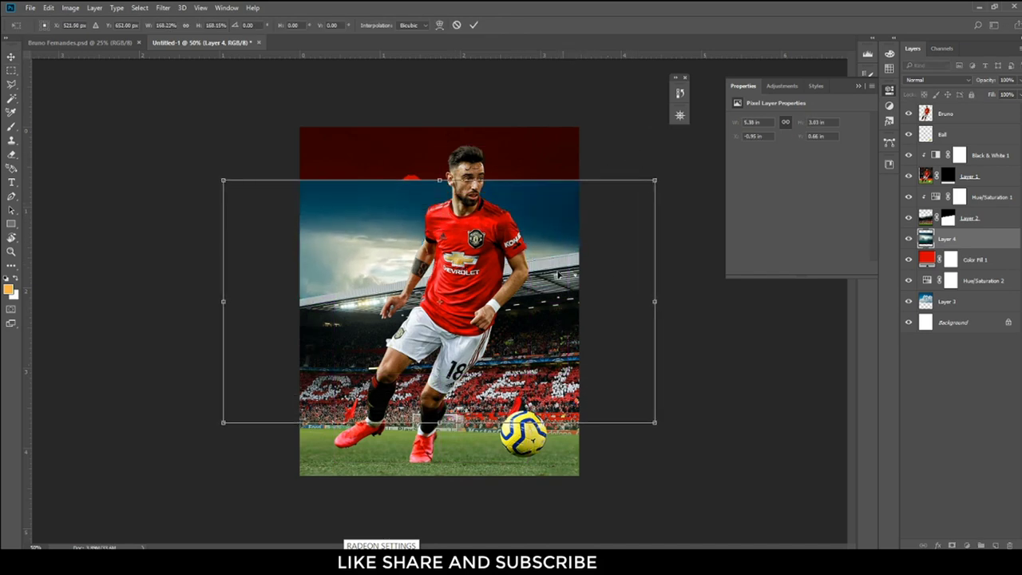
mouse_move(554, 277)
left_mouse_down()
mouse_move(554, 200)
mouse_move(553, 211)
left_mouse_up()
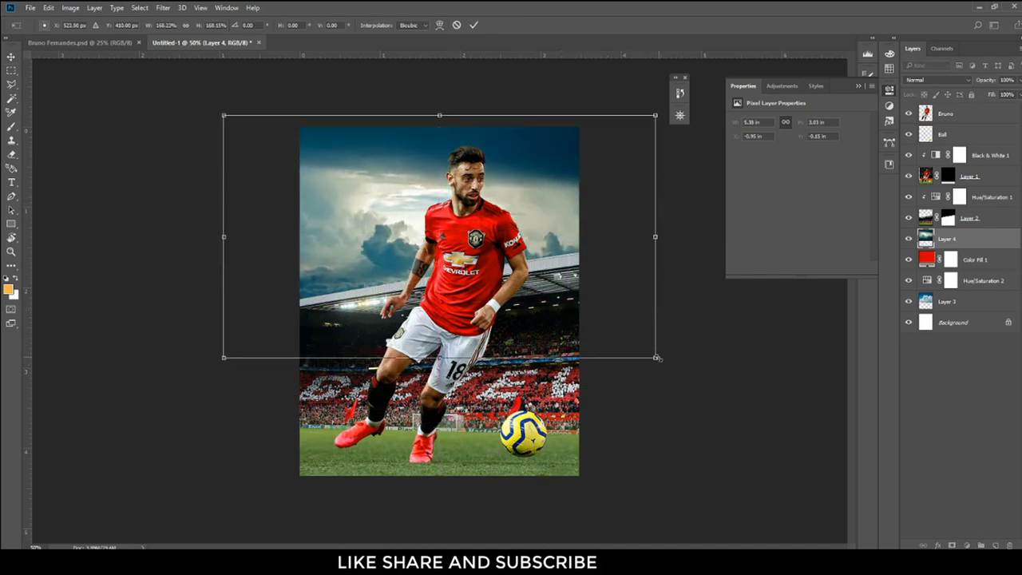
left_click_drag(657, 357, 725, 394)
key("Return")
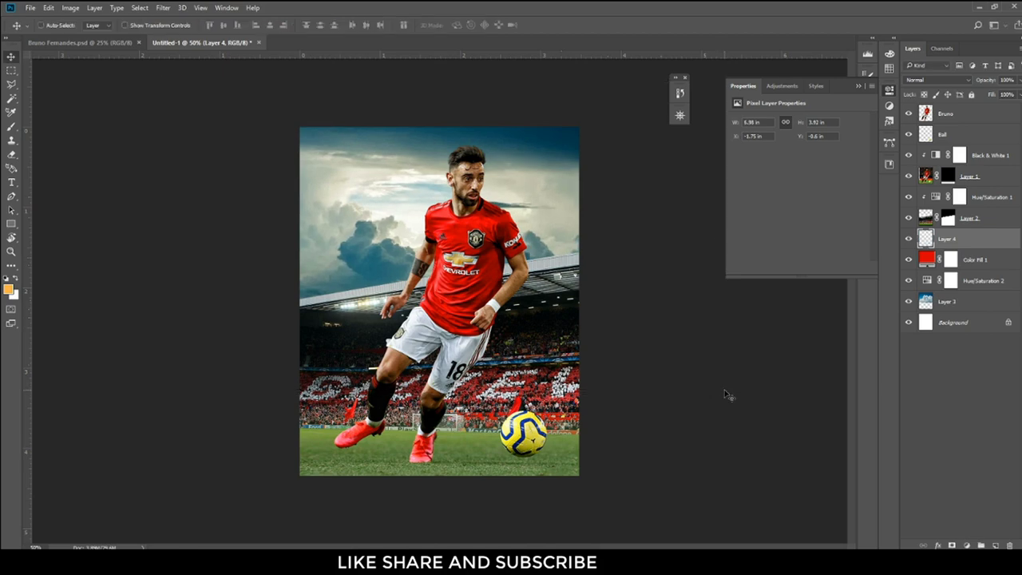
- Delete Color Fill 1, Hue/Saturation 2 and Layer 3, the old red sky layers
left_click(973, 259)
key("Delete")
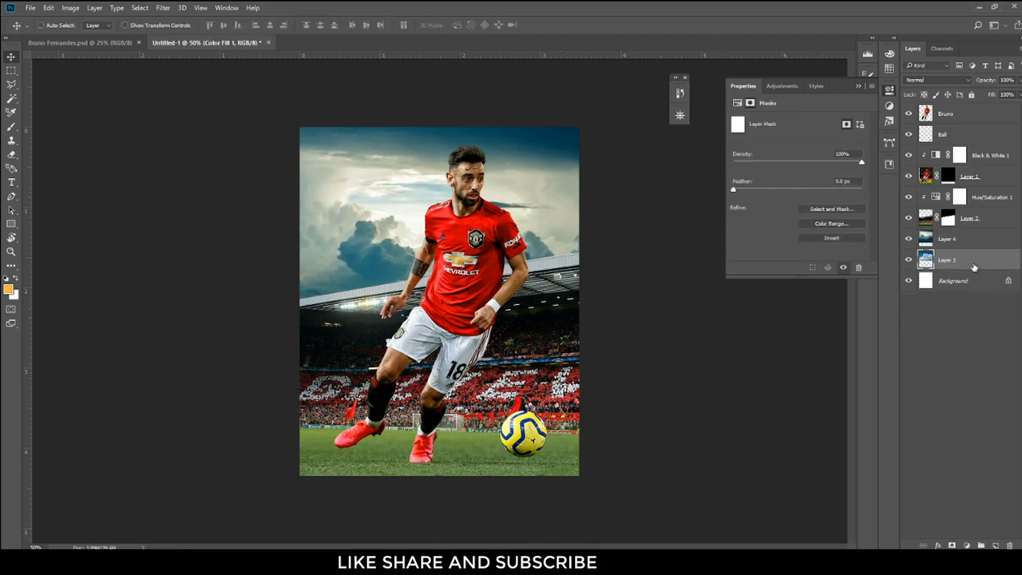
key("Delete")
key("Delete")
key("r")
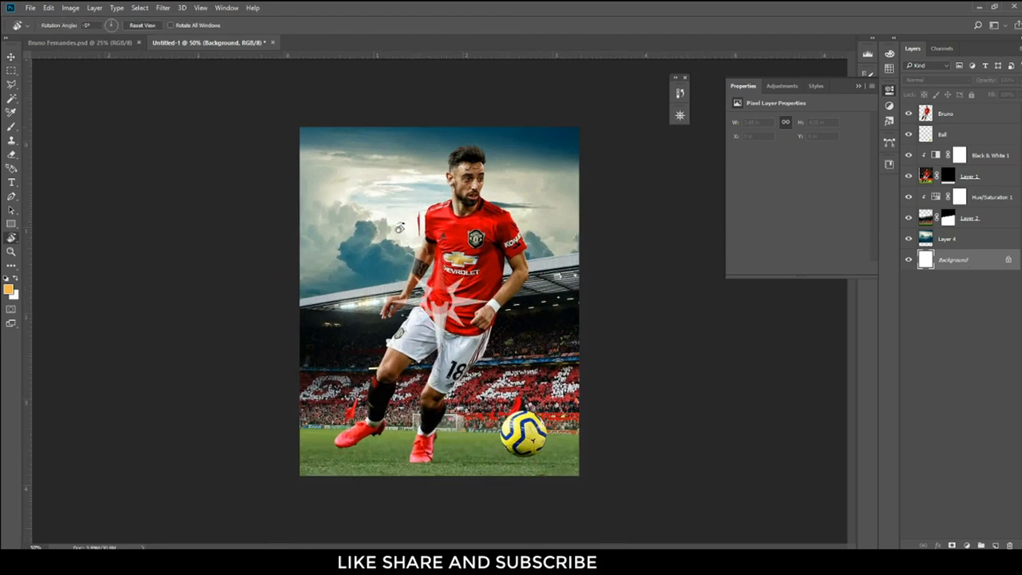
- Add a fully desaturating Hue/Saturation layer above the new sky, then delete it
mouse_move(423, 206)
left_mouse_down()
mouse_move(424, 231)
mouse_move(523, 269)
left_mouse_up()
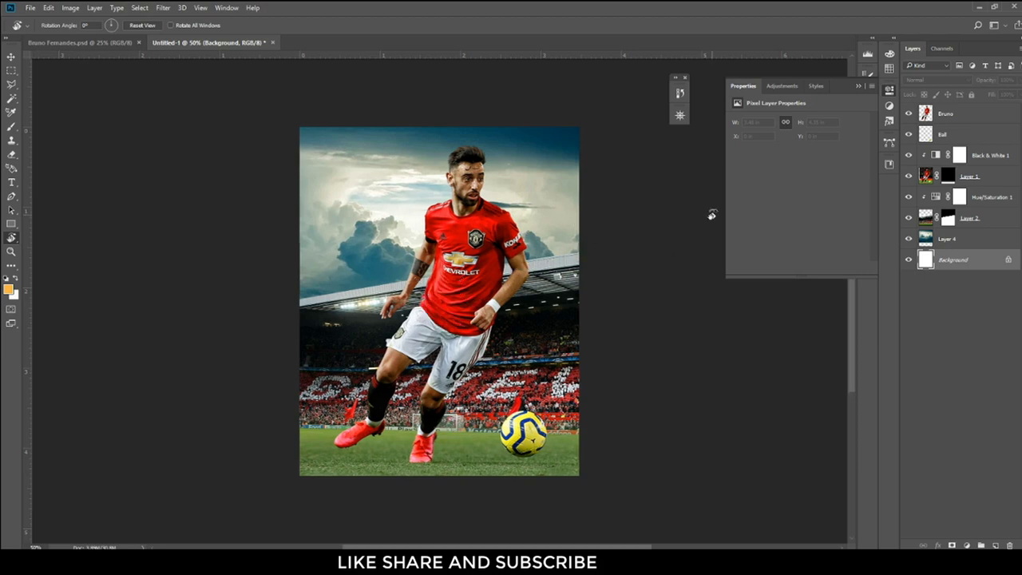
left_click(965, 545)
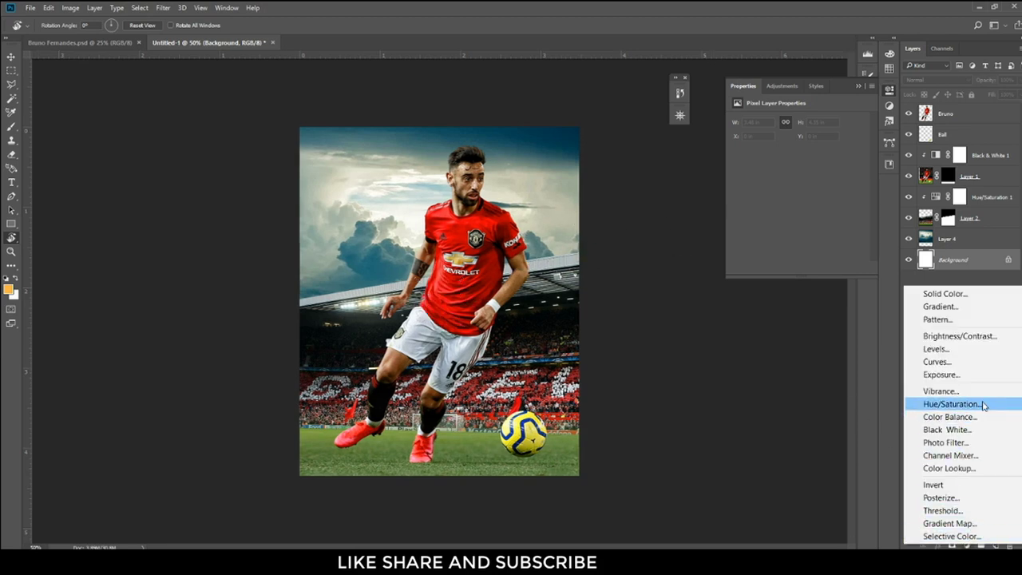
left_click(952, 403)
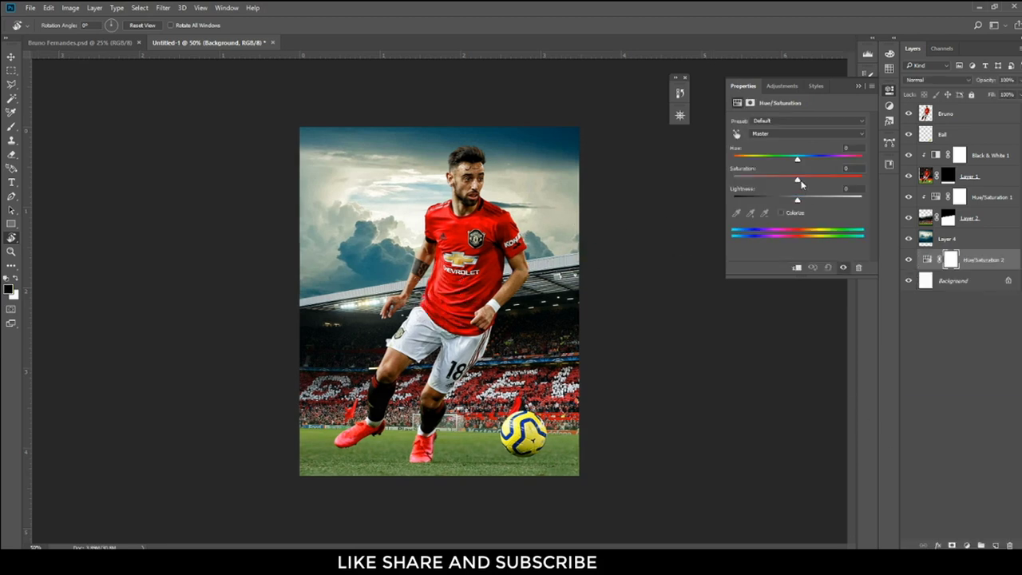
left_click_drag(797, 179, 722, 178)
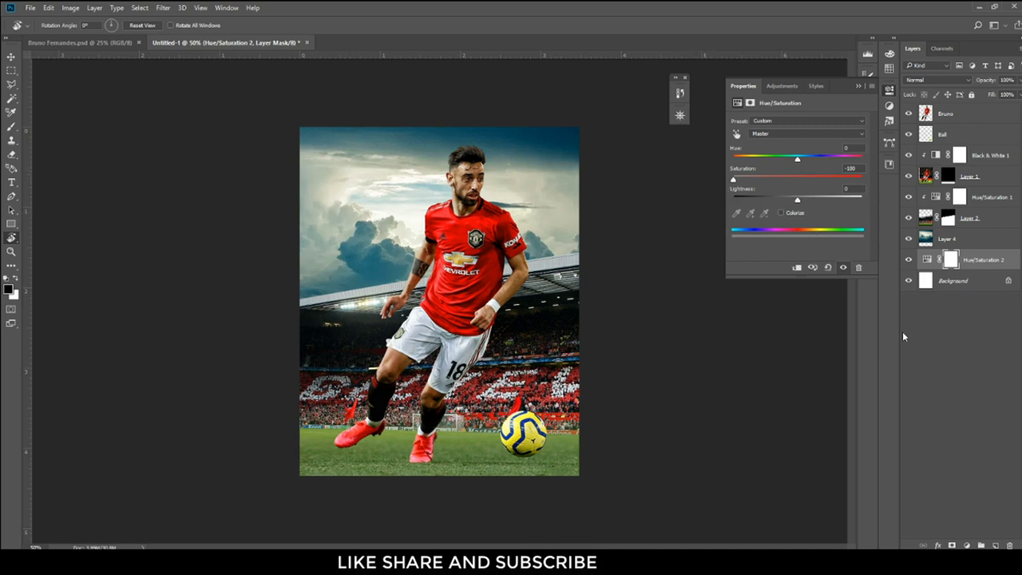
left_click_drag(967, 272, 968, 229)
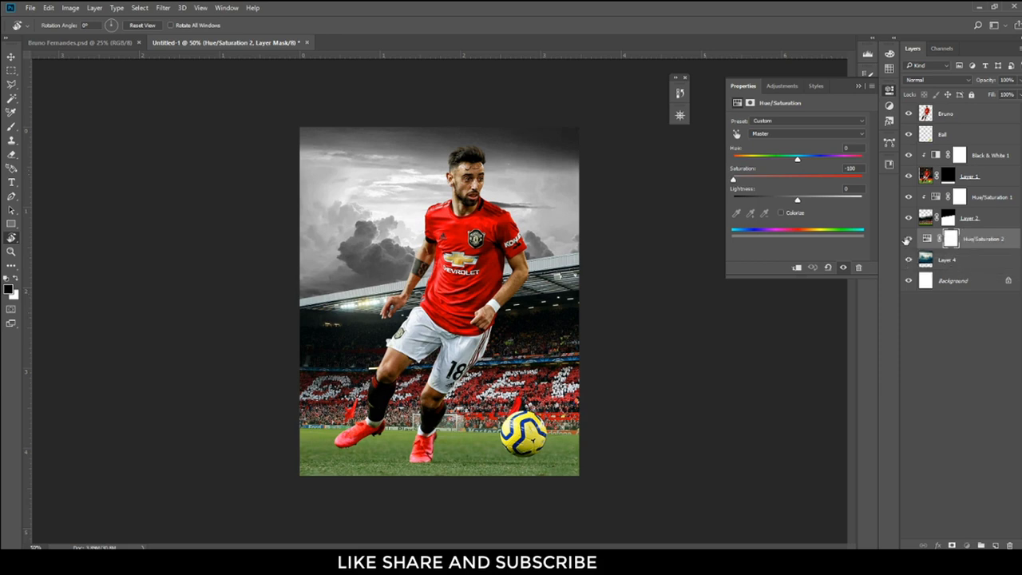
key("Delete")
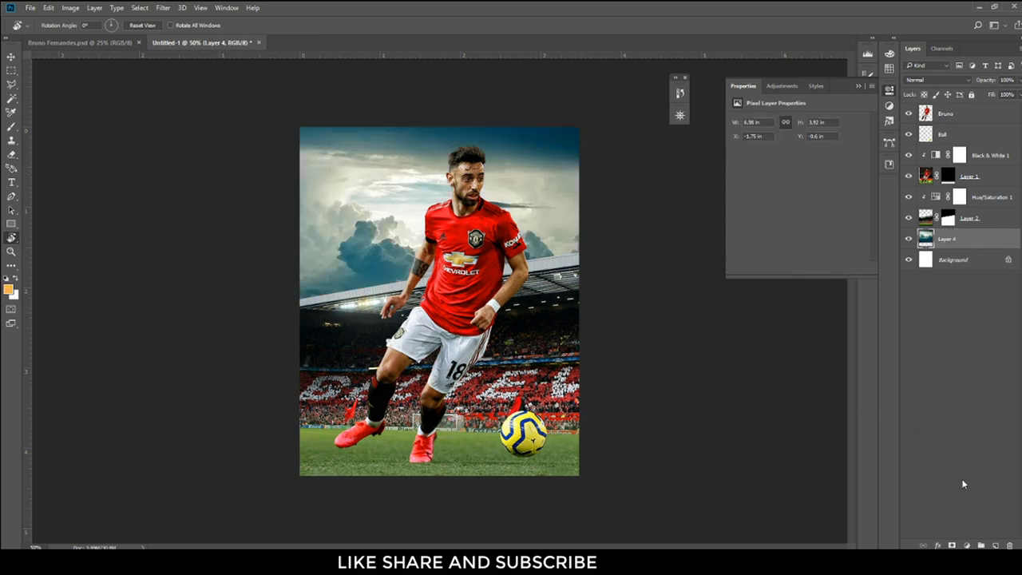
- Add a new Hue/Saturation adjustment set to hue -3, saturation +17
left_click(967, 545)
left_click(962, 401)
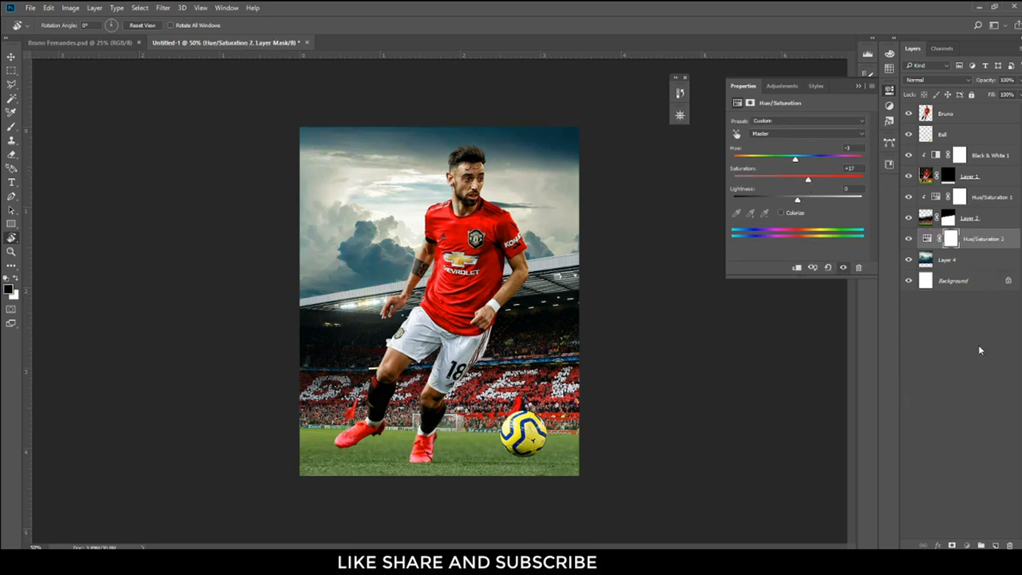
key("alt+bracketright")
key("alt+bracketright")
- Group Black & White 1 through Layer 2 into Group 1
left_click(966, 544)
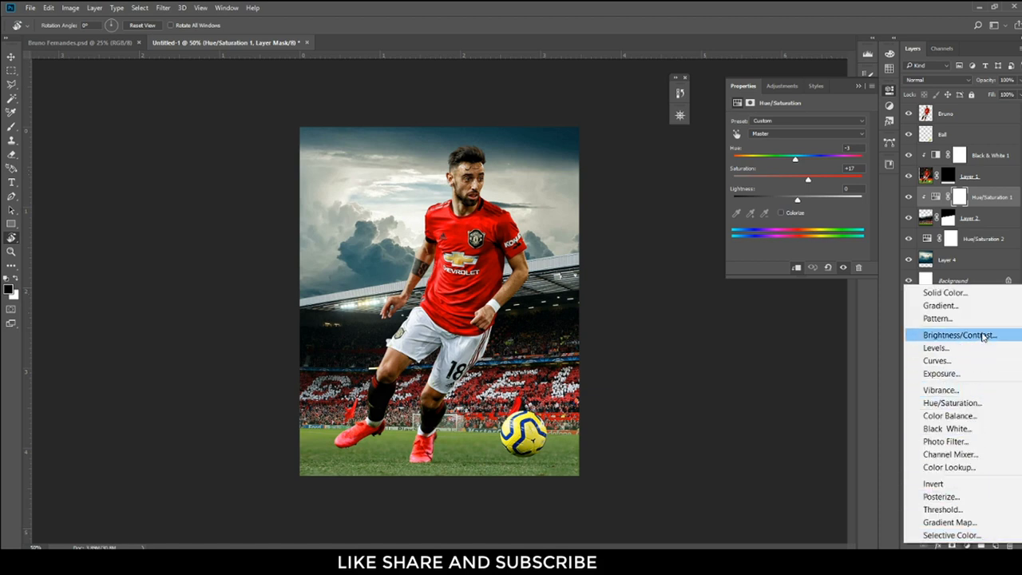
left_click(996, 200)
left_click(990, 156)
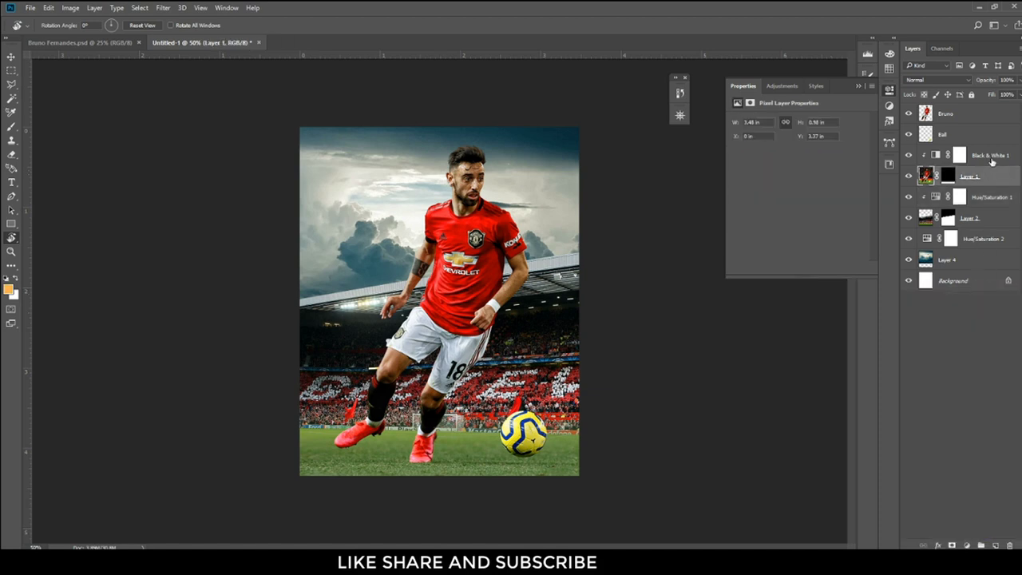
left_click(988, 216, "shift")
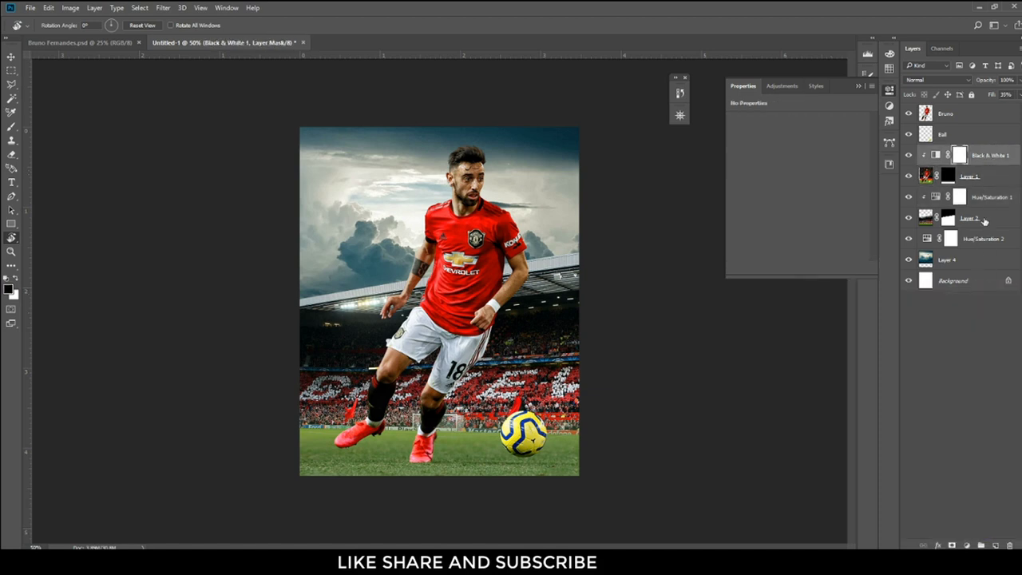
key("ctrl+g")
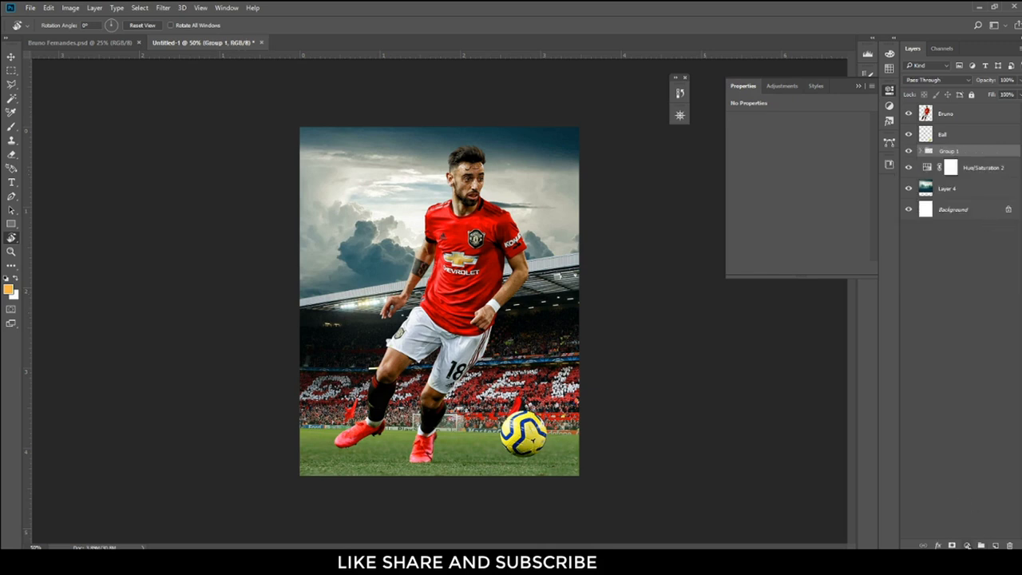
- Clip a dark grey Multiply Solid Color fill at 64% to Group 1, then add an empty layer
left_click(965, 544)
left_click(930, 292)
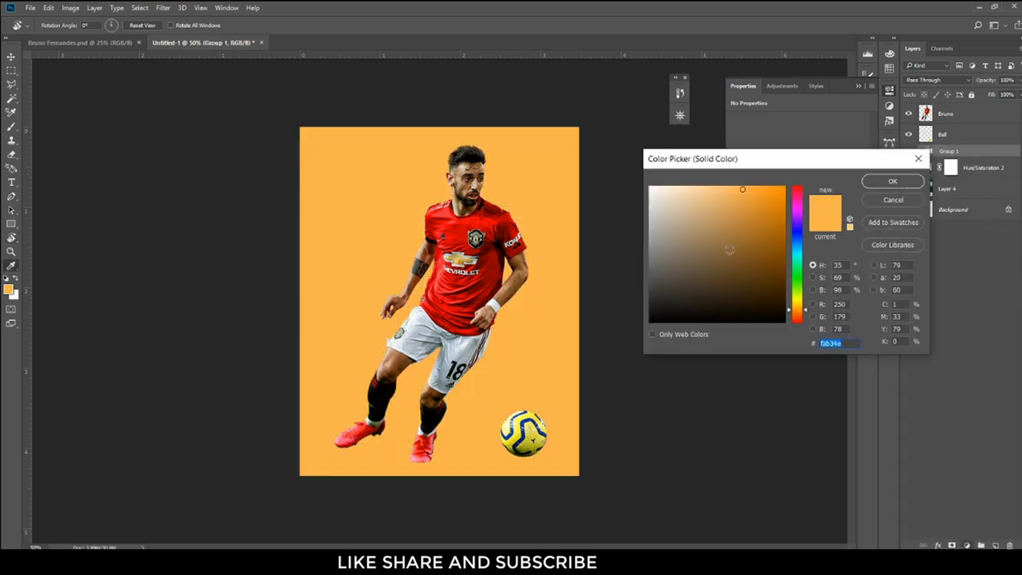
left_click_drag(729, 250, 636, 289)
left_click(892, 182)
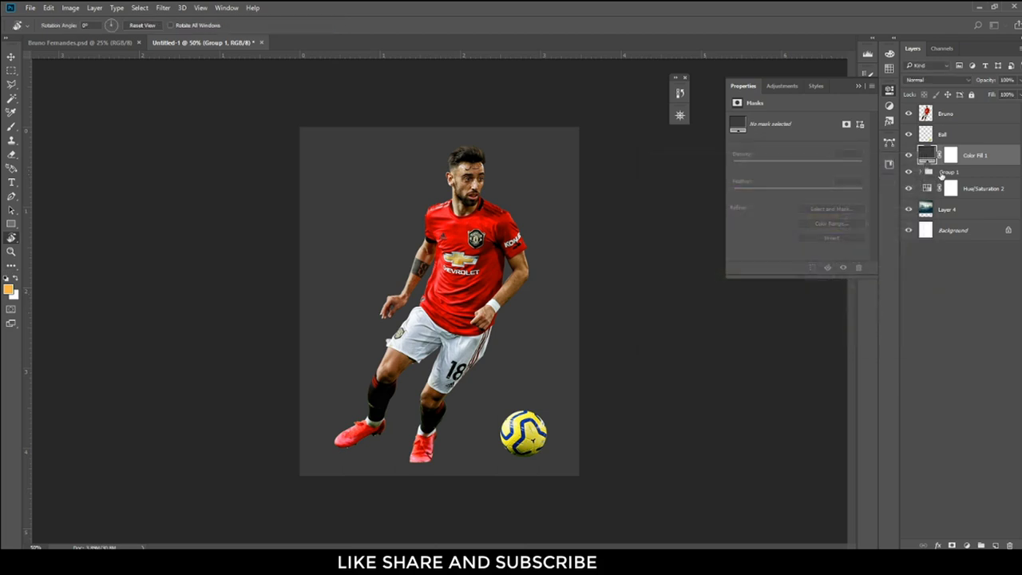
left_click(945, 163, "alt")
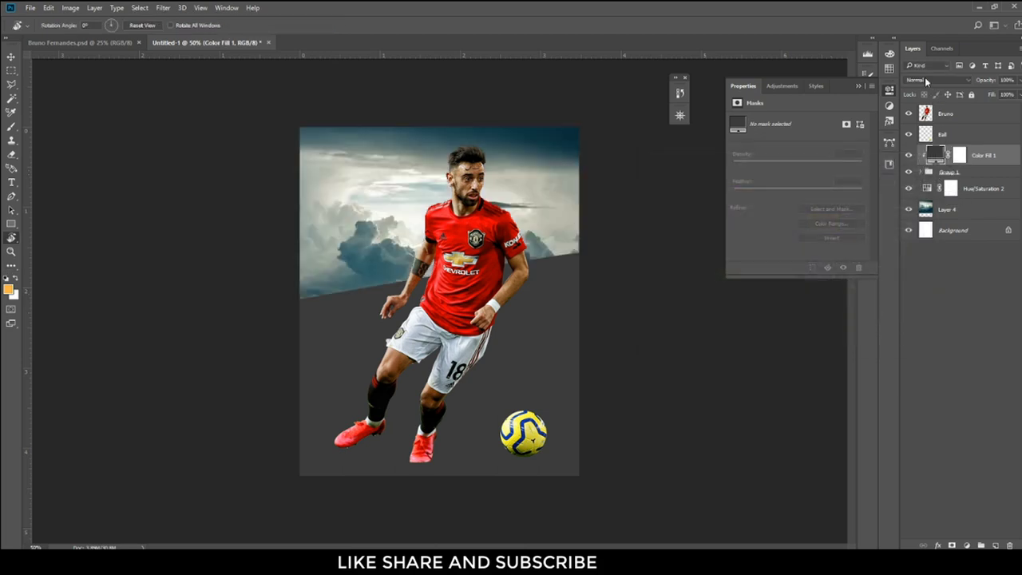
left_click(925, 81)
left_click(926, 118)
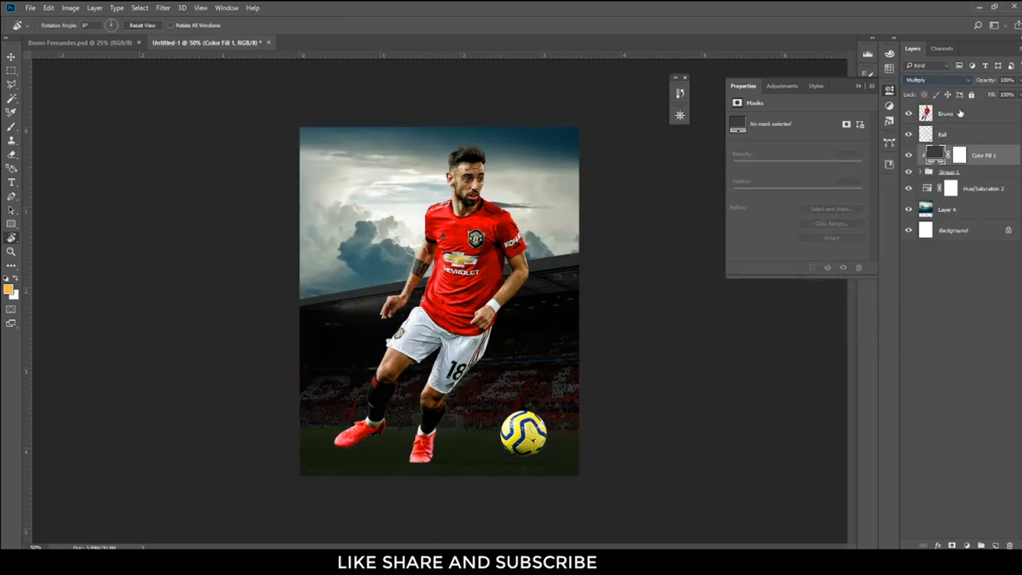
left_click_drag(980, 97, 977, 98)
type("64")
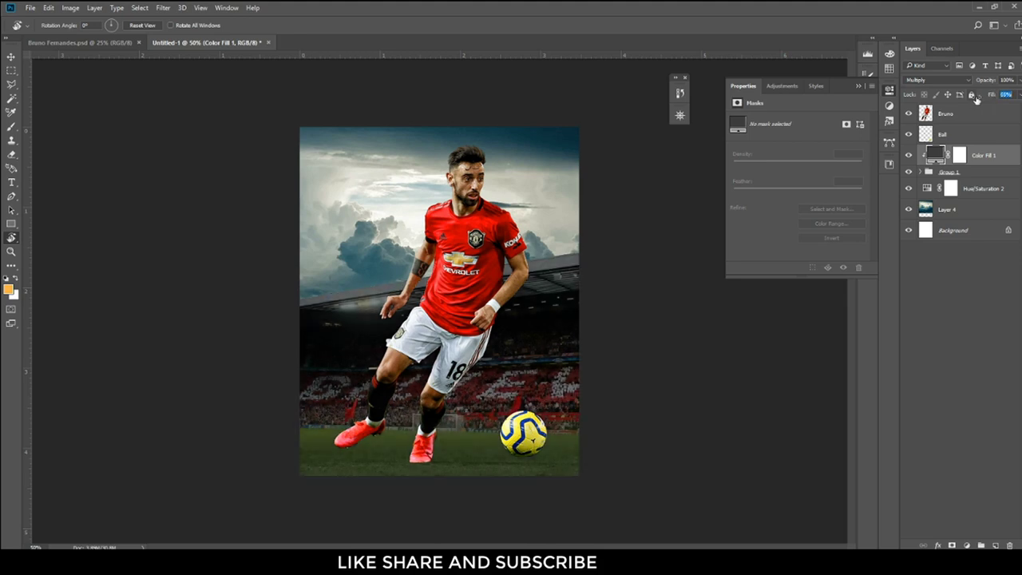
left_click(994, 543)
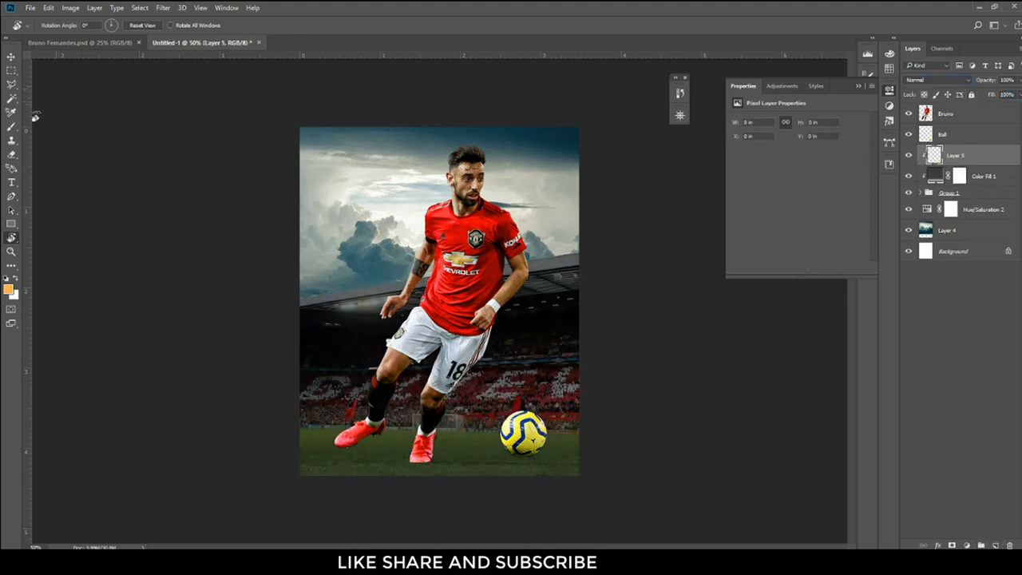
- Brush faint soft white strokes along the stadium roof edge on Layer 5 and hide the Bruno player layer
key("b")
key("bracketleft")
key("bracketleft")
key("bracketleft")
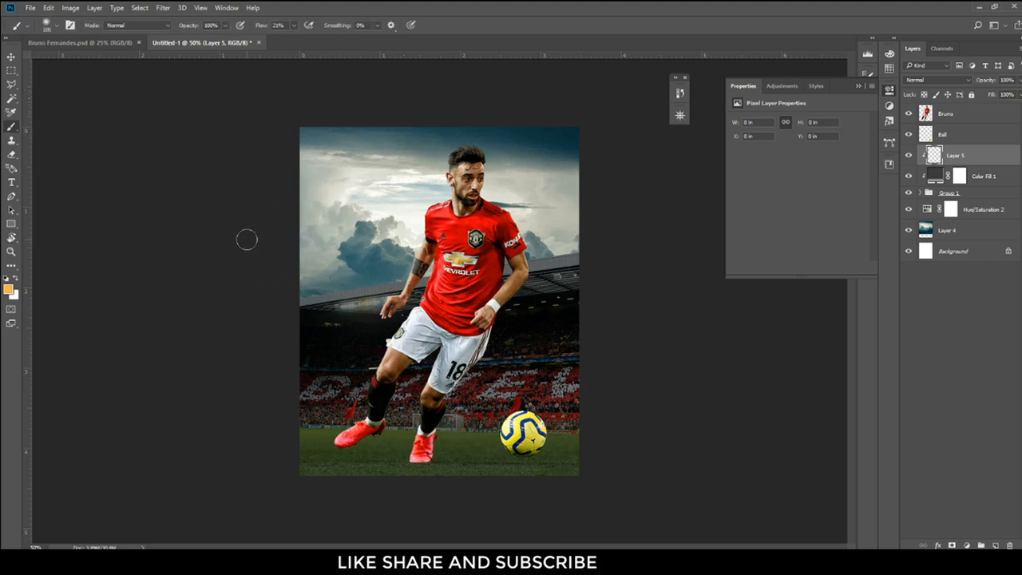
key("x")
left_click_drag(308, 288, 290, 288)
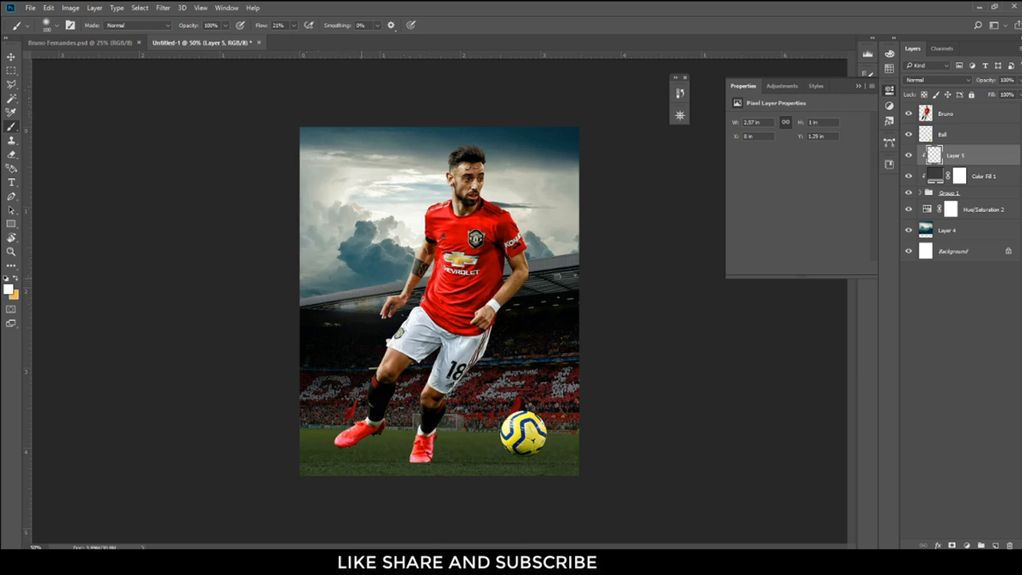
left_click(908, 115)
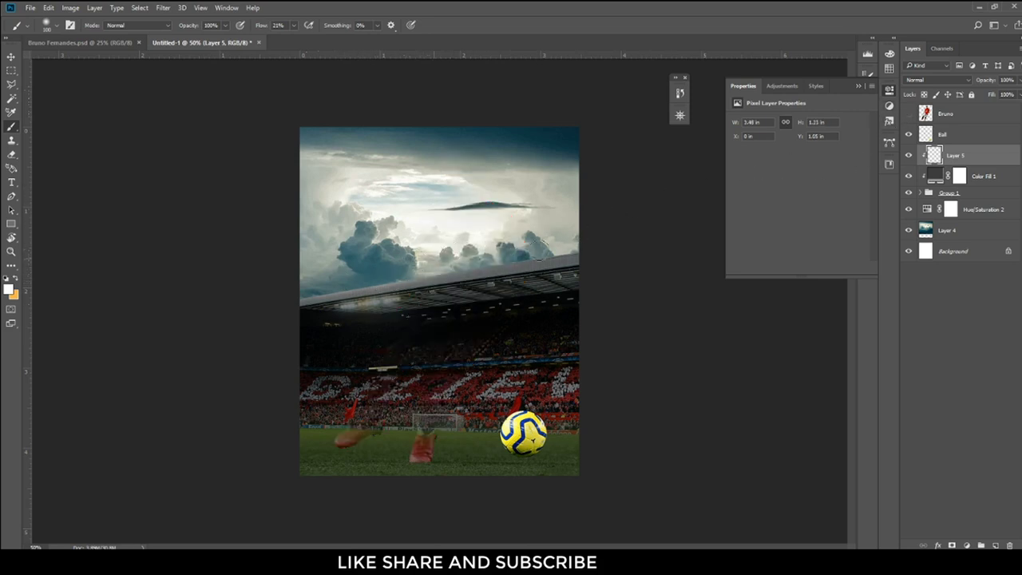
left_click_drag(487, 267, 578, 255)
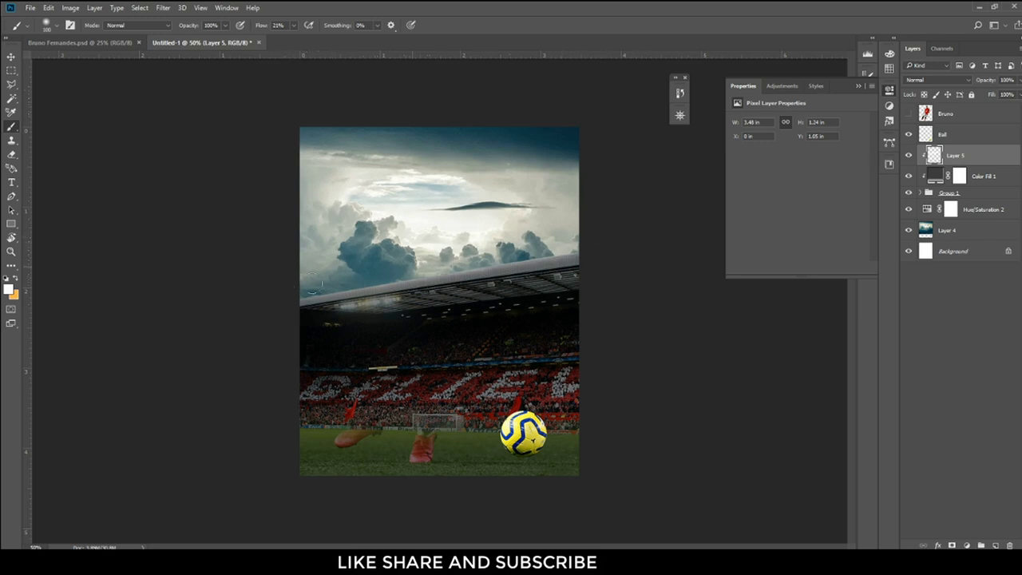
left_click_drag(518, 261, 578, 254)
left_click(946, 230)
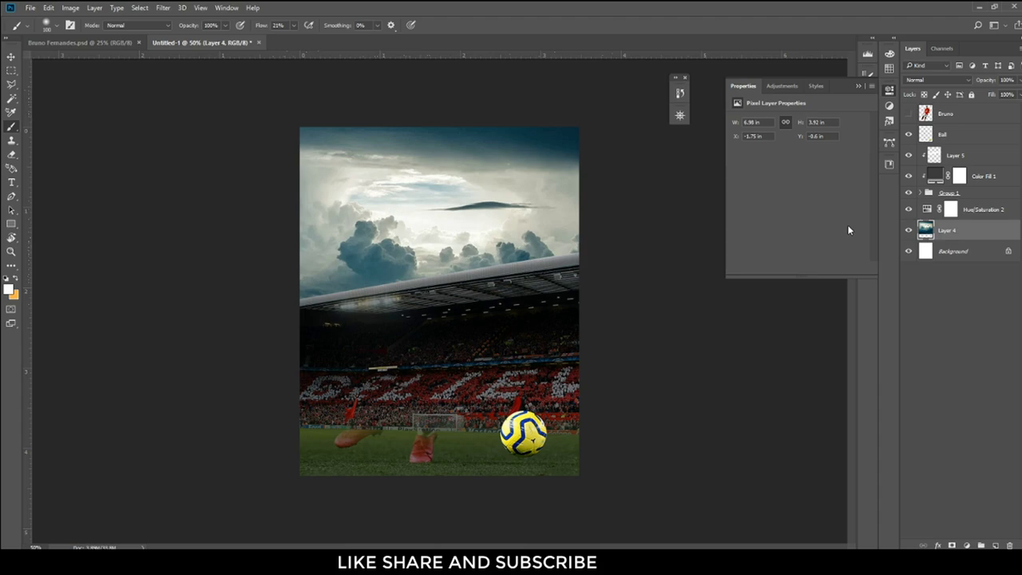
- Rotate the Layer 4 sky by -6.77°, scale it to 135.48%, and reposition it over the canvas
key("ctrl+t")
key("ctrl+plus")
key("ctrl+minus")
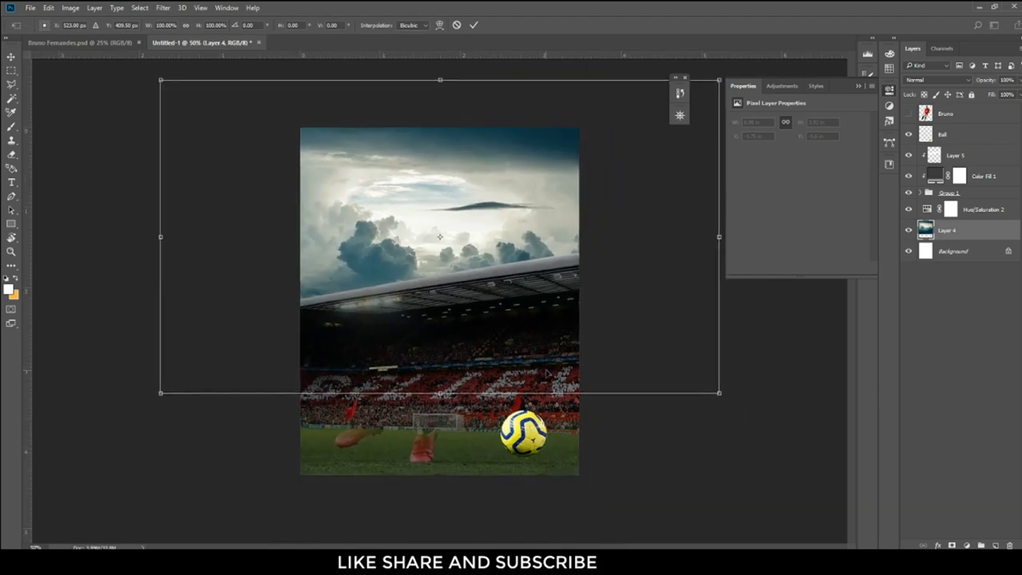
key("ctrl+minus")
left_click_drag(465, 300, 467, 321)
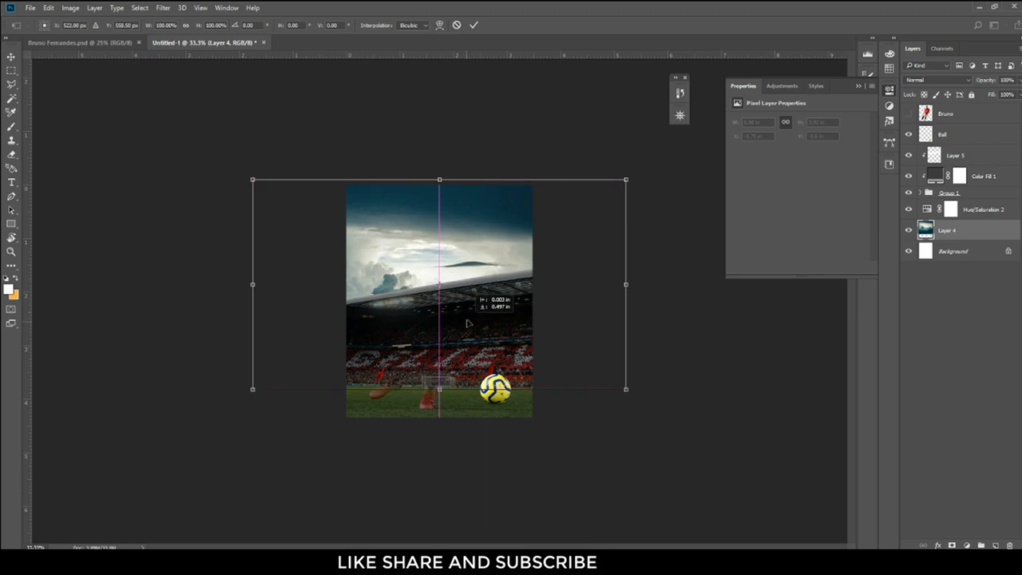
left_click_drag(714, 326, 606, 283)
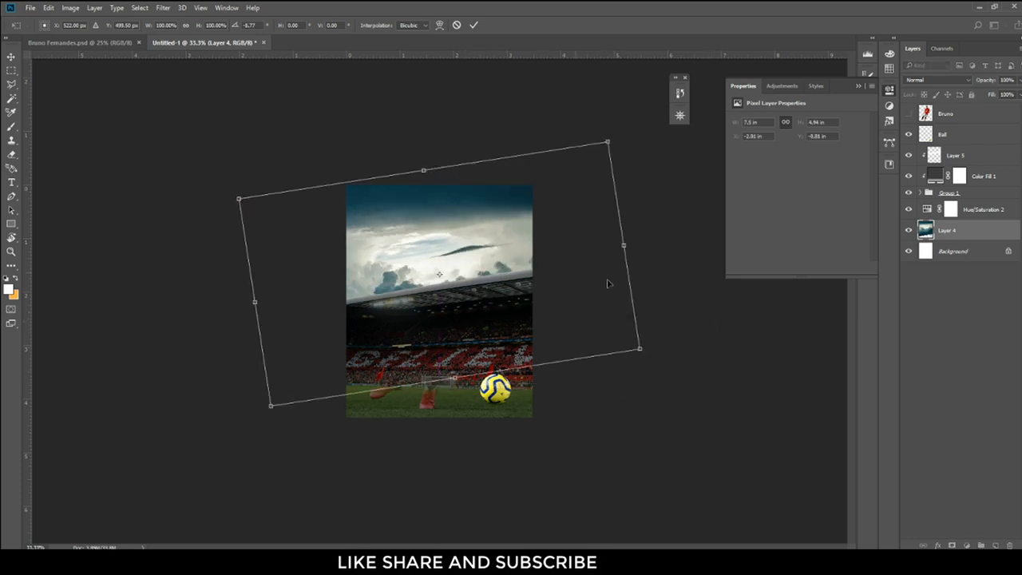
left_click_drag(554, 325, 548, 311)
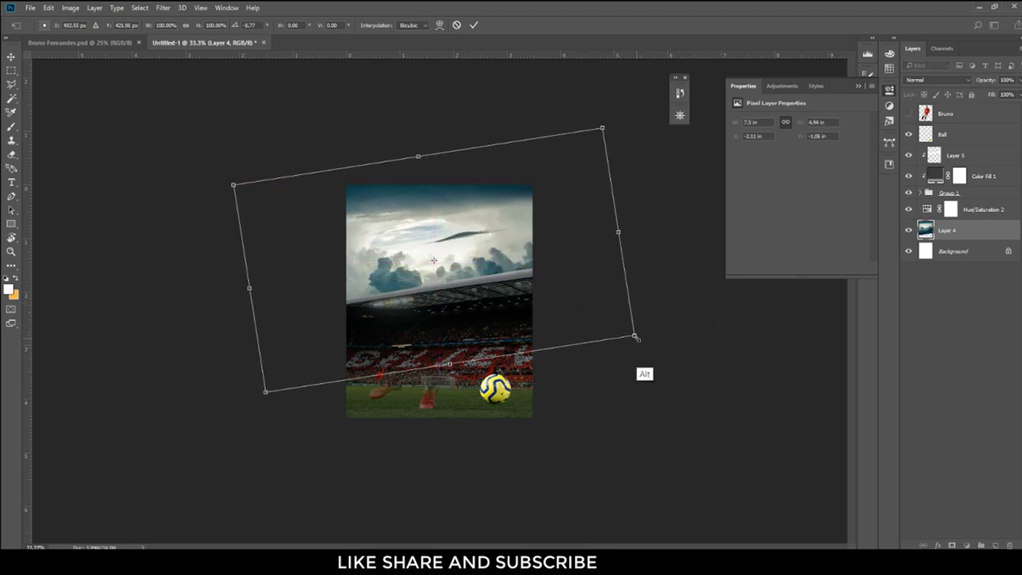
left_click_drag(635, 335, 718, 359)
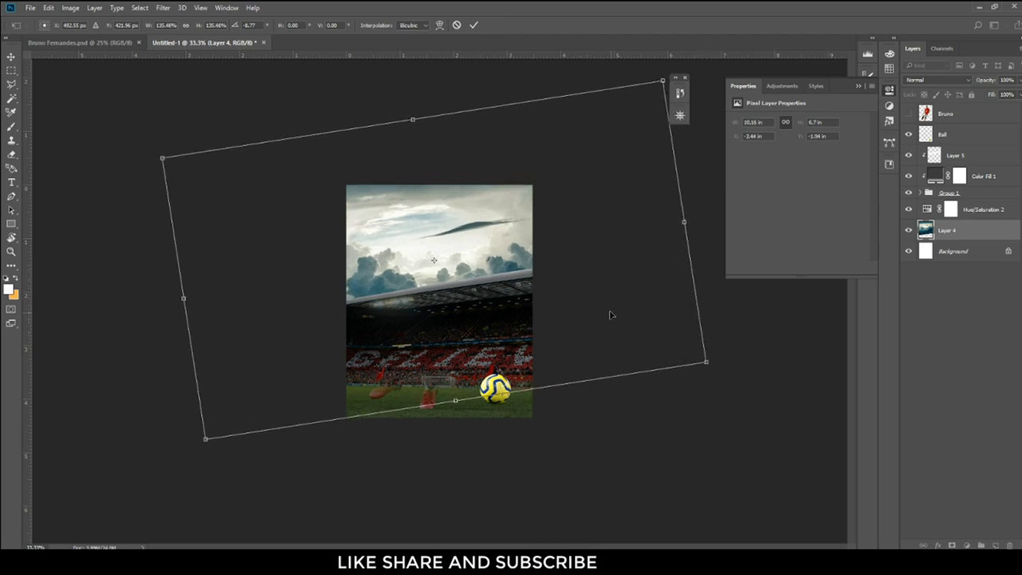
left_click_drag(623, 331, 631, 337)
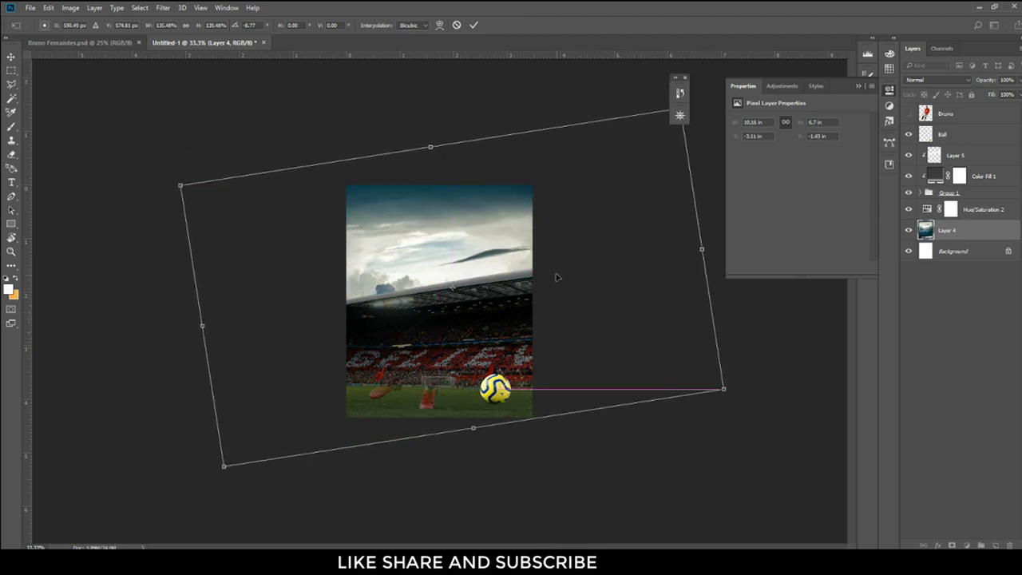
mouse_move(544, 276)
left_mouse_down()
mouse_move(543, 297)
mouse_move(538, 231)
mouse_move(506, 290)
left_mouse_up()
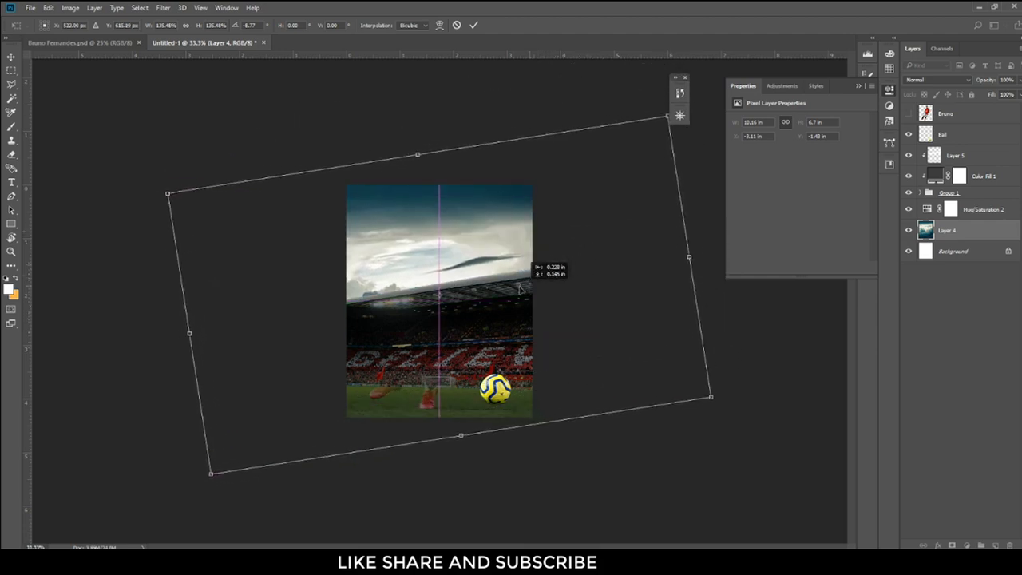
left_click_drag(505, 290, 517, 288)
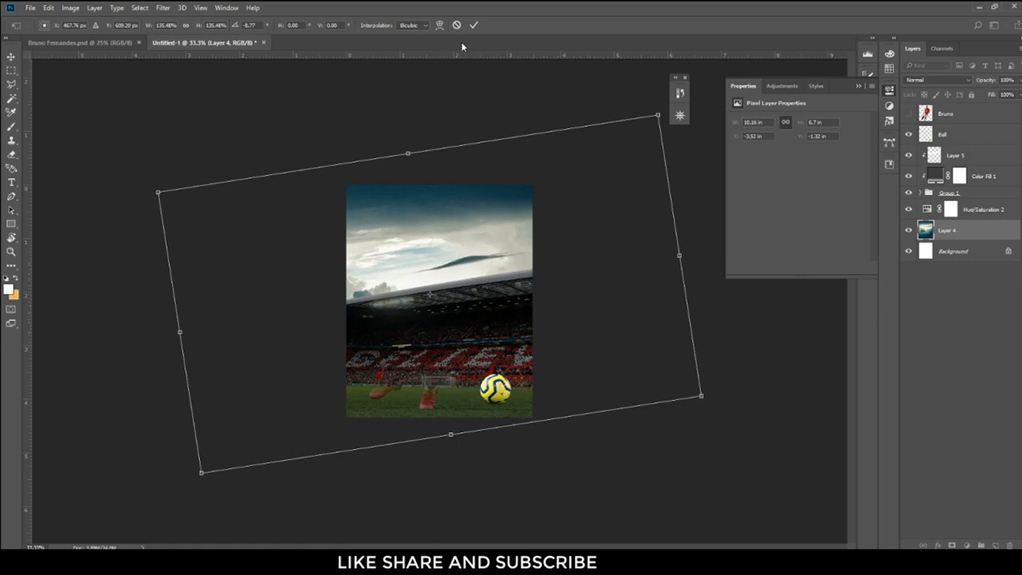
left_click(474, 26)
- Add a new Layer 6 above Color Fill 1 with its blend mode set to Overlay
key("ctrl+plus")
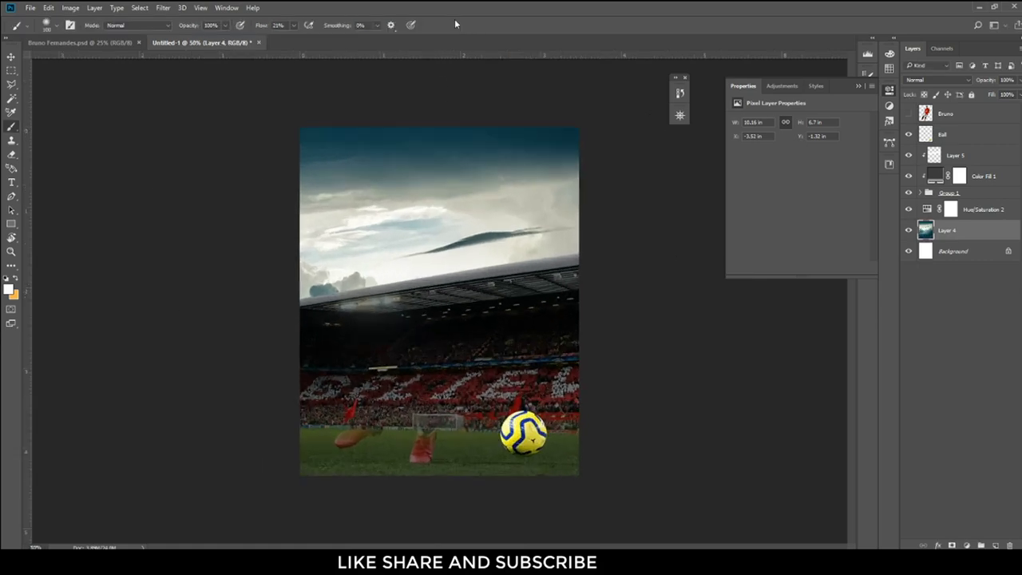
key("ctrl+plus")
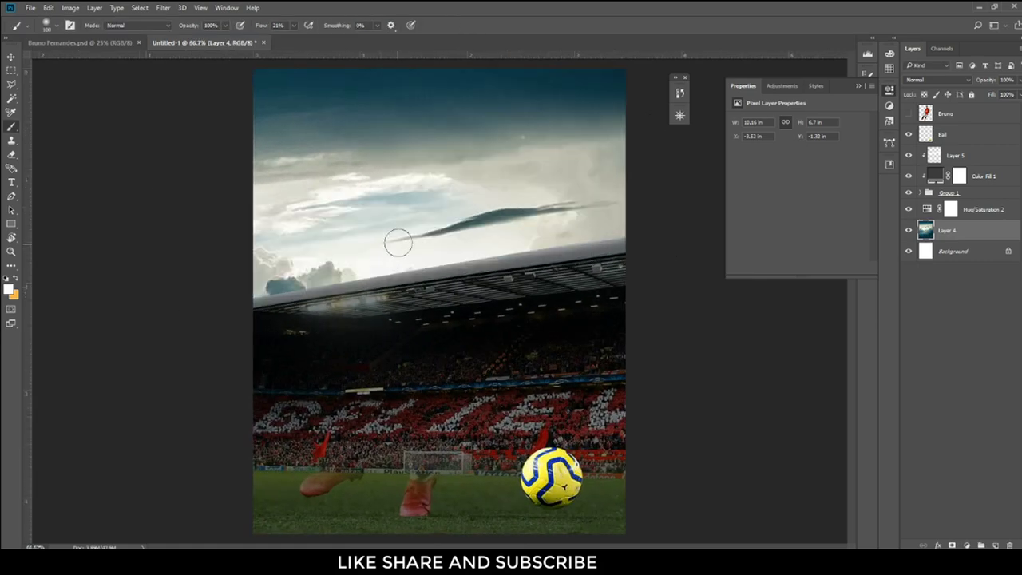
key("r")
mouse_move(400, 236)
left_mouse_down()
mouse_move(411, 293)
mouse_move(435, 291)
left_mouse_up()
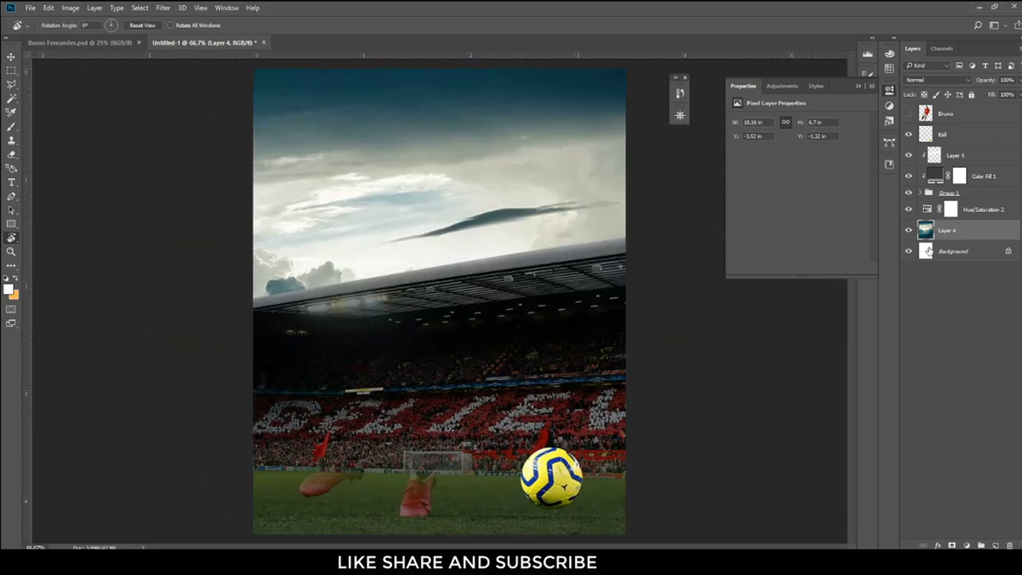
left_click(961, 194)
left_click(978, 176)
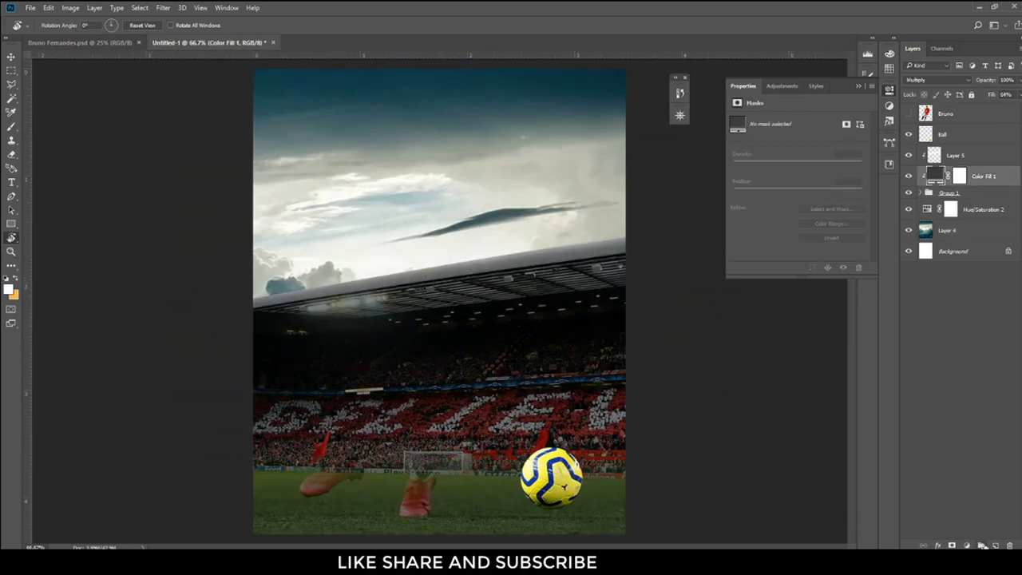
left_click(996, 545)
left_click(936, 80)
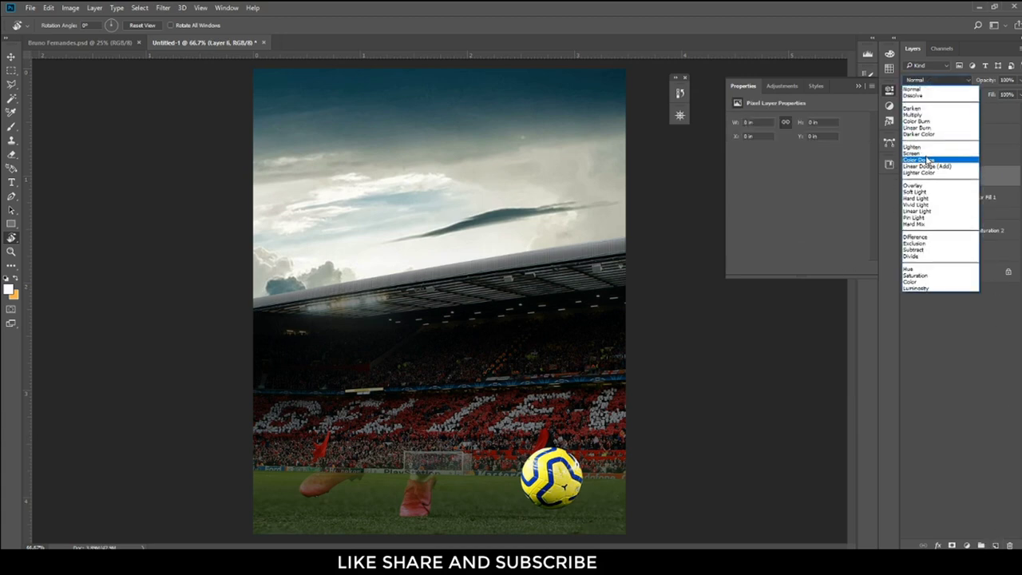
left_click(918, 186)
- Paint soft white strokes with a 200 px brush along the stadium roofline on Layer 6
left_click(11, 126)
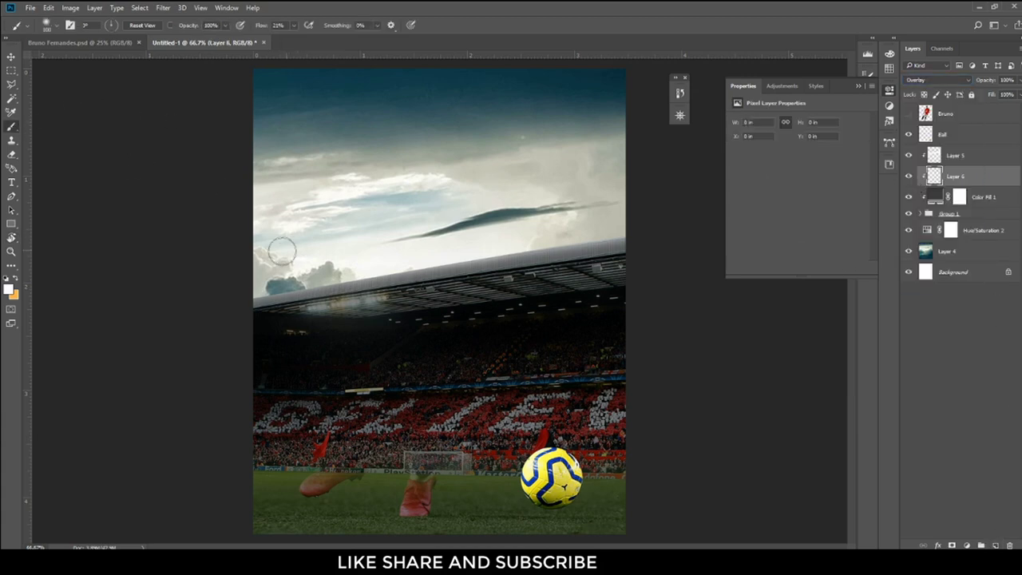
key("bracketright")
key("bracketright")
key("bracketright")
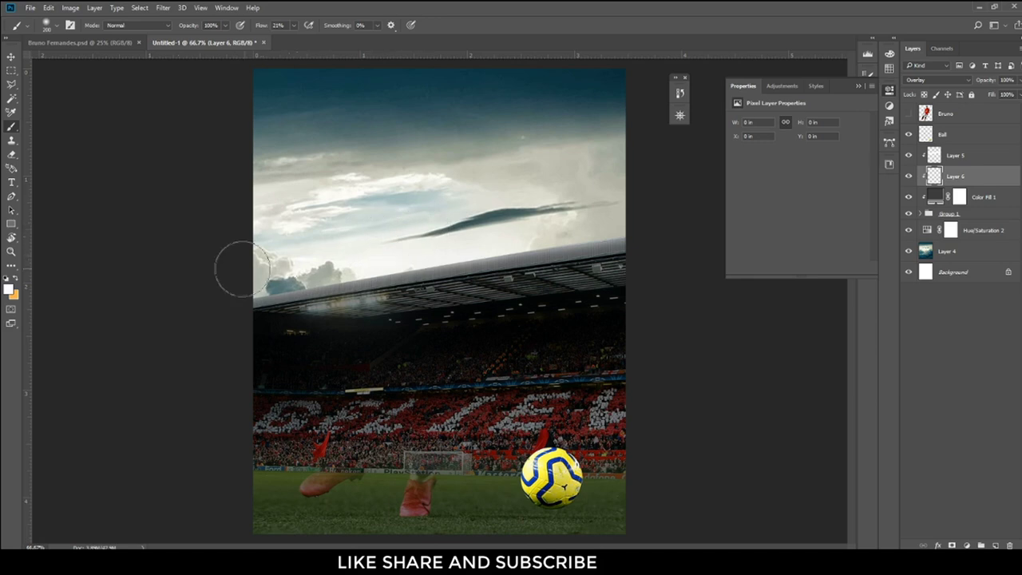
left_click_drag(297, 258, 536, 228)
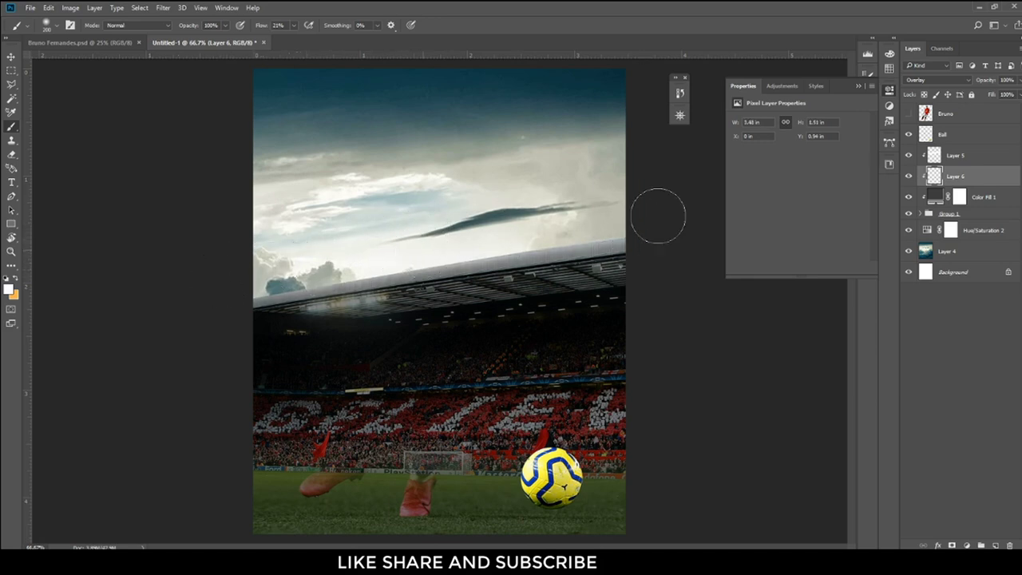
left_click_drag(198, 292, 681, 228)
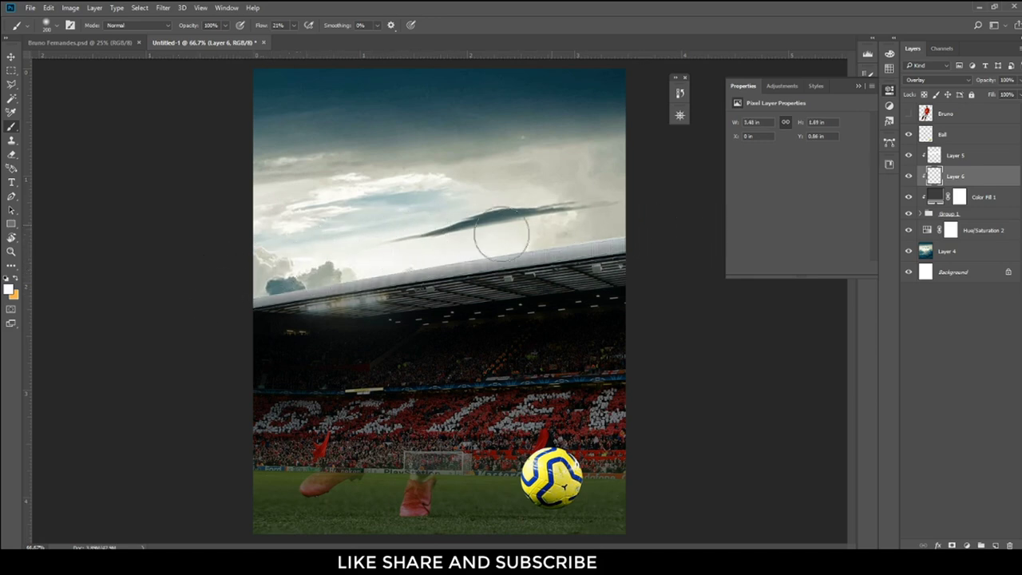
left_click_drag(226, 273, 559, 235)
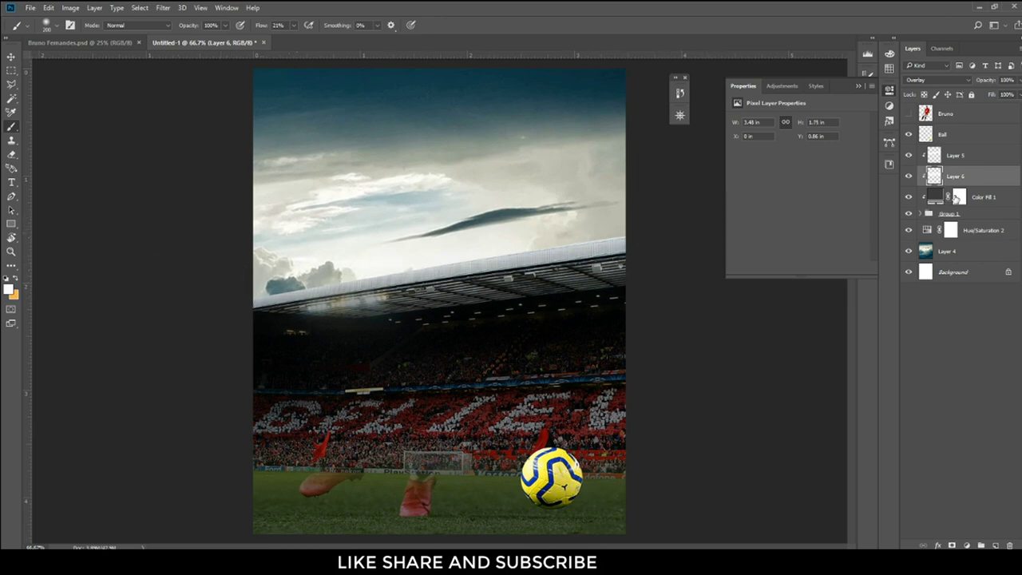
left_click(956, 199)
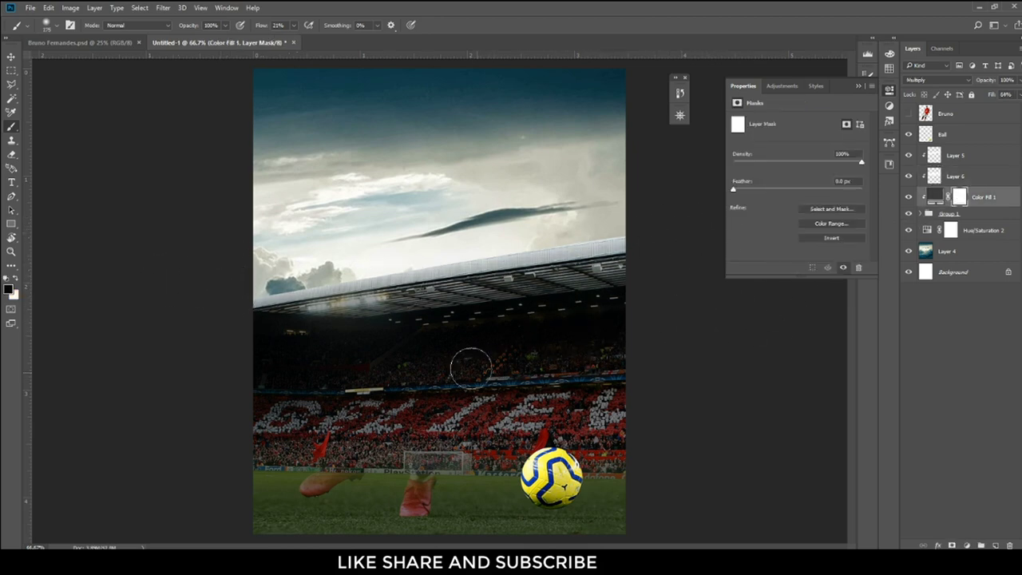
- Paint the Color Fill 1 mask along the whole roof edge with a 100 px brush
key("bracketleft")
key("bracketleft")
key("bracketleft")
left_click_drag(309, 308, 388, 298)
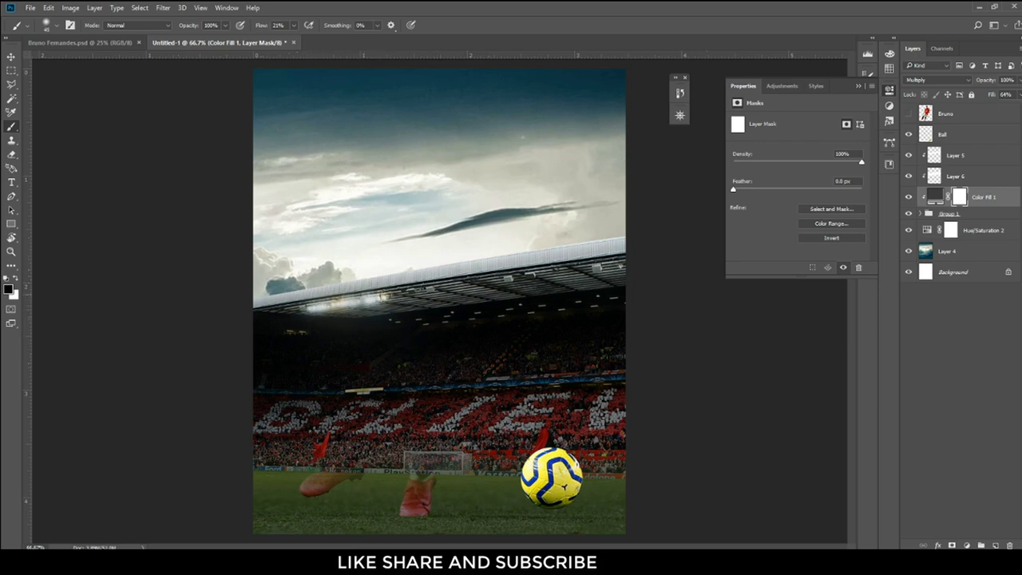
left_click_drag(315, 307, 336, 299)
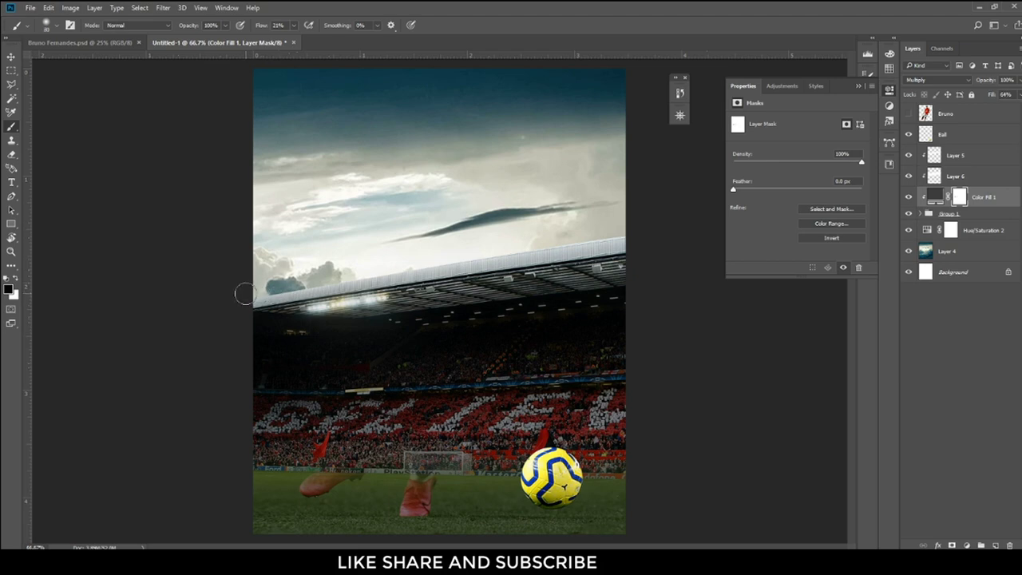
mouse_move(244, 295)
left_mouse_down()
mouse_move(541, 221)
mouse_move(614, 232)
left_mouse_up()
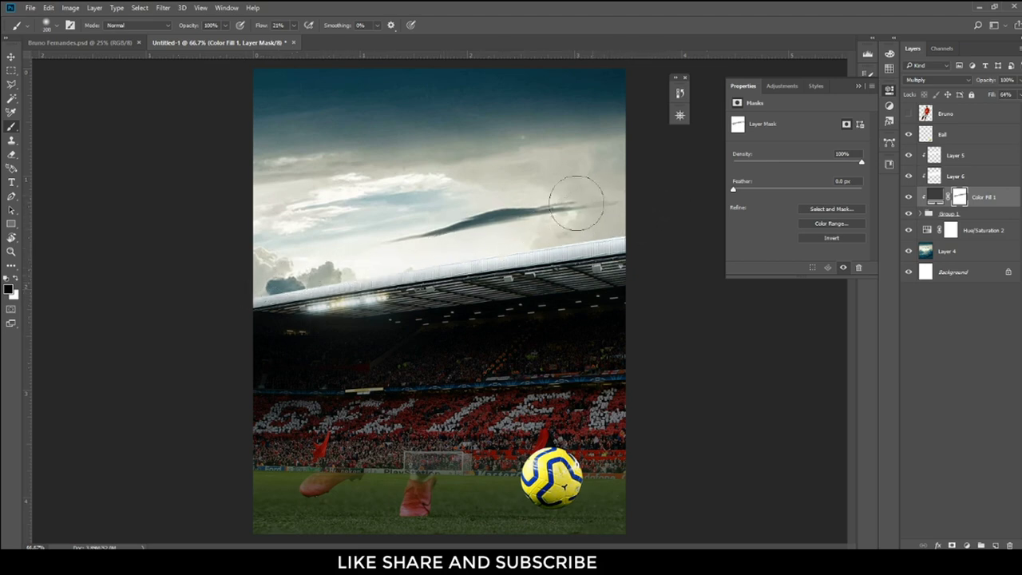
- Paint black at 33% flow over the roof lights so they shine brighter
key("e")
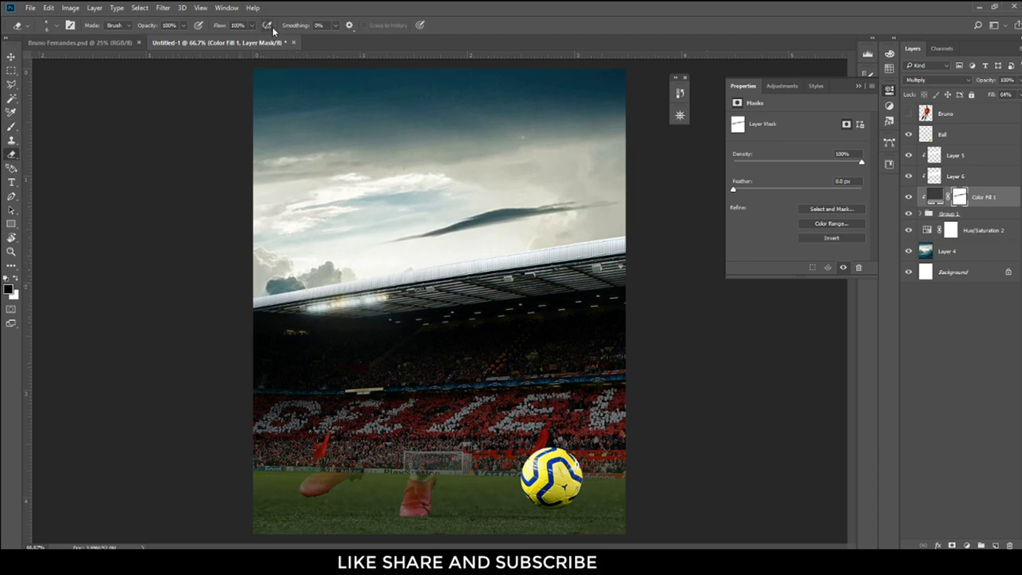
key("b")
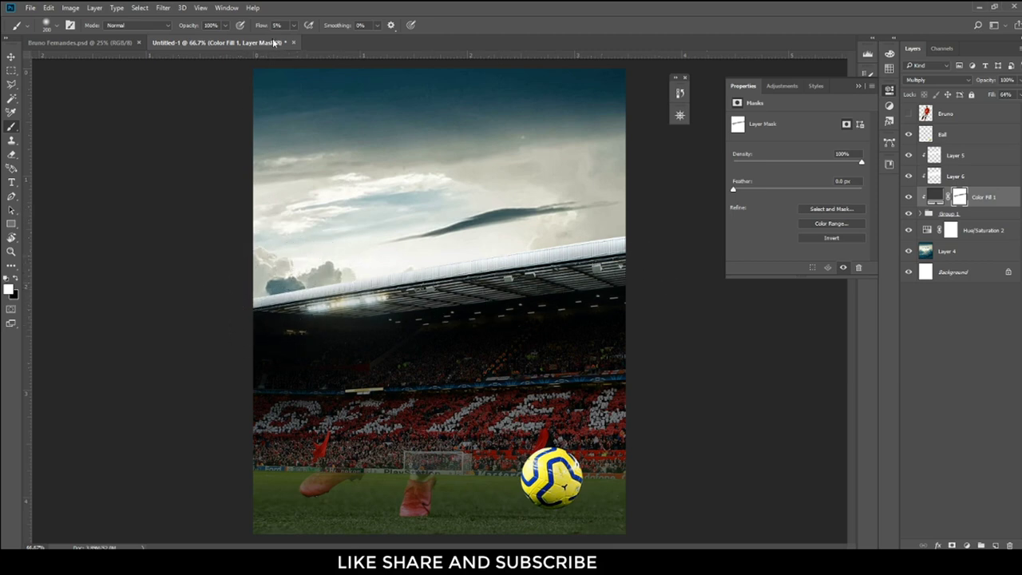
left_click_drag(273, 29, 284, 29)
key("x")
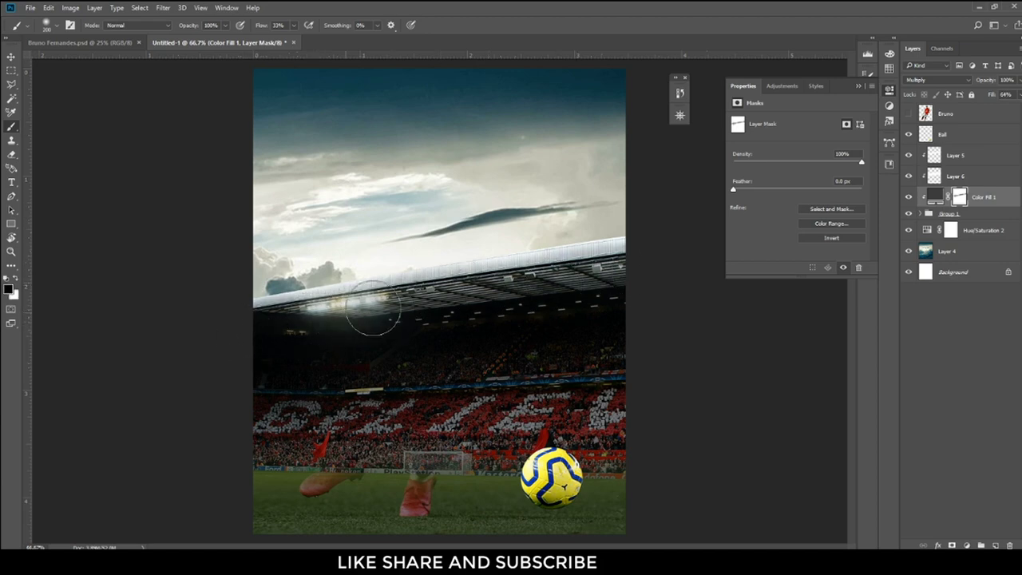
mouse_move(382, 304)
left_mouse_down()
mouse_move(336, 303)
mouse_move(354, 309)
mouse_move(363, 284)
left_mouse_up()
key("ctrl+minus")
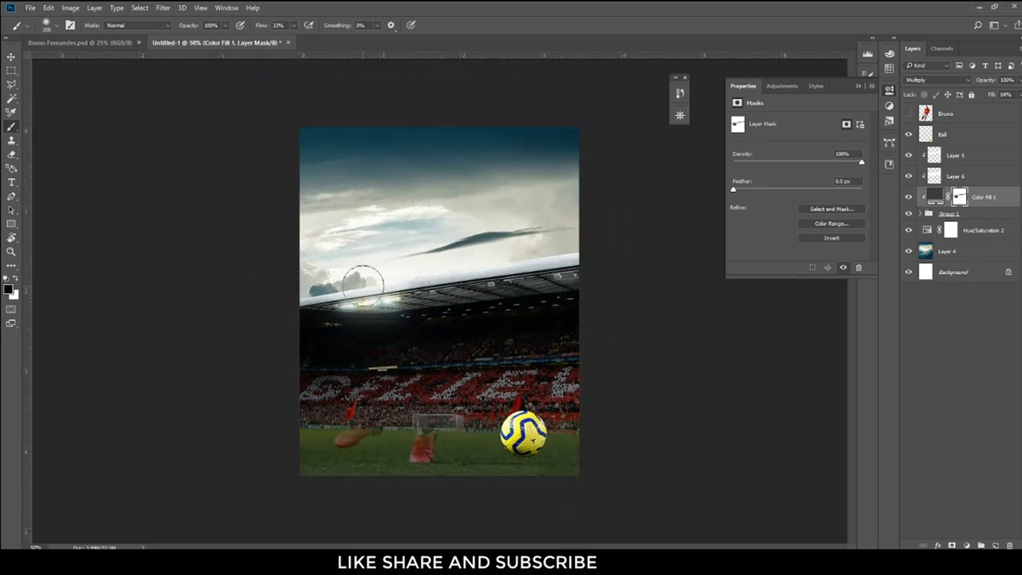
- Add a Brightness/Contrast layer at -45 brightness and 30 contrast, mask it to the sky, and show Bruno
left_click(951, 230)
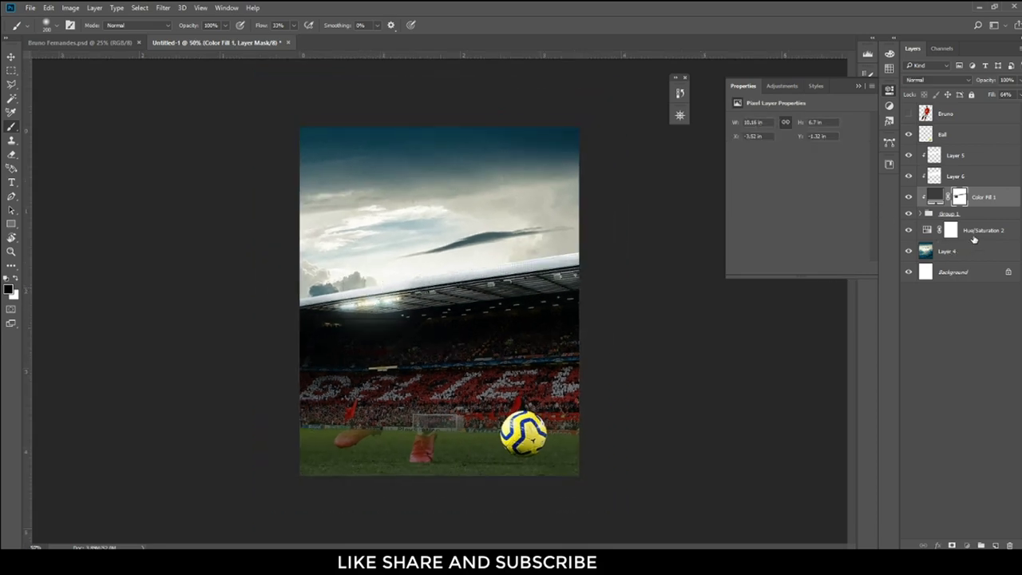
left_click(965, 546)
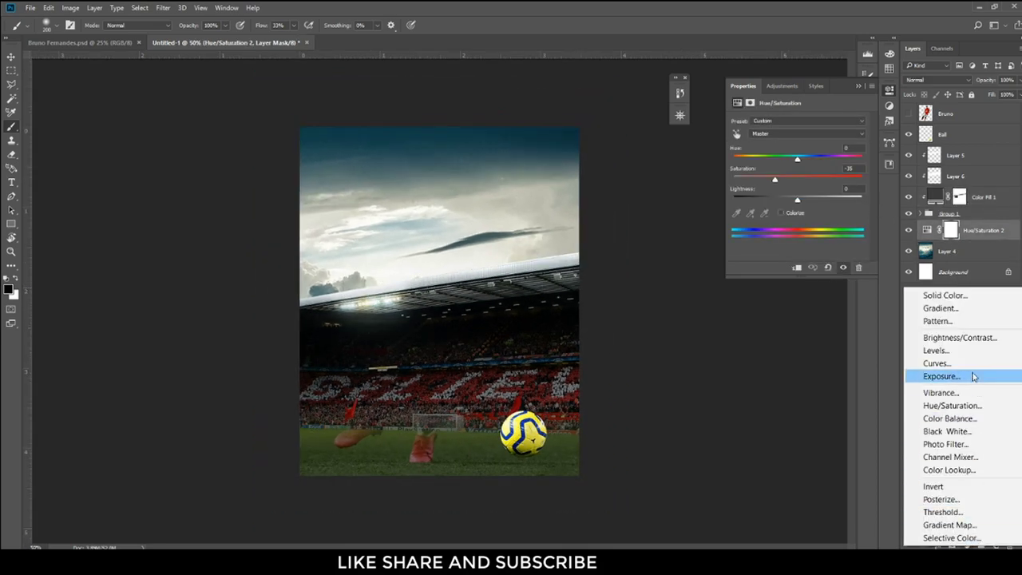
left_click(959, 336)
mouse_move(797, 148)
left_mouse_down()
mouse_move(808, 148)
mouse_move(787, 149)
left_mouse_up()
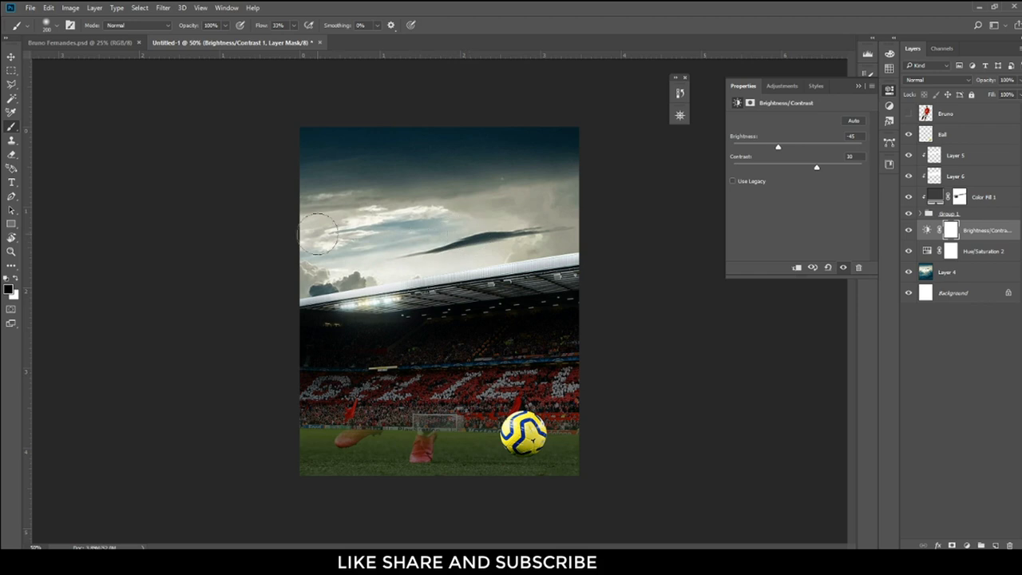
mouse_move(318, 233)
left_mouse_down()
mouse_move(385, 220)
mouse_move(365, 229)
mouse_move(422, 263)
mouse_move(497, 268)
mouse_move(525, 251)
mouse_move(338, 283)
mouse_move(399, 217)
mouse_move(372, 201)
mouse_move(524, 285)
mouse_move(433, 194)
mouse_move(514, 228)
mouse_move(471, 292)
mouse_move(319, 308)
mouse_move(520, 296)
mouse_move(468, 319)
mouse_move(296, 324)
left_mouse_up()
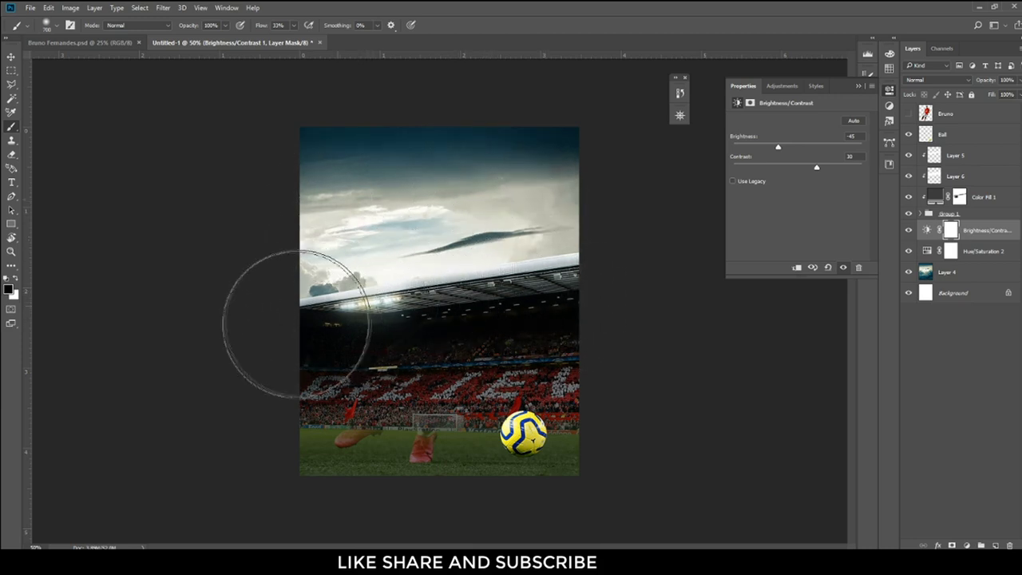
left_click(909, 114)
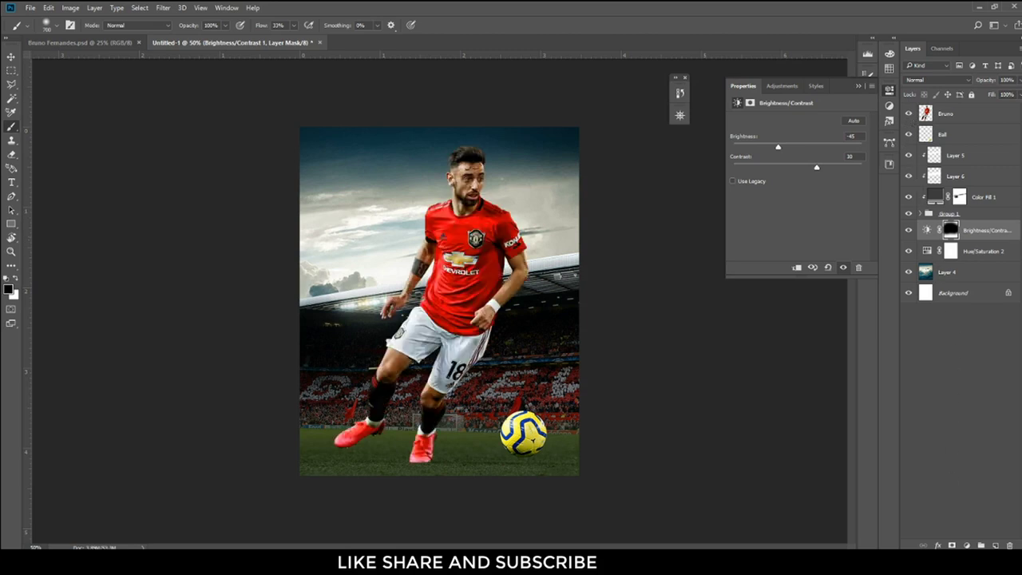
- On a new Layer 7, brush black across the top of the sky and set its fill to about 12%
left_click(991, 544)
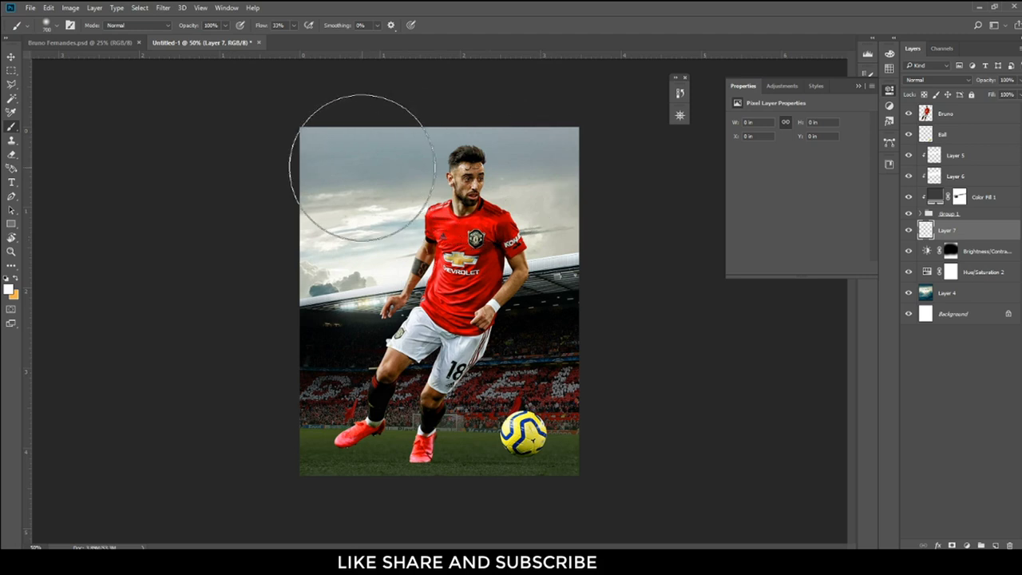
key("d")
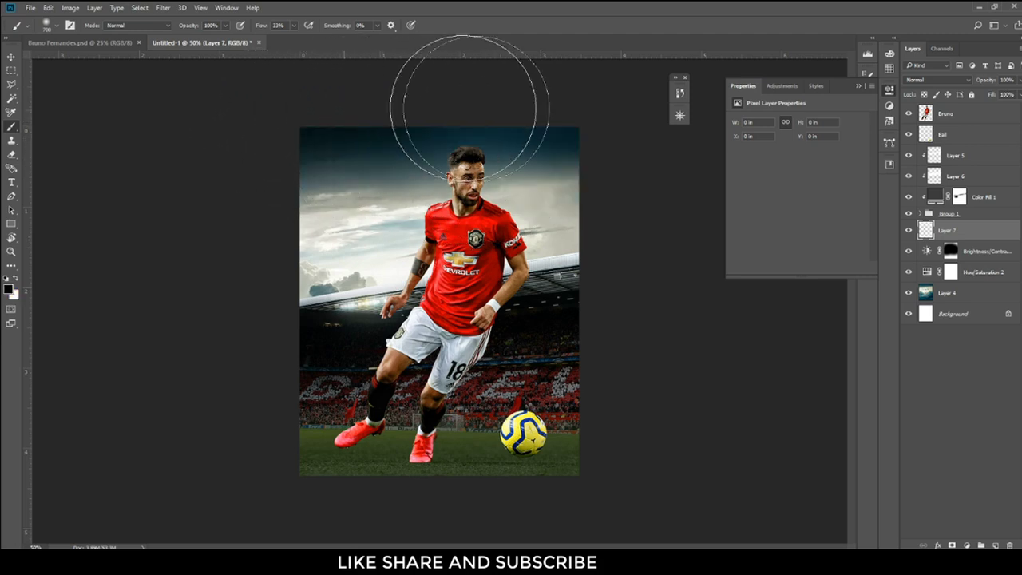
left_click(502, 155)
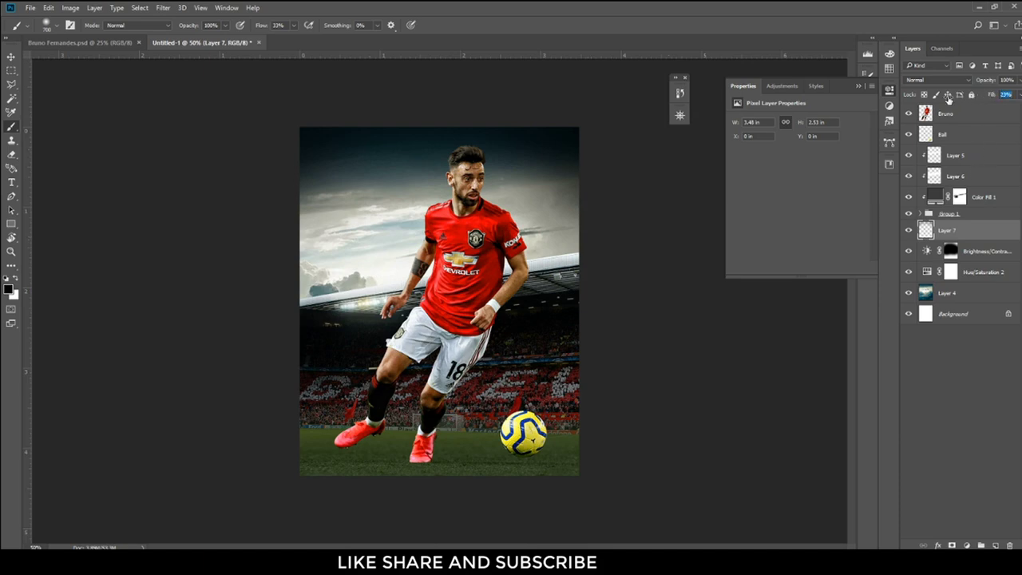
type("12")
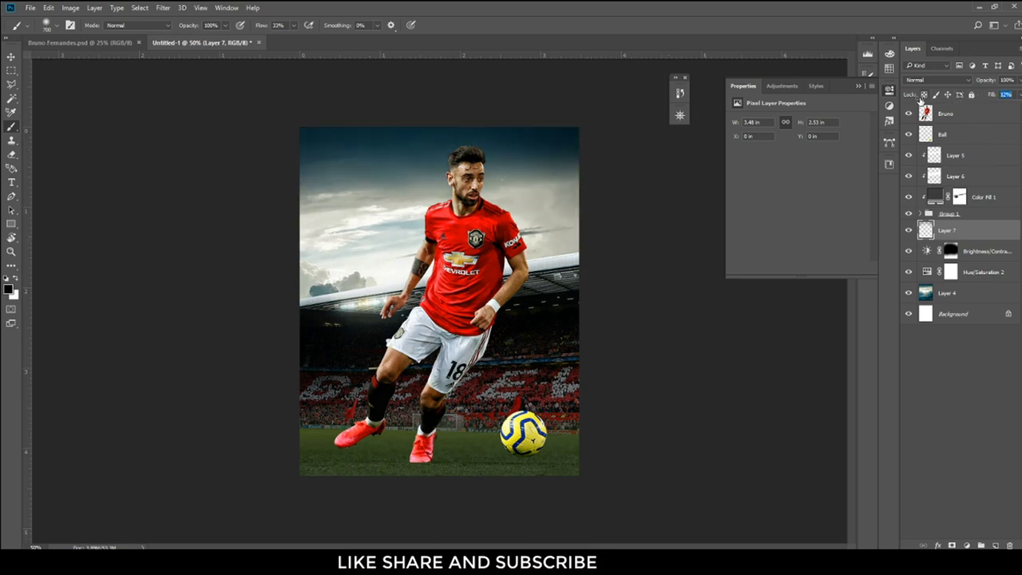
type("r")
left_click_drag(645, 200, 679, 341)
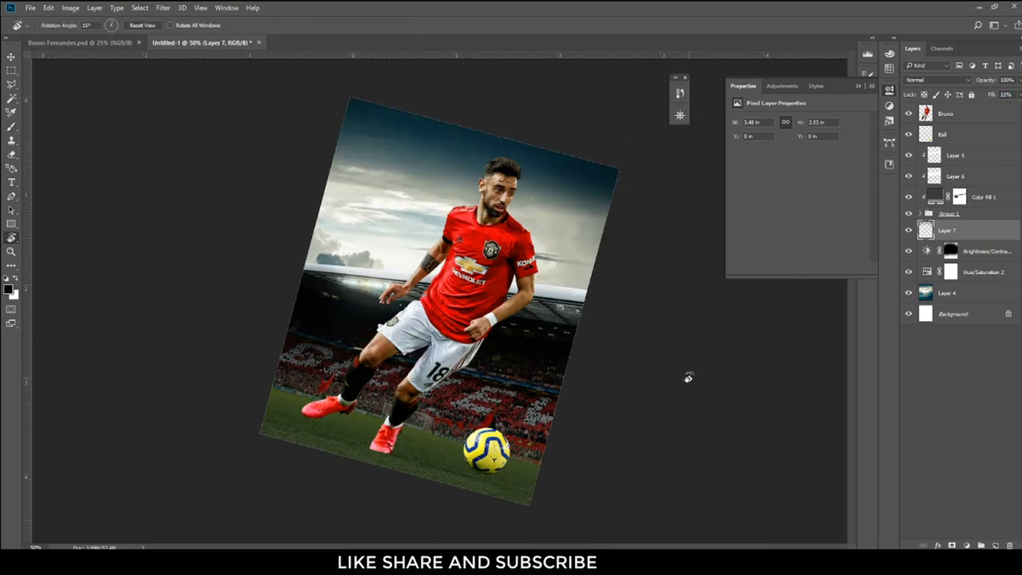
key("Escape")
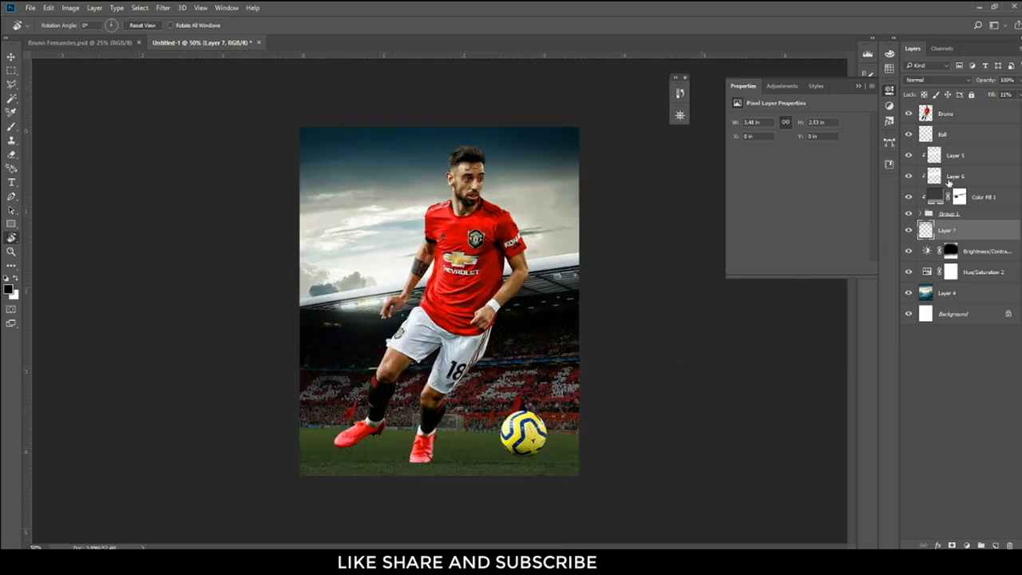
- Duplicate the Bruno layer and clip a Hue/Saturation adjustment with Lightness -100 to Bruno copy
left_click(950, 153)
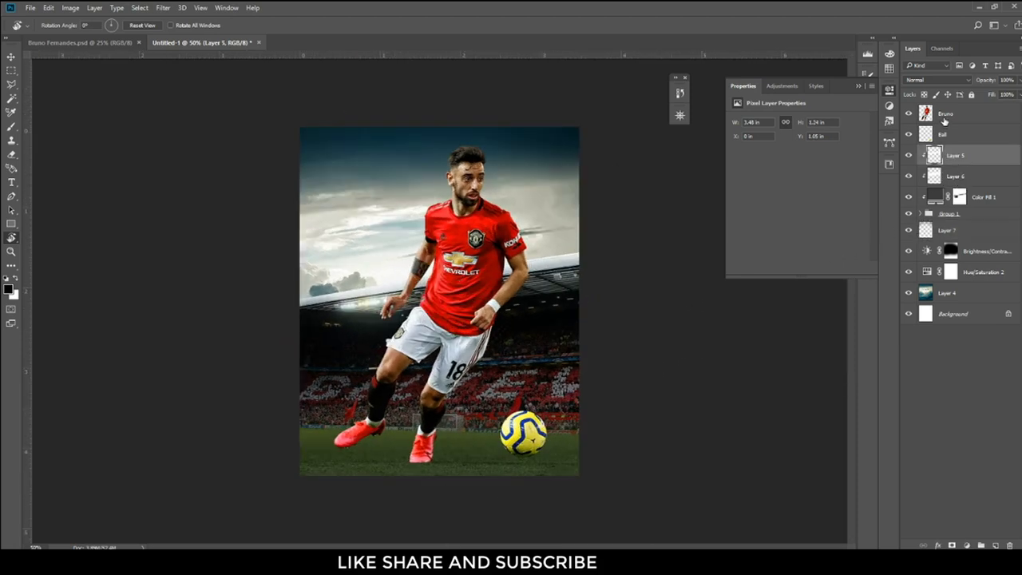
left_click(944, 120)
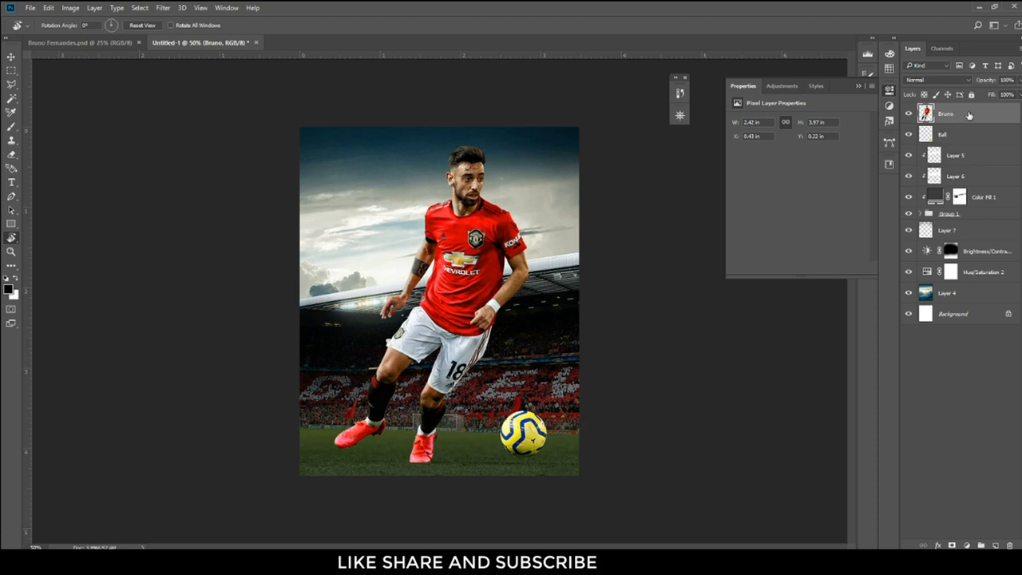
right_click(957, 117)
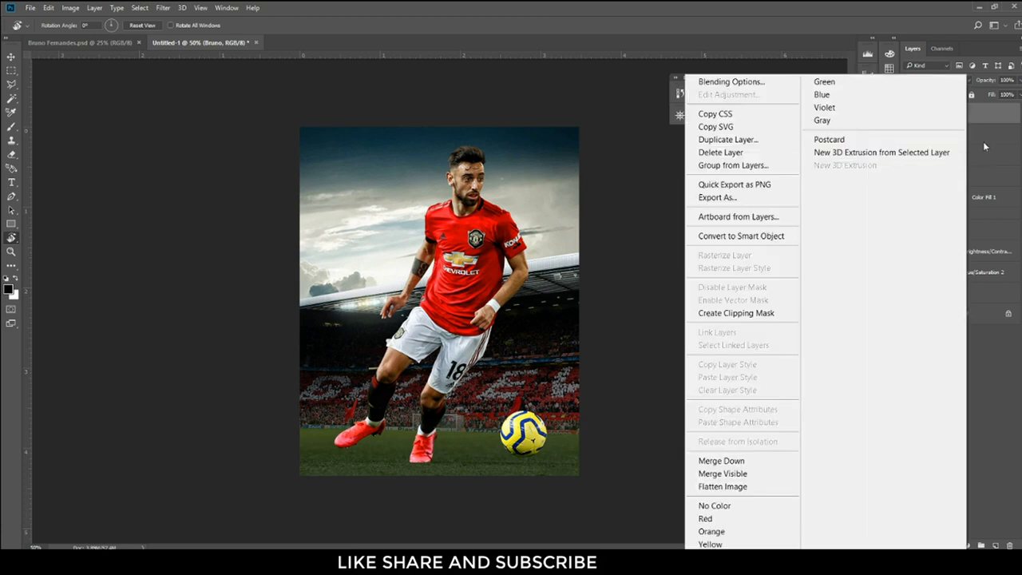
left_click(975, 112)
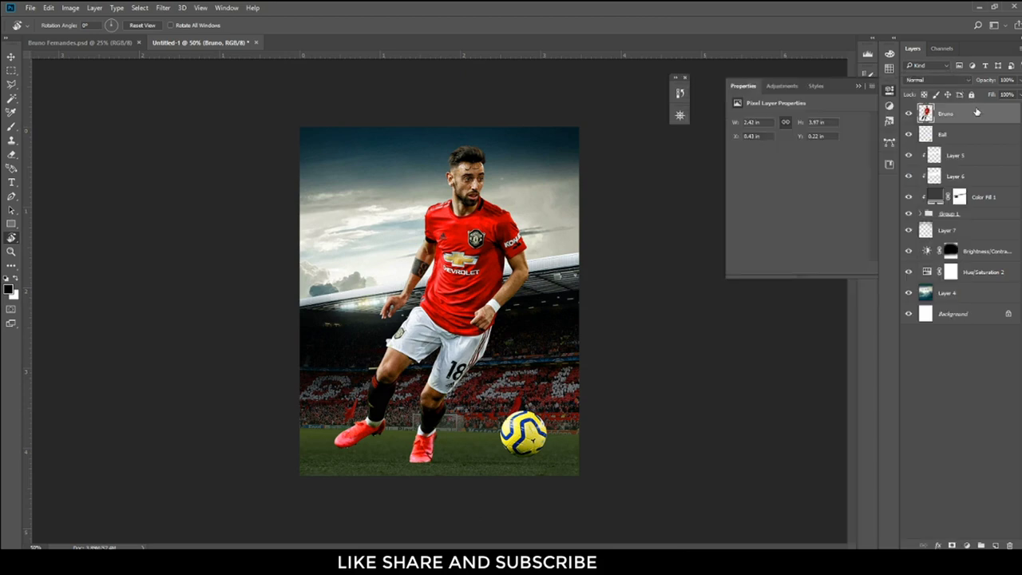
key("ctrl+j")
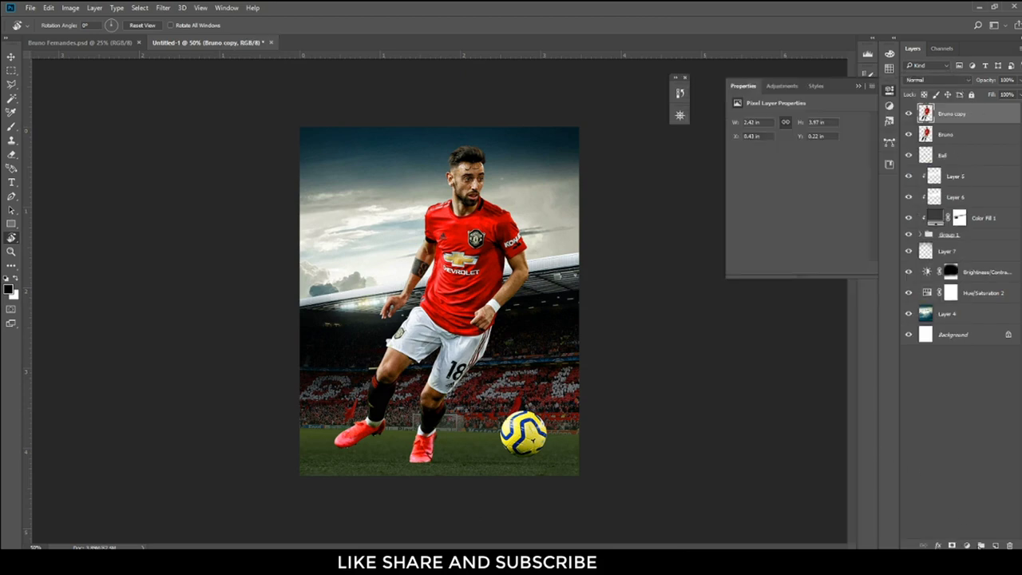
left_click(966, 545)
left_click(941, 406)
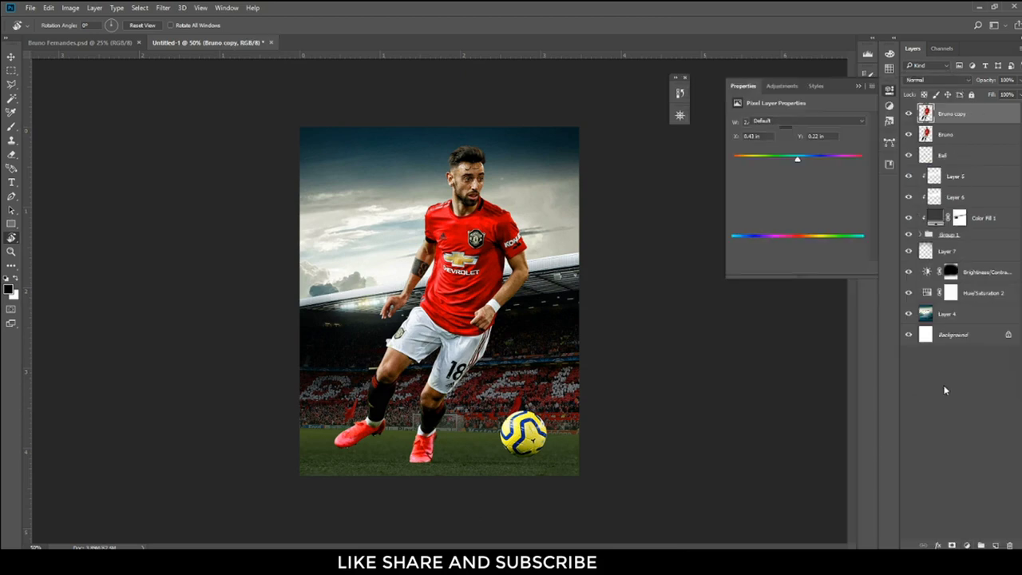
left_click(796, 268)
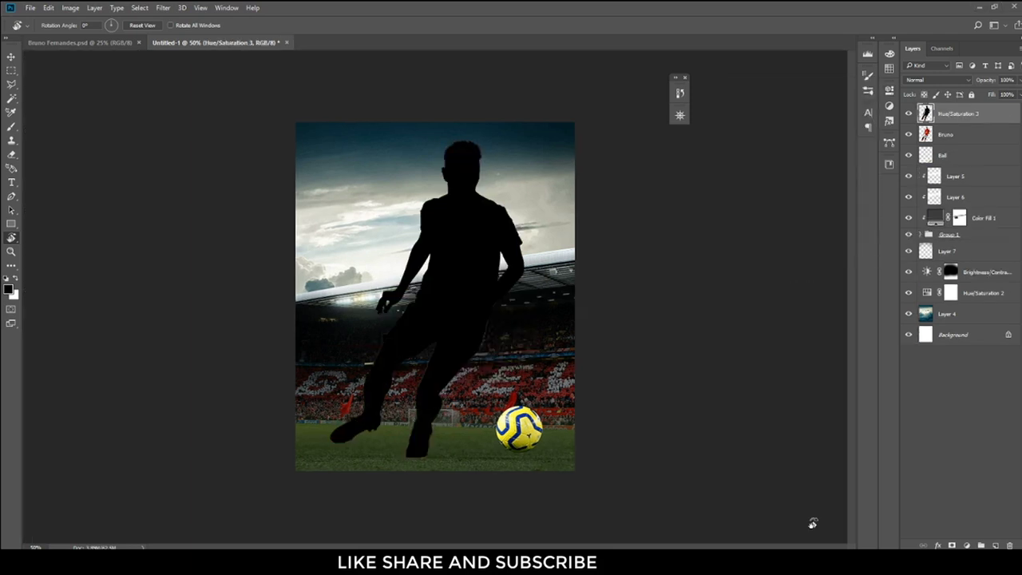
- Flip the silhouette below the player's feet, skew it across the grass, and flatten it
key("ctrl+t")
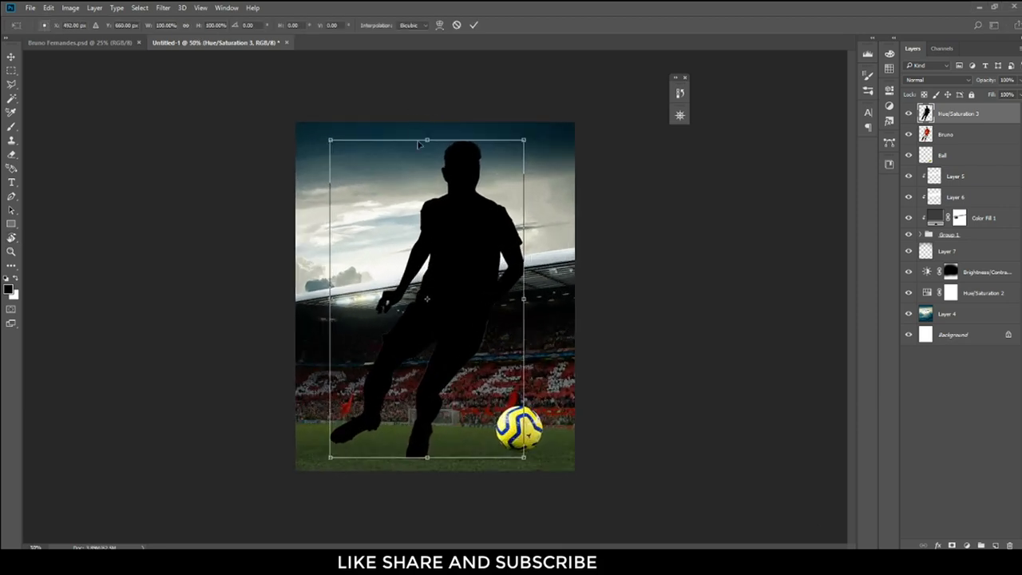
left_click_drag(426, 140, 426, 528)
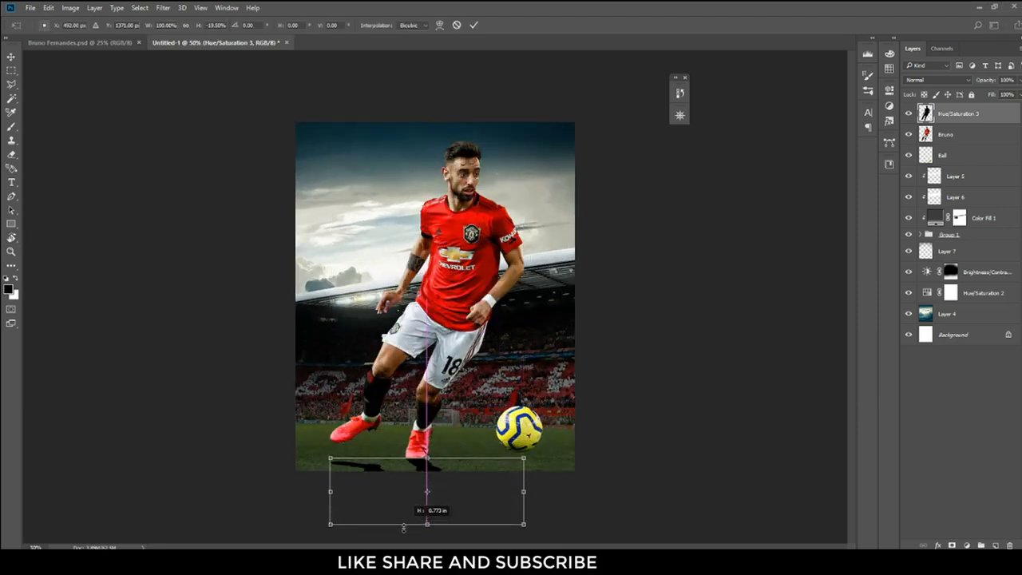
left_click_drag(330, 457, 323, 455)
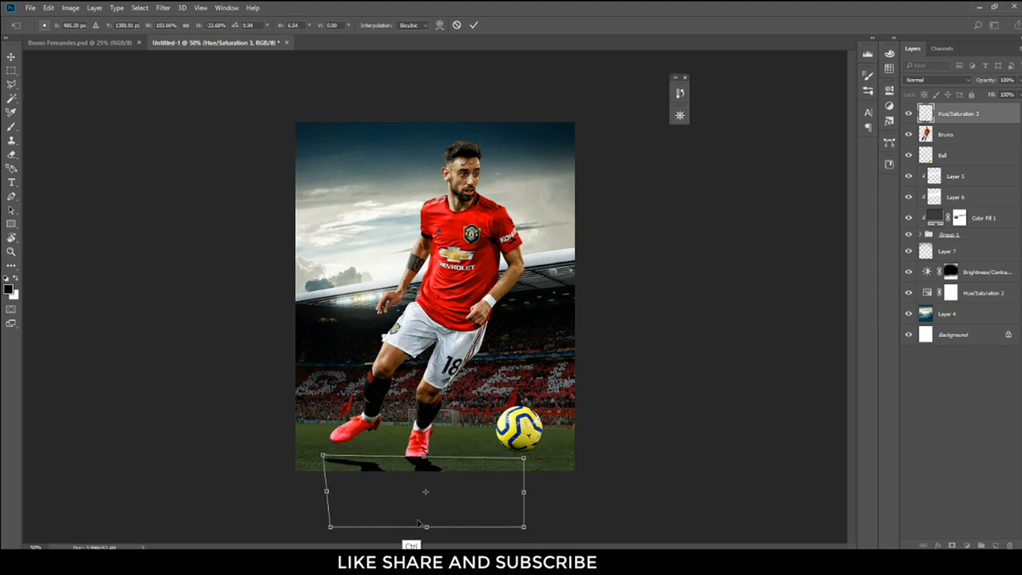
left_click_drag(427, 529, 447, 481)
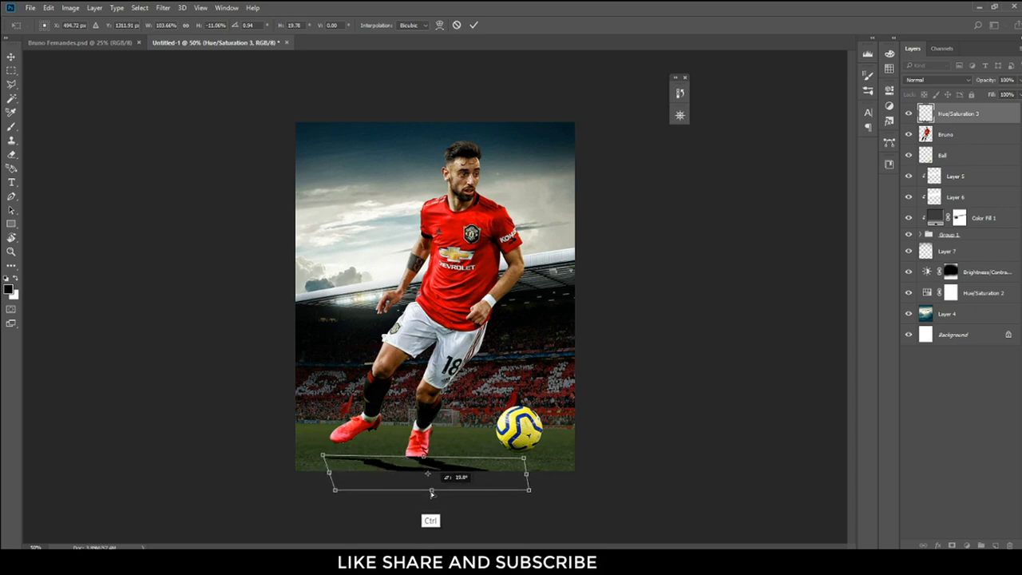
key("Return")
- Soften the cast shadow layer with a Gaussian Blur
key("r")
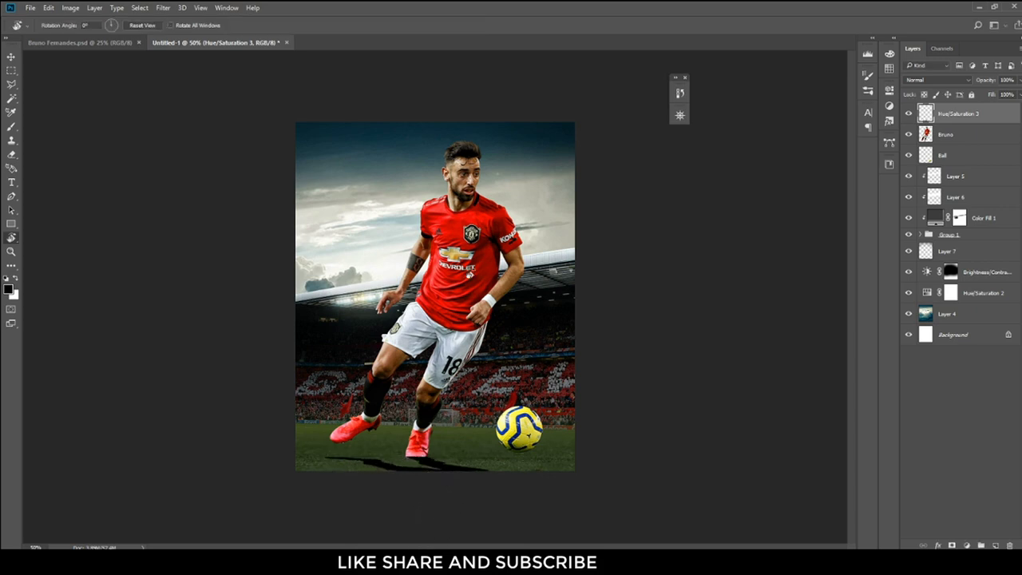
left_click(140, 8)
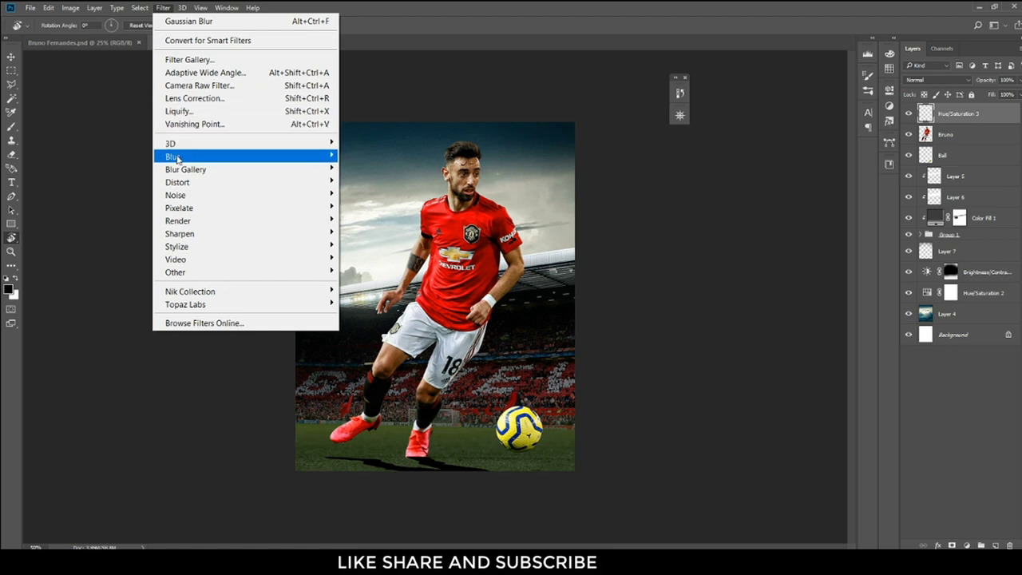
mouse_move(172, 157)
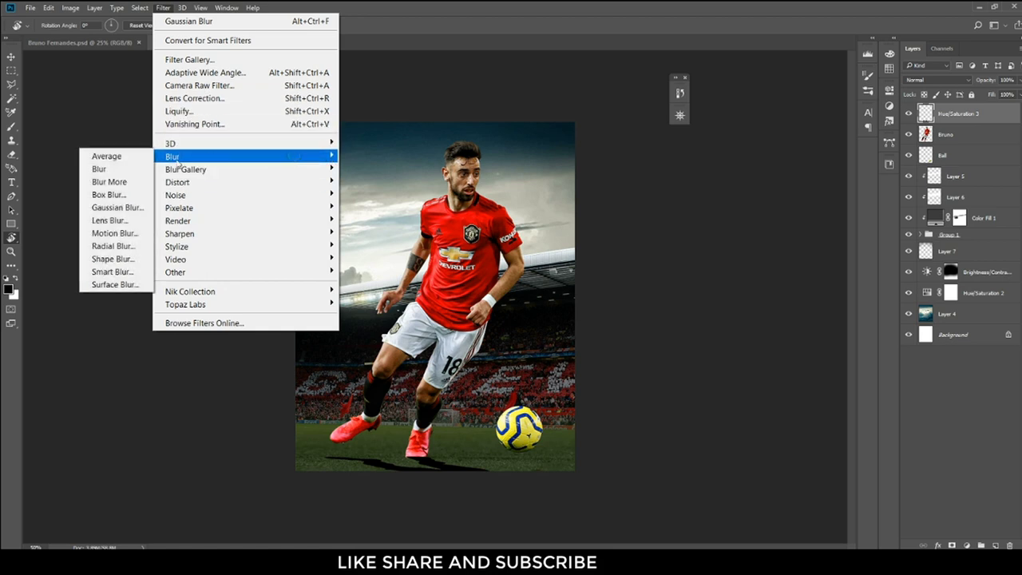
left_click(113, 206)
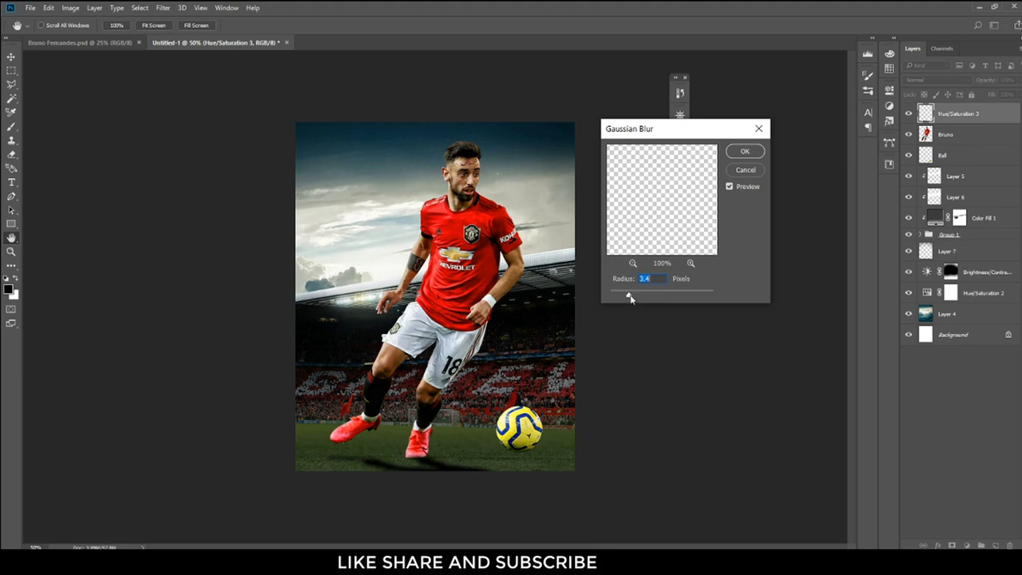
left_click(742, 152)
key("r")
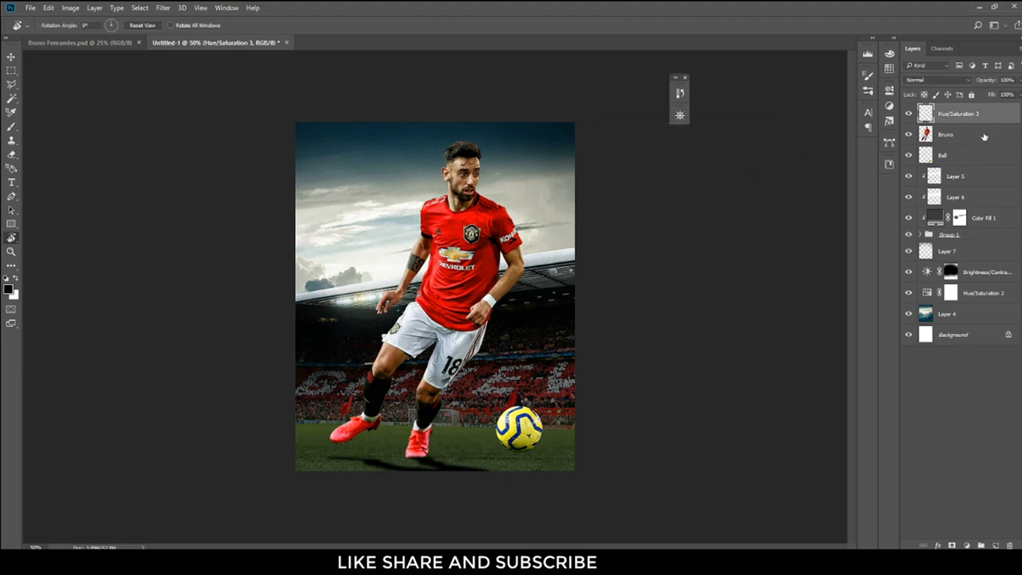
- Lower the shadow layer's fill to 33% and move it beneath the Bruno layer
key("shift+3")
key("shift+9")
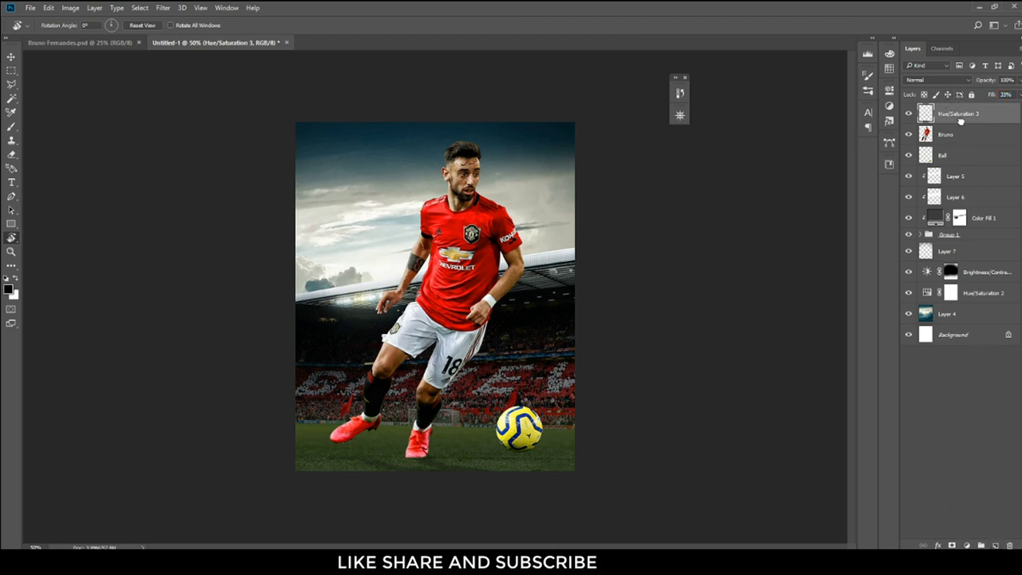
left_click_drag(961, 120, 945, 157)
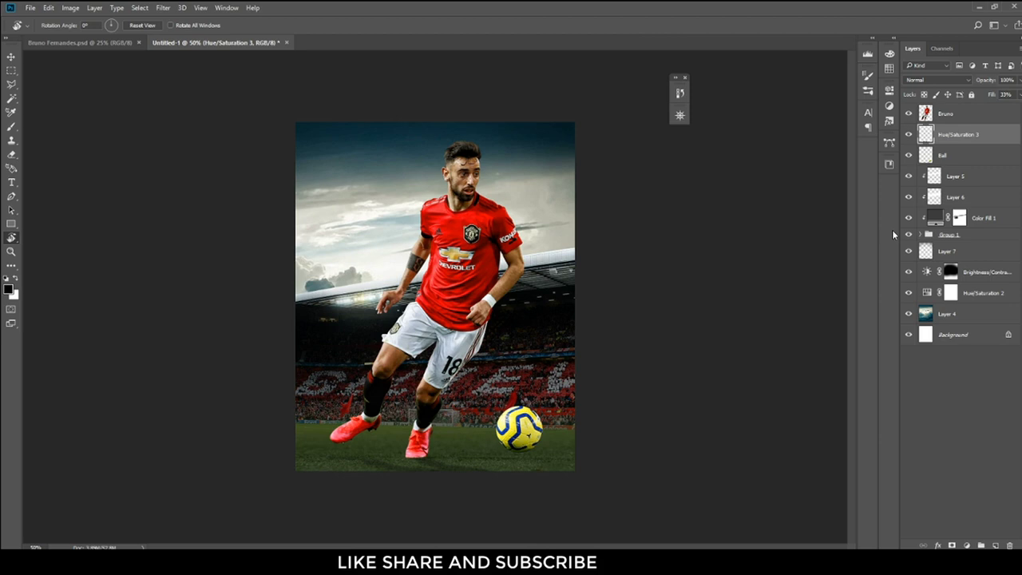
- On a new Layer 8 below Bruno, paint a soft black blob for the contact shadow
key("b")
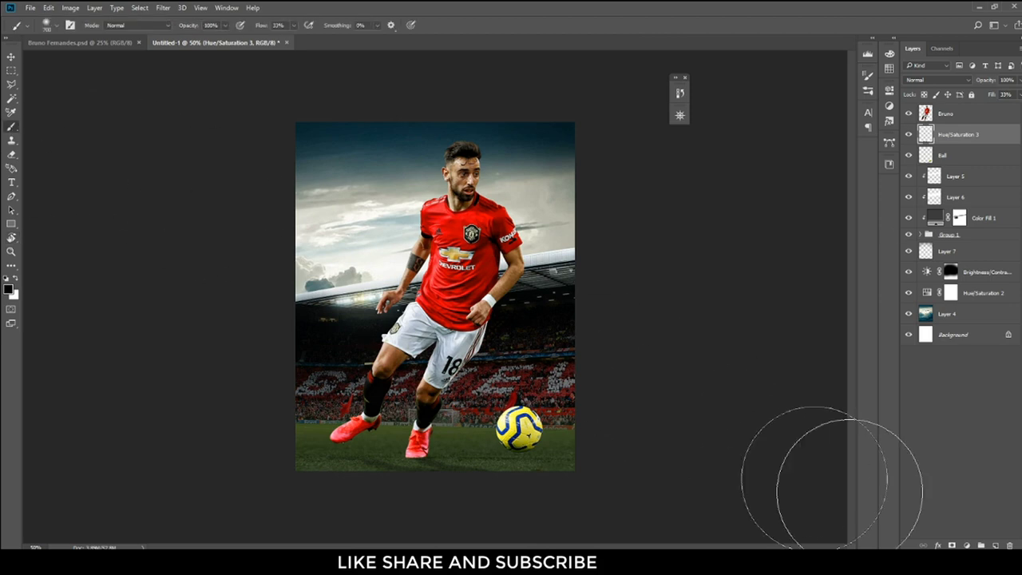
left_click(995, 545)
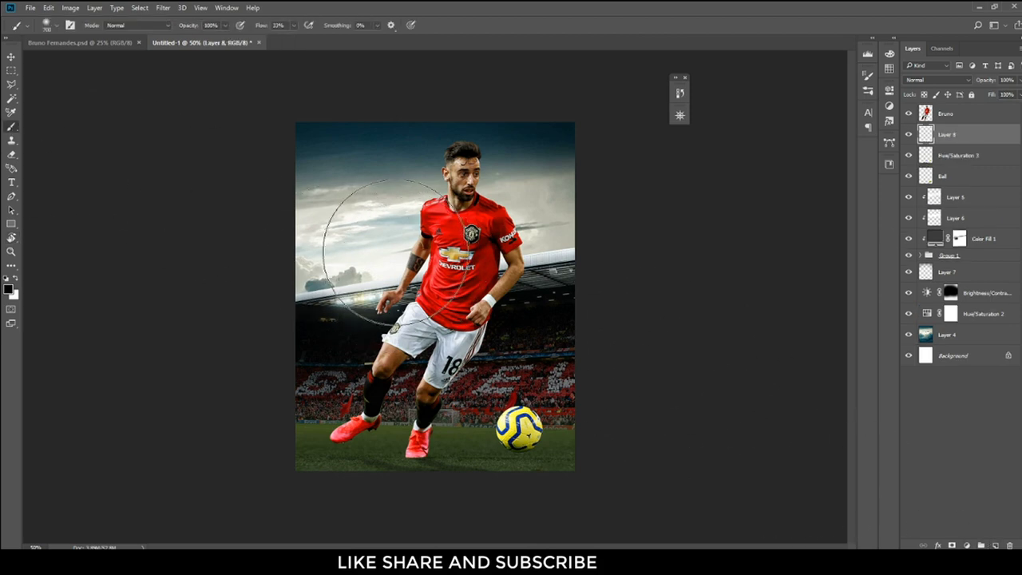
left_click_drag(372, 281, 409, 218)
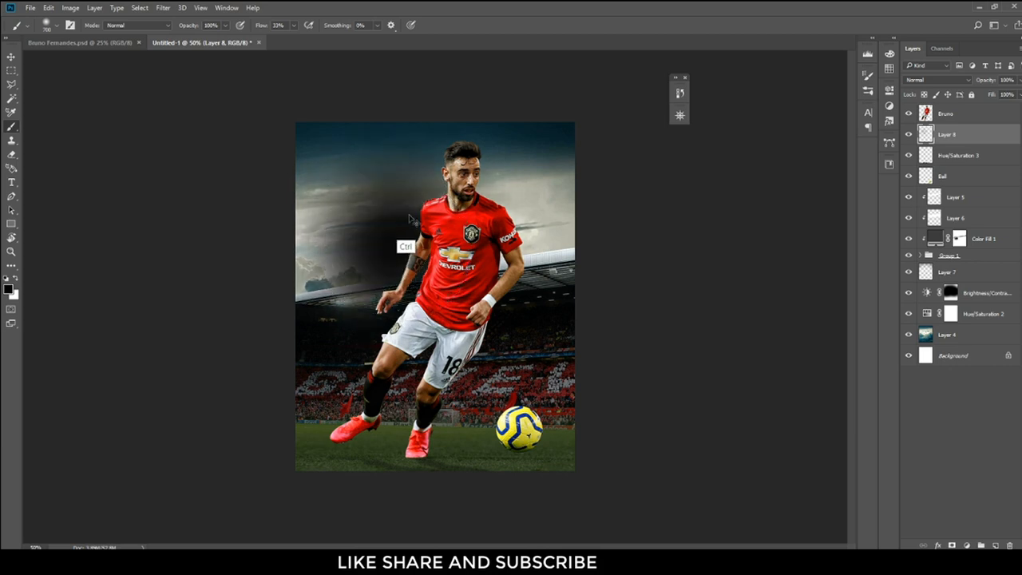
key("ctrl+t")
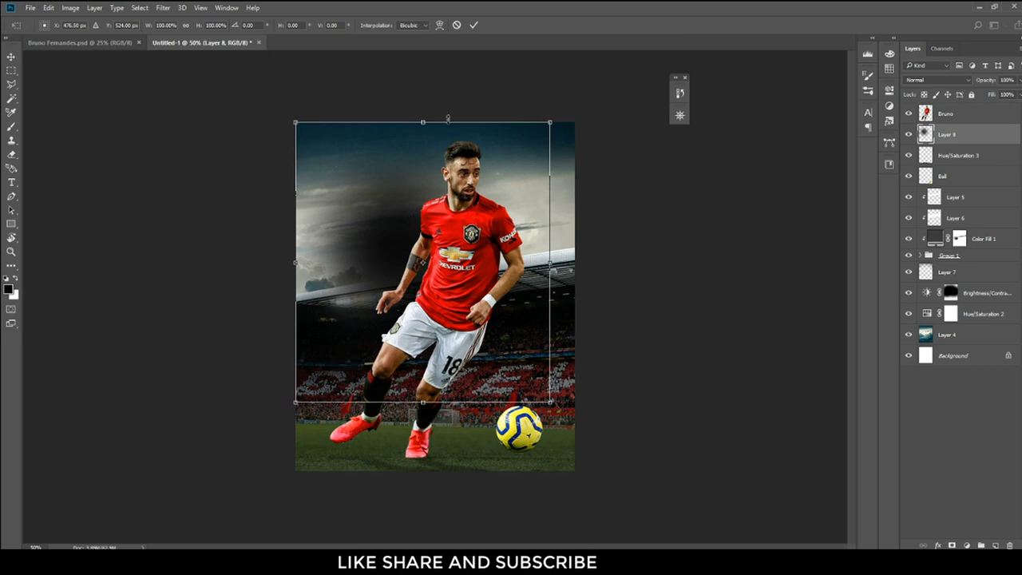
- Squash and shrink the dark blob into a flat shadow under the planted boot
left_click_drag(428, 119, 423, 444)
left_click_drag(551, 445, 477, 443)
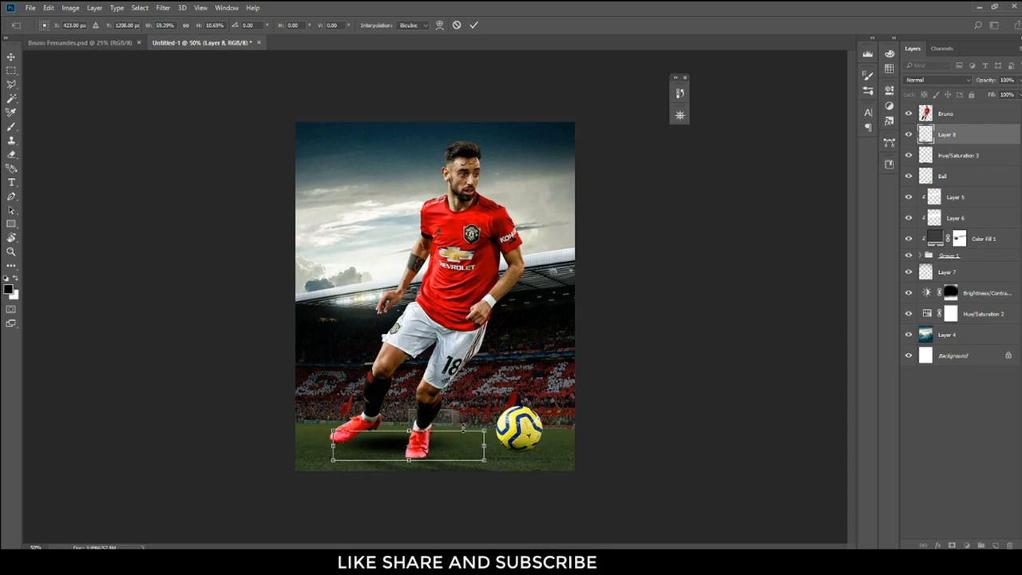
left_click_drag(484, 461, 440, 453)
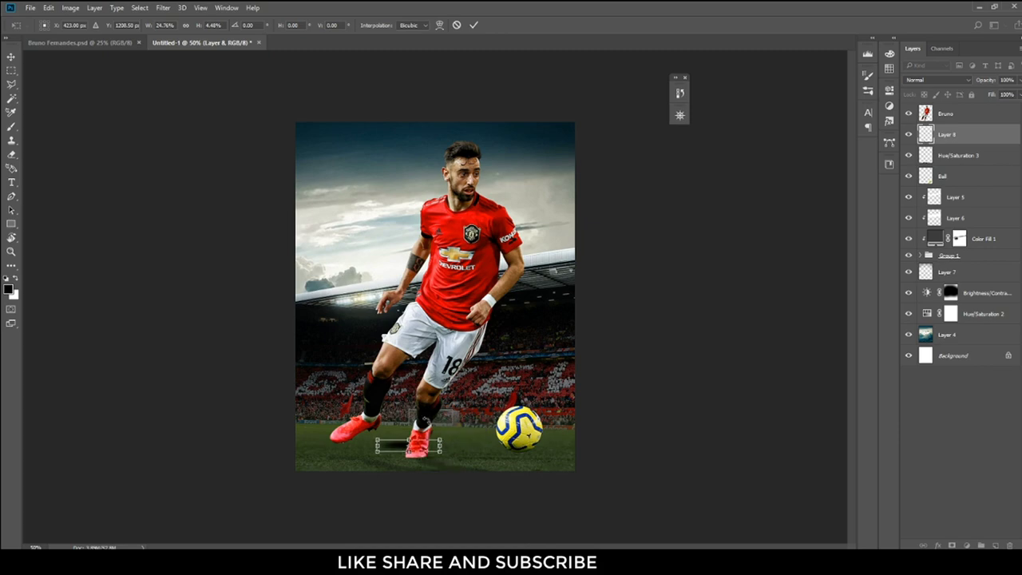
key("ctrl+plus")
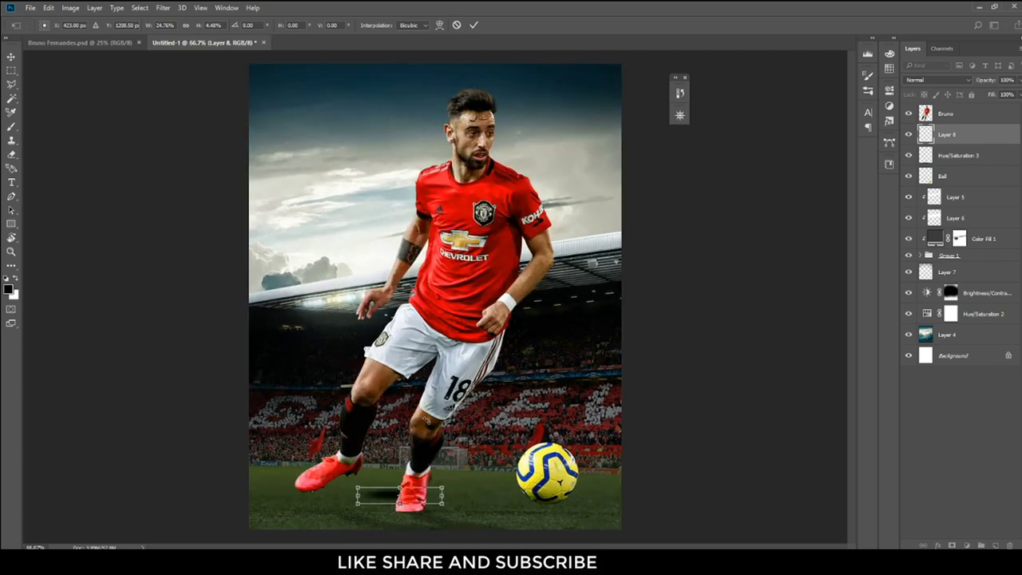
key("ctrl+plus")
scroll(607, 425, "down", 3)
scroll(566, 260, "down", 2)
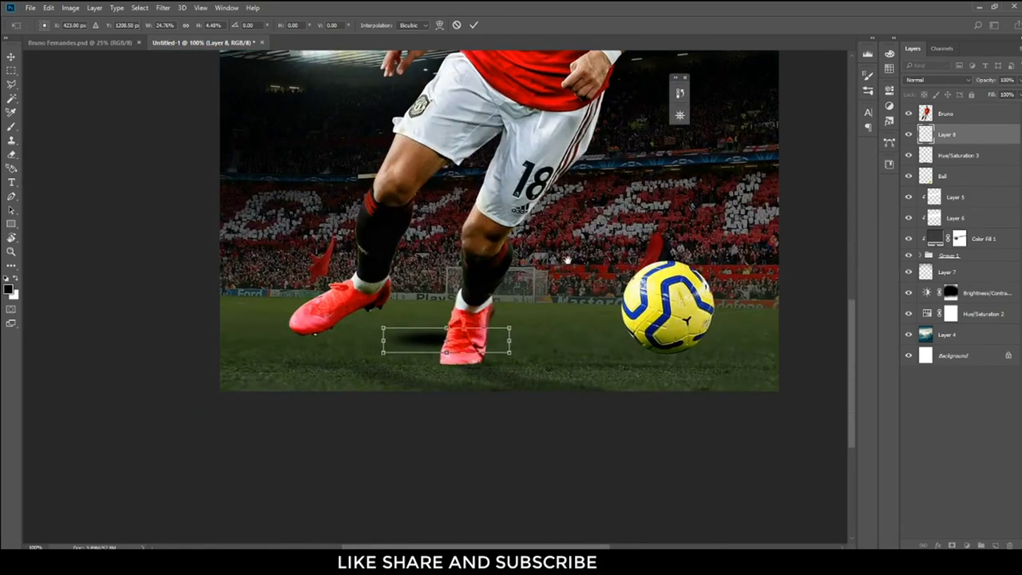
mouse_move(469, 352)
left_mouse_down()
mouse_move(470, 371)
mouse_move(517, 371)
mouse_move(526, 354)
mouse_move(509, 351)
left_mouse_up()
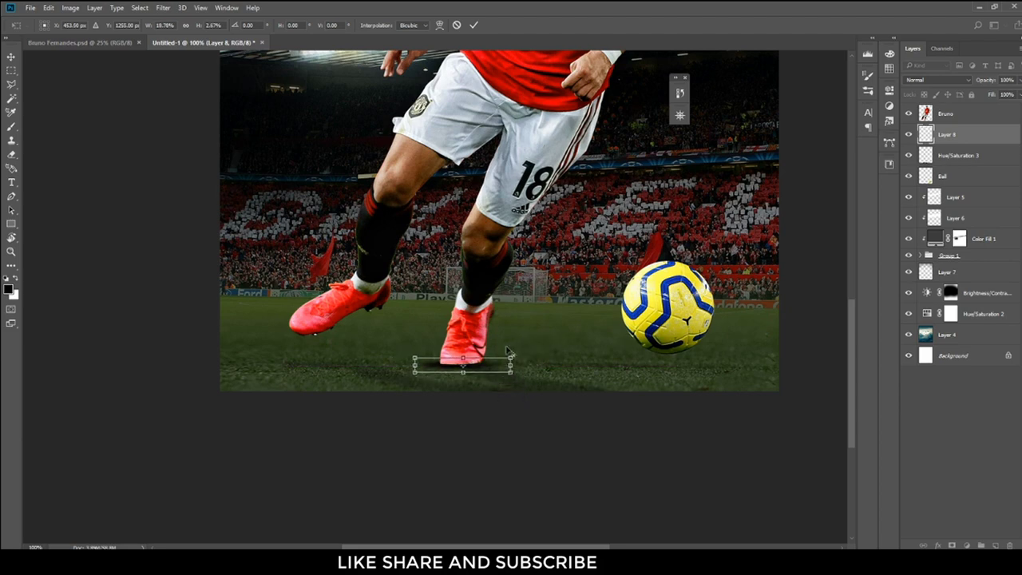
key("b")
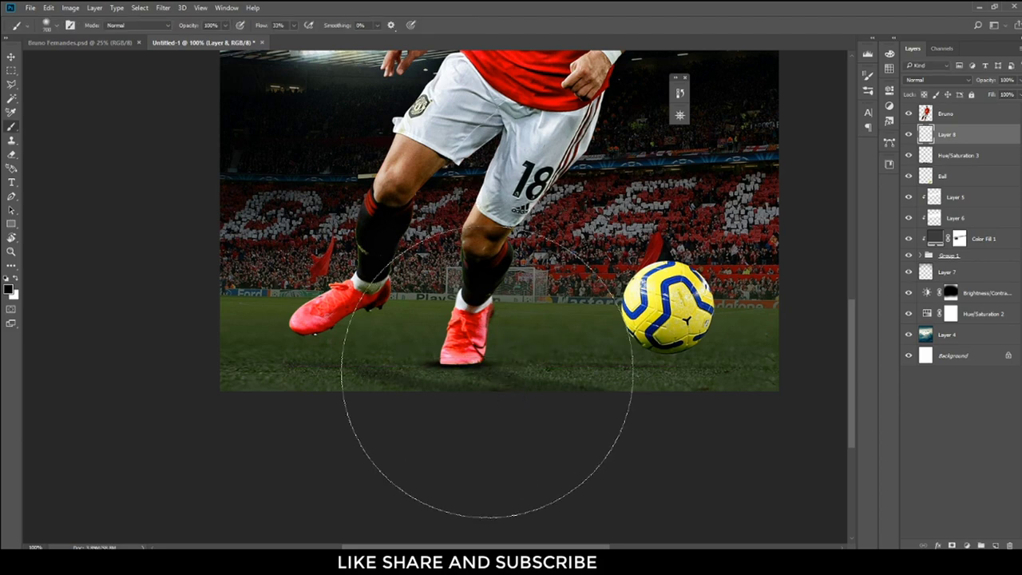
- Duplicate the shadow, stretch the copy under the left boot, and set its fill to 64%
key("ctrl+j")
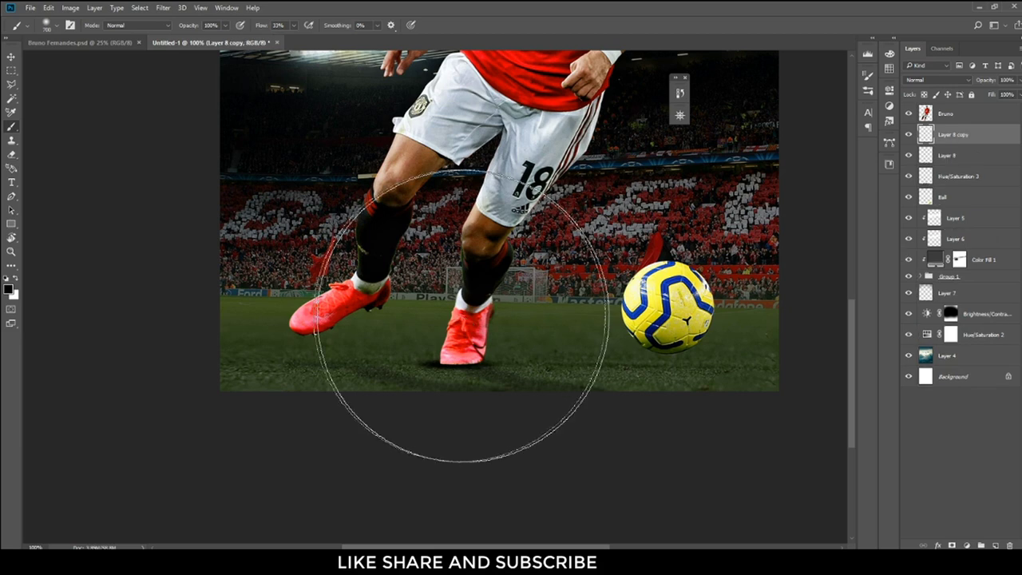
key("v")
left_click_drag(477, 373, 385, 343)
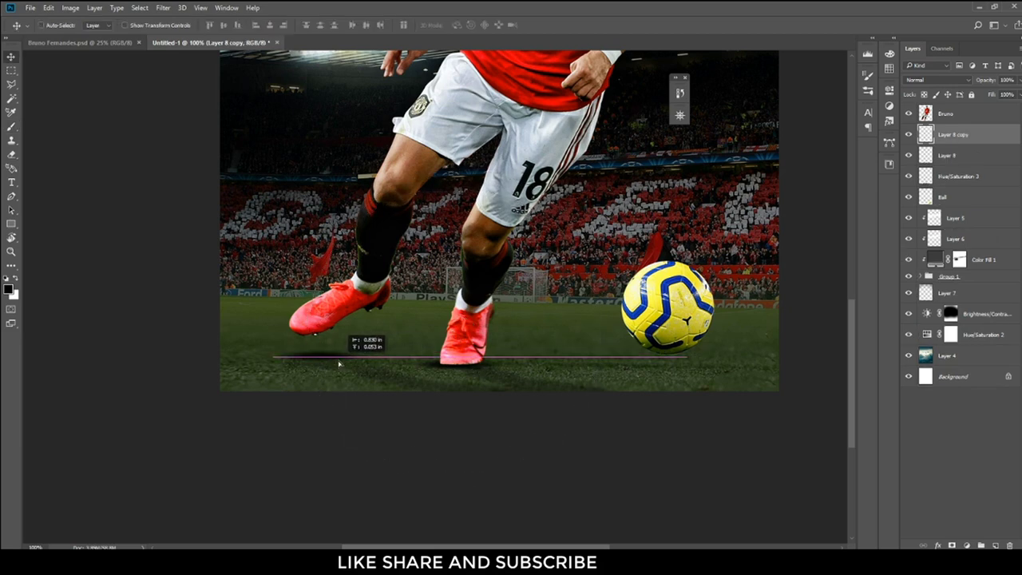
key("ctrl+t")
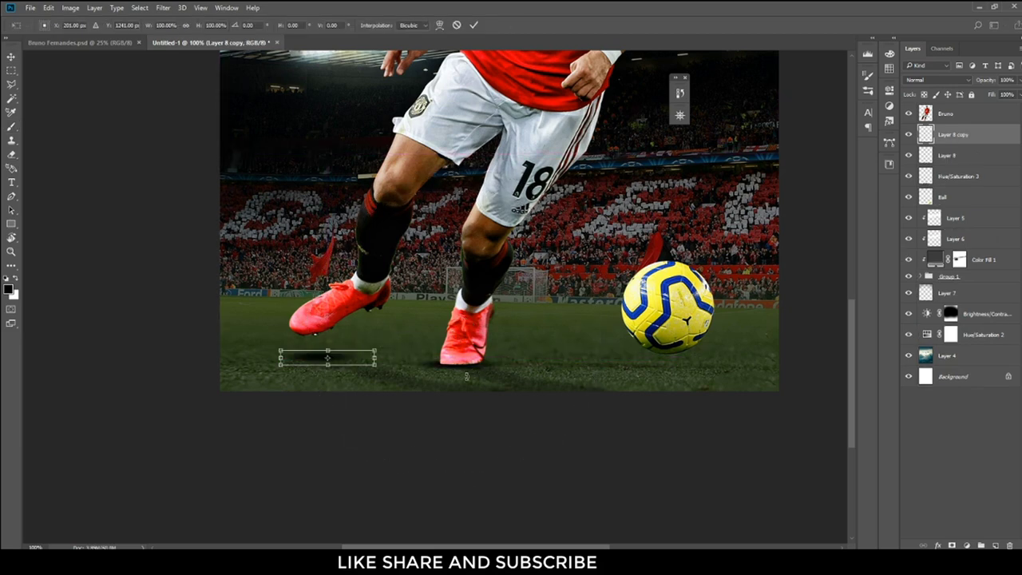
left_click_drag(375, 361, 421, 360)
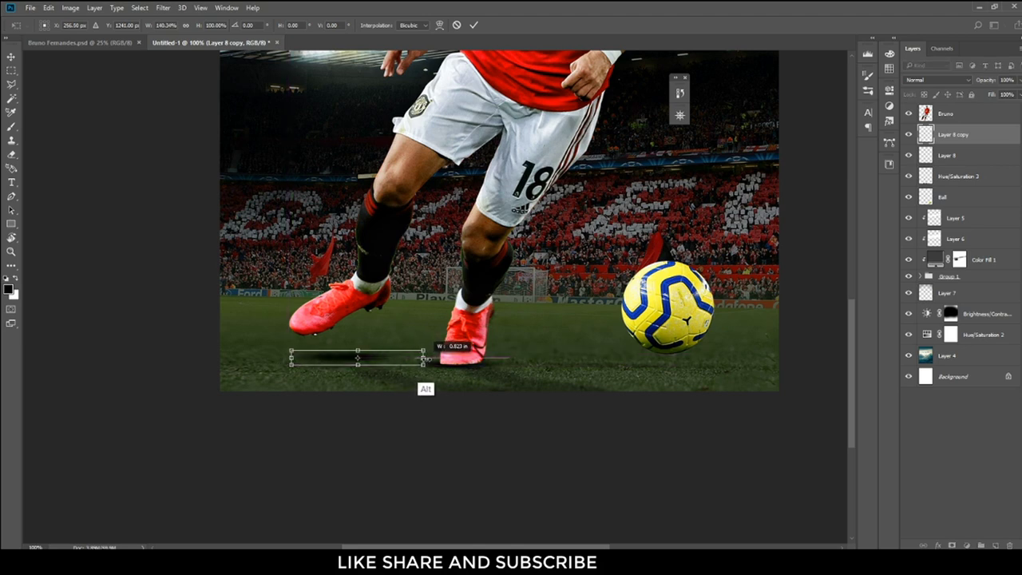
left_click_drag(421, 360, 430, 360)
key("Return")
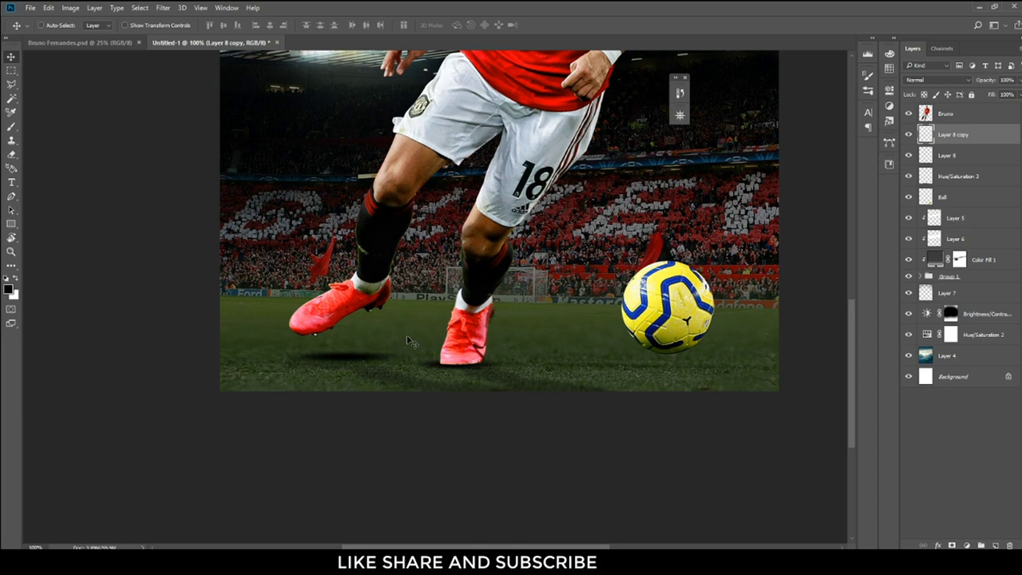
key("ctrl+t")
key("Escape")
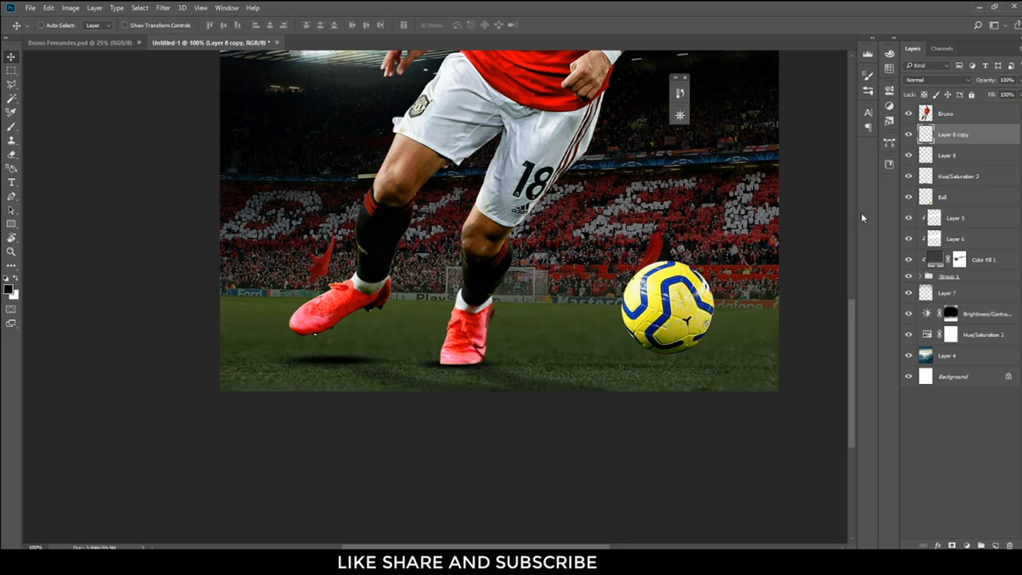
left_click_drag(990, 95, 955, 105)
left_click(944, 116)
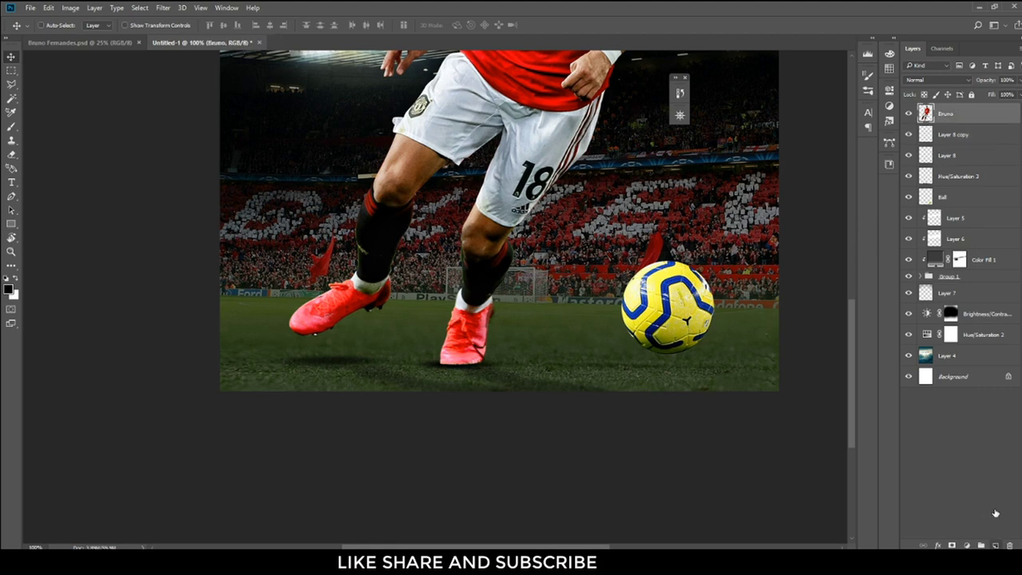
- On a new layer clipped to Bruno, brush black at 175 px under the planted boot
left_click(994, 545)
left_click(950, 134)
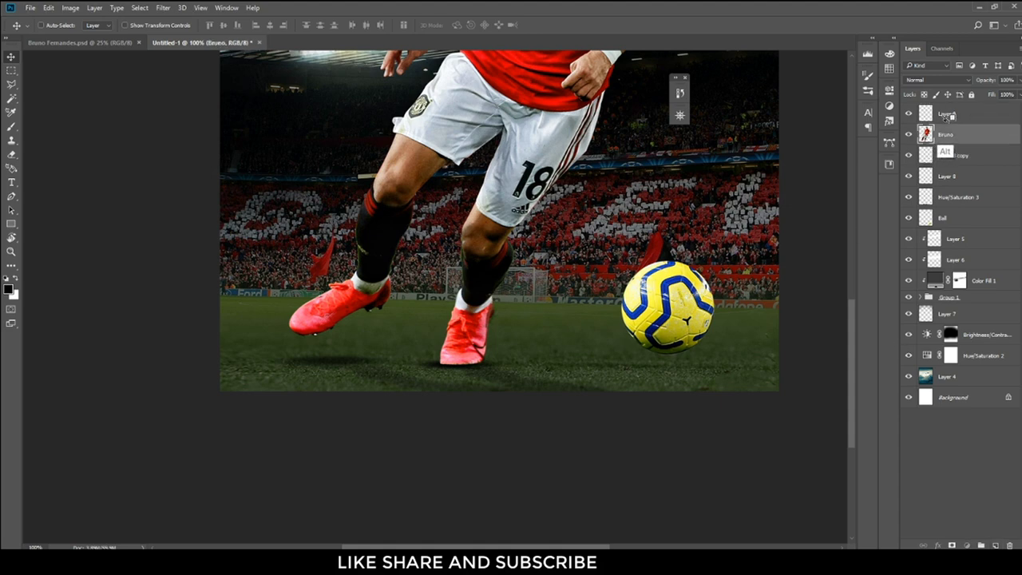
left_click(946, 120, "alt")
key("b")
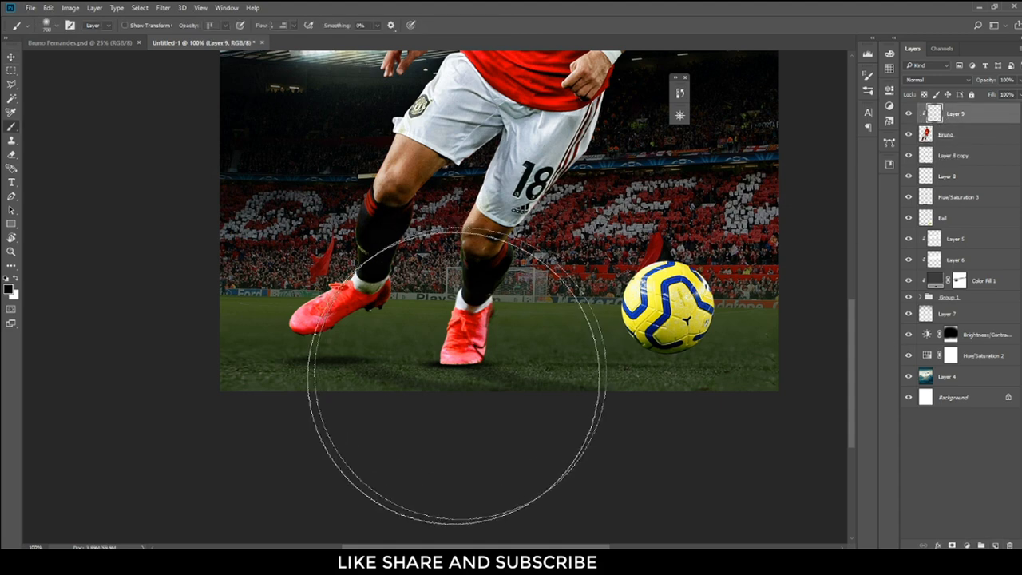
key("bracketleft")
key("bracketleft")
key("bracketleft")
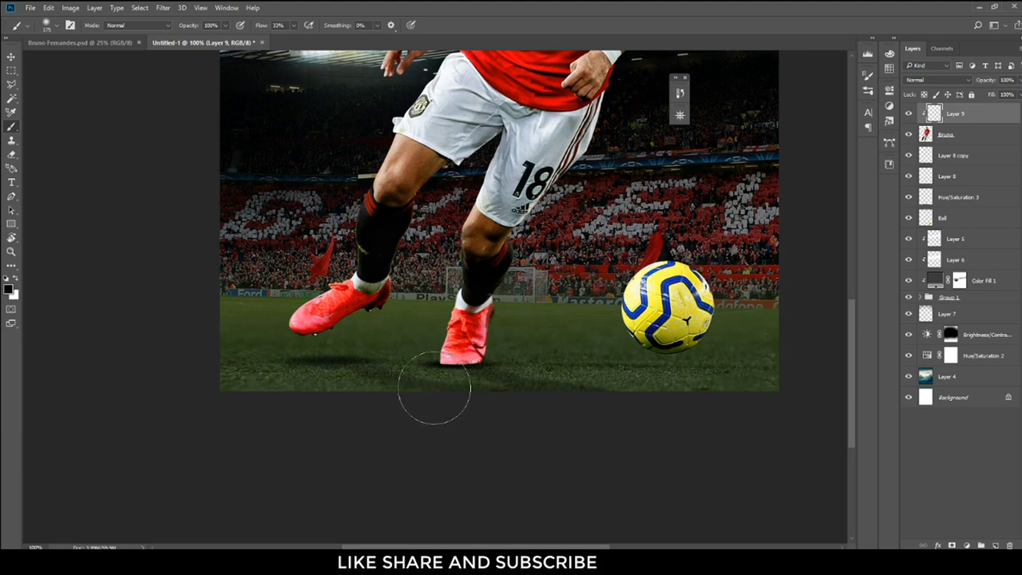
mouse_move(433, 383)
left_mouse_down()
mouse_move(453, 392)
mouse_move(511, 360)
mouse_move(458, 376)
mouse_move(428, 364)
mouse_move(509, 347)
mouse_move(502, 324)
mouse_move(490, 359)
mouse_move(495, 396)
left_mouse_up()
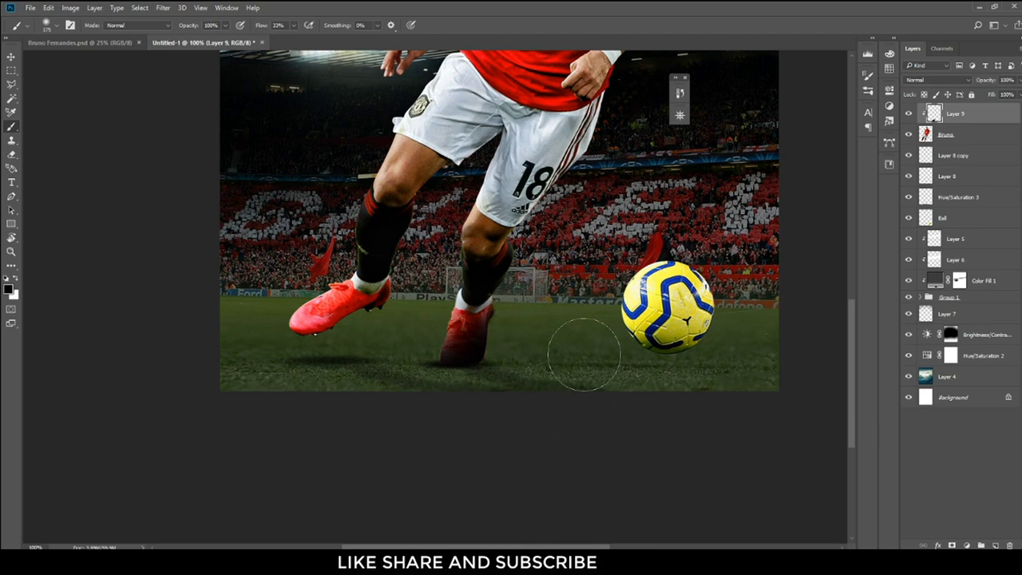
key("ctrl+minus")
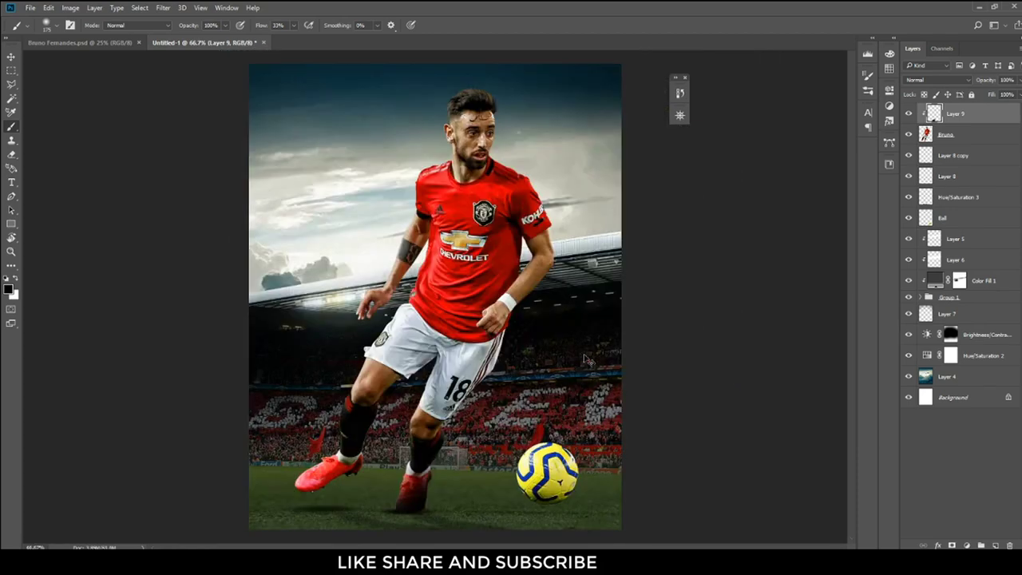
- Move the Ball layer directly below Bruno and convert it to a Smart Object
key("ctrl+minus")
key("ctrl+plus")
left_click_drag(953, 226, 957, 159)
right_click(962, 156)
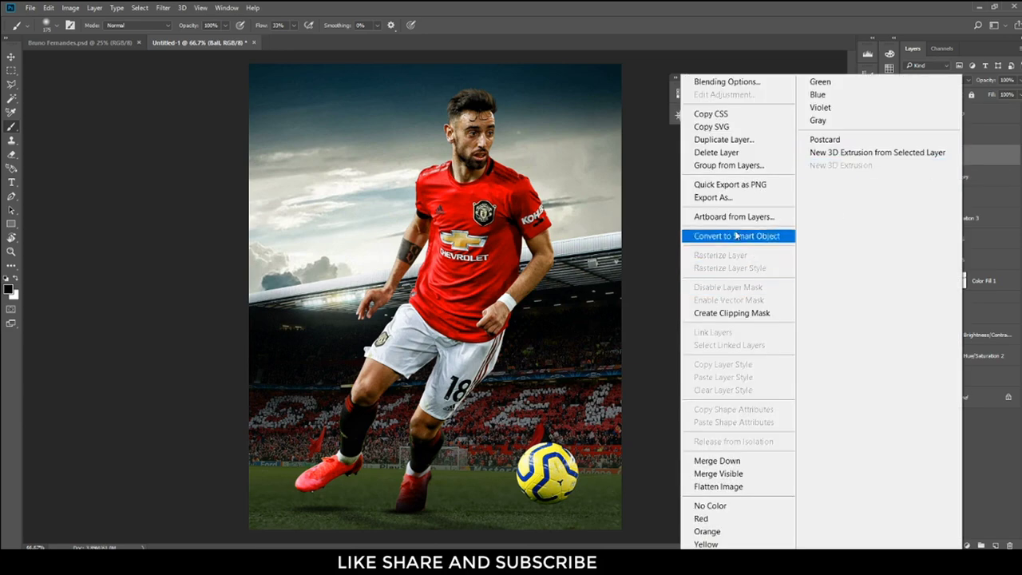
left_click(736, 235)
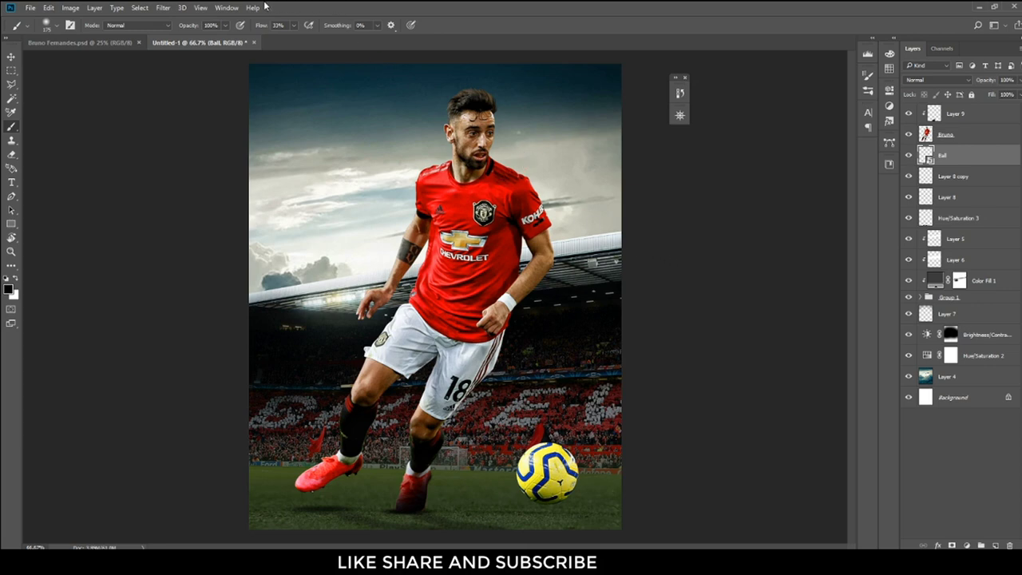
- Apply a Motion Blur to the ball with a distance of about 23 pixels
left_click(164, 8)
mouse_move(245, 156)
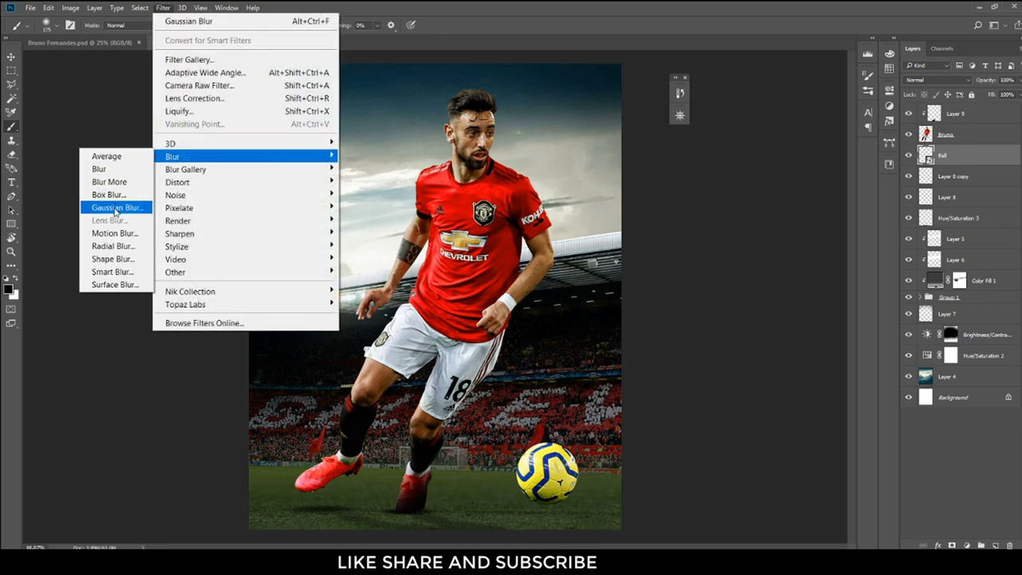
left_click(116, 233)
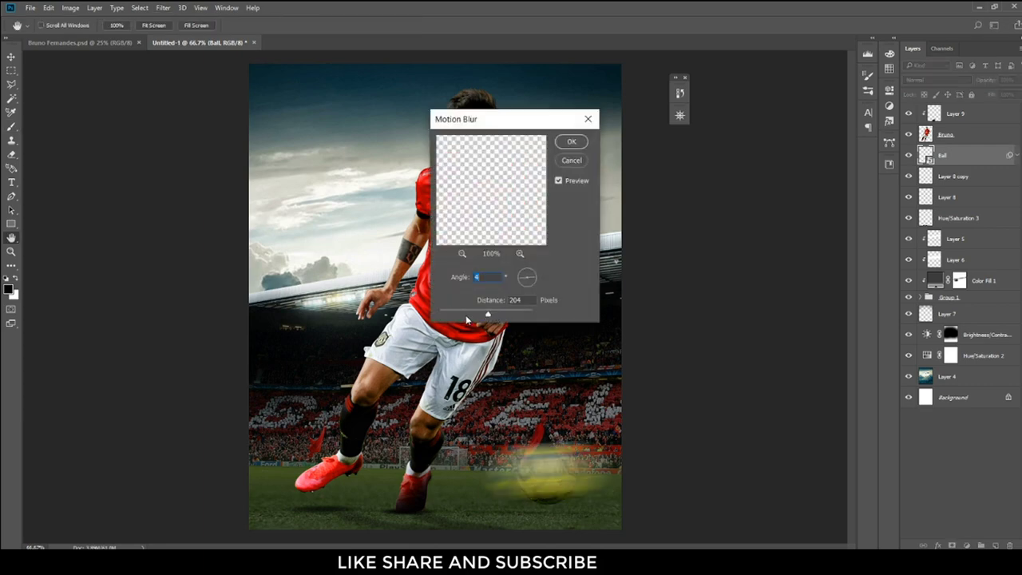
left_click_drag(468, 316, 453, 317)
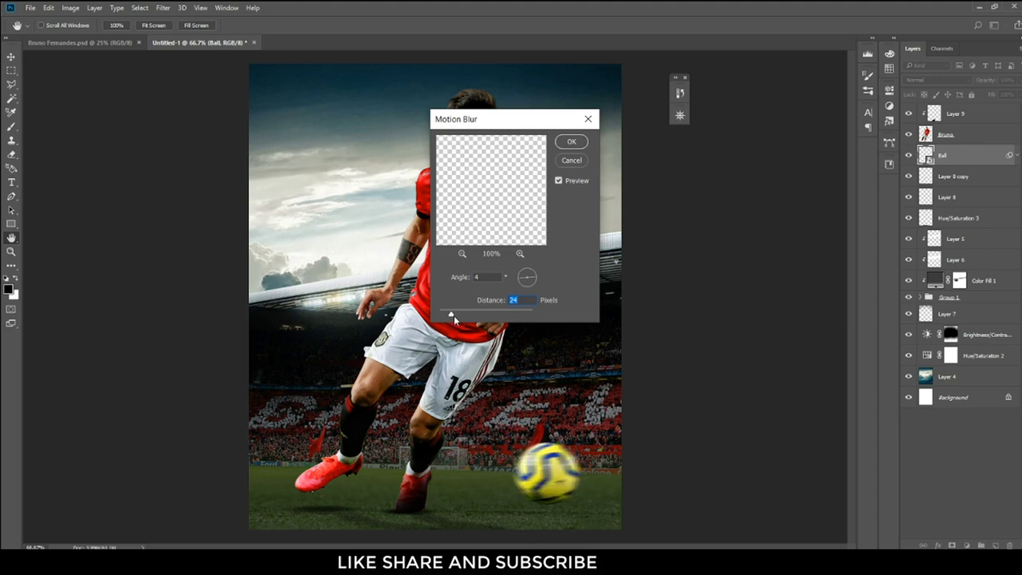
left_click_drag(453, 315, 452, 316)
left_click_drag(450, 317, 449, 317)
left_click(571, 141)
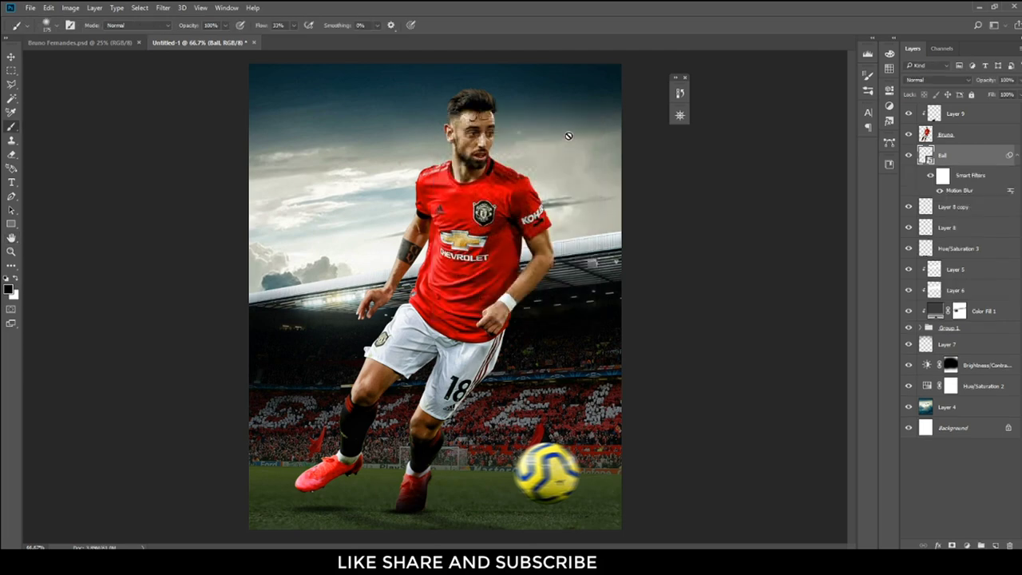
- Brush dark shading on the ball's lower right via a clipped new layer, then duplicate Layer 8
key("ctrl+minus")
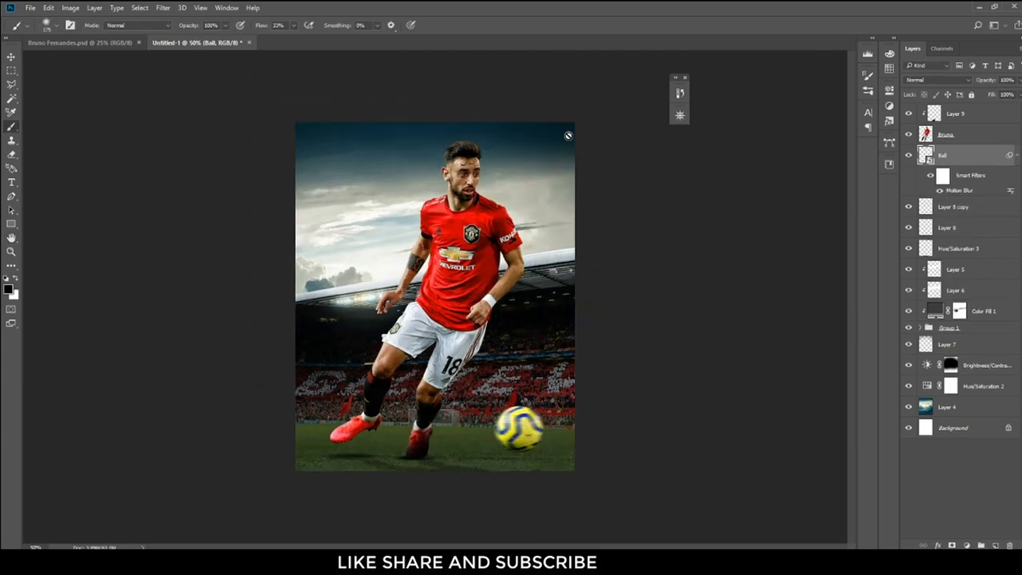
key("r")
mouse_move(430, 346)
left_mouse_down()
mouse_move(447, 247)
mouse_move(415, 315)
left_mouse_up()
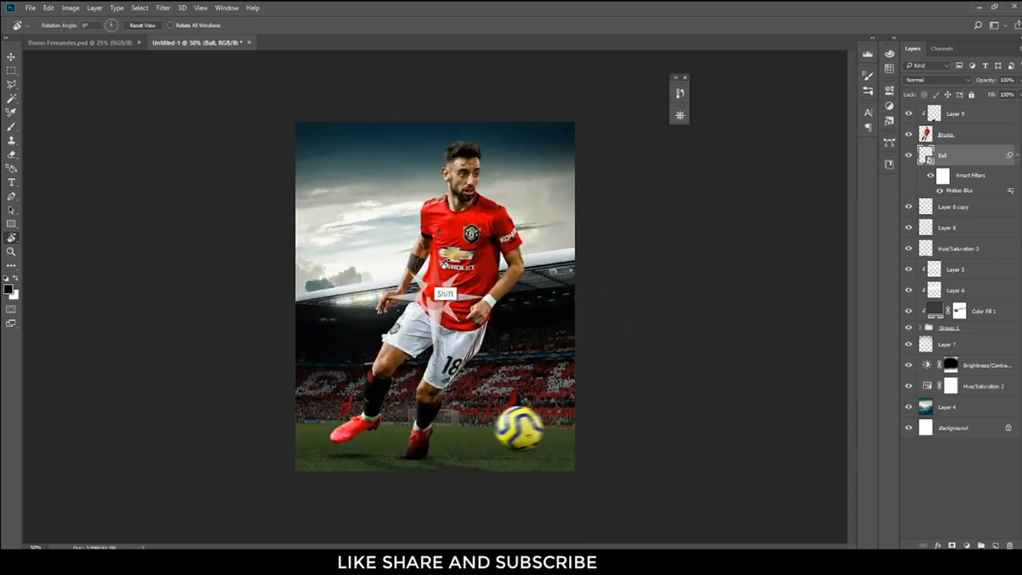
left_click(996, 544)
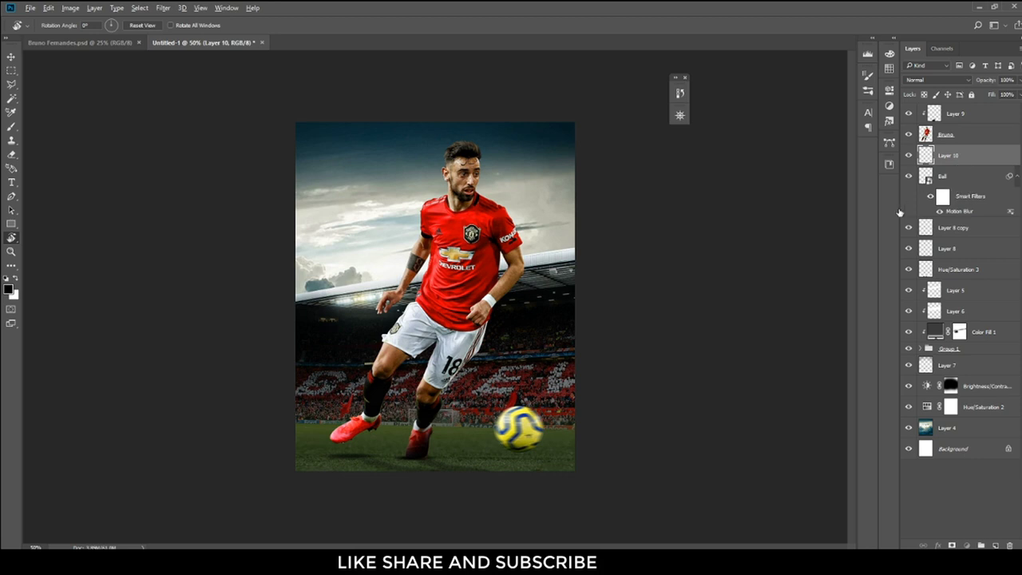
left_click(965, 164, "alt")
key("b")
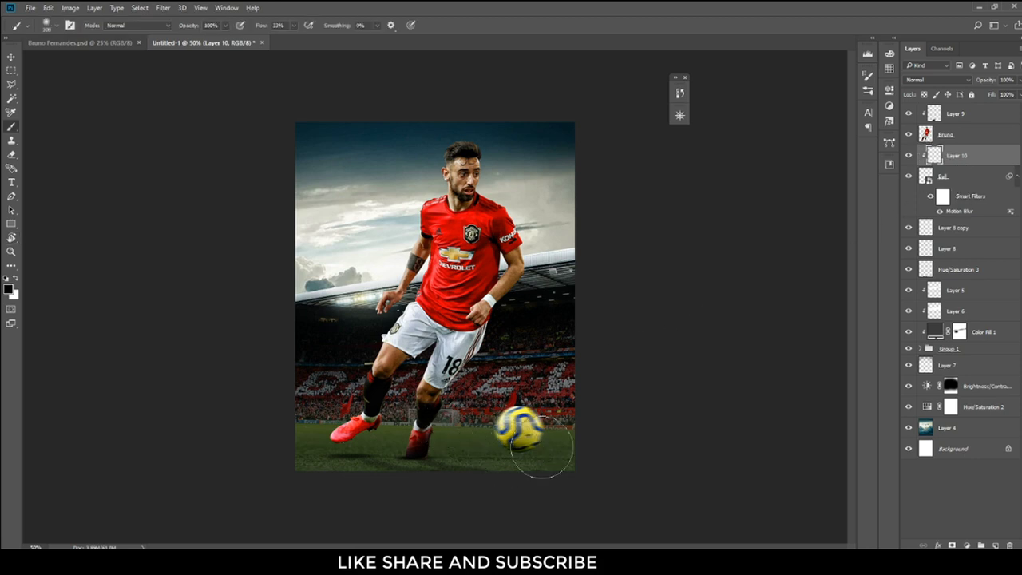
left_click_drag(543, 456, 529, 450)
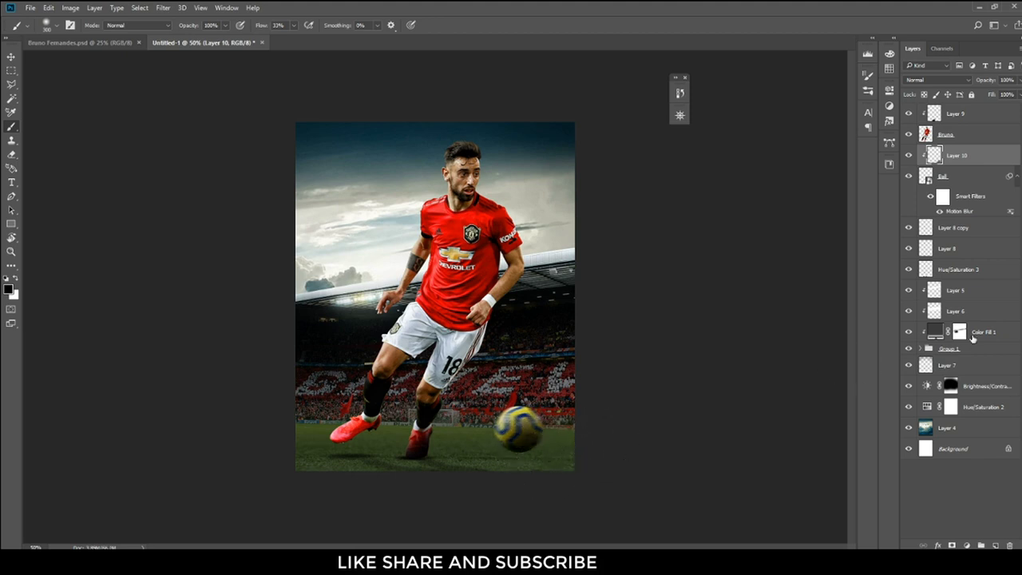
left_click(945, 251)
key("ctrl+j")
- Move the Layer 8 copy 2 shadow under the ball and make it wider and taller
key("v")
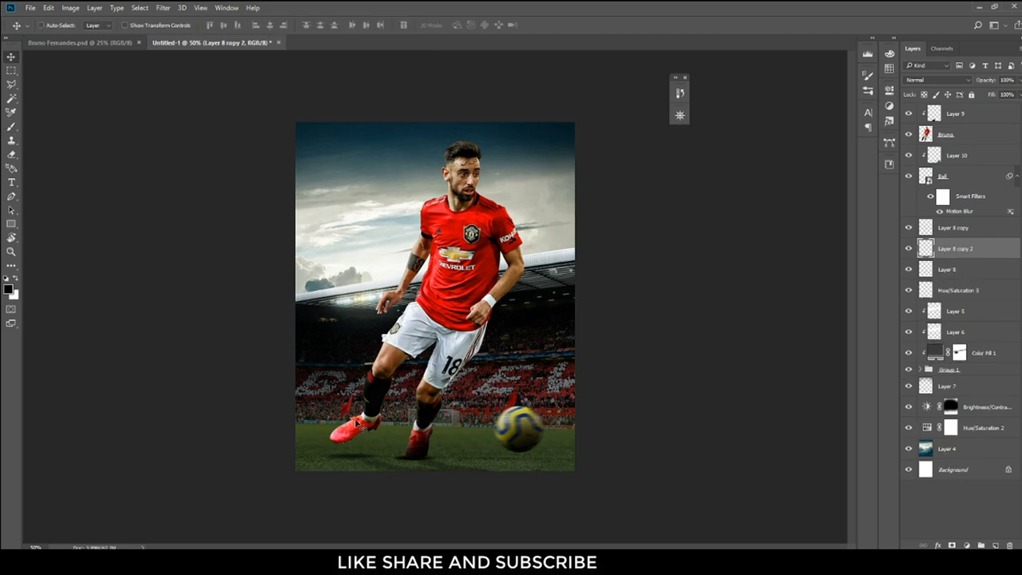
mouse_move(407, 403)
left_mouse_down()
mouse_move(477, 425)
mouse_move(471, 409)
left_mouse_up()
key("ctrl+plus")
key("ctrl+plus")
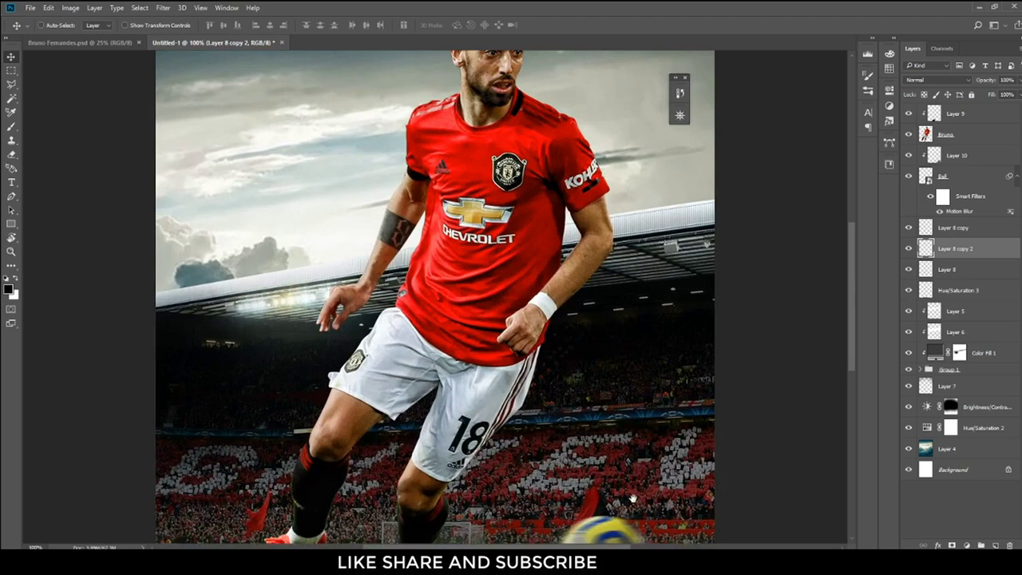
scroll(593, 262, "down", 5)
scroll(593, 262, "down", 1)
key("ctrl+t")
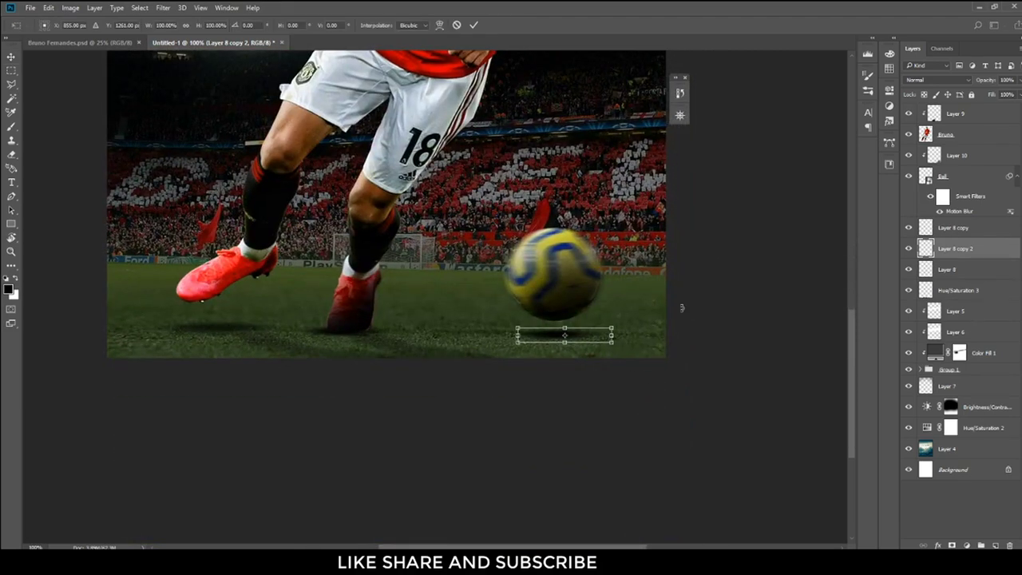
left_click_drag(612, 336, 638, 335)
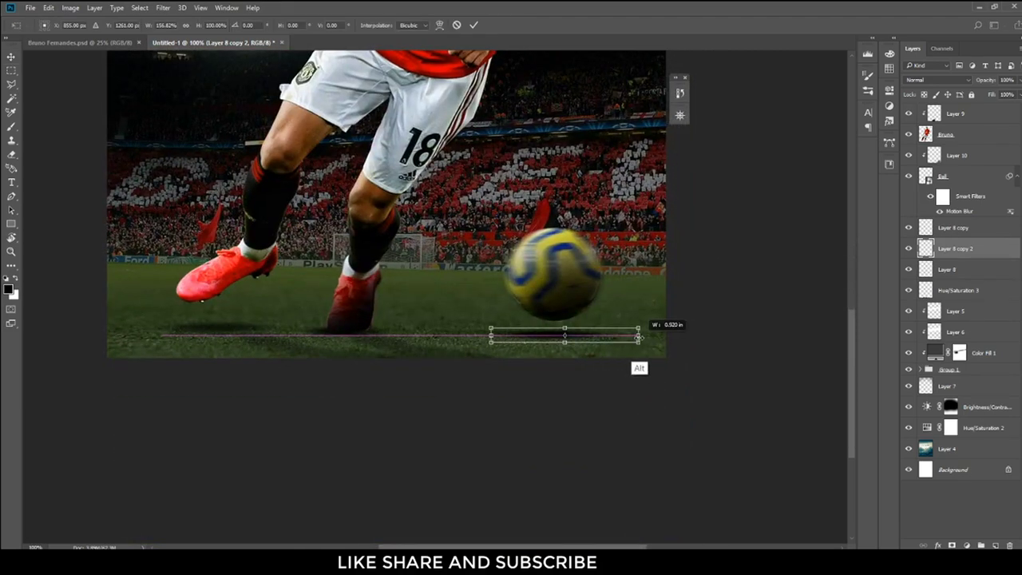
left_click_drag(578, 343, 615, 336)
key("Return")
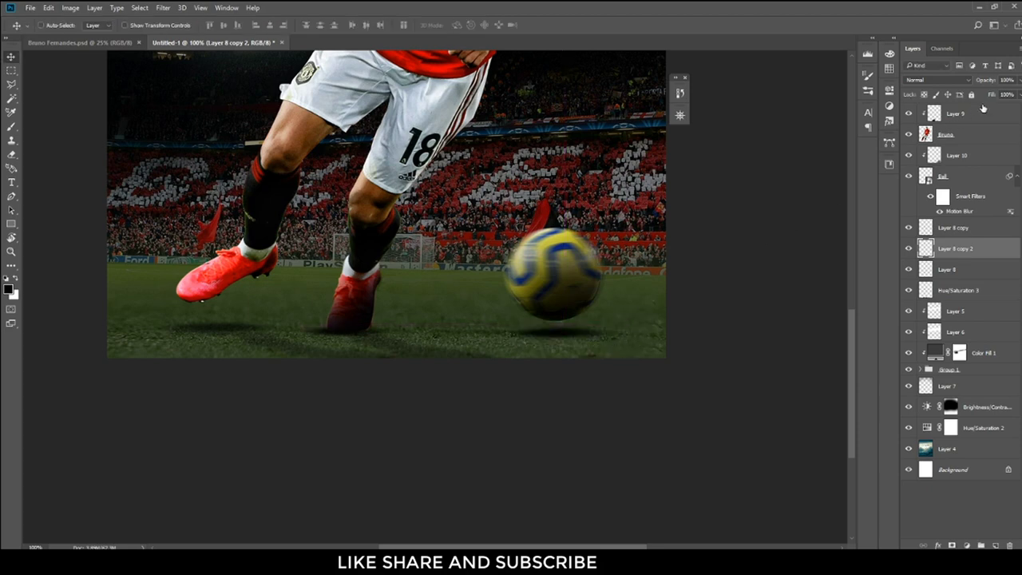
- Lower the ball shadow's fill to 52% and review the whole image upright
left_click_drag(991, 95, 967, 95)
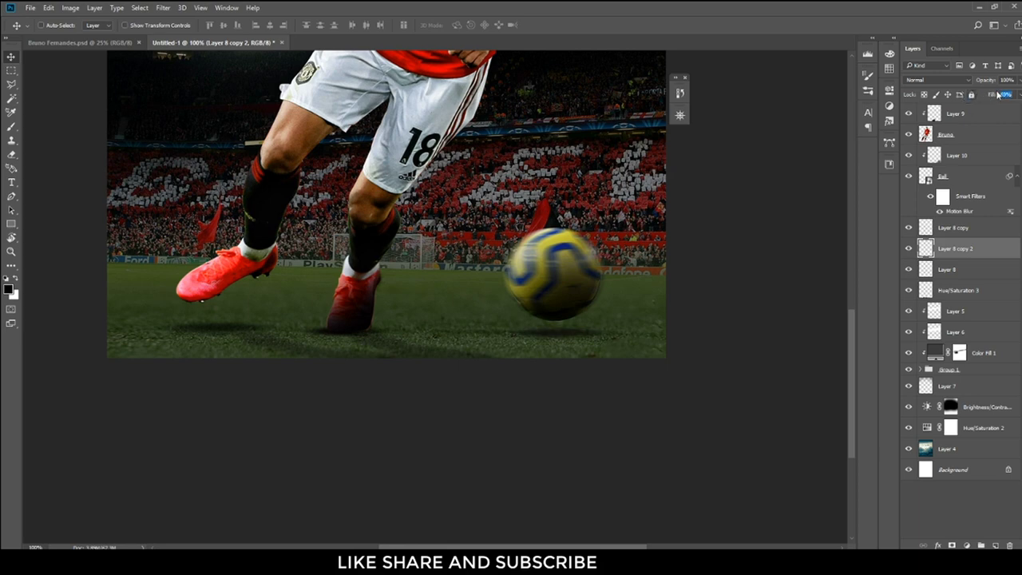
key("ctrl+minus")
key("ctrl+minus")
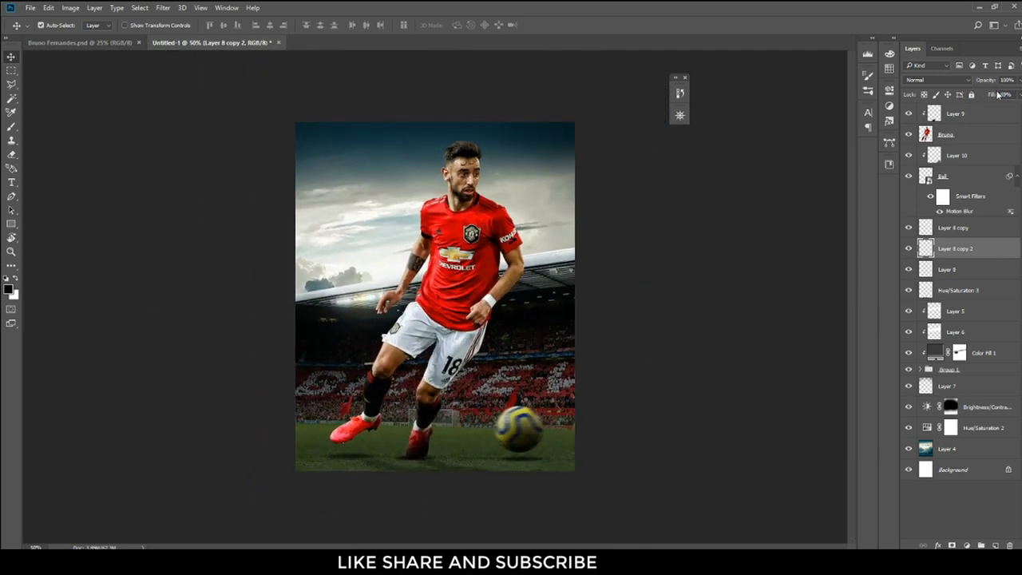
key("r")
mouse_move(487, 271)
left_mouse_down()
mouse_move(400, 341)
mouse_move(471, 249)
left_mouse_up()
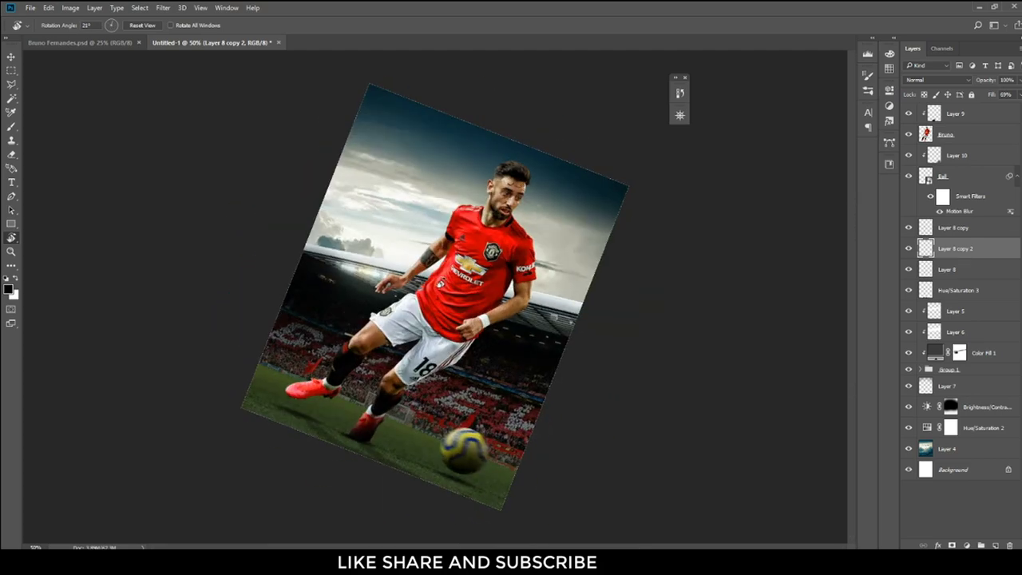
left_click(143, 25)
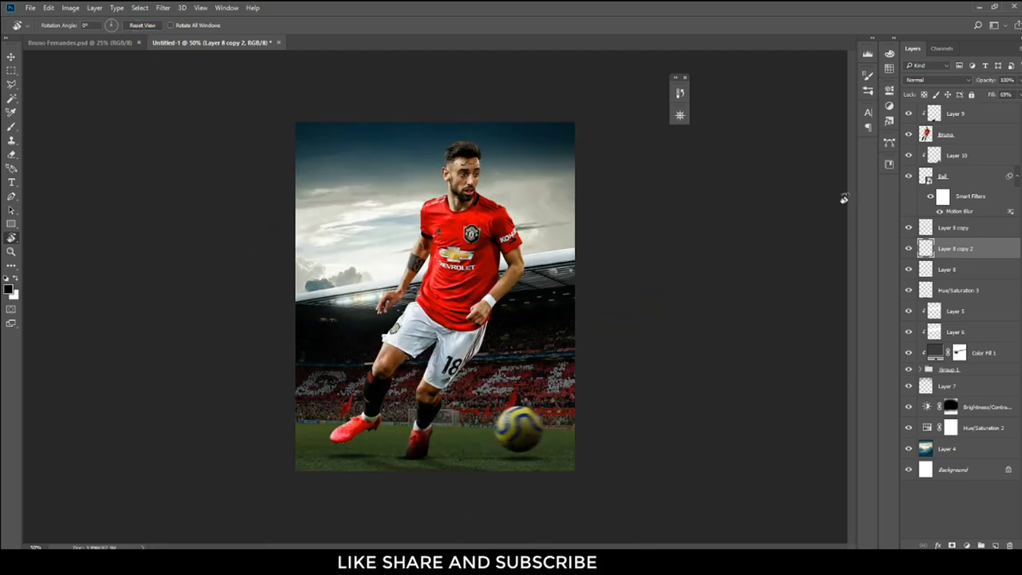
left_click(948, 135)
- Add a clipped Brightness/Contrast adjustment to Bruno with lowered brightness
left_click(966, 545)
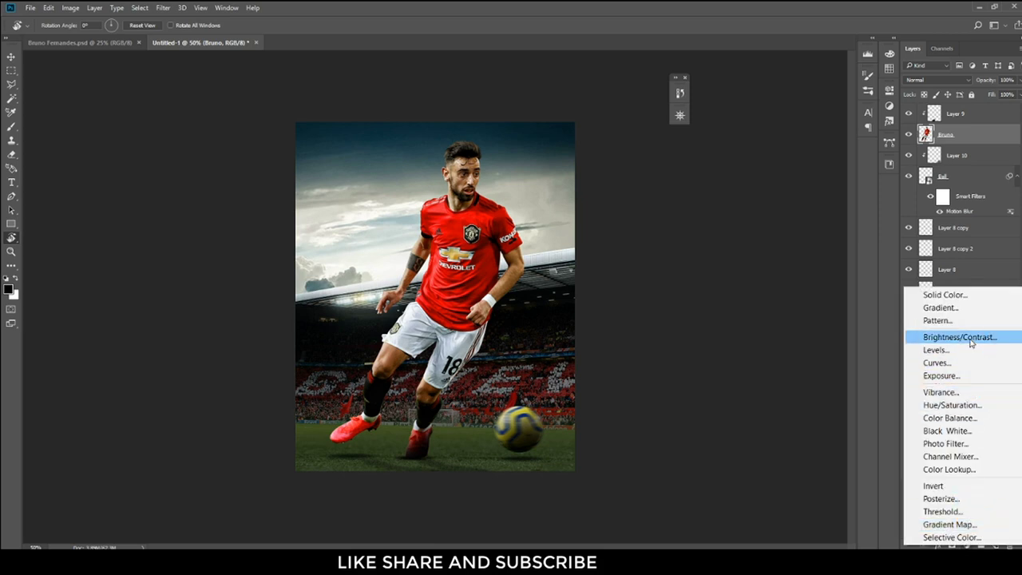
left_click(959, 337)
left_click_drag(790, 144, 761, 147)
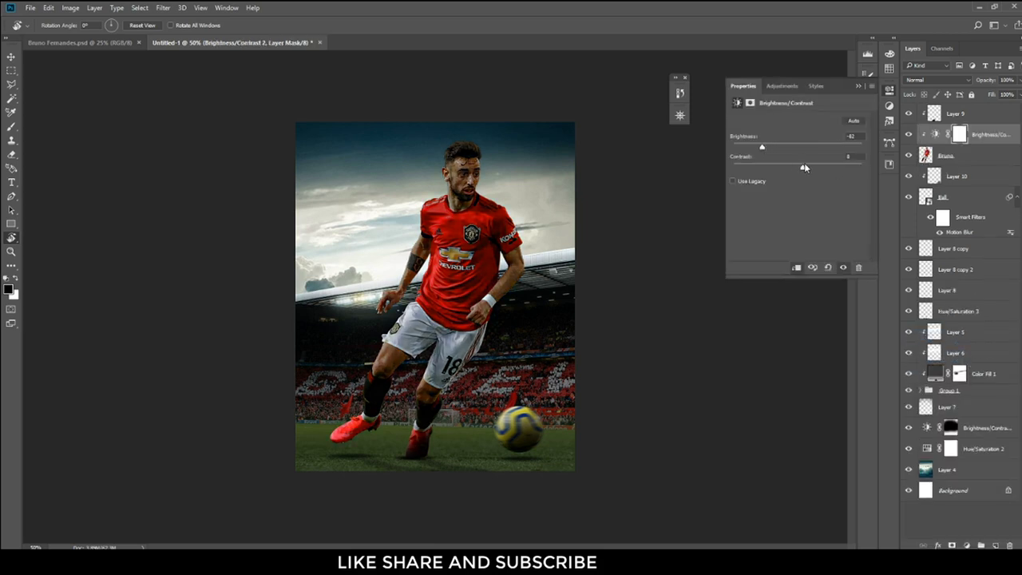
- Add a clipped Hue/Saturation adjustment to Bruno with saturation at -19
left_click(965, 160)
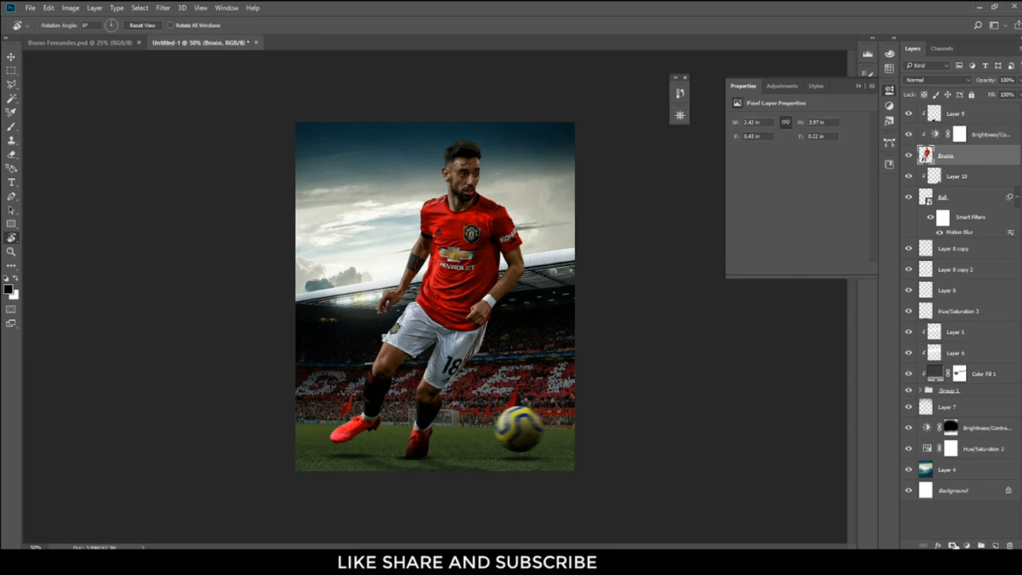
left_click(965, 546)
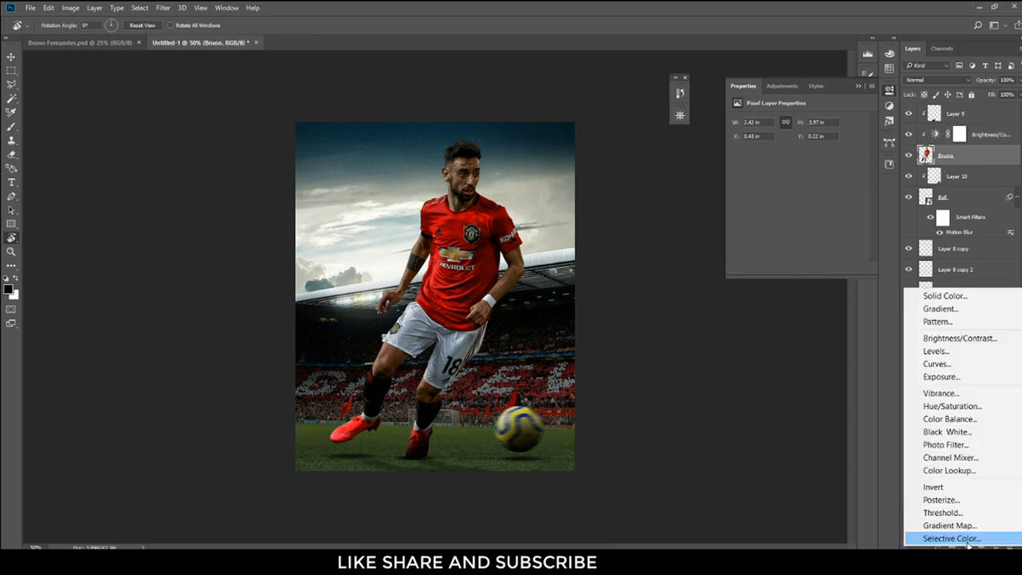
left_click(958, 407)
left_click_drag(797, 177, 785, 181)
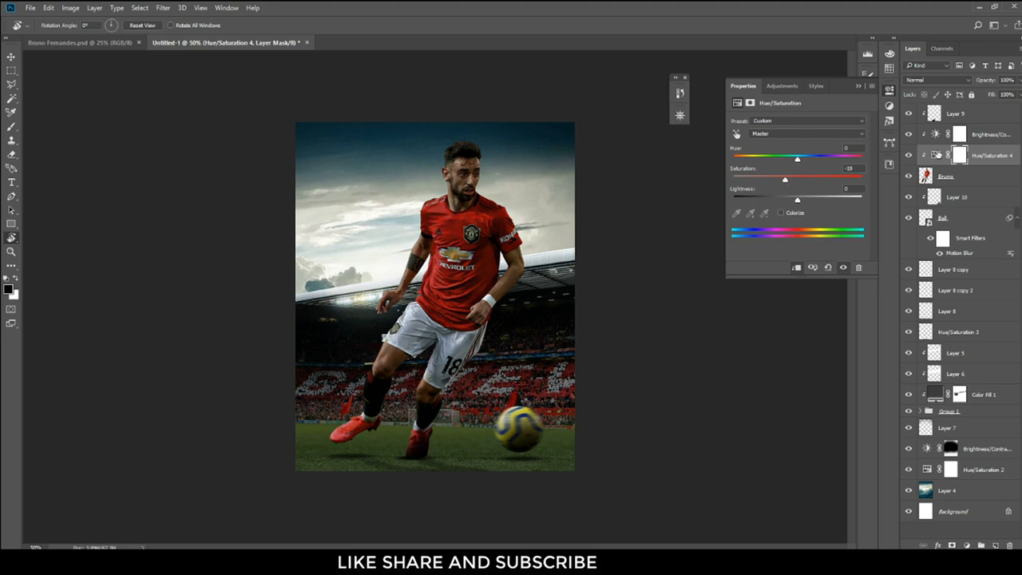
left_click(961, 133)
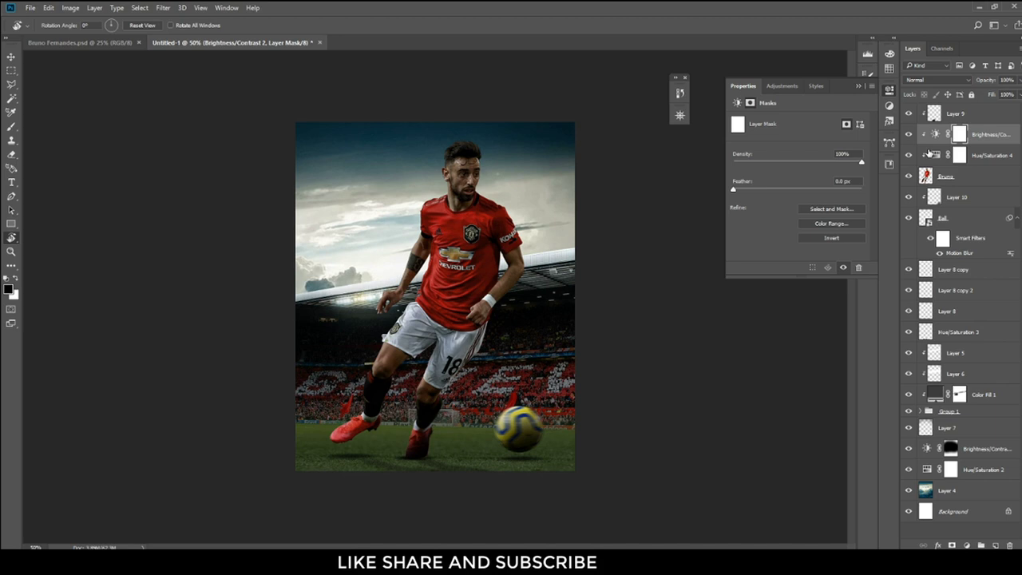
- At 200% zoom with a rotated view, brighten the forearm on the Brightness/Contrast 2 mask with a small white brush
key("ctrl+plus")
key("ctrl+plus")
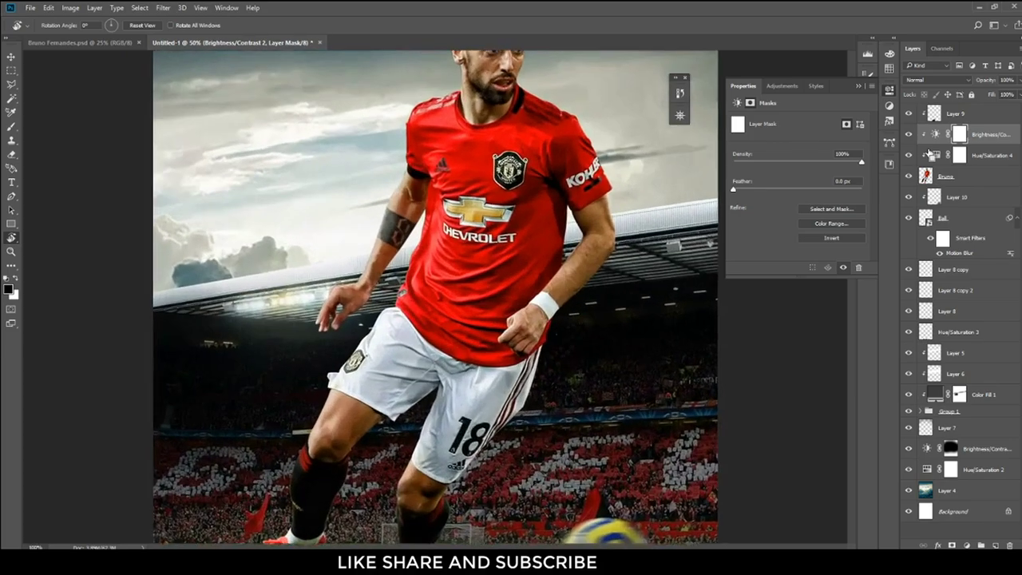
key("ctrl+plus")
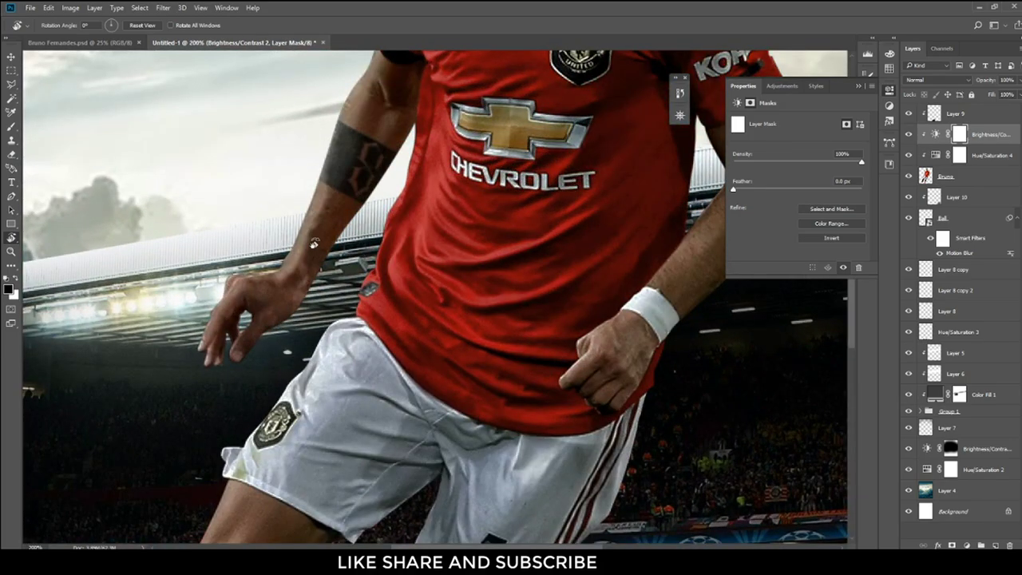
left_click_drag(339, 227, 421, 262)
key("b")
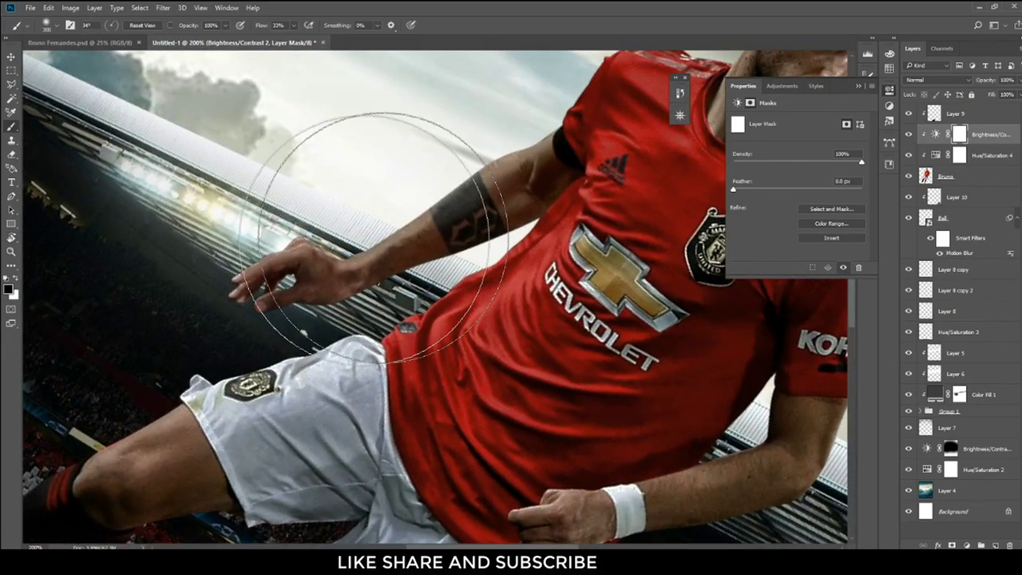
key("bracketleft")
key("bracketleft")
key("bracketleft")
key("bracketleft")
key("bracketleft")
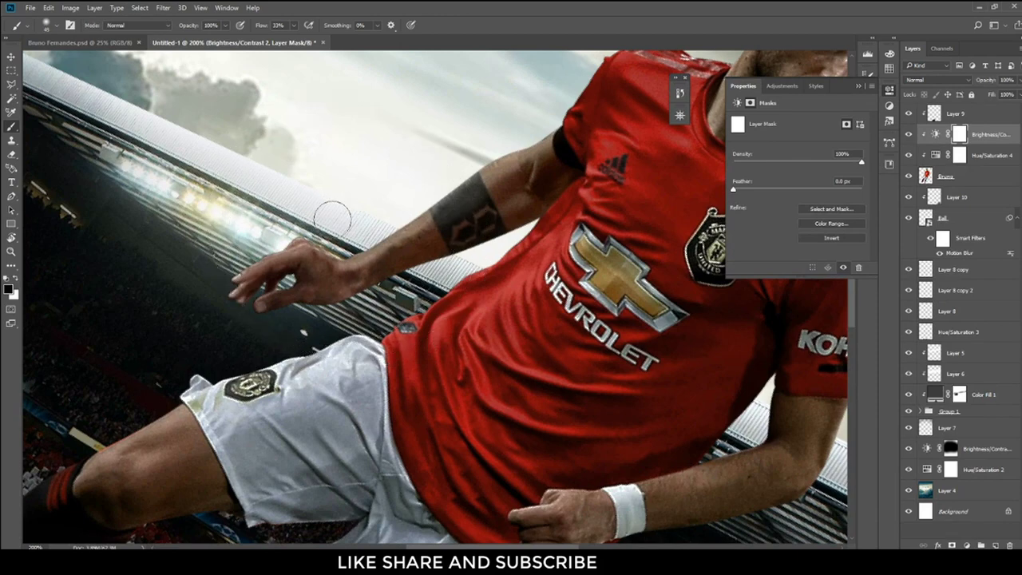
key("bracketleft")
mouse_move(327, 244)
left_mouse_down()
mouse_move(433, 200)
mouse_move(542, 132)
mouse_move(372, 232)
mouse_move(351, 256)
mouse_move(442, 153)
mouse_move(423, 176)
mouse_move(495, 156)
mouse_move(531, 169)
left_mouse_up()
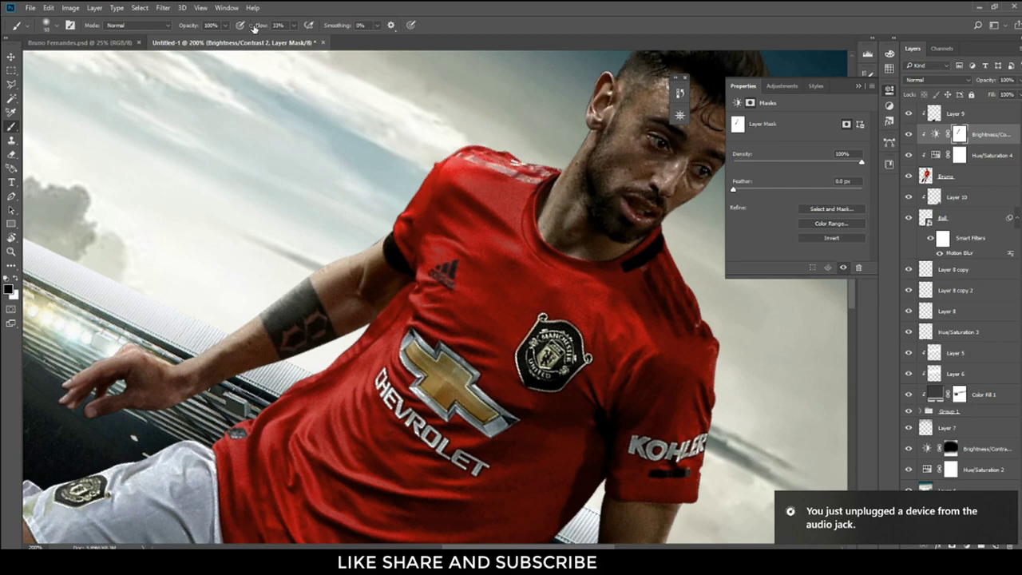
type("100")
key("Return")
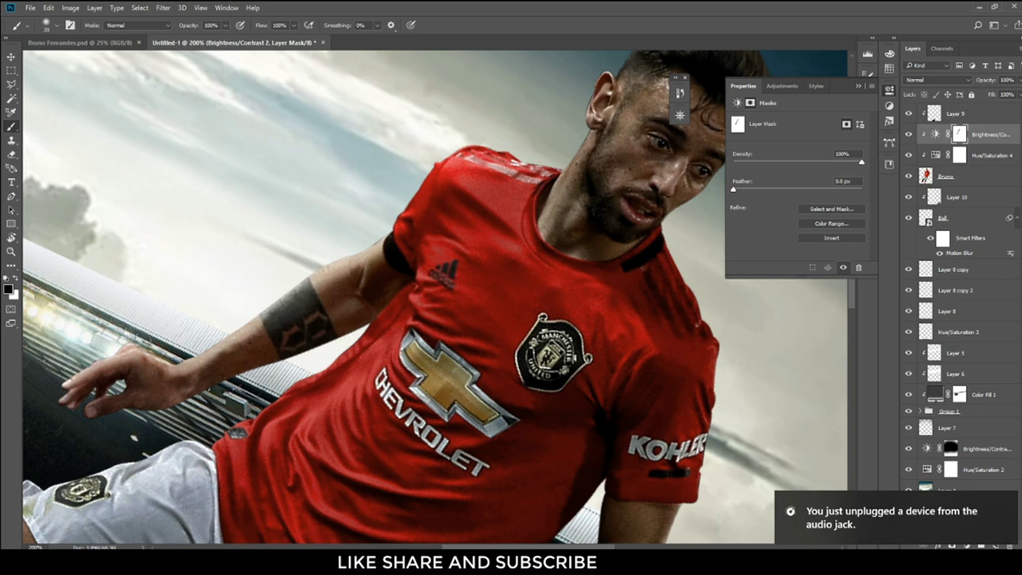
- Brighten the upper arm, shoulder, neck, jaw and cheeks up to the hairline on the mask
left_click_drag(265, 296, 350, 250)
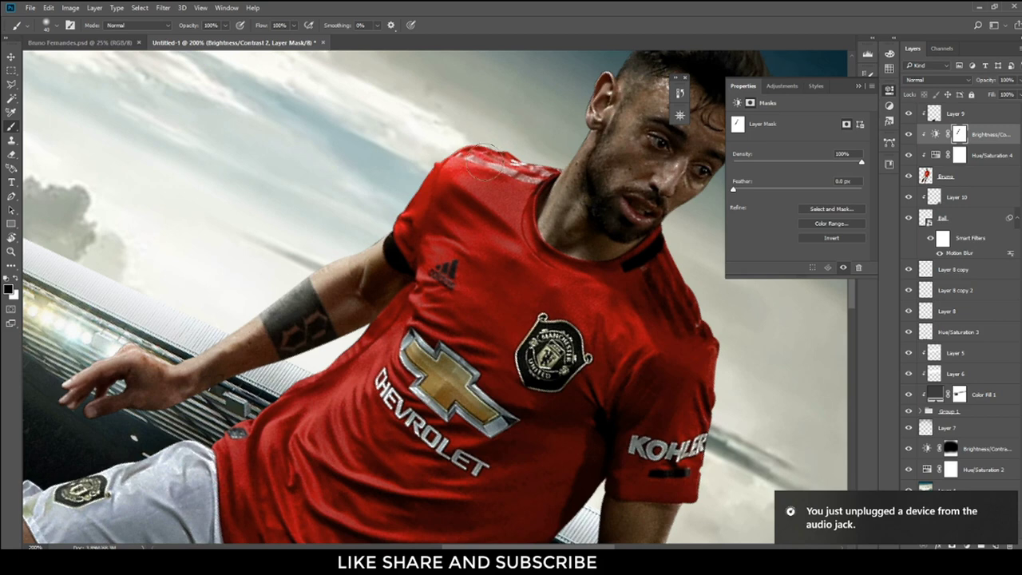
left_click_drag(485, 162, 476, 170)
left_click_drag(562, 148, 464, 219)
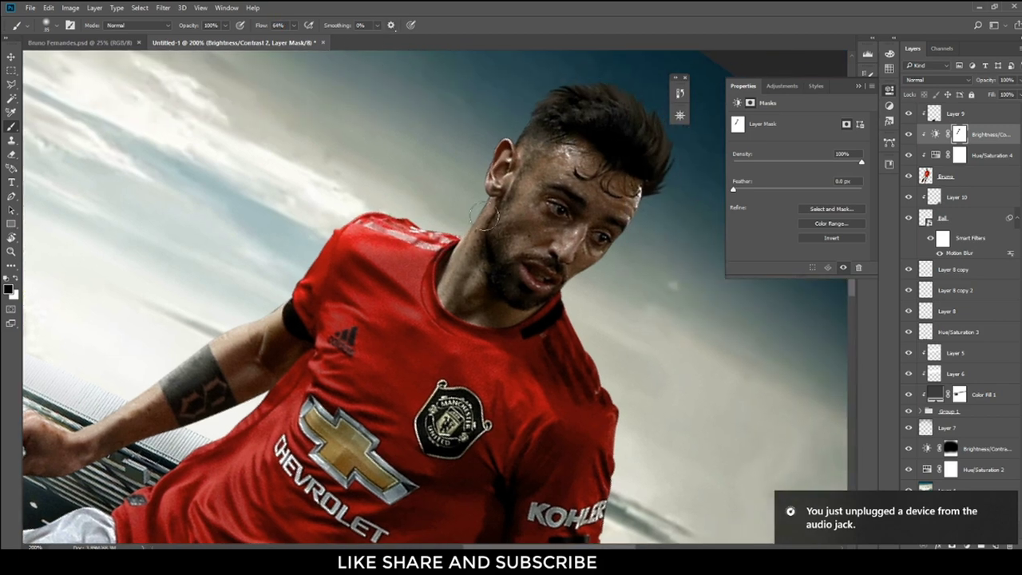
left_click_drag(484, 214, 451, 249)
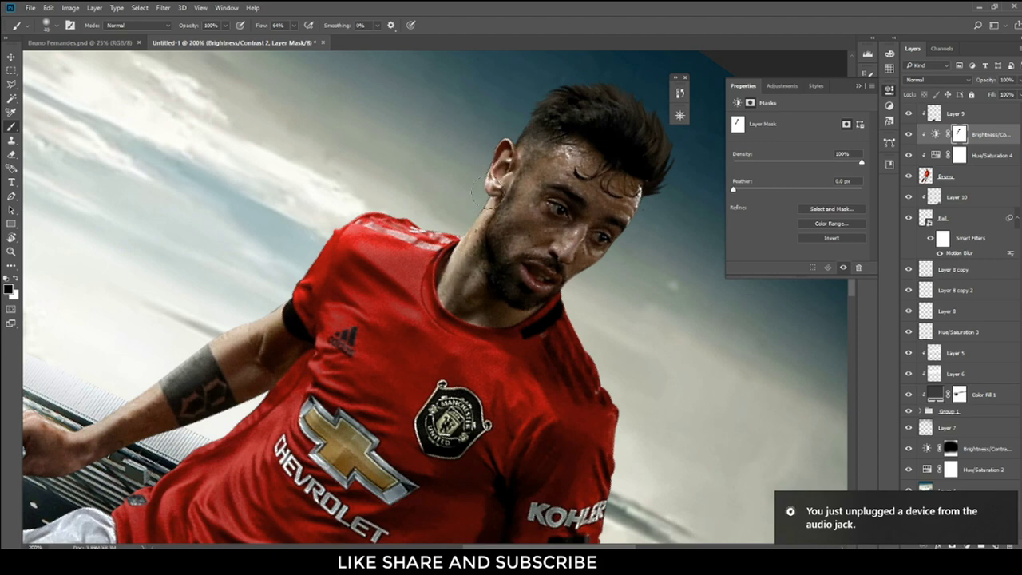
key("bracketright")
key("bracketright")
key("bracketright")
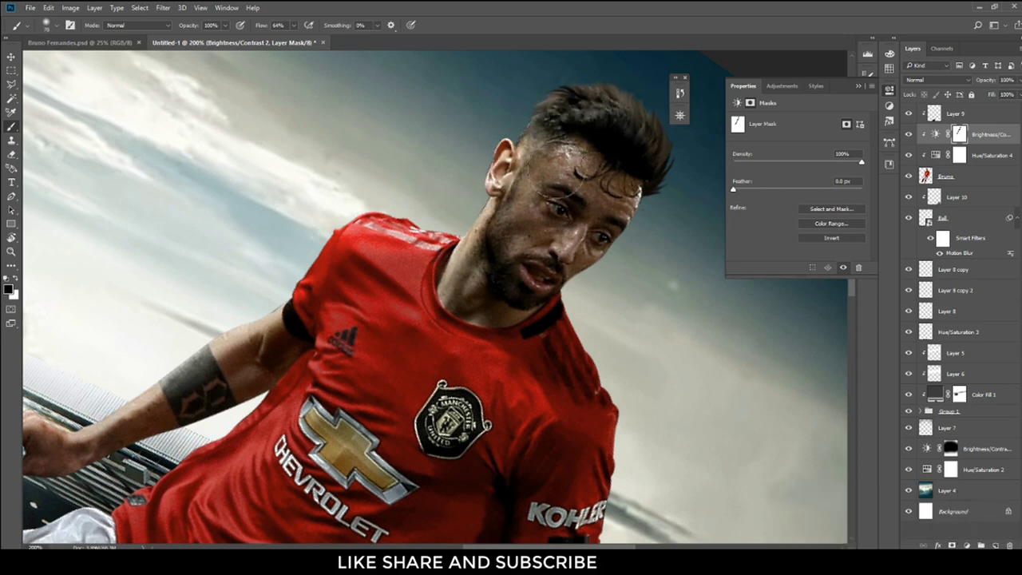
mouse_move(551, 152)
left_mouse_down()
mouse_move(543, 212)
mouse_move(495, 272)
left_mouse_up()
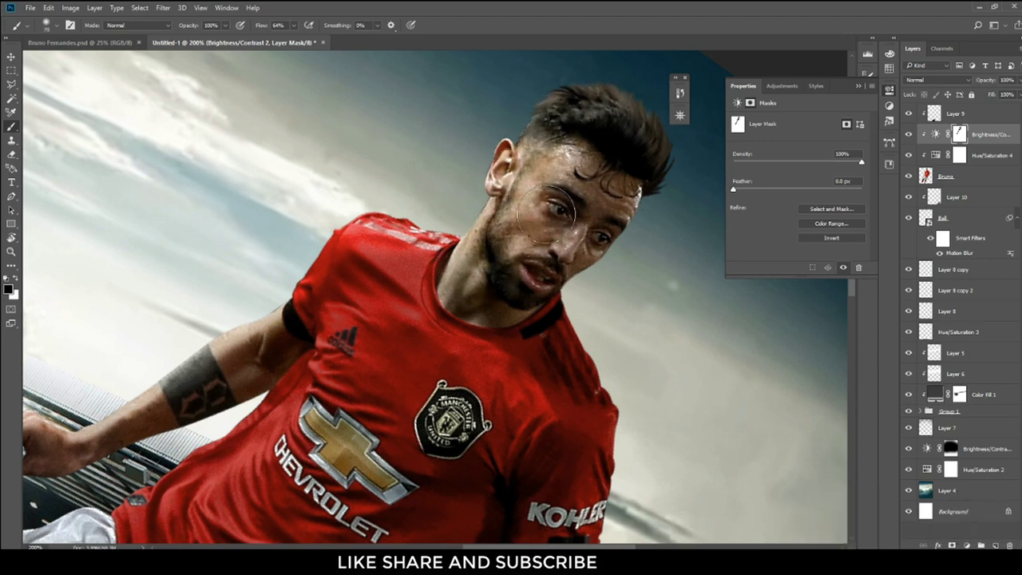
left_click_drag(553, 202, 441, 230)
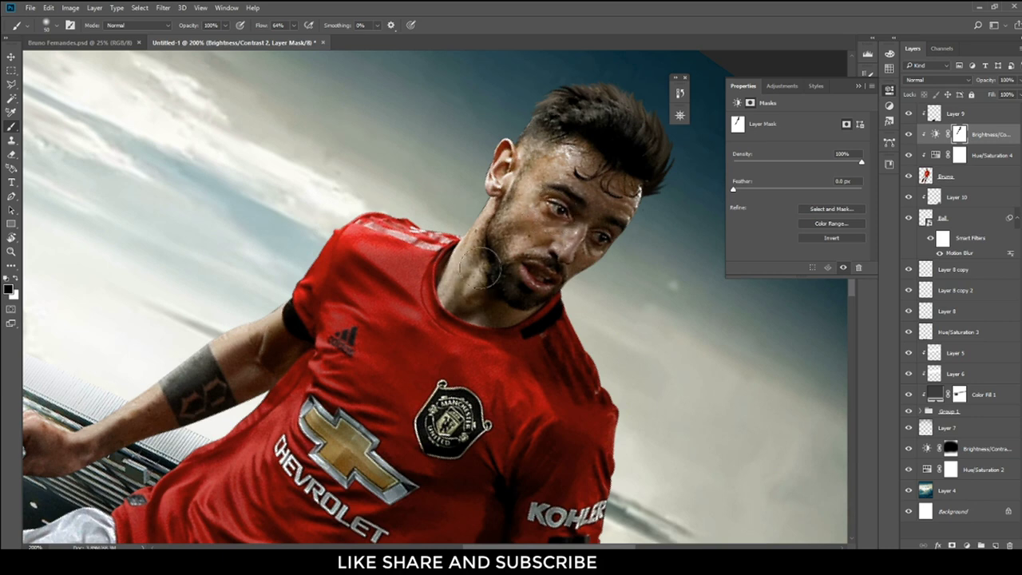
mouse_move(610, 272)
left_mouse_down()
mouse_move(599, 240)
mouse_move(662, 196)
mouse_move(567, 299)
left_mouse_up()
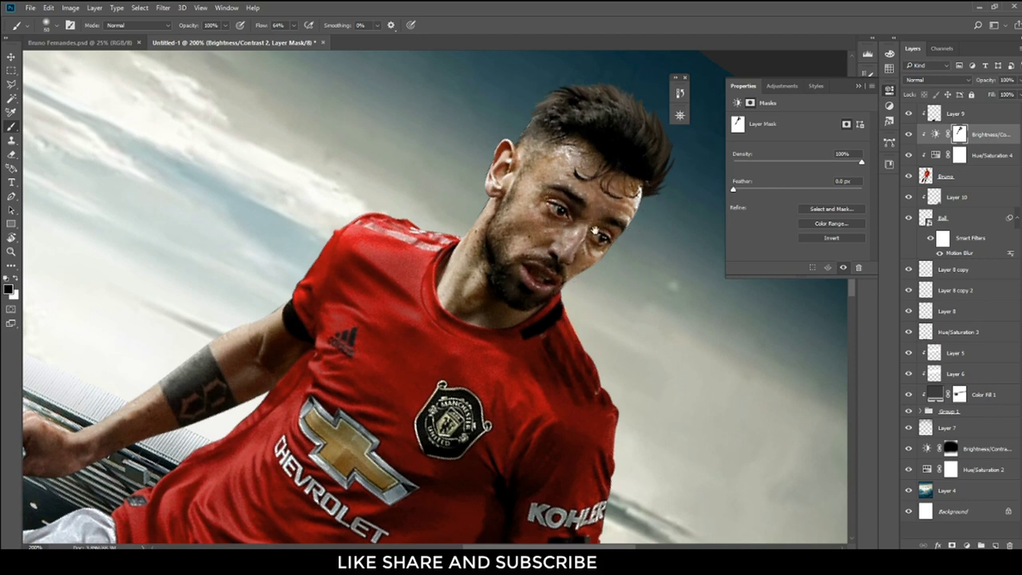
left_click_drag(574, 304, 513, 214)
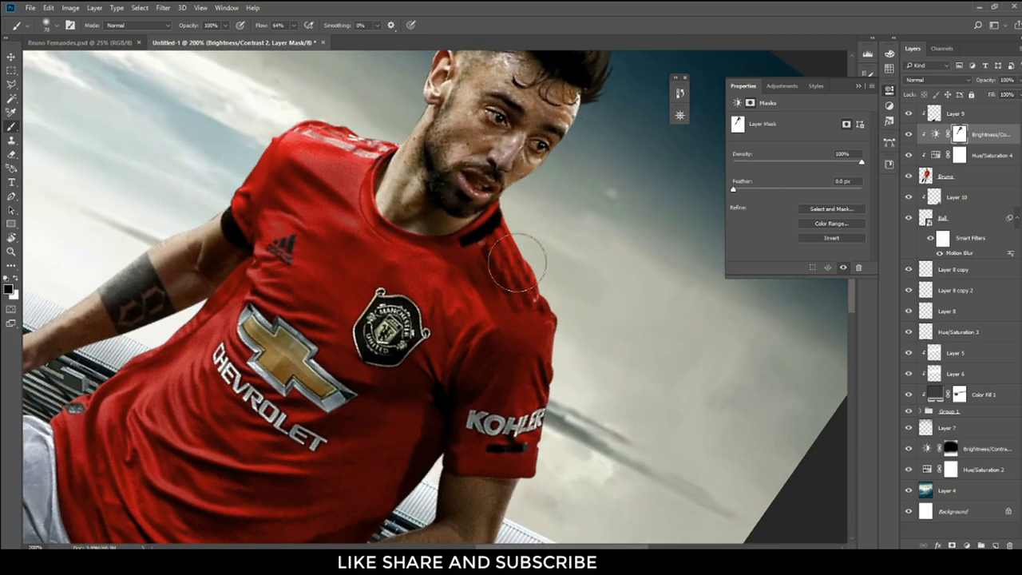
- Paint the forearm, wrist and hand onto the mask with a smaller brush
left_click_drag(531, 438, 557, 271)
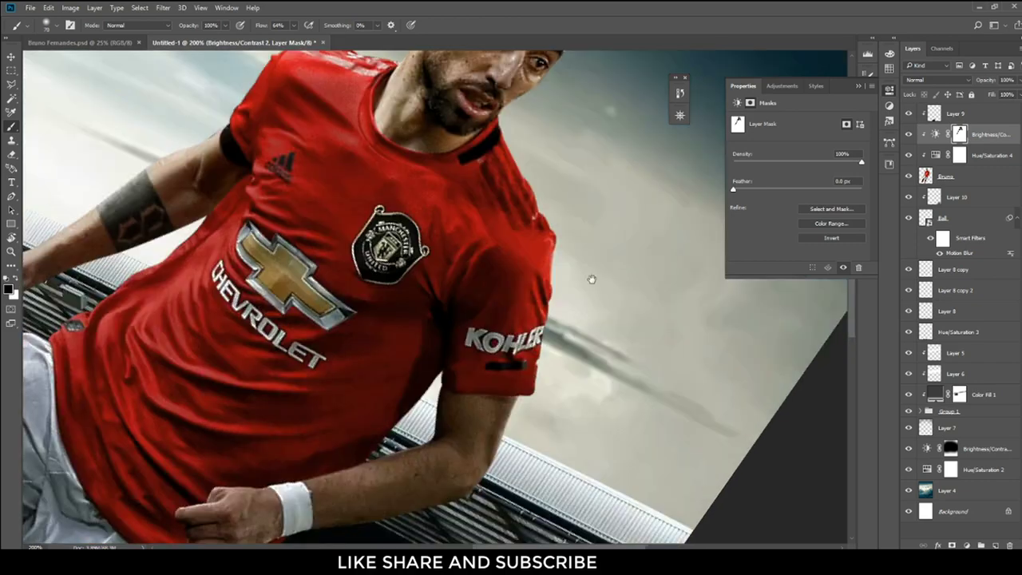
left_click_drag(533, 406, 658, 257)
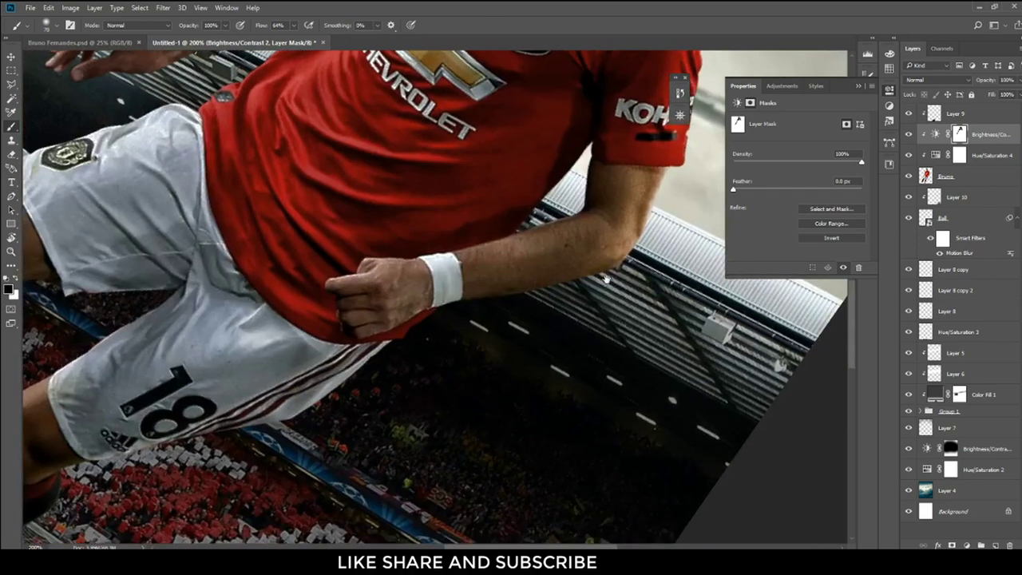
key("bracketleft")
key("bracketleft")
key("bracketleft")
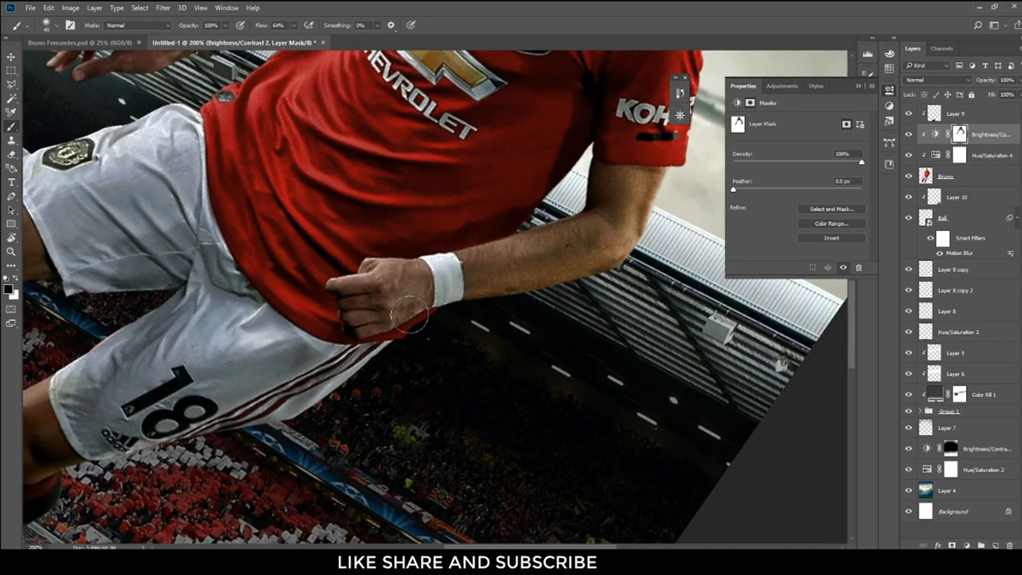
mouse_move(546, 297)
left_mouse_down()
mouse_move(407, 312)
mouse_move(443, 320)
mouse_move(308, 412)
left_mouse_up()
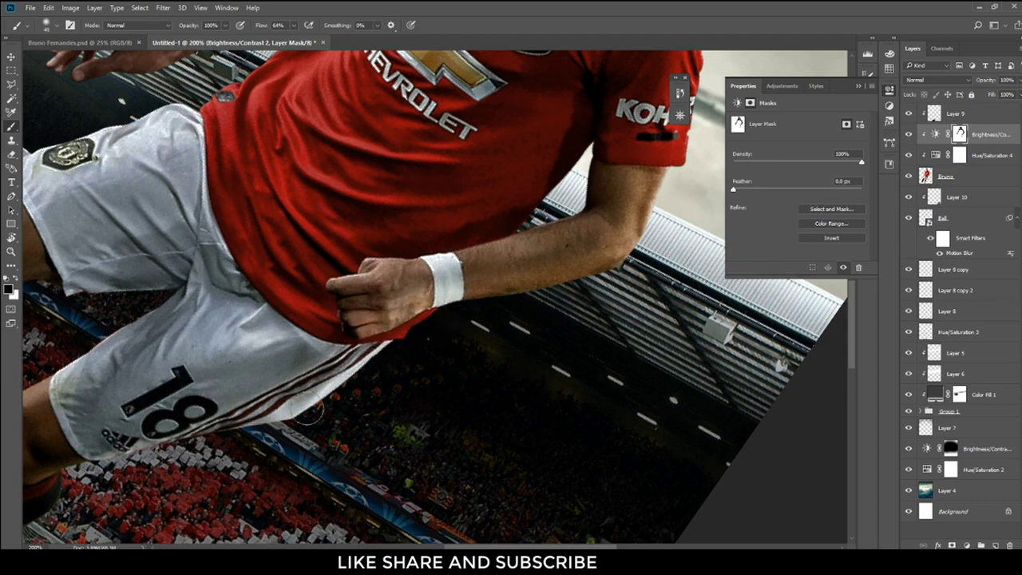
- Look over the legs, boot, shorts and chest logo, and zoom out to the whole poster
mouse_move(399, 360)
left_mouse_down()
mouse_move(557, 221)
mouse_move(447, 295)
mouse_move(352, 327)
mouse_move(279, 383)
mouse_move(304, 381)
mouse_move(393, 291)
left_mouse_up()
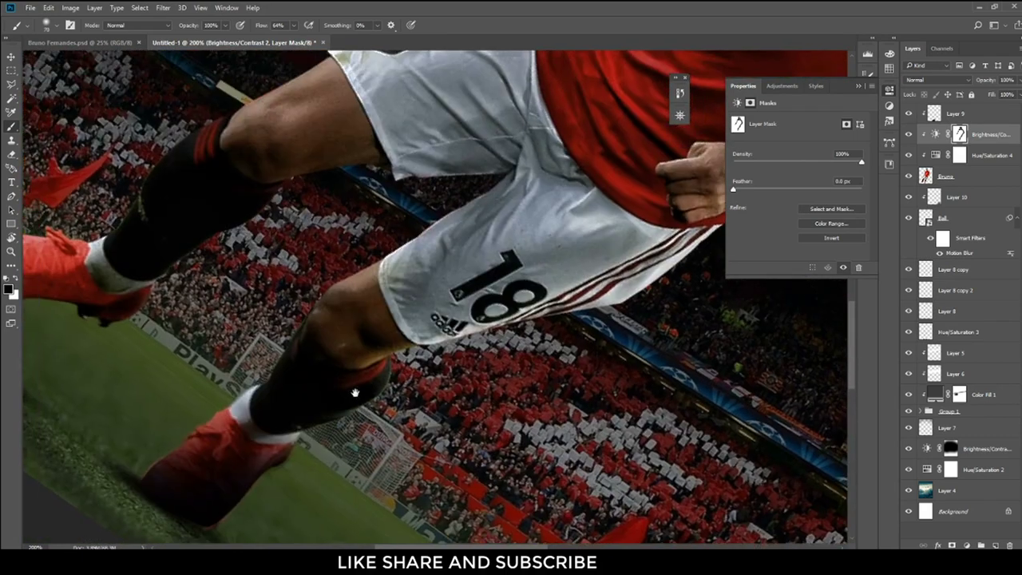
left_click_drag(186, 228, 194, 314)
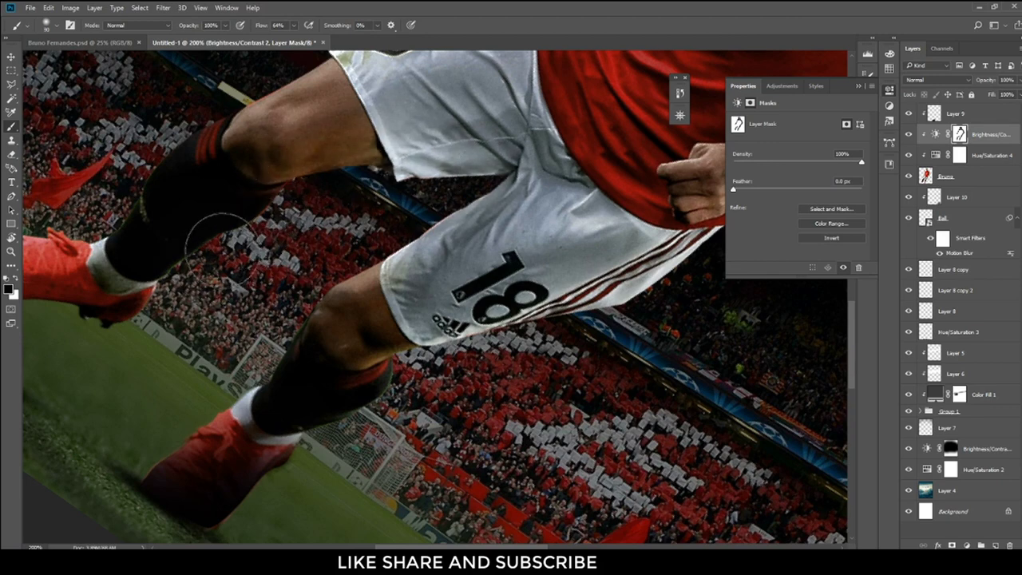
left_click_drag(108, 228, 131, 299)
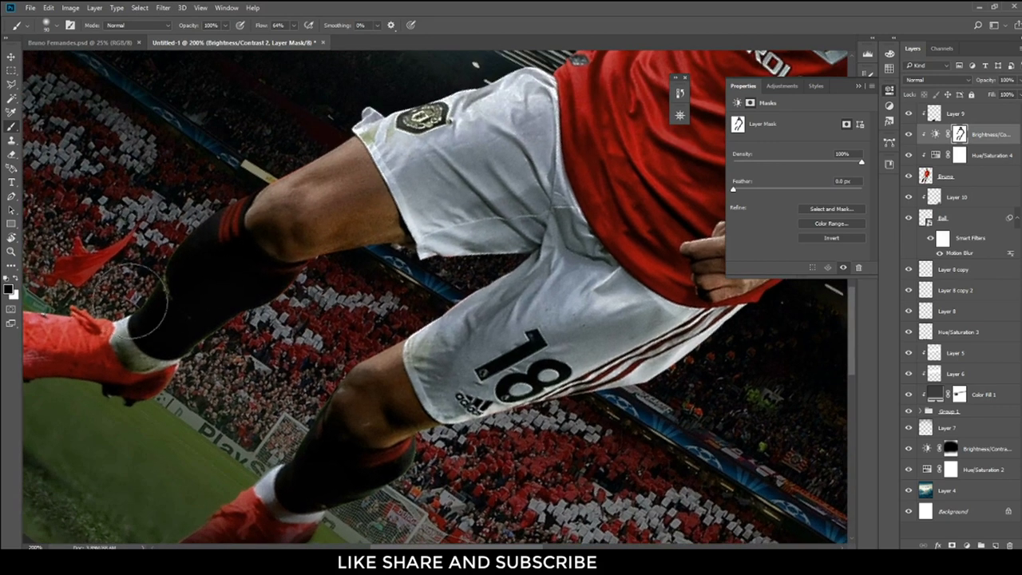
left_click_drag(367, 132, 295, 203)
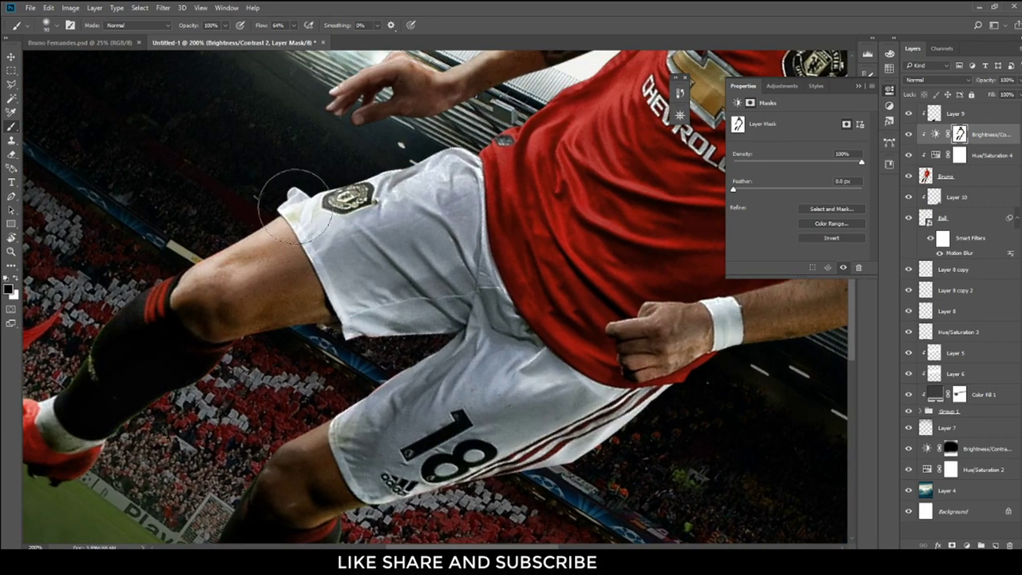
mouse_move(501, 143)
left_mouse_down()
mouse_move(413, 200)
mouse_move(527, 102)
left_mouse_up()
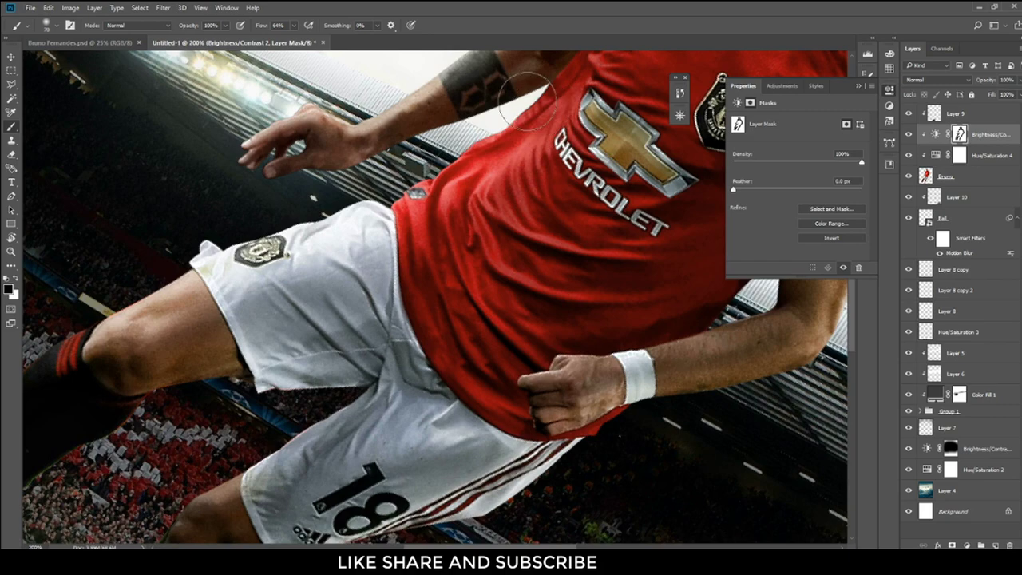
key("ctrl+minus")
key("ctrl+minus")
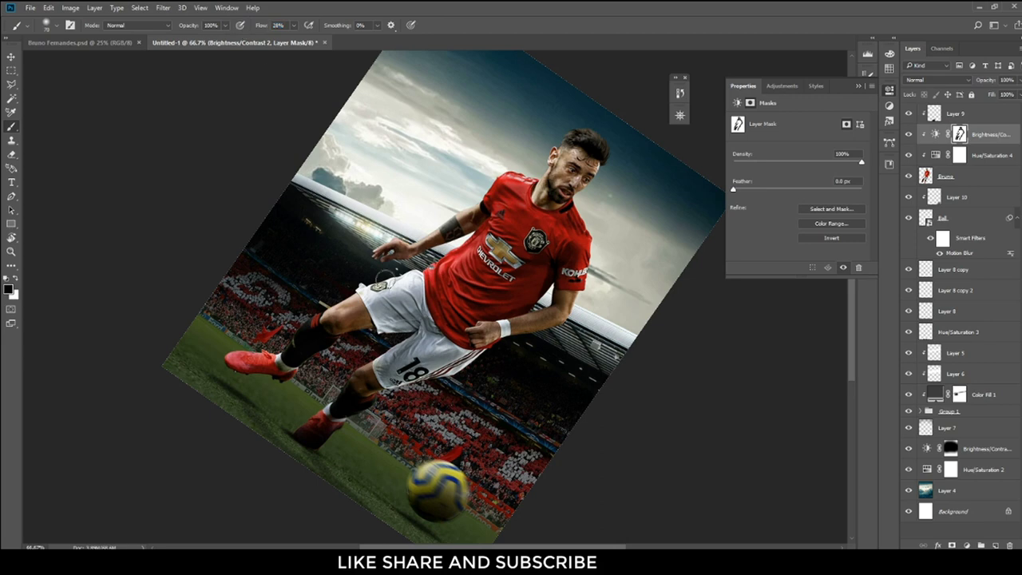
key("bracketright")
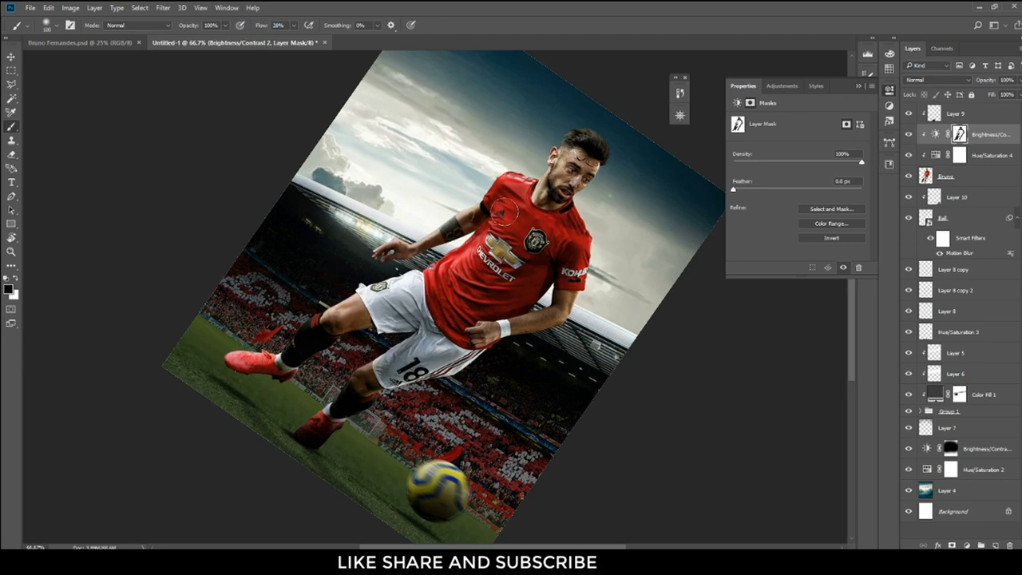
key("bracketright")
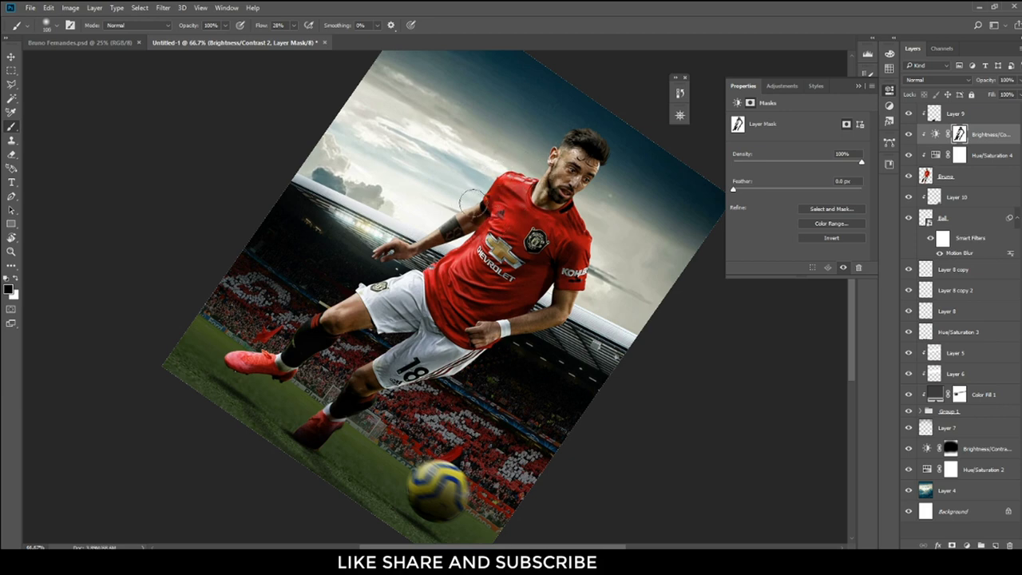
key("bracketleft")
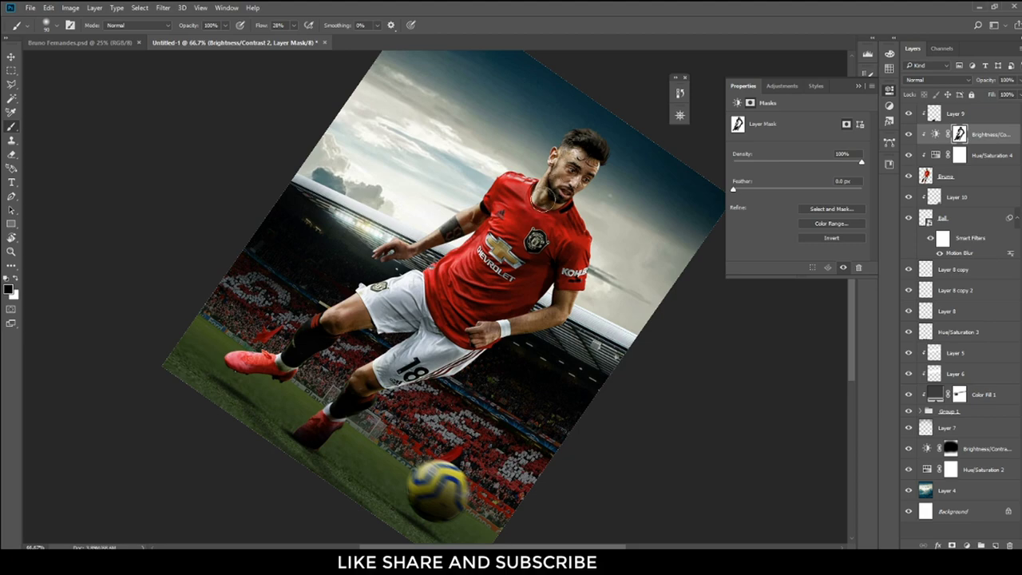
key("r")
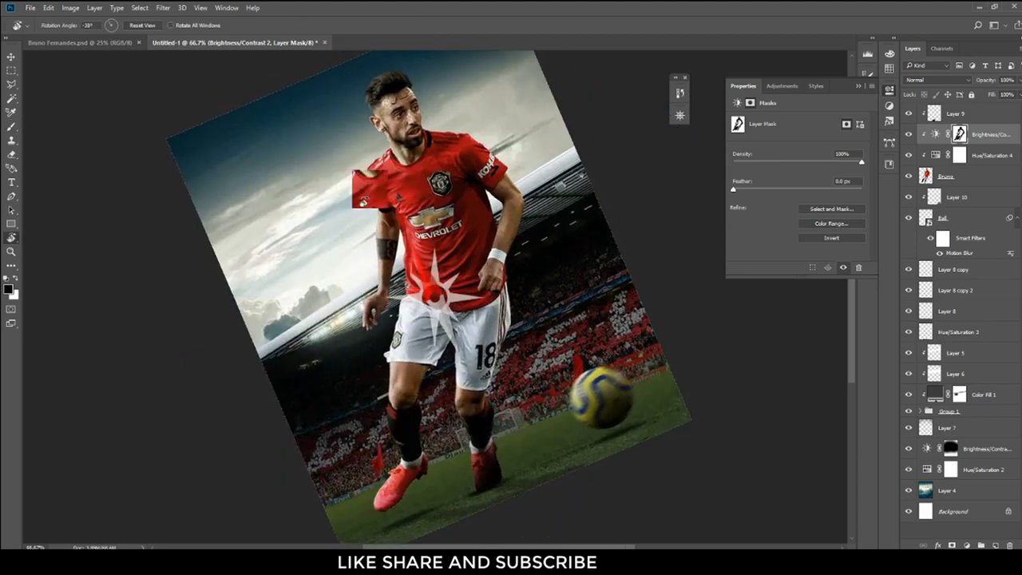
left_click_drag(559, 200, 519, 176)
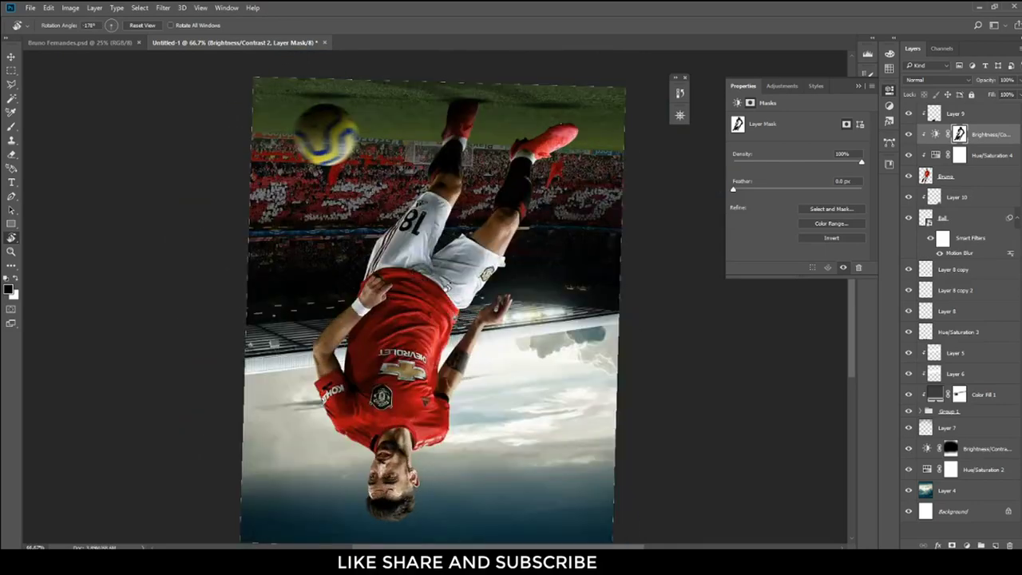
mouse_move(435, 295)
left_mouse_down()
mouse_move(383, 323)
mouse_move(396, 285)
left_mouse_up()
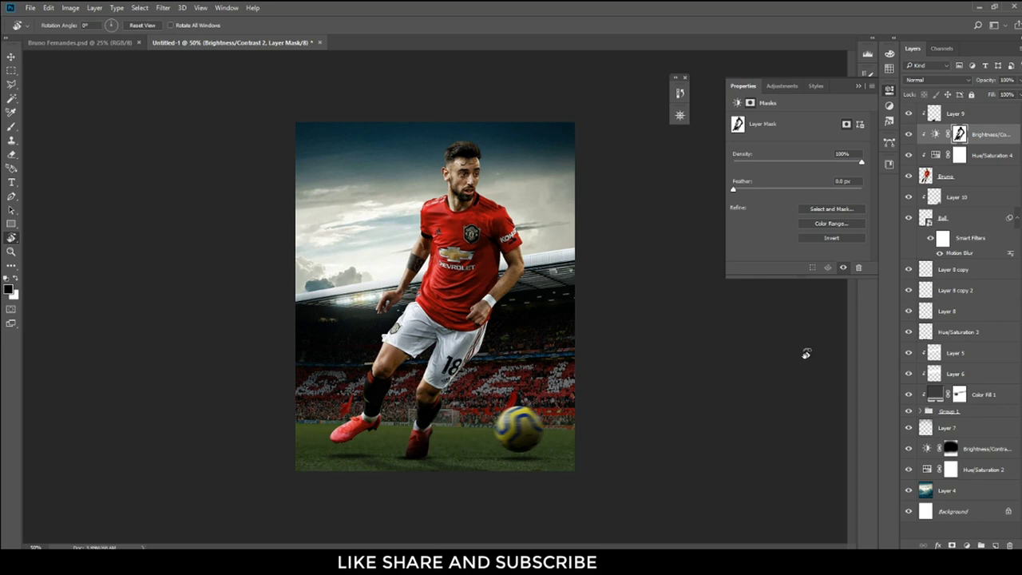
- Add unclipped Layer 11 at the top and paint white light over the clouds left of the player
key("ctrl+shift+alt+n")
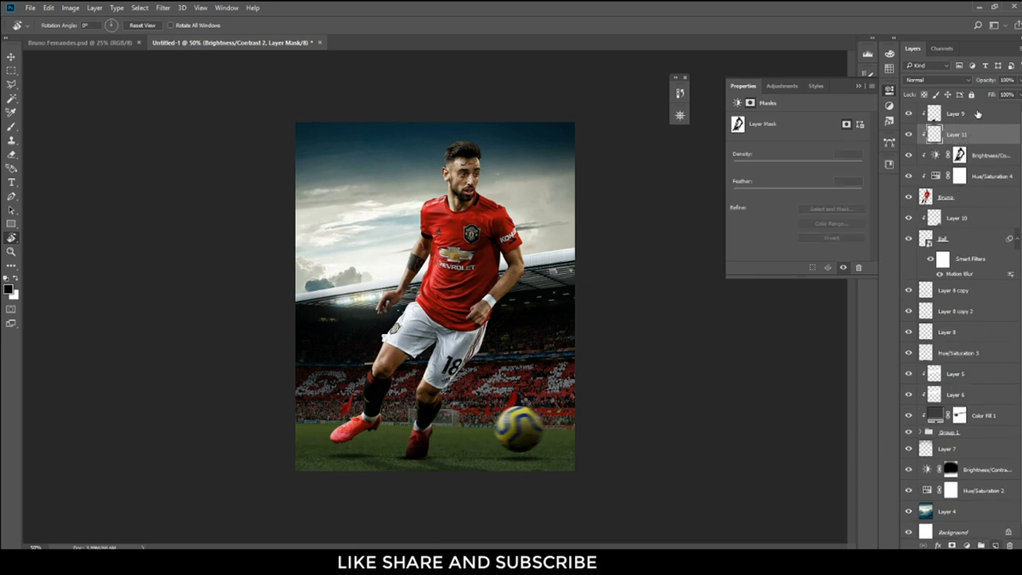
left_click(961, 134)
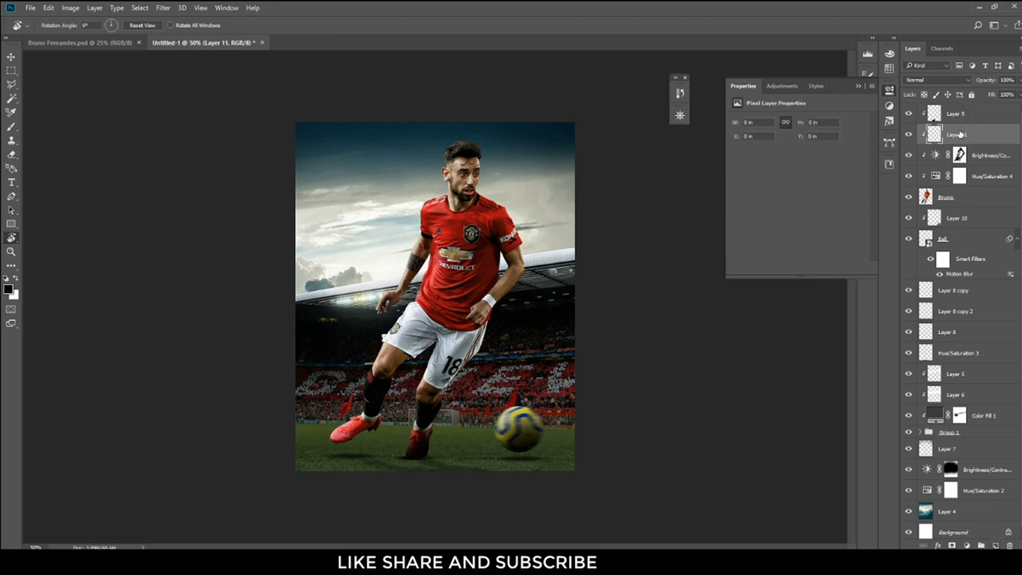
left_click_drag(960, 134, 960, 112)
key("ctrl+alt+g")
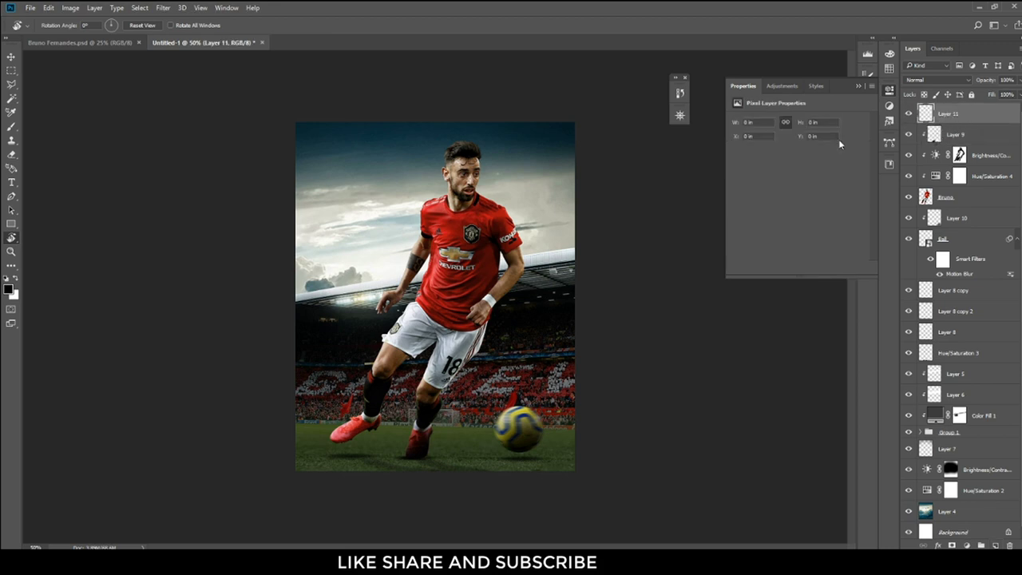
key("b")
key("x")
key("bracketright")
key("bracketright")
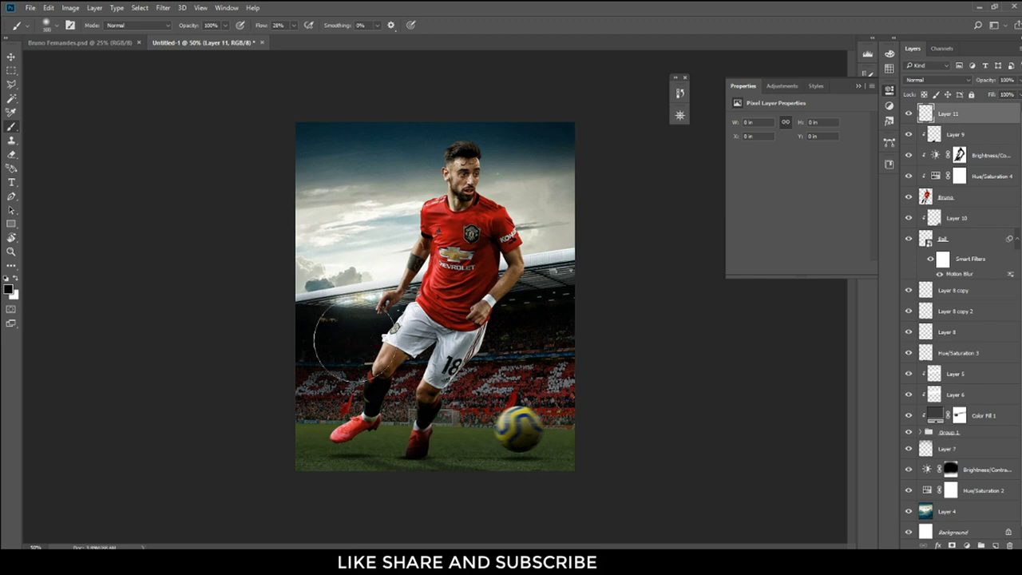
key("bracketright")
key("bracketright")
key("bracketright")
key("bracketright")
key("bracketright")
key("bracketright")
key("bracketright")
key("bracketleft")
key("bracketleft")
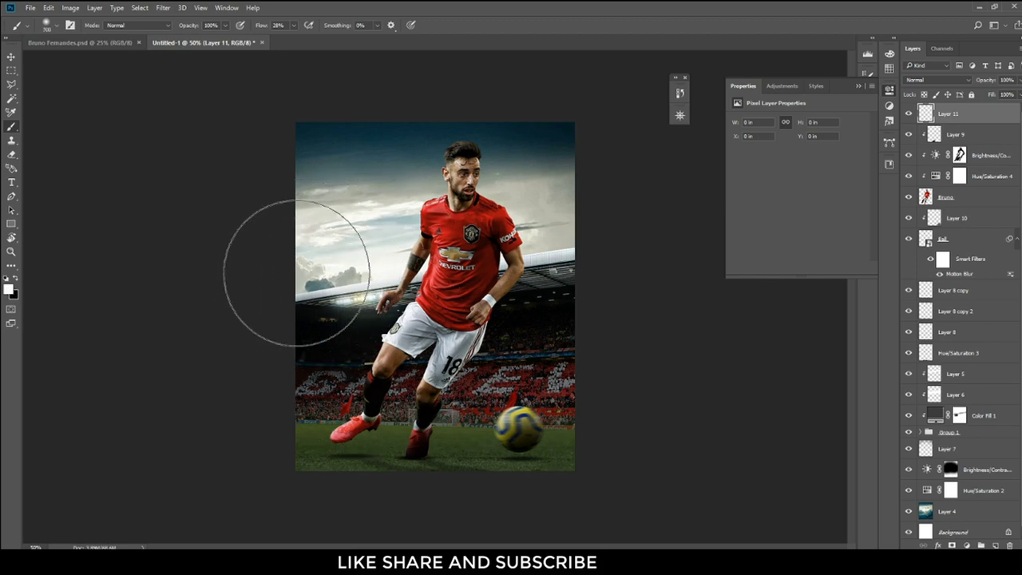
key("bracketleft")
mouse_move(365, 285)
left_mouse_down()
mouse_move(376, 217)
mouse_move(387, 235)
left_mouse_up()
- Blend Layer 11 as Overlay, brighten the sky around the arm, and lower its fill to 49%
left_click(918, 82)
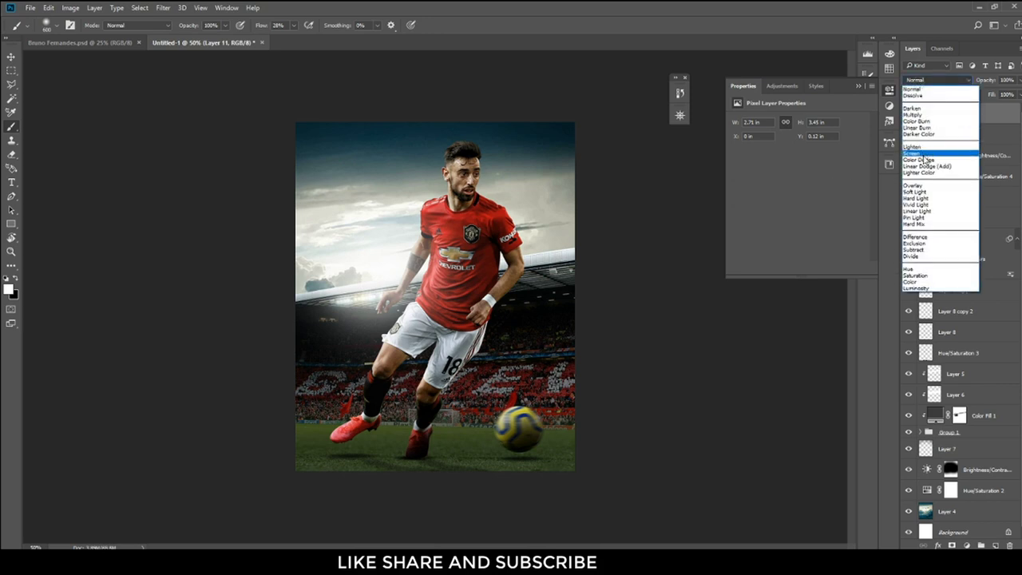
left_click(926, 190)
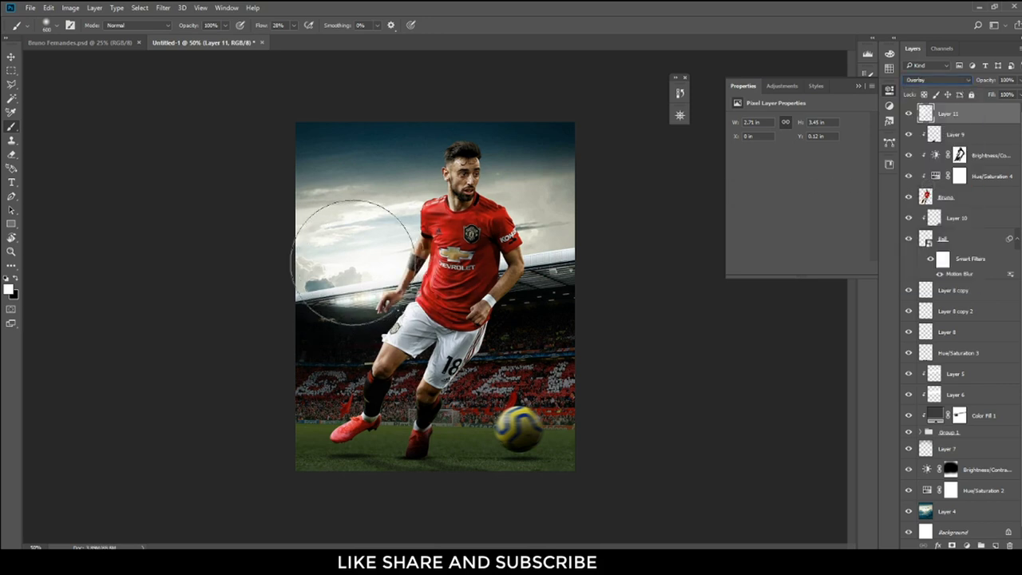
left_click_drag(417, 221, 365, 205)
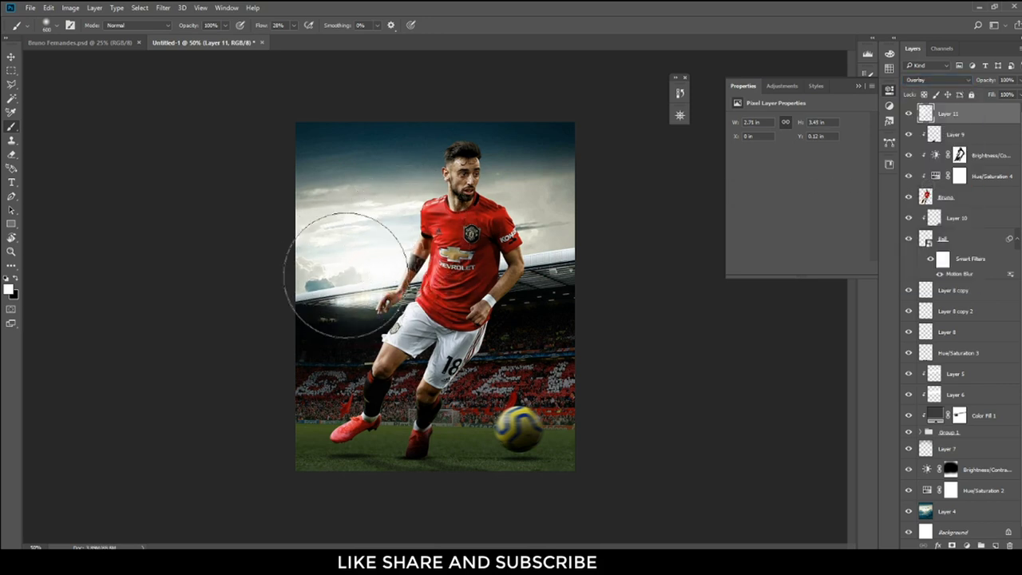
key("ctrl+plus")
key("ctrl+plus")
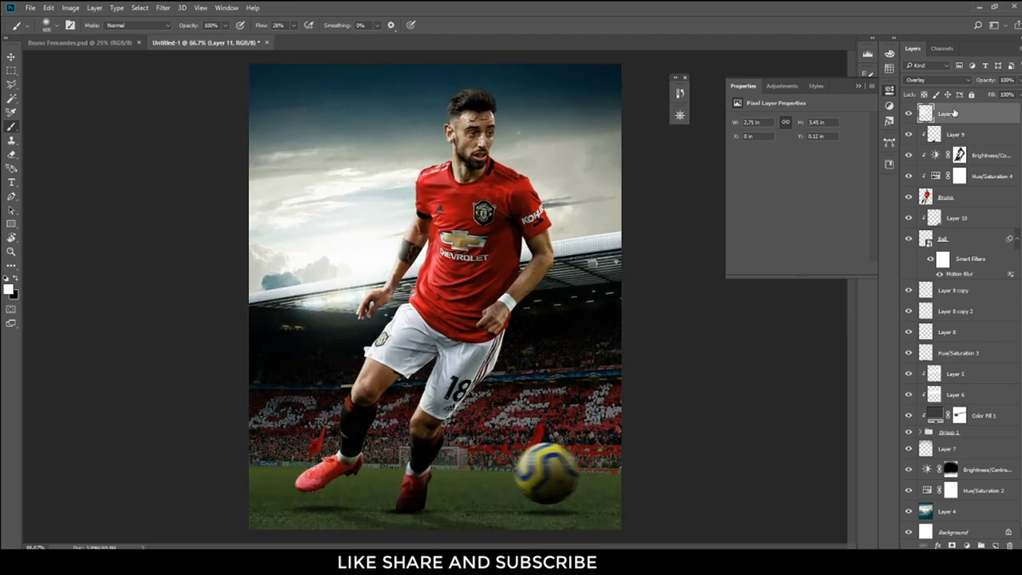
left_click_drag(989, 95, 962, 95)
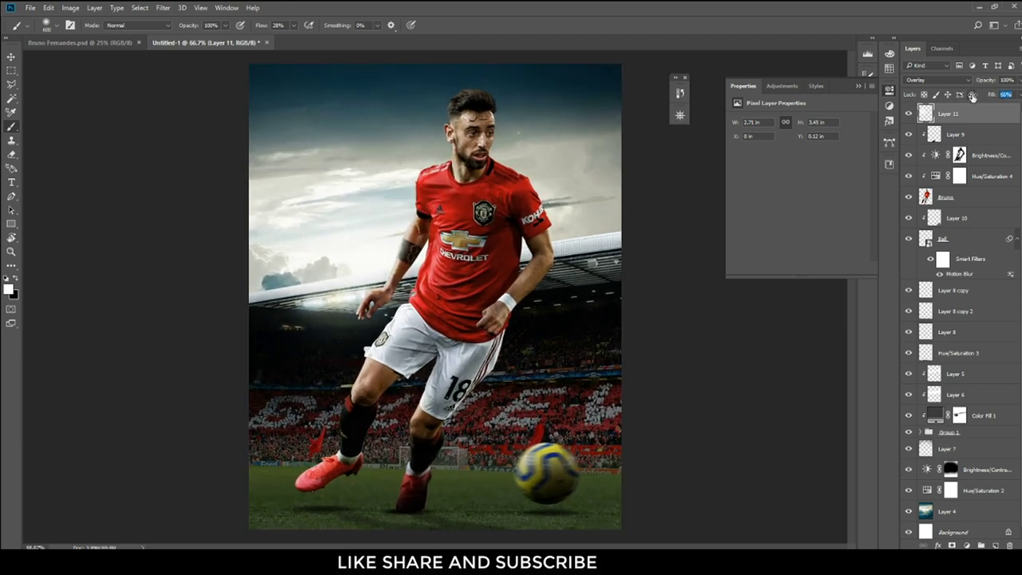
left_click(972, 197)
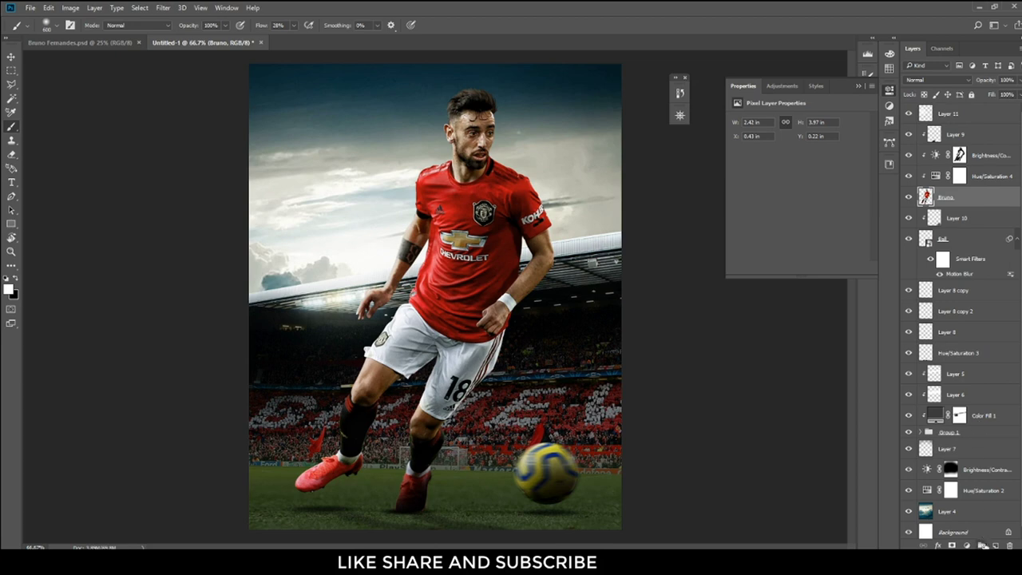
- Add Layer 12 clipped to the player above his adjustments, blended as Overlay
key("ctrl+g")
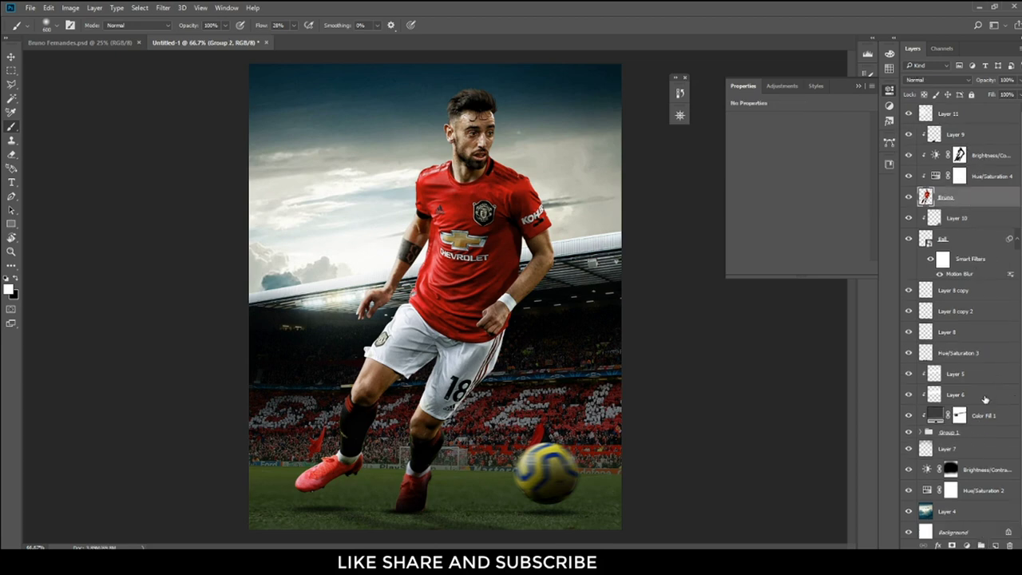
left_click(993, 544)
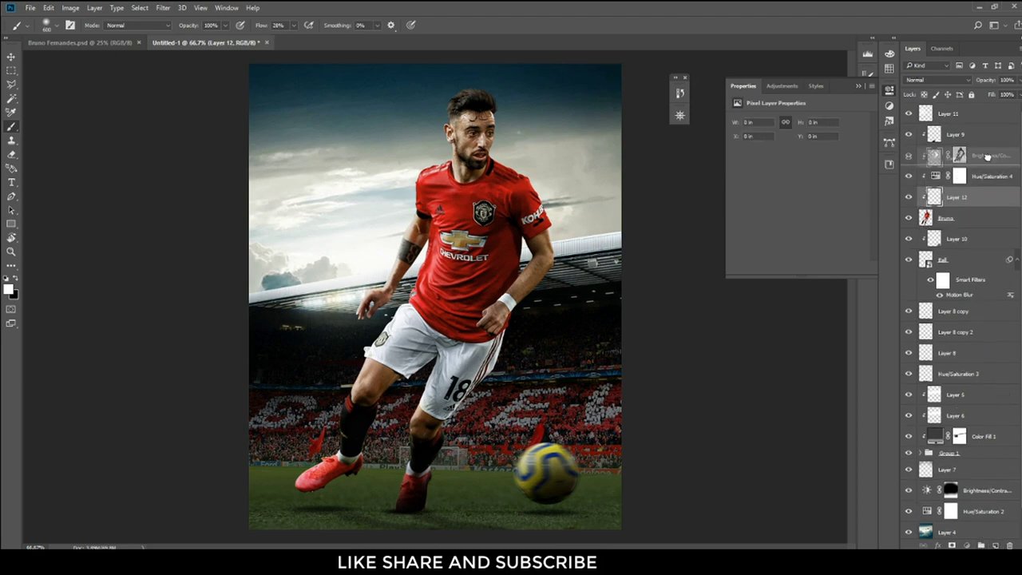
left_click_drag(954, 198, 961, 160)
left_click(936, 81)
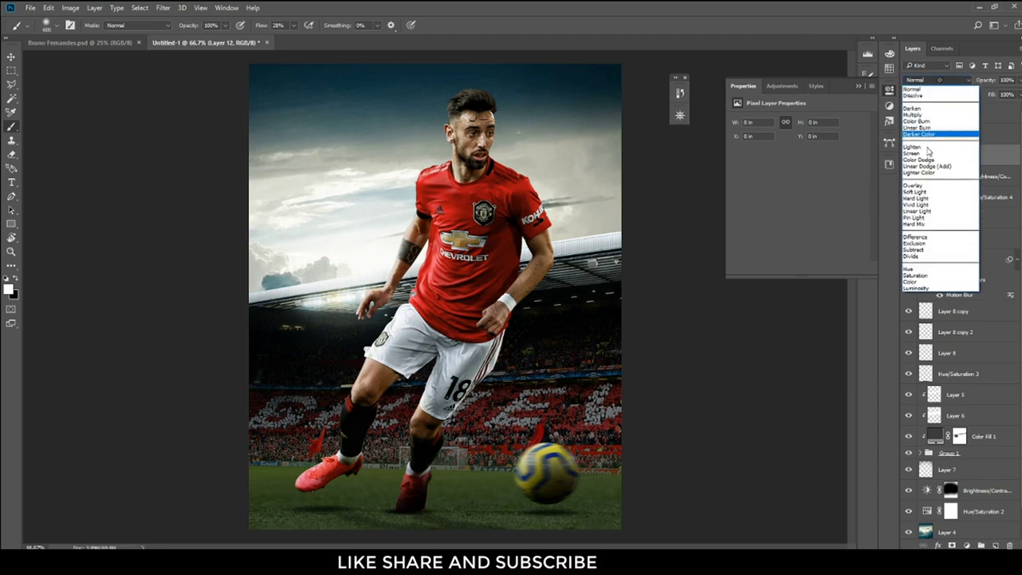
left_click(926, 192)
- Paint white highlights over the player's head, shoulder, left side and right side
key("bracketleft")
key("bracketleft")
key("bracketleft")
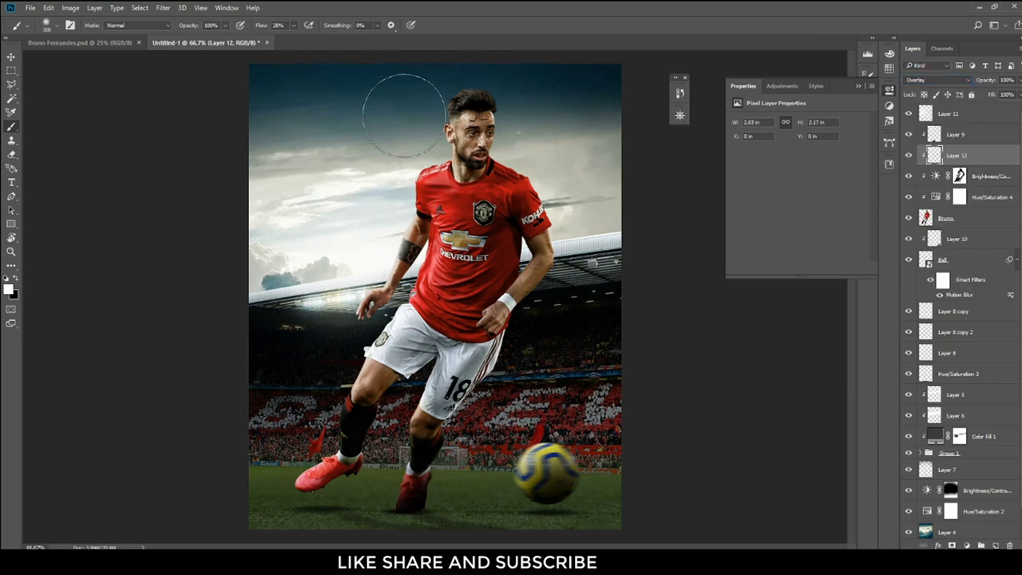
left_click_drag(421, 114, 431, 142)
key("bracketleft")
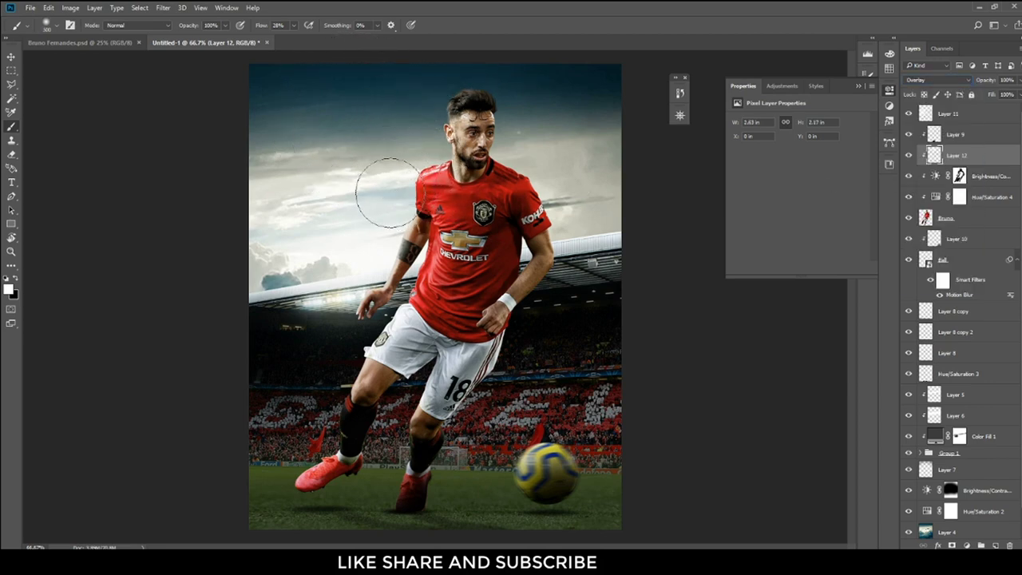
left_click_drag(387, 194, 383, 232)
key("bracketleft")
key("bracketleft")
left_click_drag(351, 344, 347, 364)
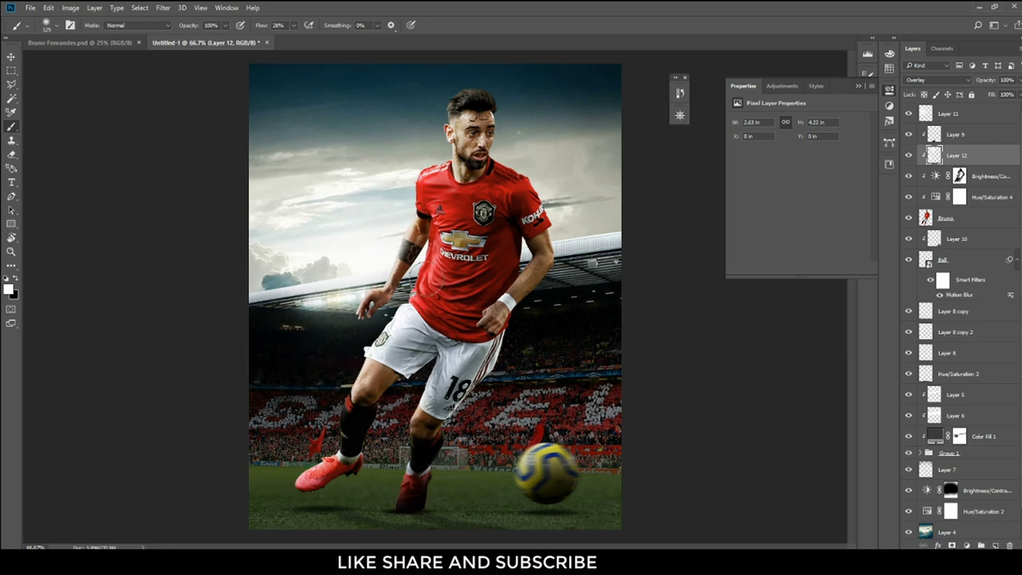
key("bracketleft")
left_click_drag(508, 158, 549, 299)
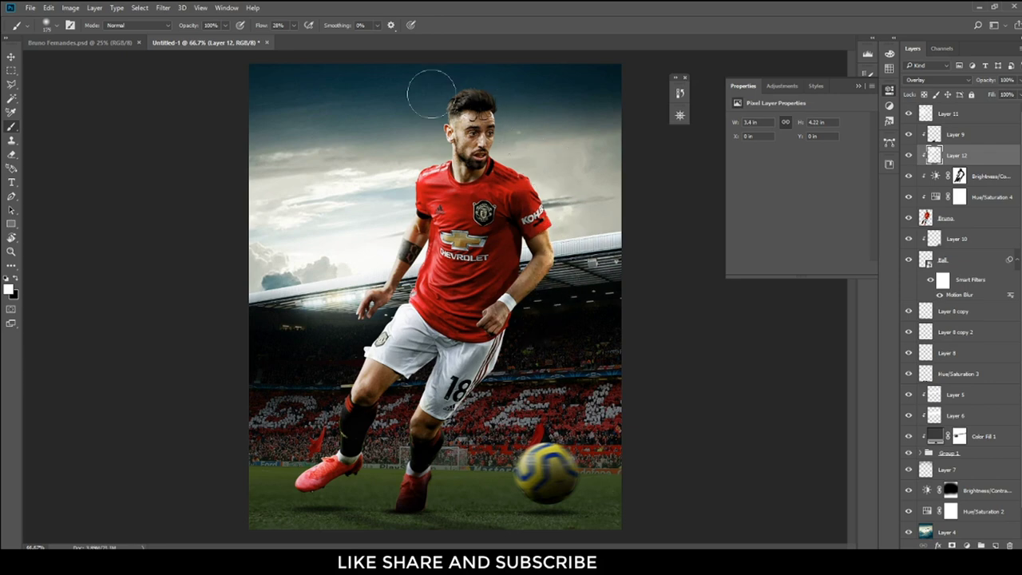
key("bracketright")
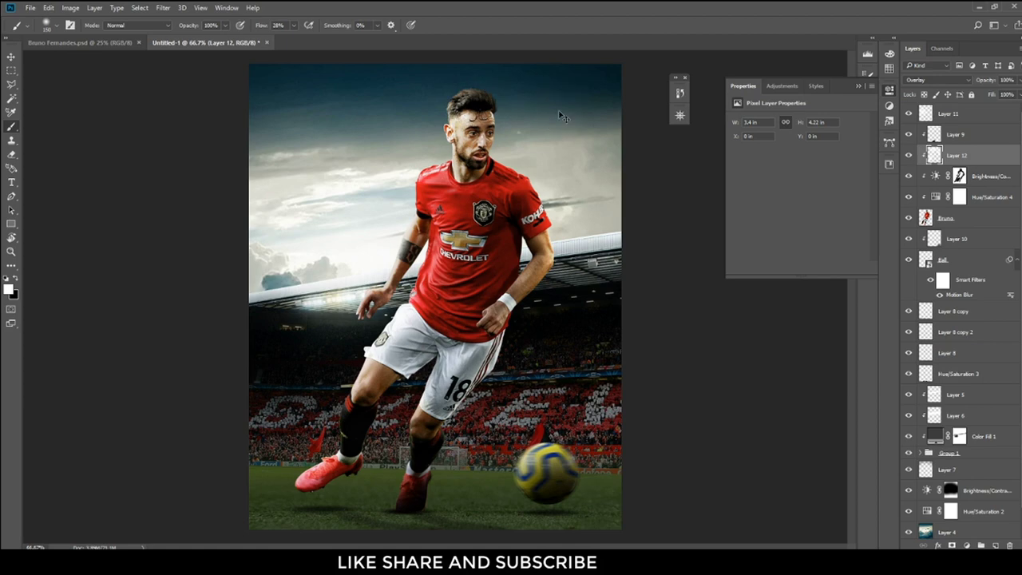
key("ctrl+minus")
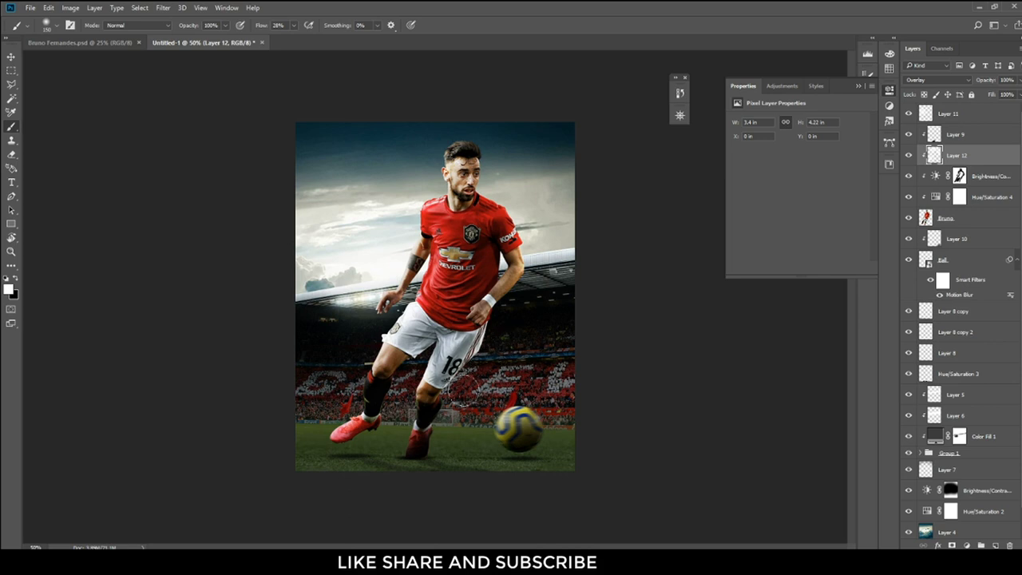
- Add an Overlay Layer 13 with a white highlight on the ball, above Layer 10 at 45% fill
left_click(965, 264)
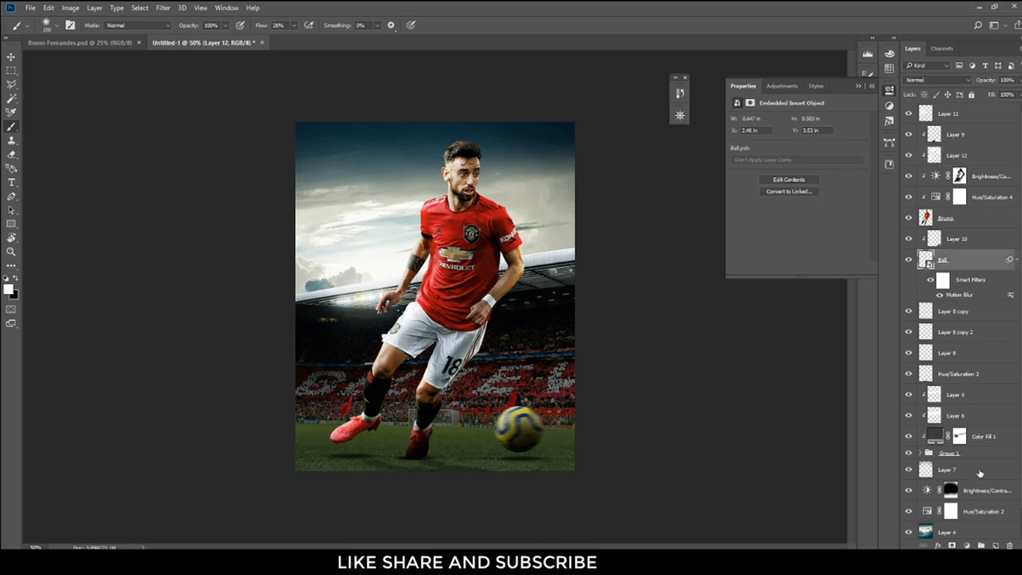
left_click(995, 545)
left_click(938, 80)
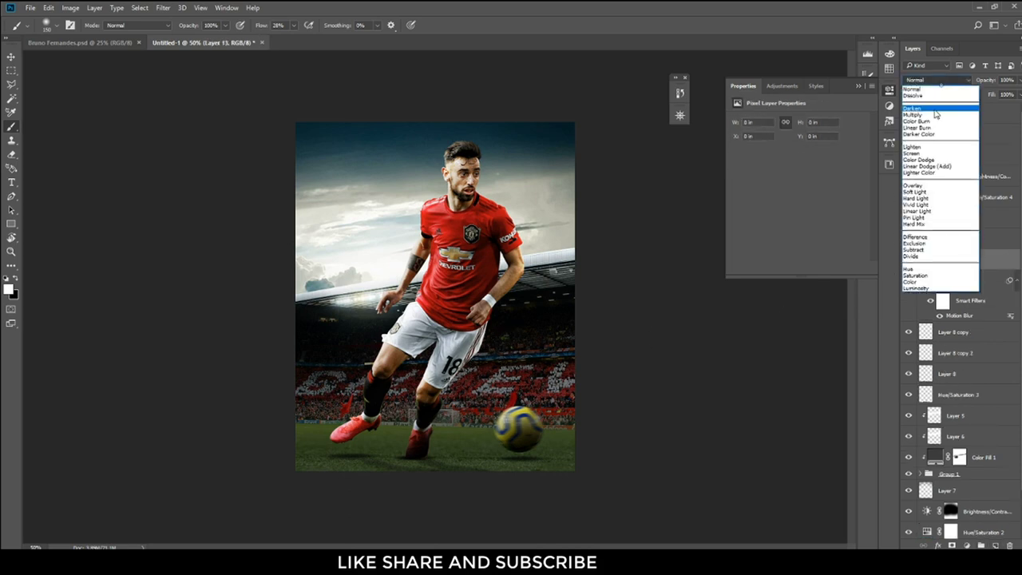
left_click(938, 188)
left_click_drag(483, 421, 520, 407)
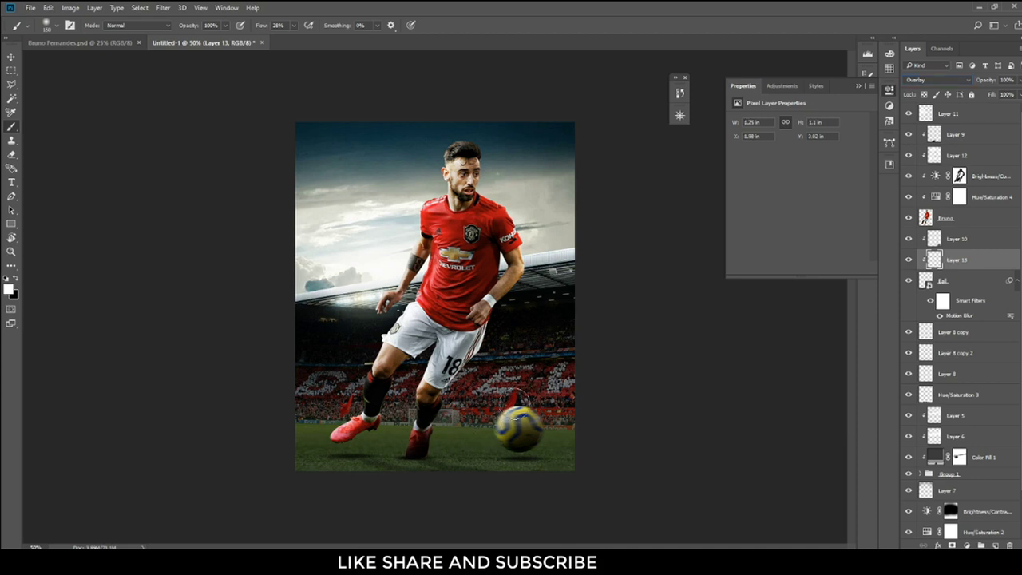
left_click_drag(962, 264, 958, 232)
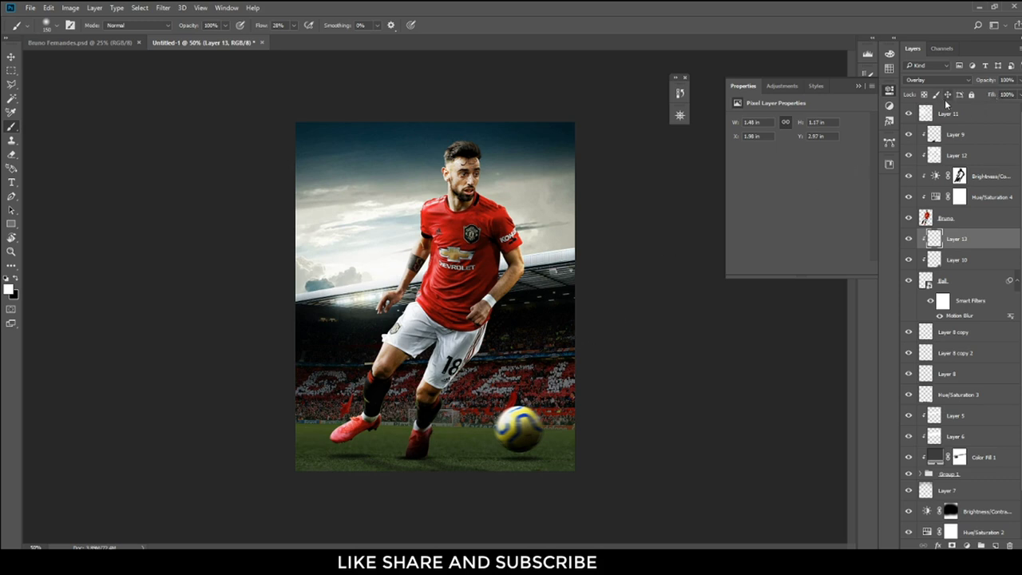
left_click_drag(992, 96, 963, 99)
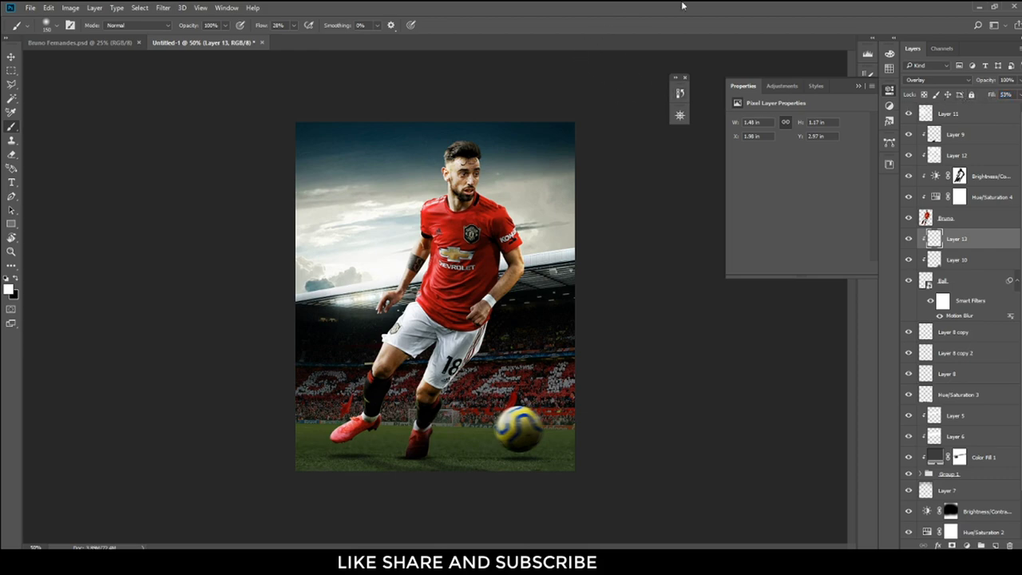
- Rotate the canvas view to inspect the poster, then turn it back near upright
key("r")
mouse_move(492, 152)
left_mouse_down()
mouse_move(351, 164)
mouse_move(587, 329)
left_mouse_up()
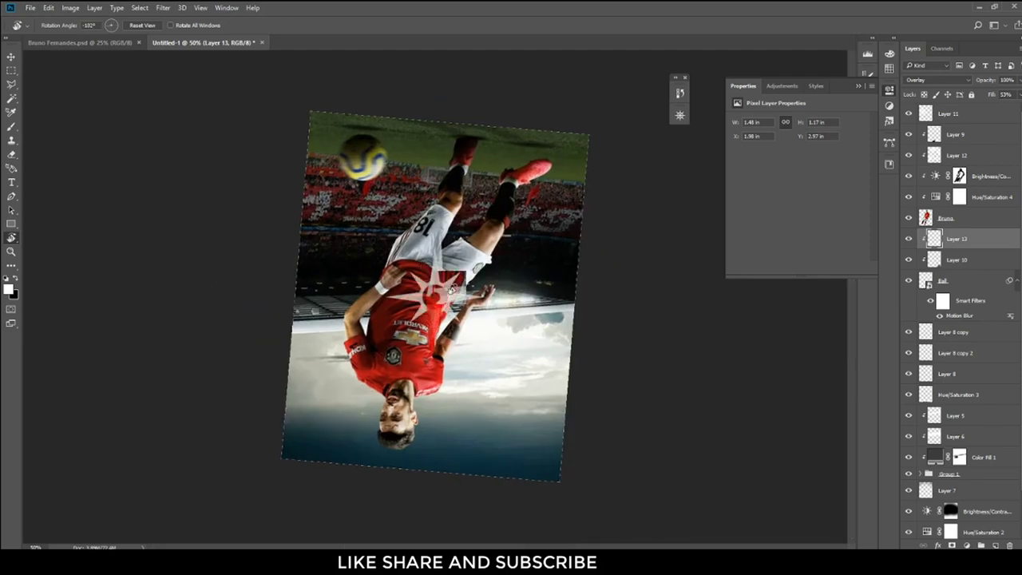
left_click_drag(383, 440, 477, 228)
- Add an Overlay-blended Layer 14 above Layer 12 and dab a first soft highlight on the shirt
left_click(954, 155)
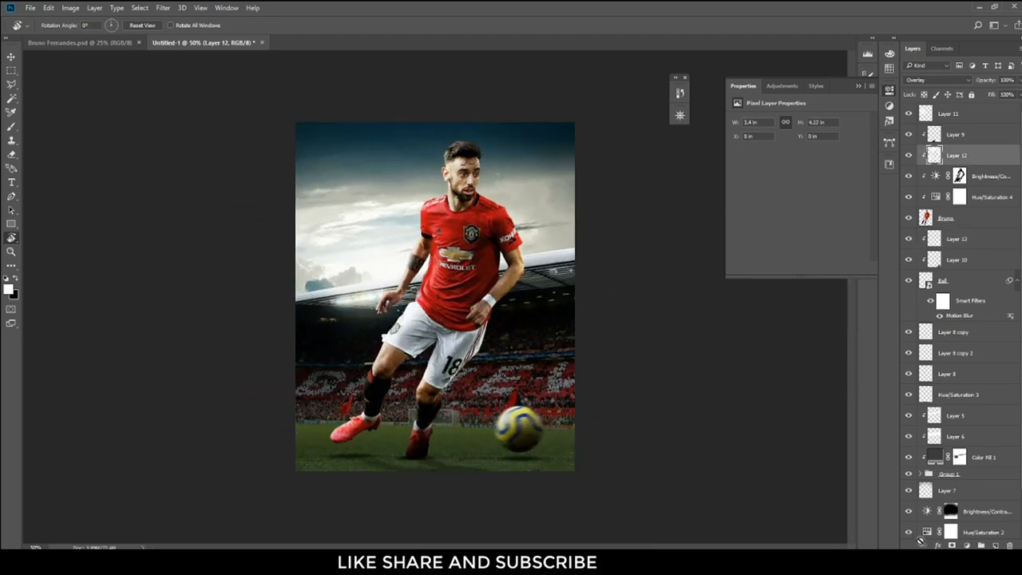
left_click(994, 545)
left_click(938, 80)
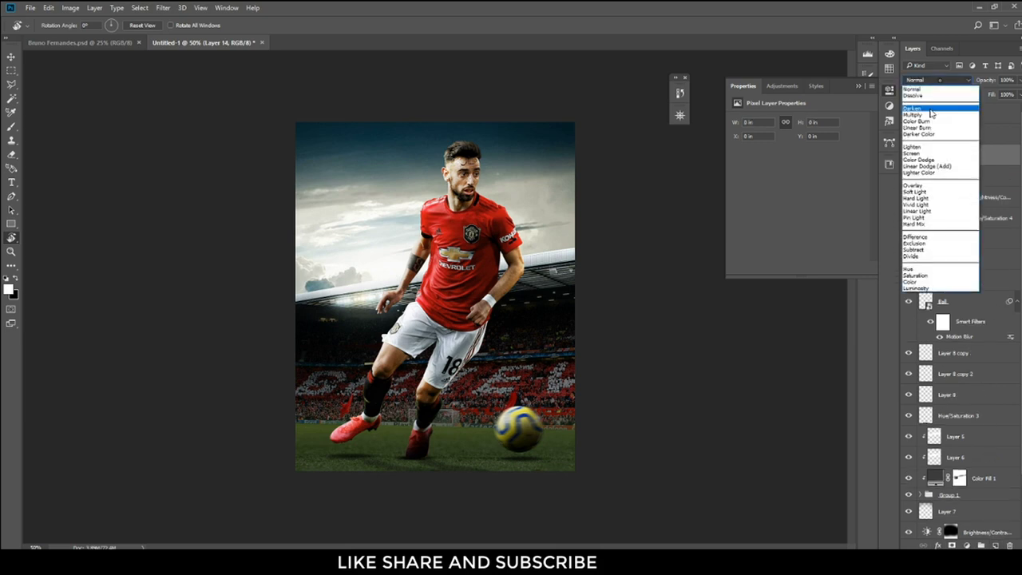
left_click(934, 194)
key("ctrl+plus")
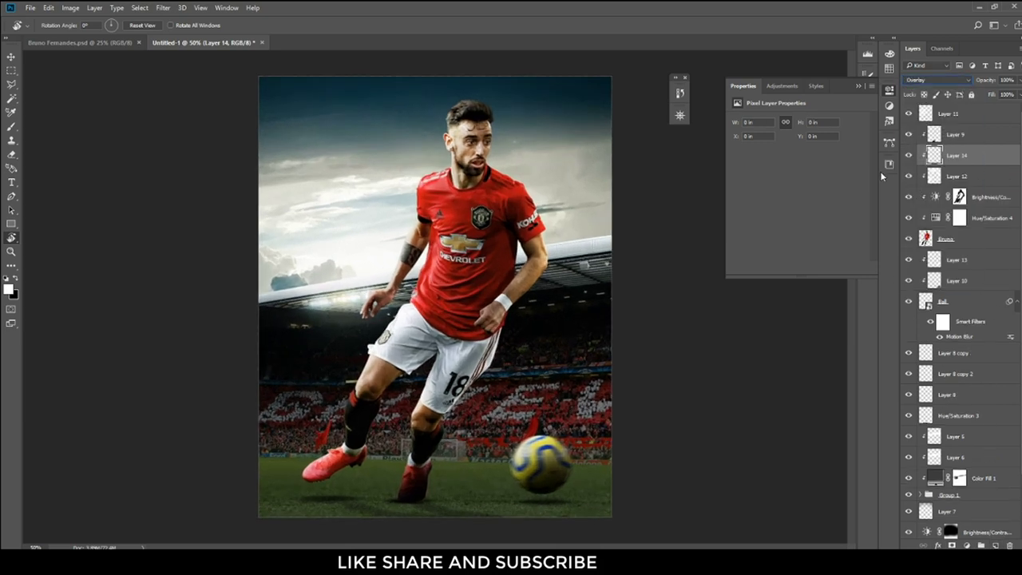
key("b")
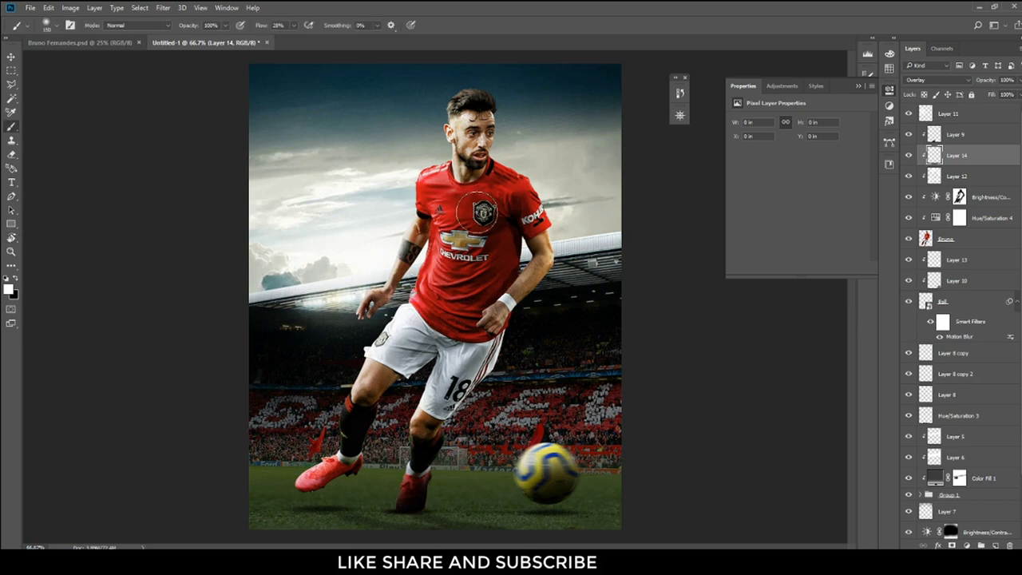
left_click(505, 188)
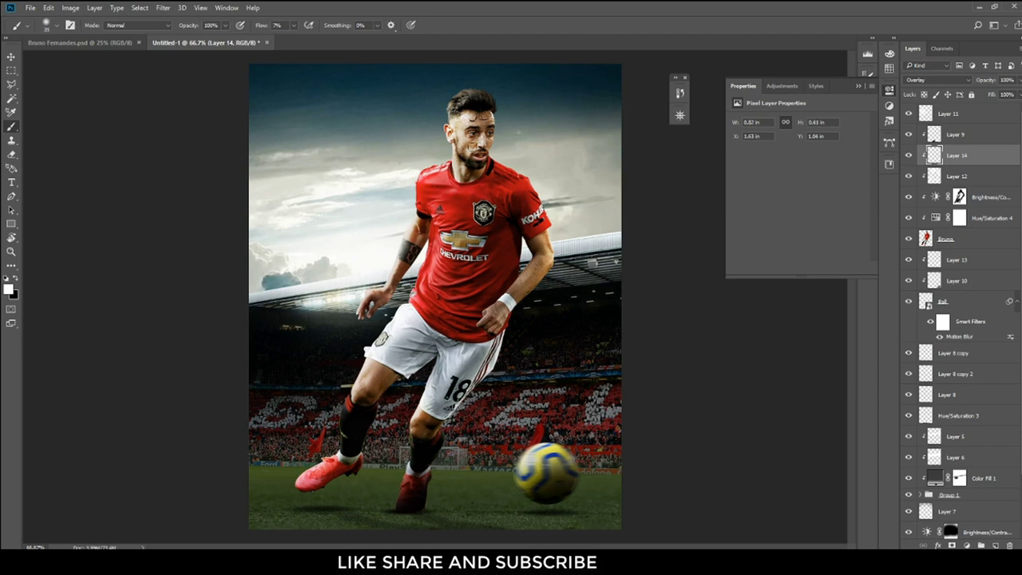
- Paint soft white highlights on the shirt, right arm and left leg at 11% brush flow
left_click_drag(261, 27, 270, 29)
mouse_move(435, 285)
left_mouse_down()
mouse_move(486, 267)
mouse_move(459, 259)
mouse_move(495, 225)
mouse_move(536, 243)
mouse_move(519, 287)
mouse_move(521, 249)
left_mouse_up()
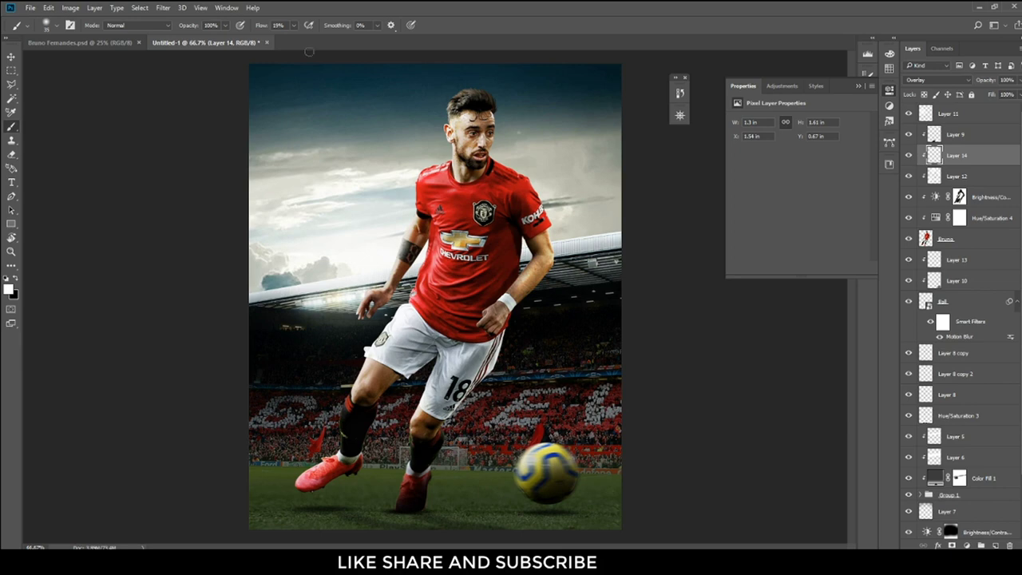
key("ctrl+z")
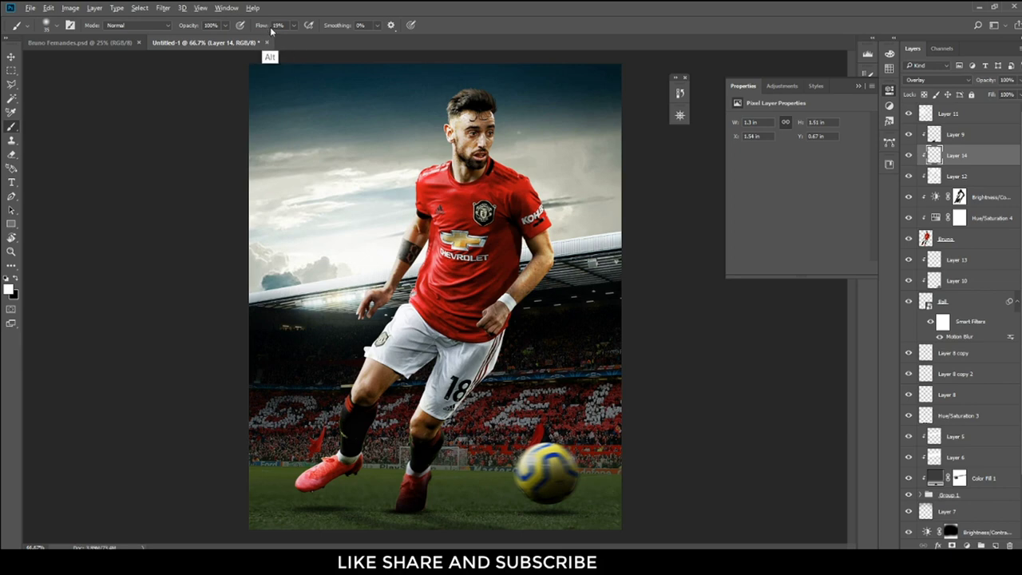
key("ctrl+z")
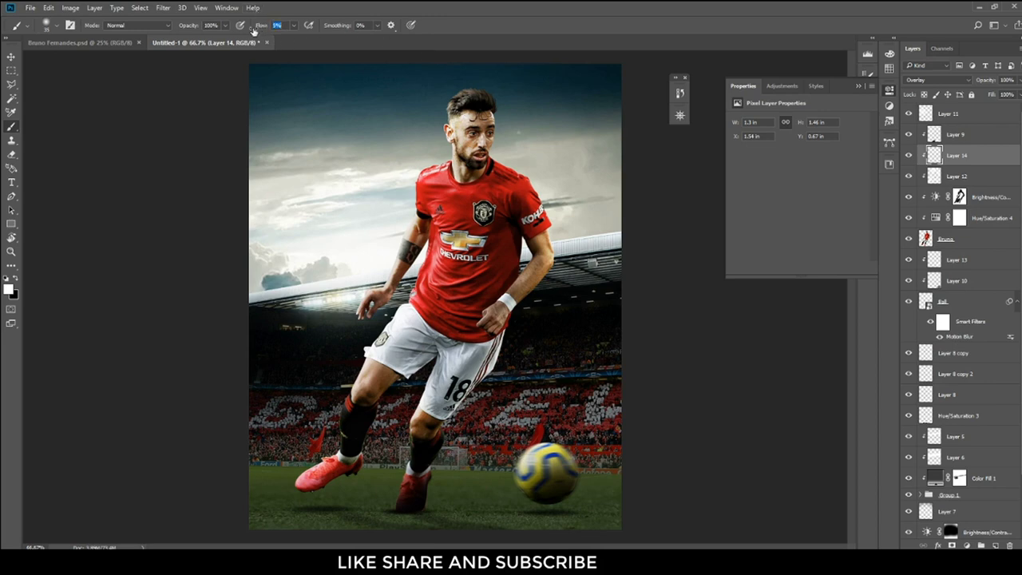
left_click_drag(261, 30, 257, 30)
left_click(294, 26)
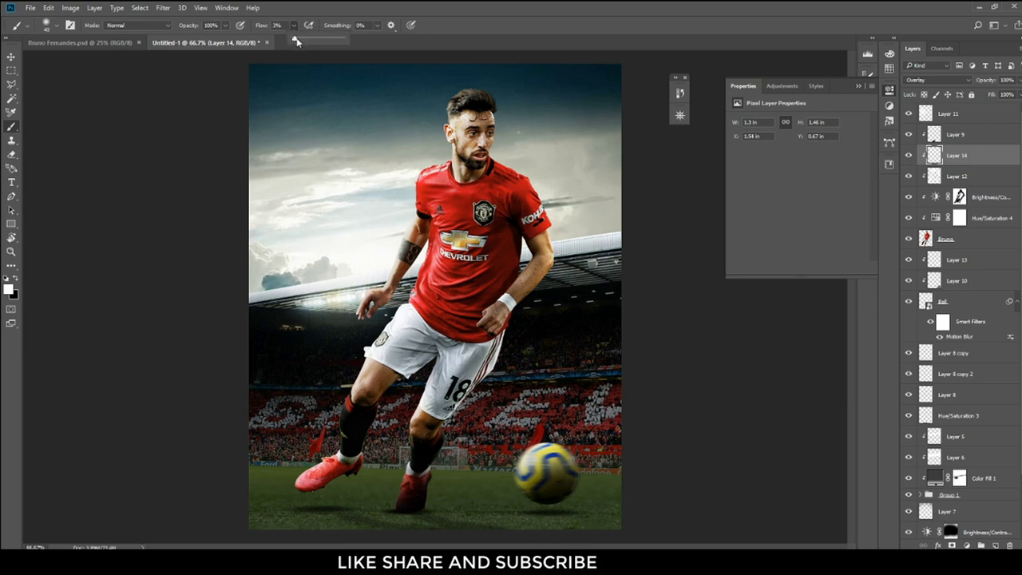
left_click_drag(296, 40, 300, 40)
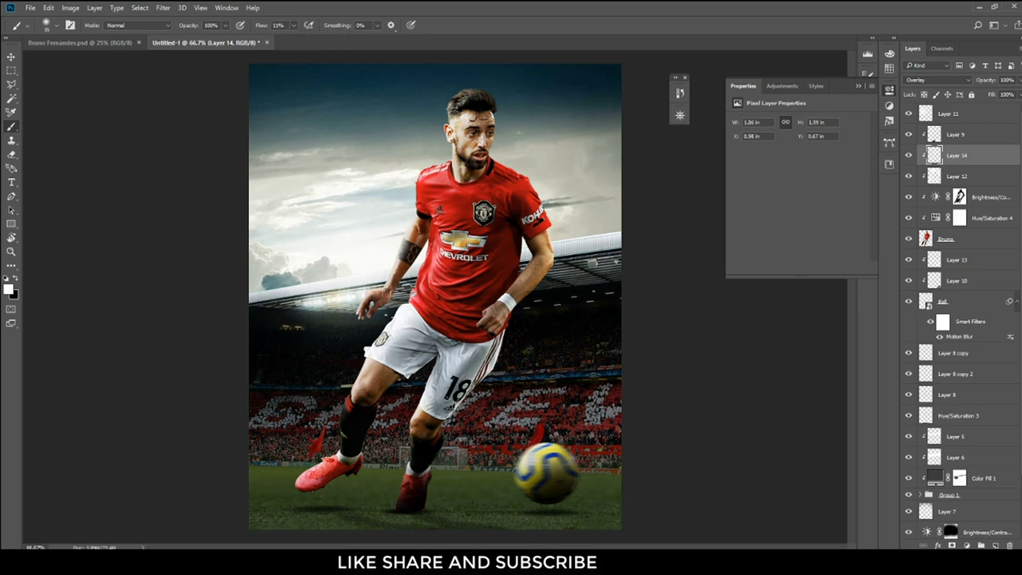
left_click_drag(511, 296, 549, 252)
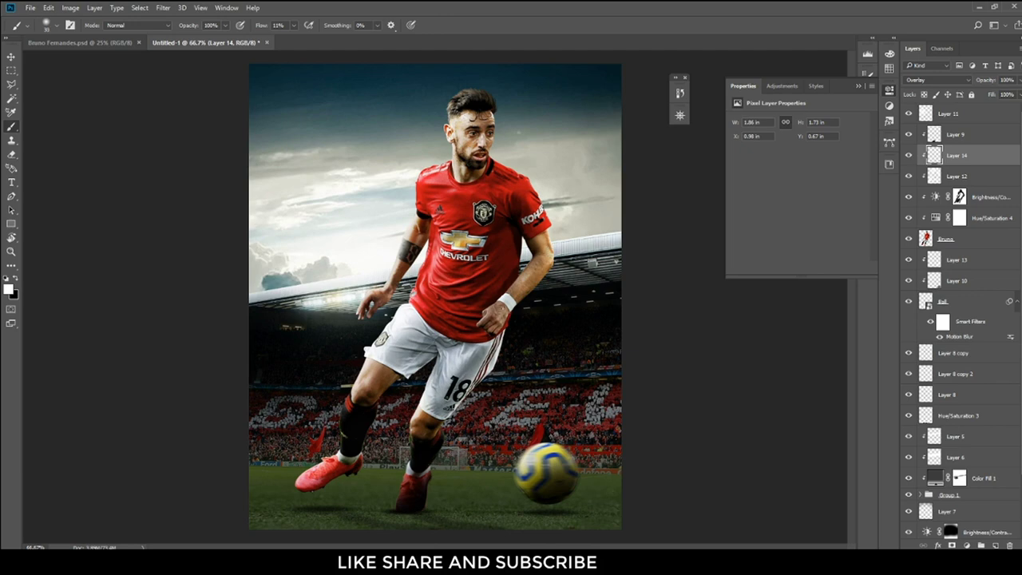
mouse_move(365, 379)
left_mouse_down()
mouse_move(348, 448)
mouse_move(473, 351)
left_mouse_up()
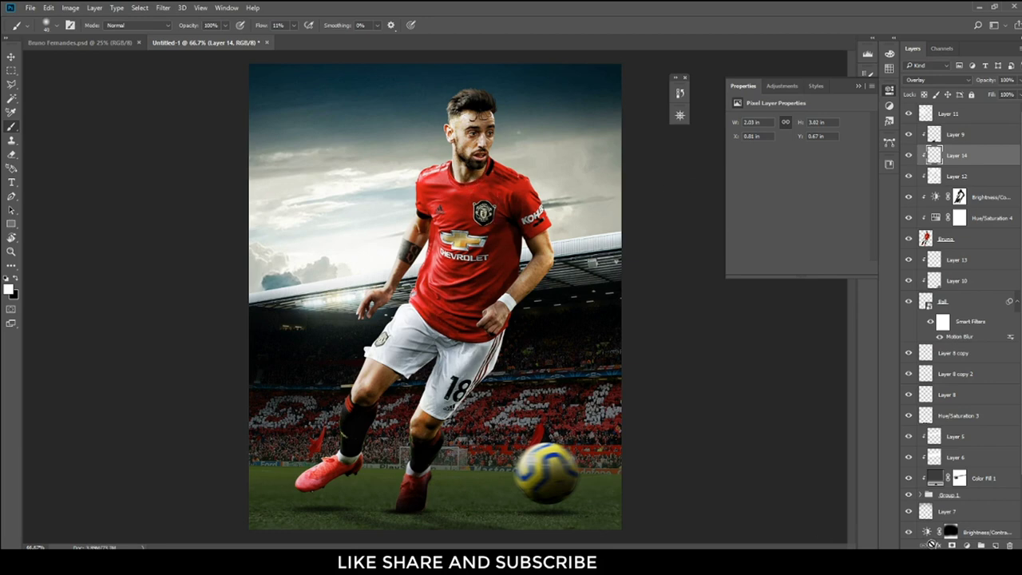
left_click(996, 545)
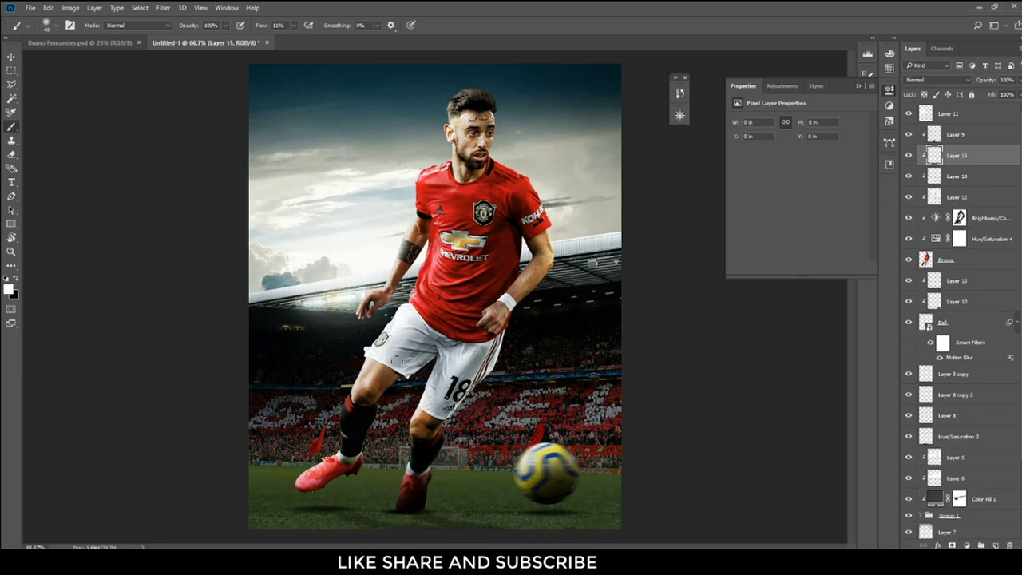
- Paint soft black shading around the shorts with a size 60 brush, erasing one small patch
key("x")
left_click_drag(416, 377, 436, 356)
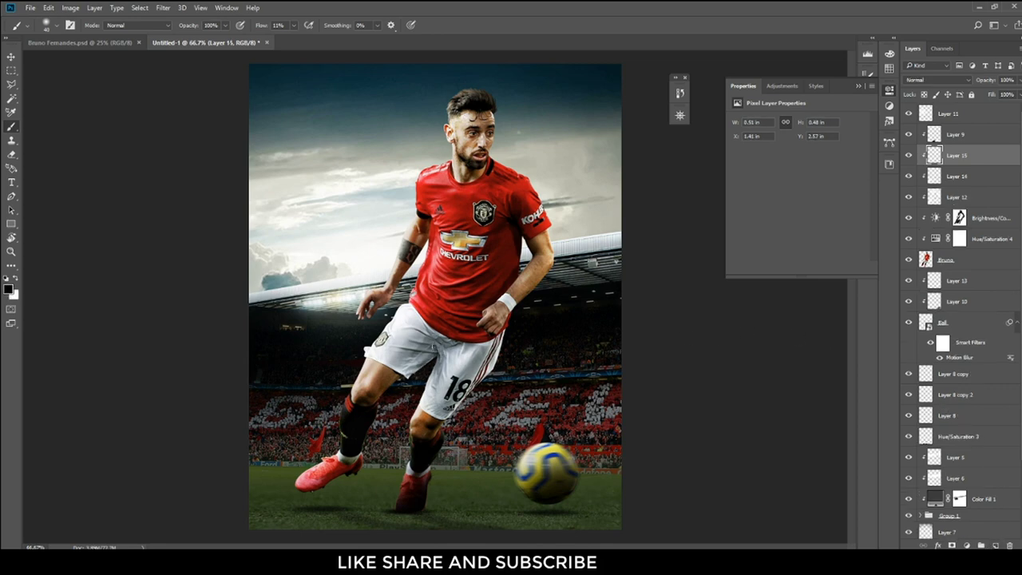
key("bracketright")
key("bracketright")
left_click_drag(418, 349, 427, 371)
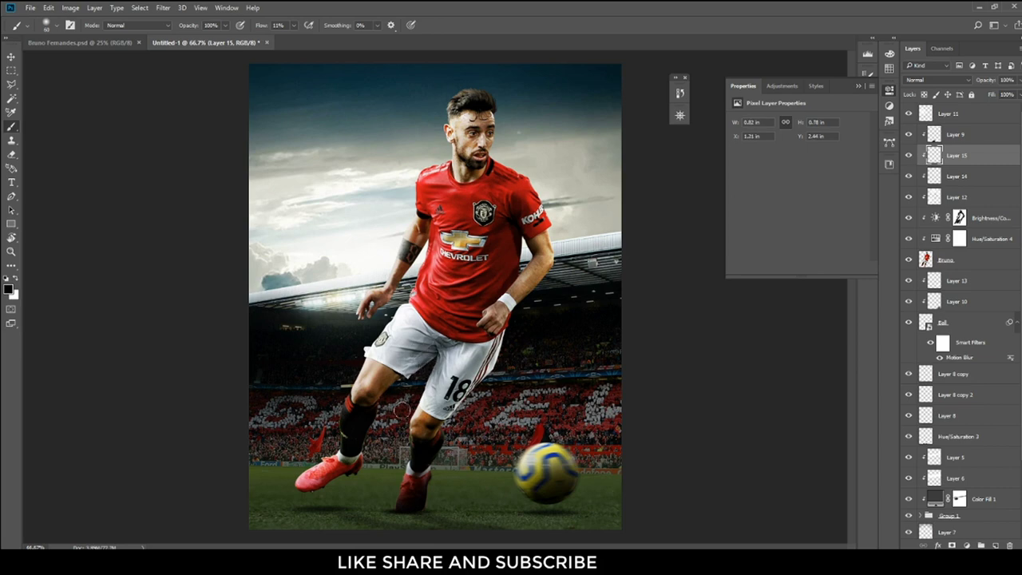
left_click_drag(401, 410, 421, 384)
key("e")
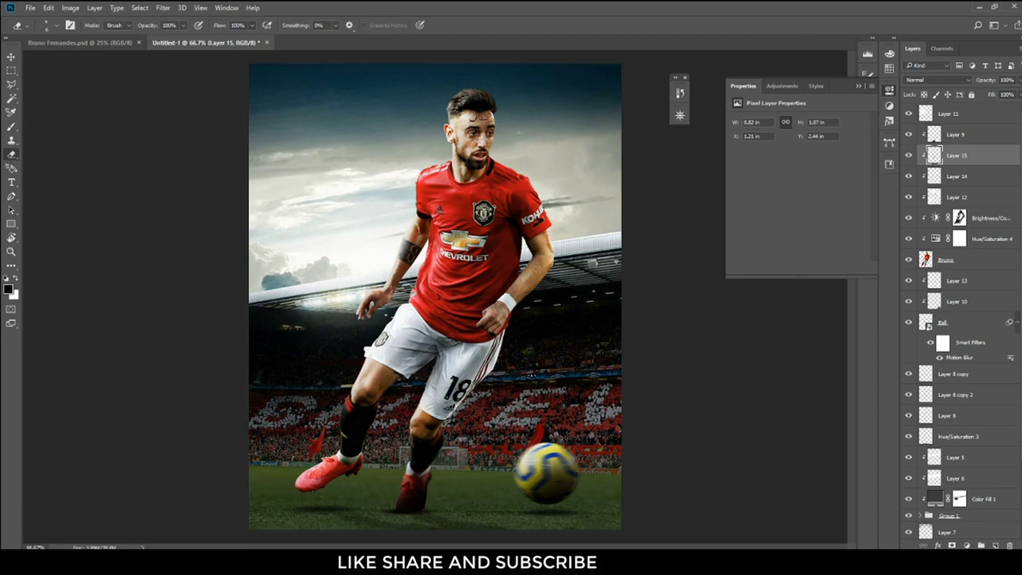
left_click_drag(429, 369, 441, 380)
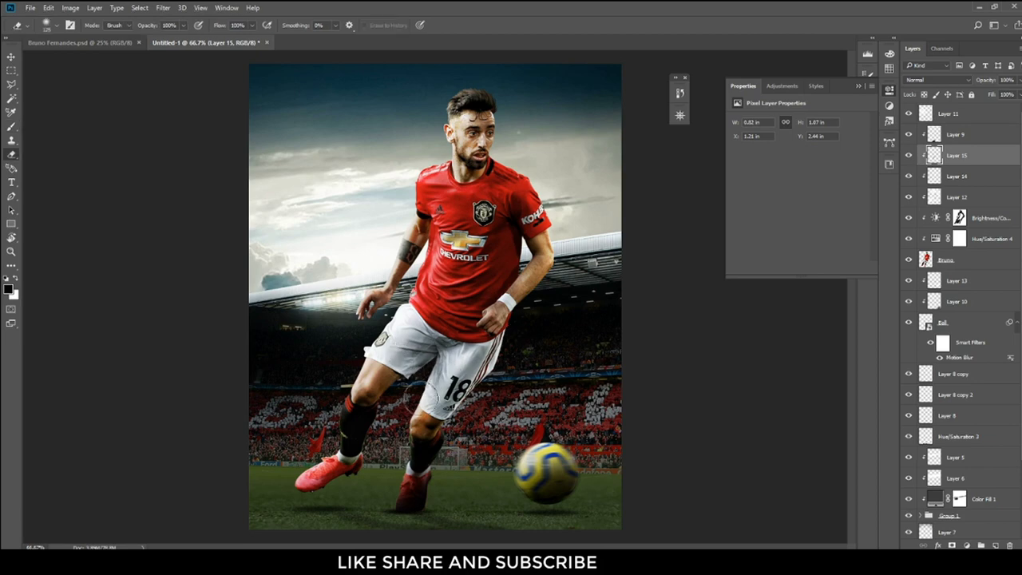
key("b")
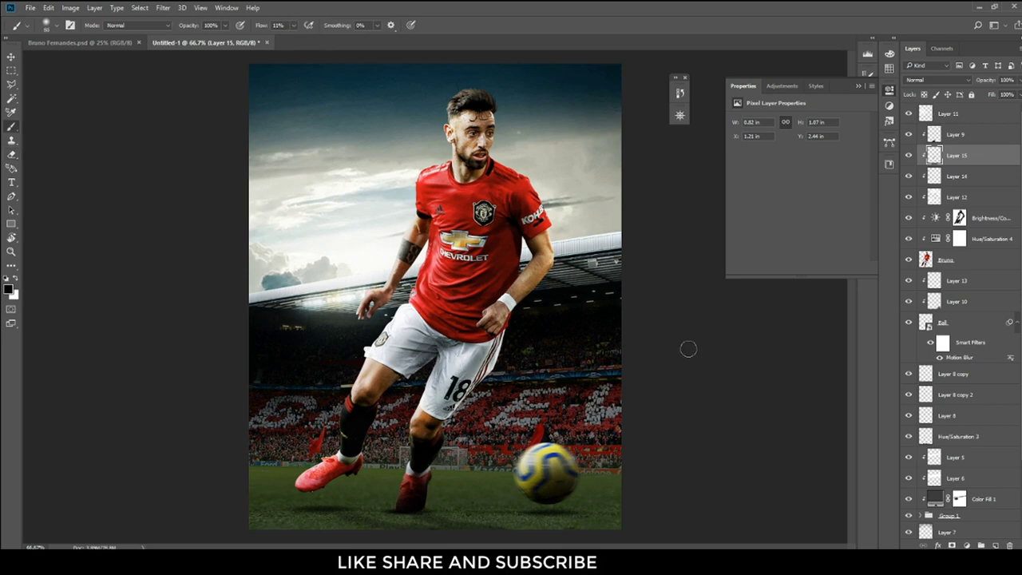
- Add an Overlay-blended Layer 16 and paint a faint glow over the shirt, shoulder, badge and shorts
left_click(996, 544)
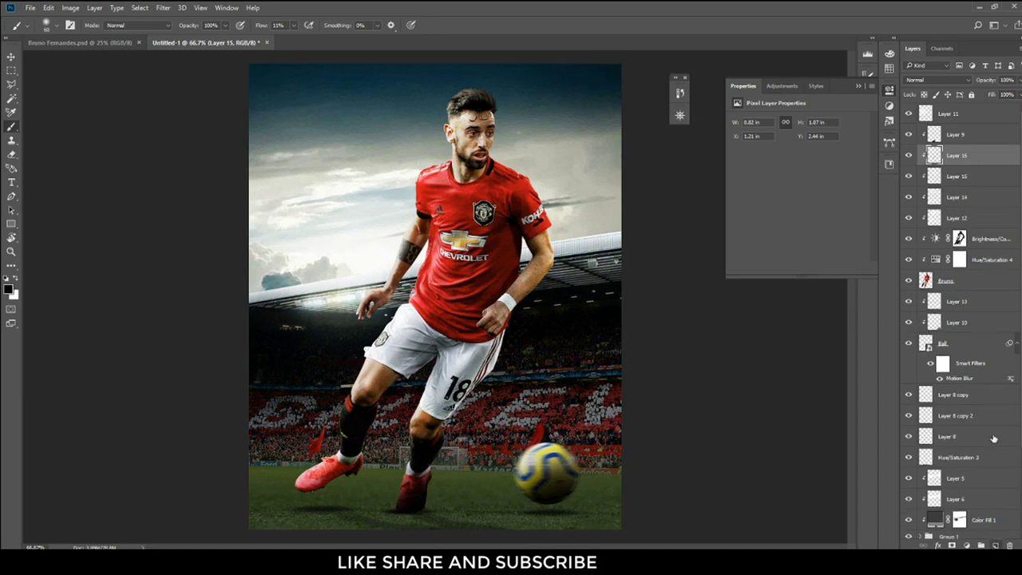
left_click(926, 81)
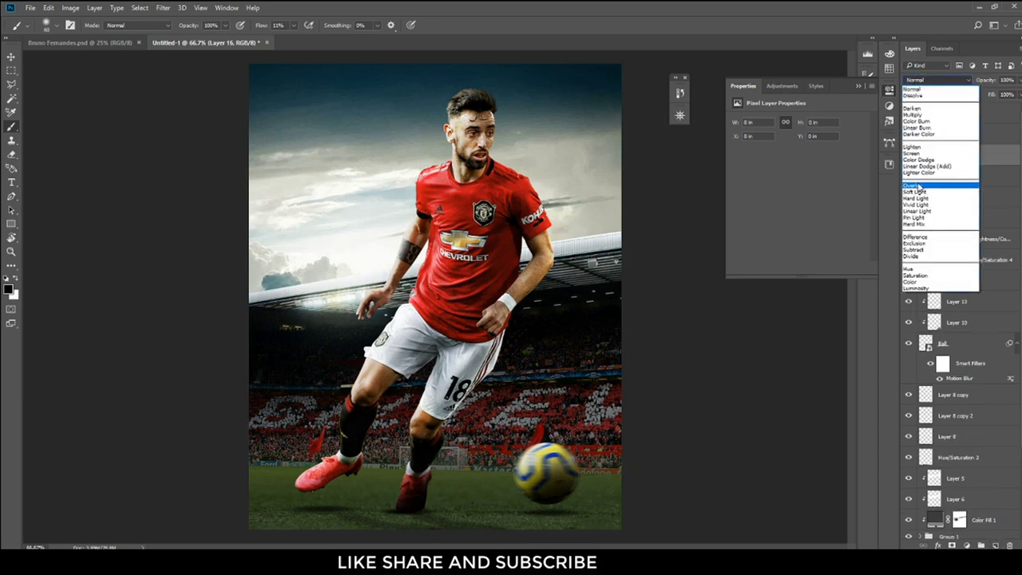
left_click(922, 186)
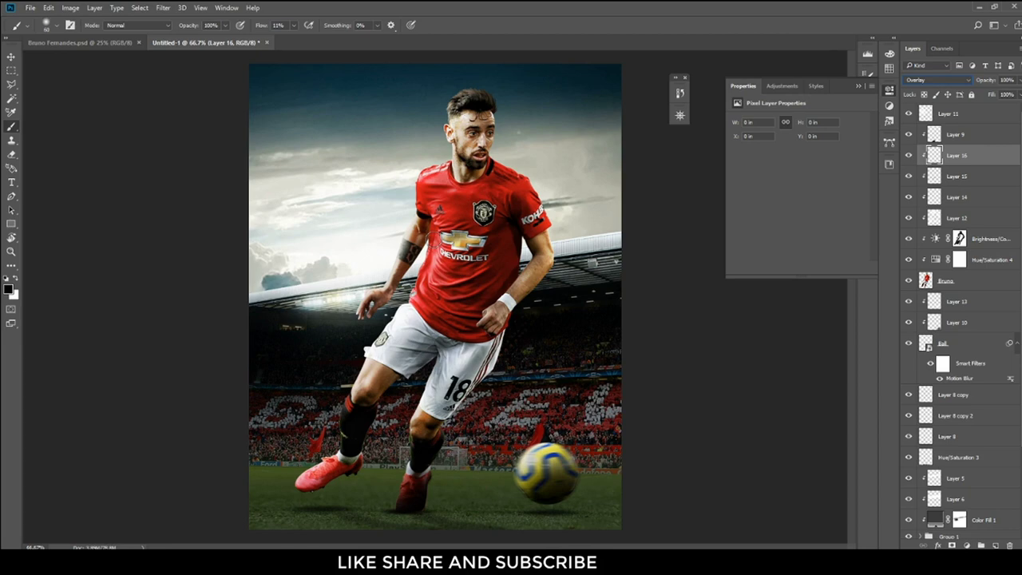
mouse_move(524, 241)
left_mouse_down()
mouse_move(507, 262)
mouse_move(474, 256)
mouse_move(505, 275)
mouse_move(451, 318)
mouse_move(481, 325)
mouse_move(490, 341)
left_mouse_up()
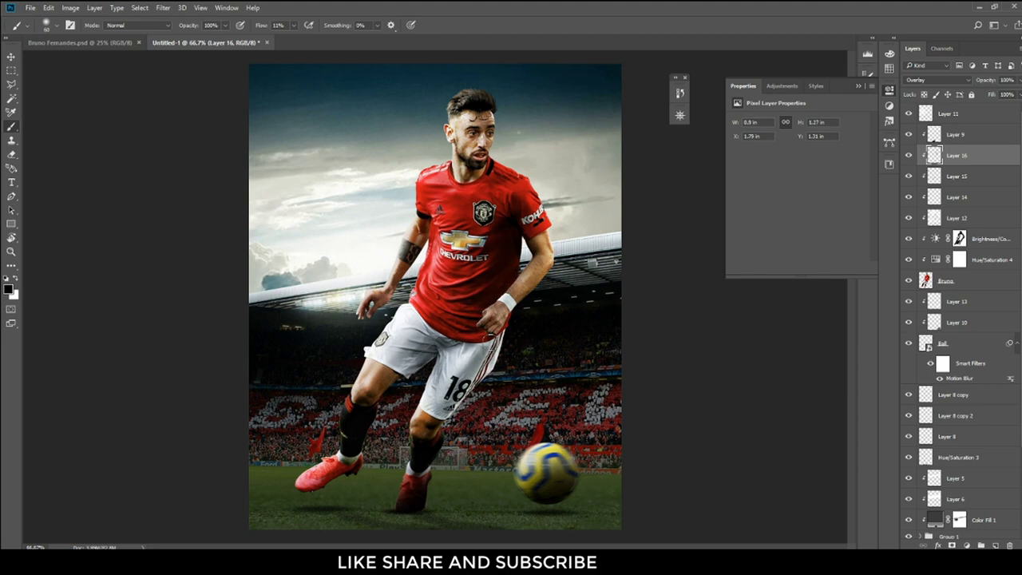
left_click_drag(499, 214, 533, 238)
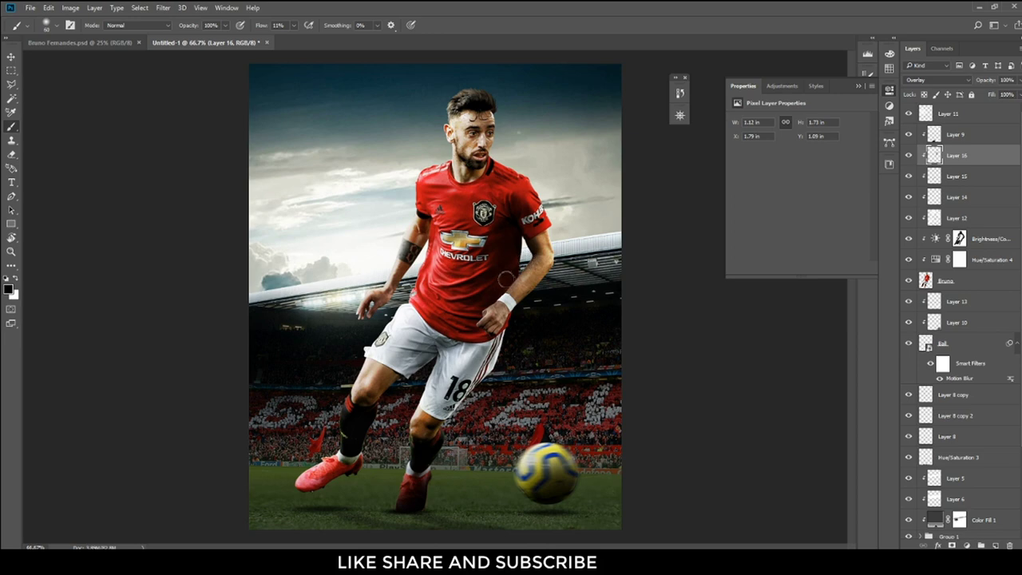
left_click_drag(502, 199, 501, 221)
mouse_move(488, 361)
left_mouse_down()
mouse_move(440, 409)
mouse_move(447, 375)
mouse_move(431, 447)
mouse_move(426, 429)
left_mouse_up()
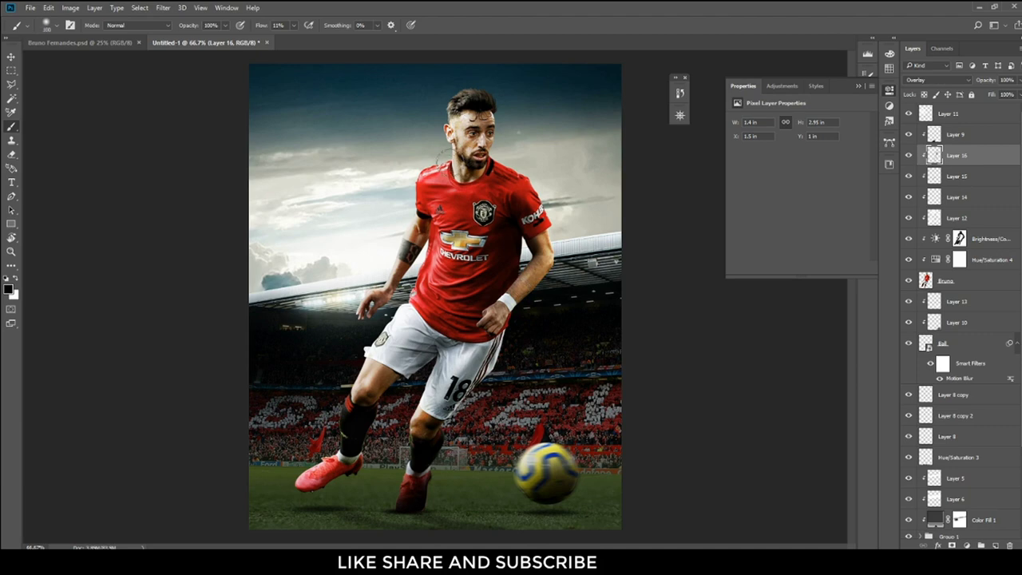
- Add glow near the neck with a size 125 brush and set Layer 16's fill to 50%
key("bracketright")
mouse_move(496, 177)
left_mouse_down()
mouse_move(507, 193)
mouse_move(483, 164)
left_mouse_up()
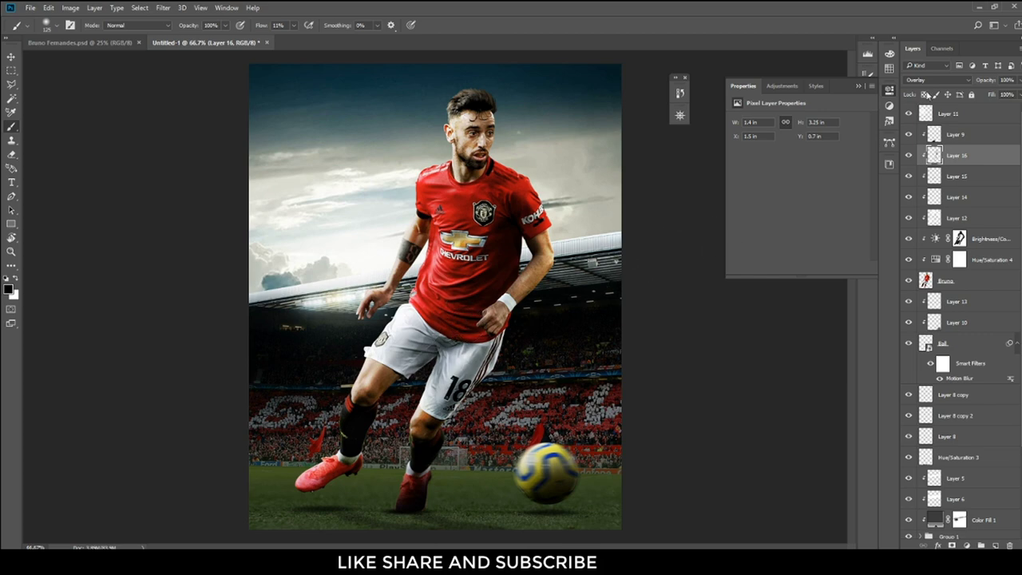
left_click_drag(985, 98, 963, 95)
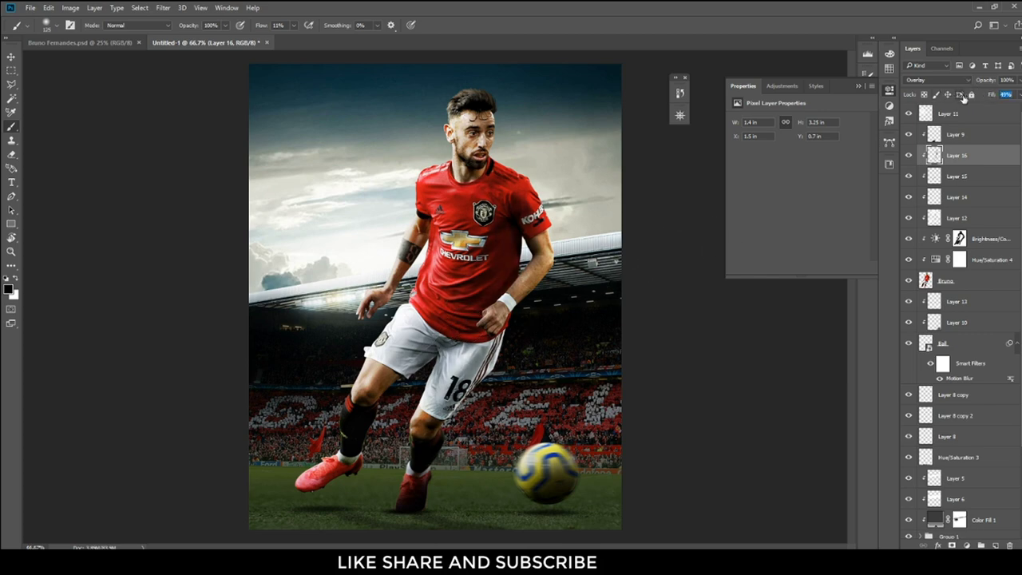
type("50")
key("Return")
key("ctrl+minus")
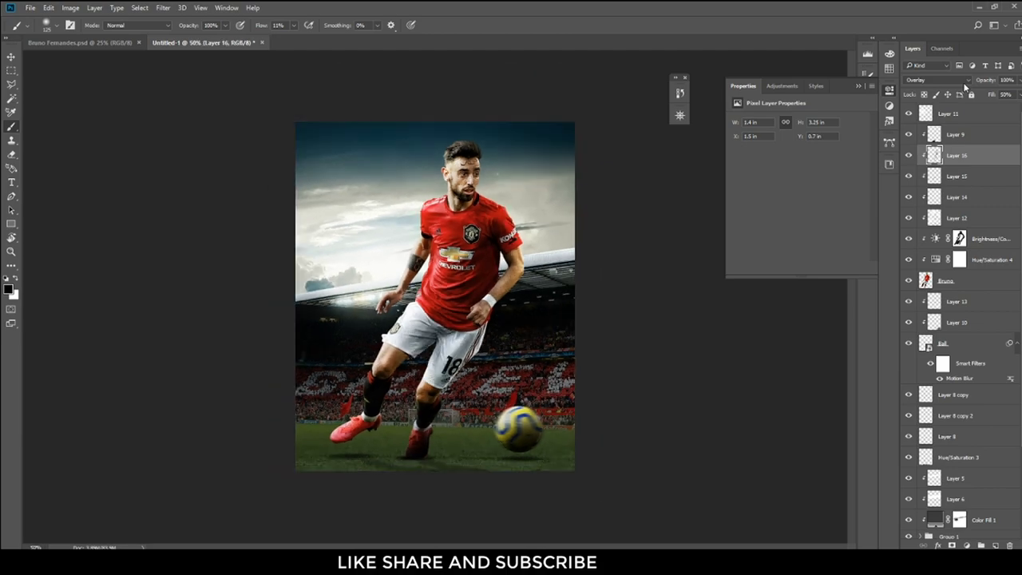
key("r")
mouse_move(434, 219)
left_mouse_down()
mouse_move(384, 354)
mouse_move(408, 226)
left_mouse_up()
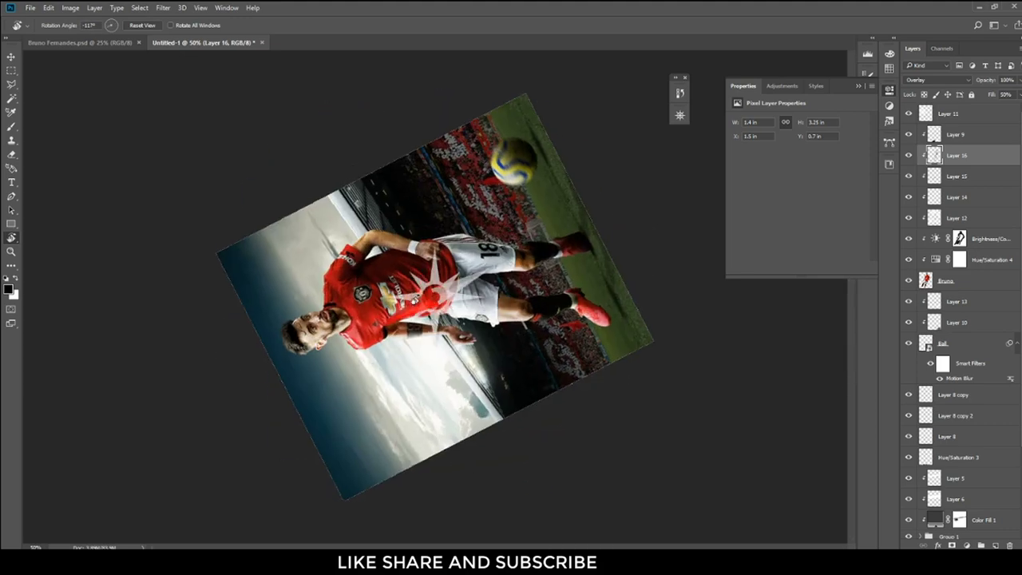
left_click_drag(408, 295, 426, 261)
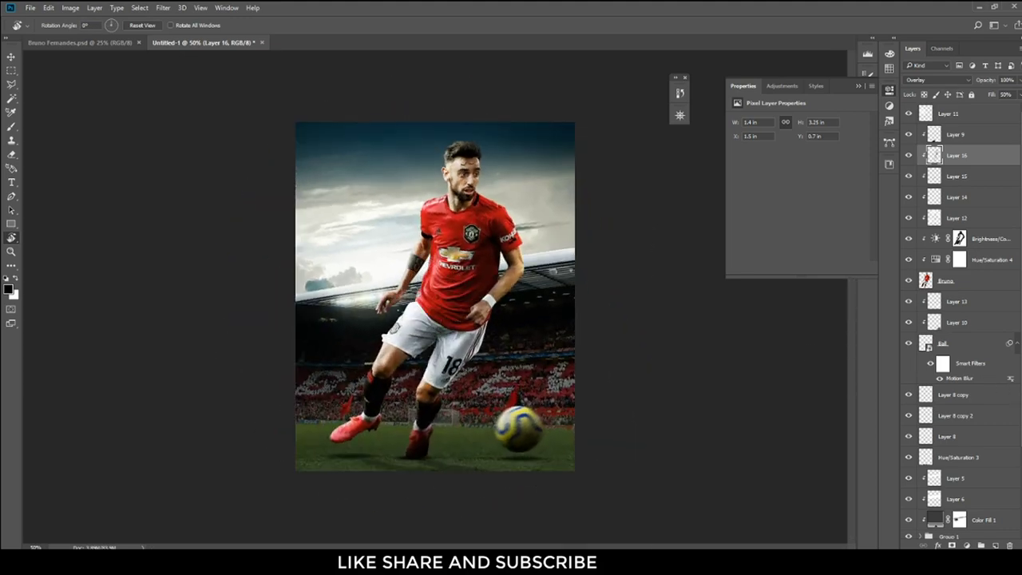
- Add a Hue/Saturation adjustment above Layer 4 with saturation -42 and hue 0, and hide Layer 7
scroll(966, 510, "down", 3)
left_click(966, 509)
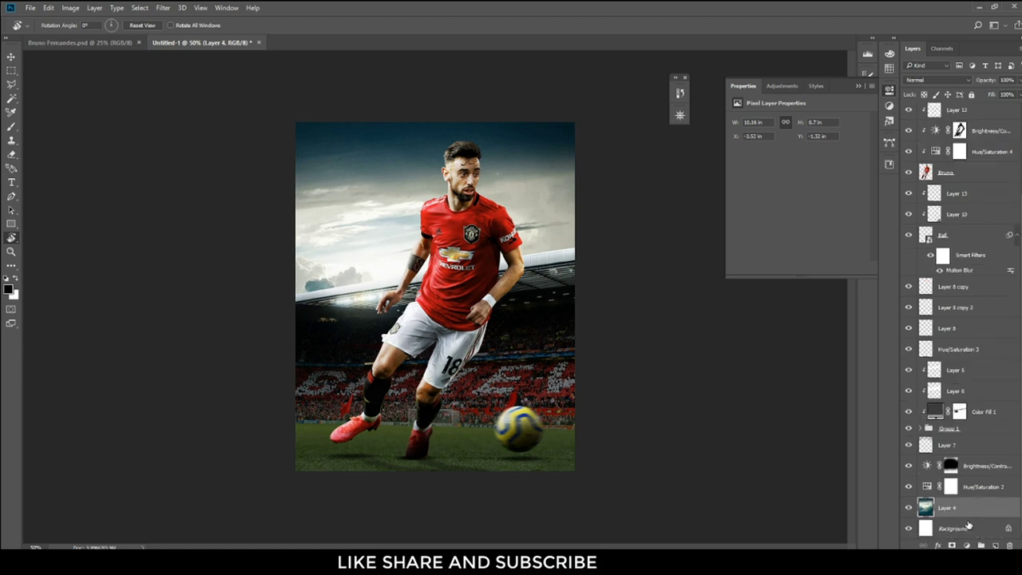
left_click(966, 545)
left_click(950, 408)
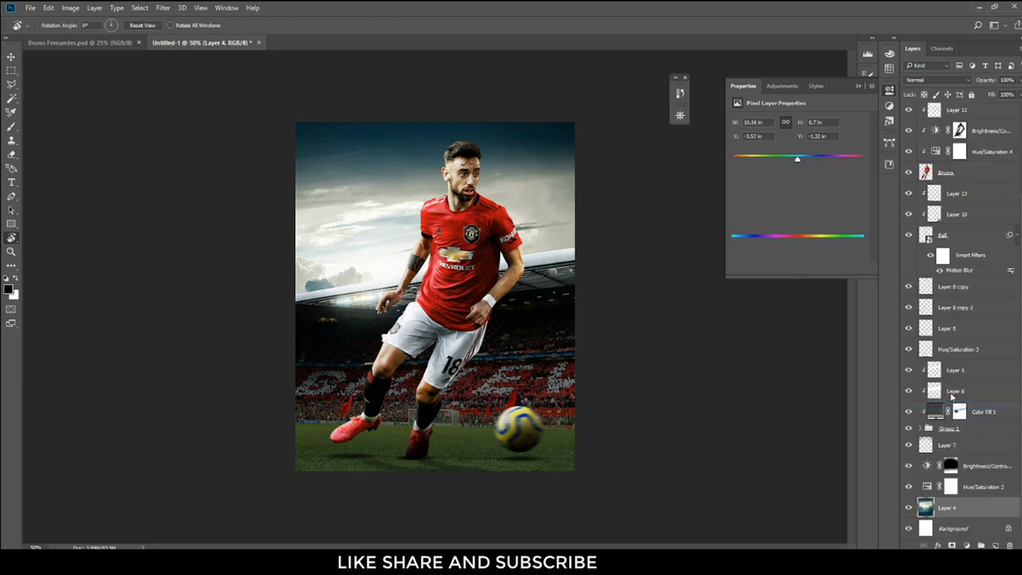
mouse_move(778, 177)
left_mouse_down()
mouse_move(744, 184)
mouse_move(822, 163)
mouse_move(732, 166)
mouse_move(865, 163)
left_mouse_up()
key("ctrl+z")
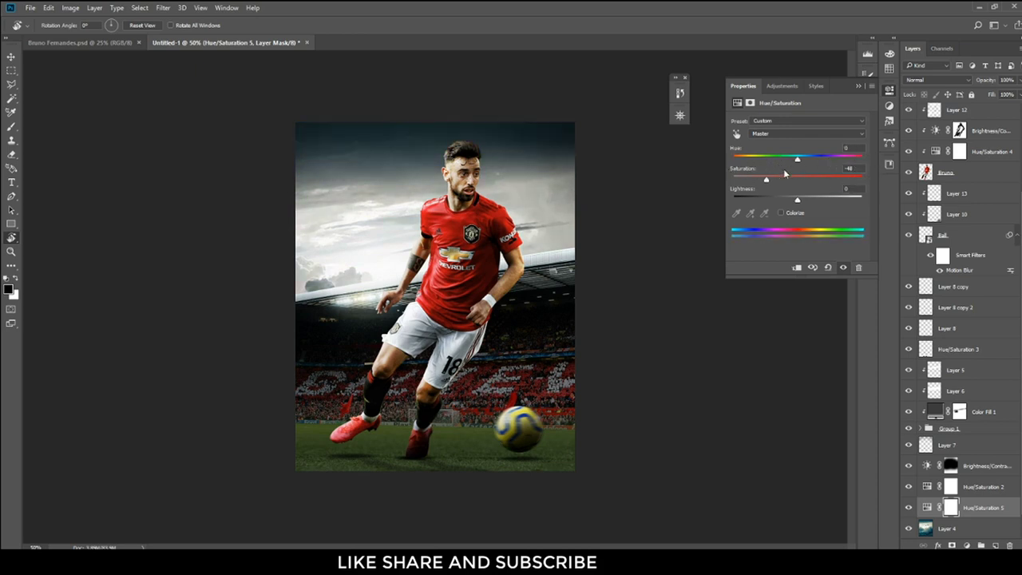
mouse_move(766, 180)
left_mouse_down()
mouse_move(786, 182)
mouse_move(754, 183)
mouse_move(808, 183)
mouse_move(760, 183)
mouse_move(770, 184)
left_mouse_up()
left_click(908, 446)
left_click(943, 528)
- Nudge the Layer 4 sky photo slightly upward with the Move tool, and reset the rotated view
key("v")
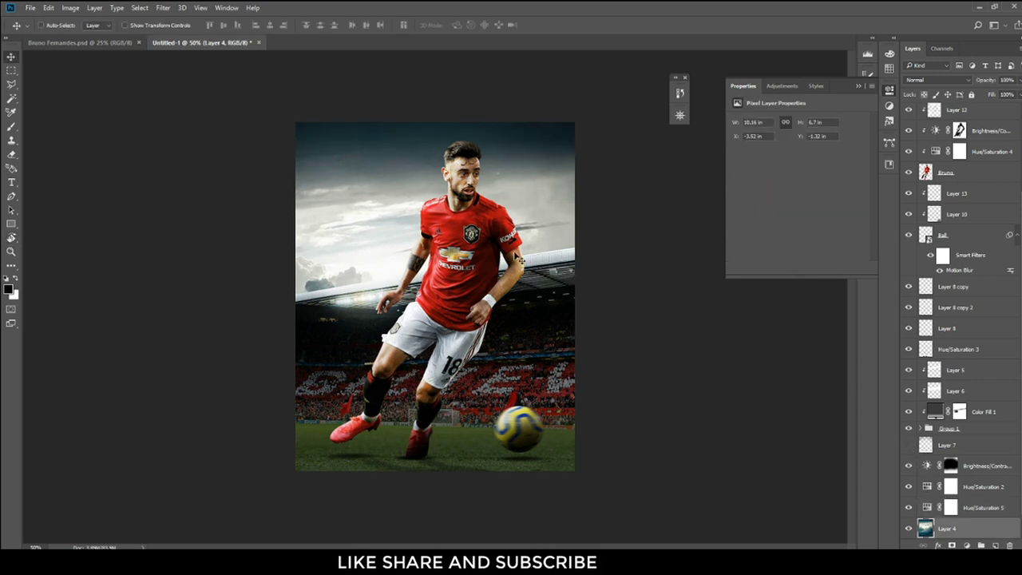
mouse_move(519, 263)
left_mouse_down()
mouse_move(517, 216)
mouse_move(517, 252)
left_mouse_up()
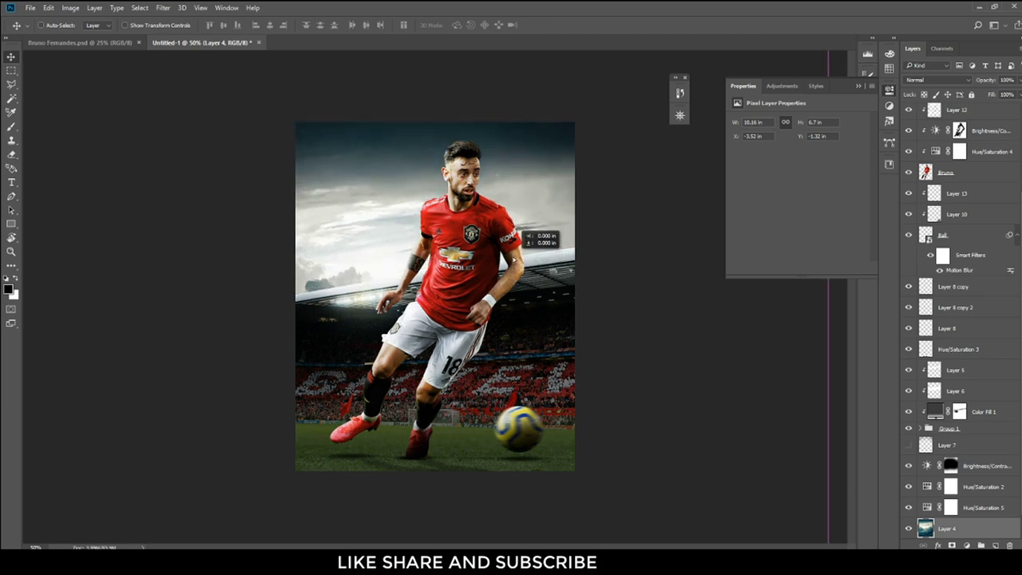
left_click_drag(514, 257, 527, 249)
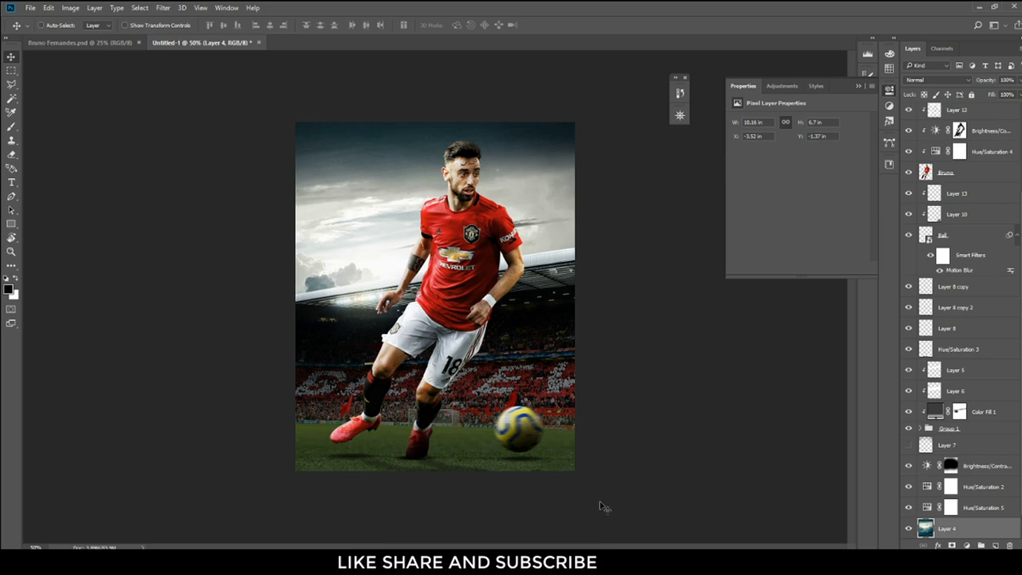
key("r")
mouse_move(439, 201)
left_mouse_down()
mouse_move(531, 299)
mouse_move(249, 87)
left_mouse_up()
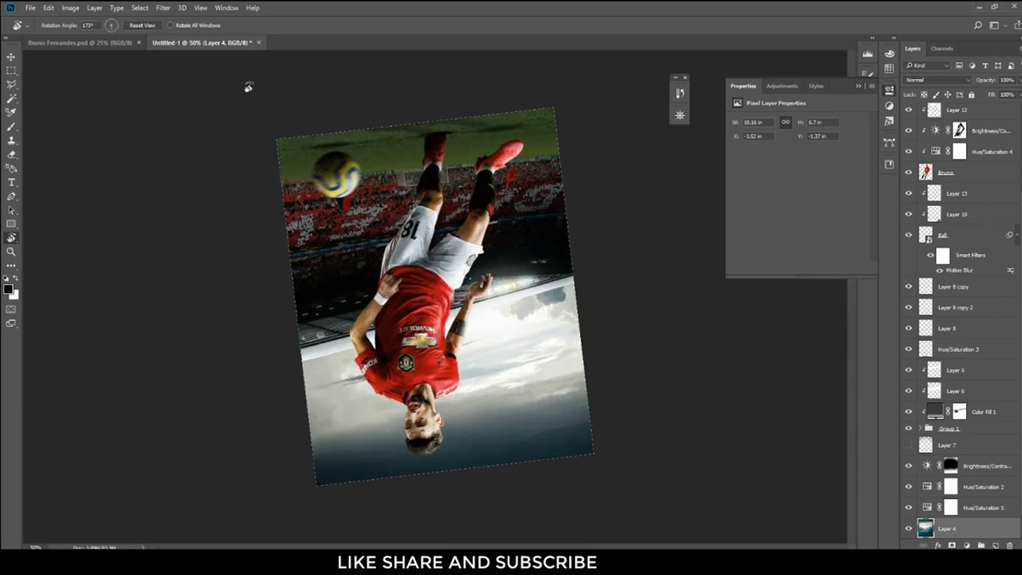
left_click(142, 24)
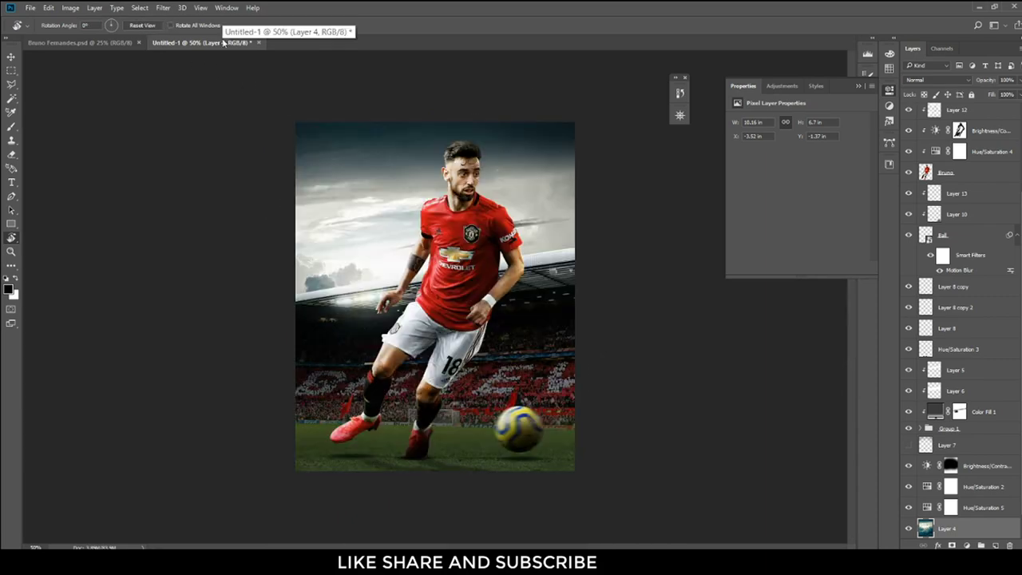
scroll(958, 204, "down", 1)
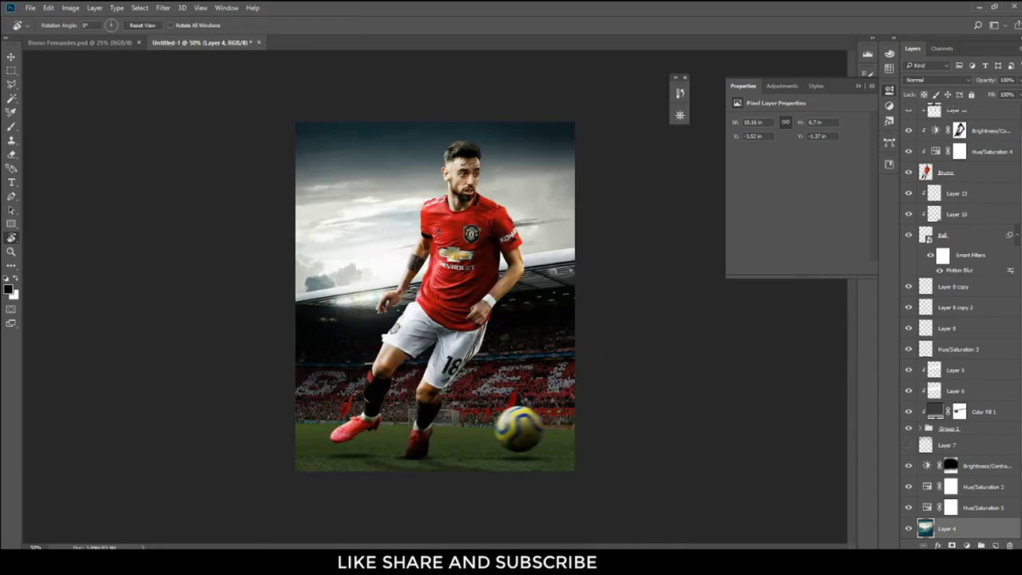
key("alt+period")
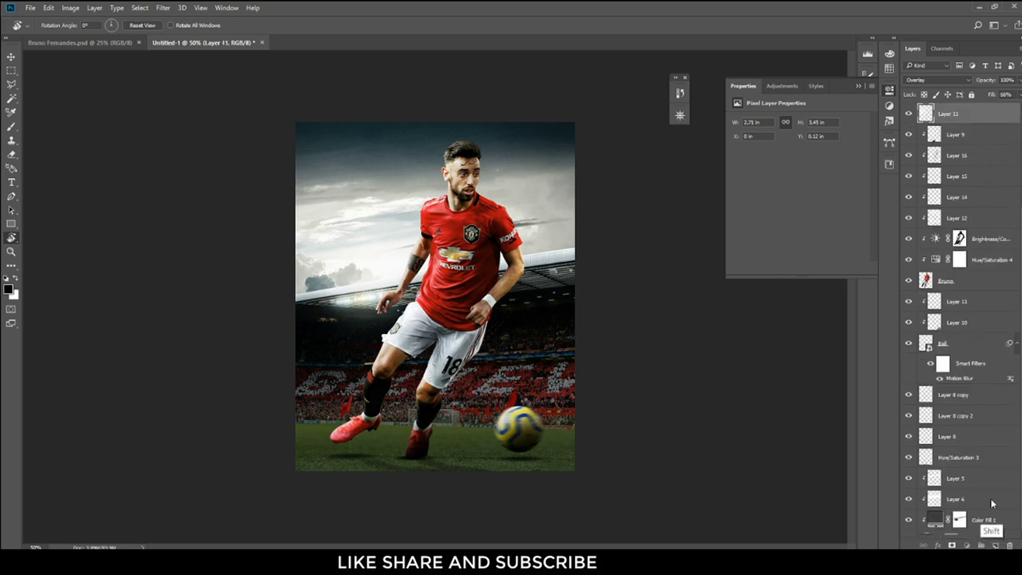
- Select every layer above Background and group them into Group 2
key("alt+comma")
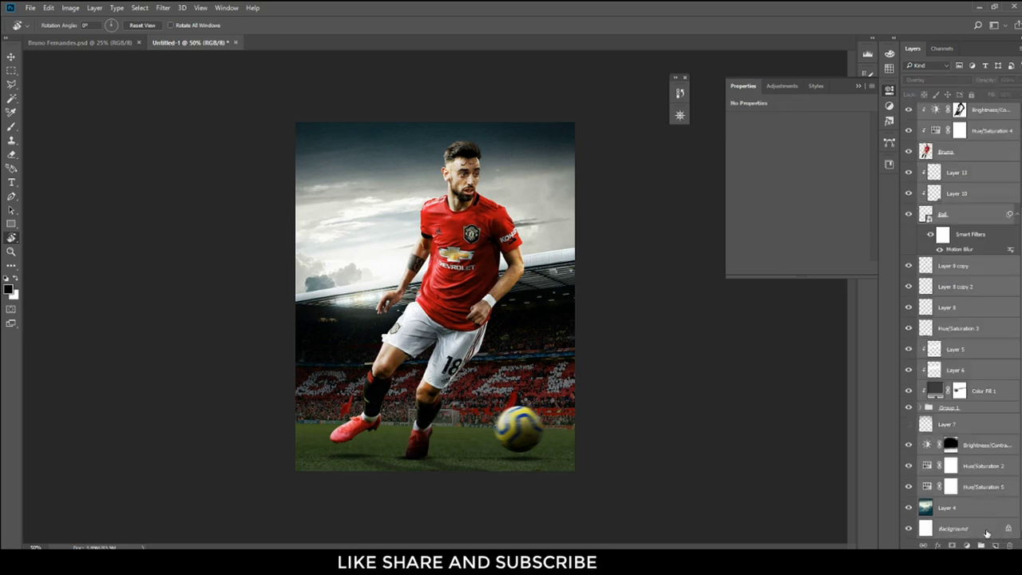
key("ctrl+g")
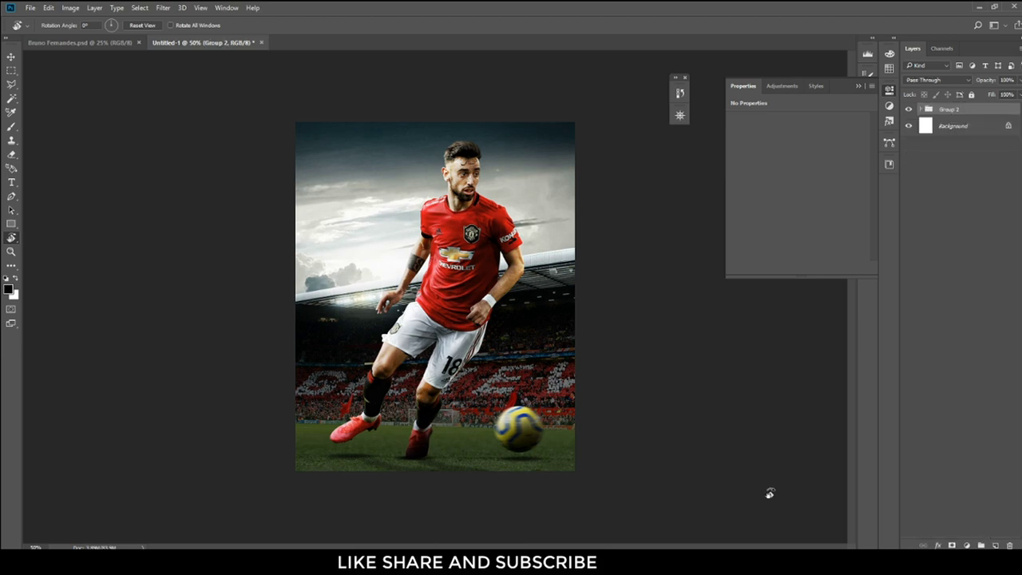
left_click(966, 545)
- Add a Color Balance warming midtones and shadows toward red and yellow, with fill about half
left_click(938, 418)
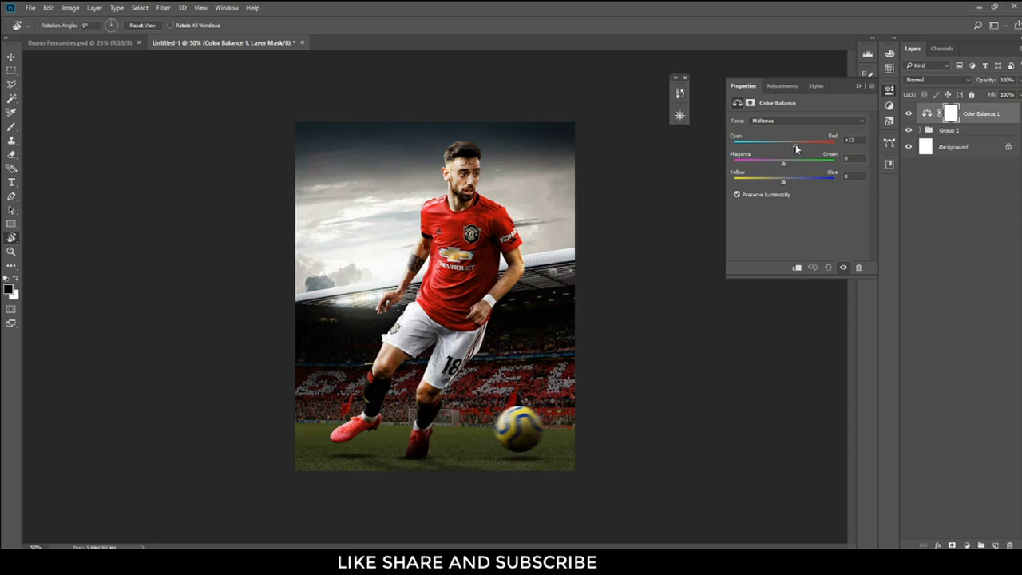
left_click_drag(783, 183, 776, 184)
left_click(806, 121)
left_click(786, 130)
left_click_drag(783, 143, 782, 144)
left_click_drag(783, 183, 780, 185)
left_click_drag(778, 177, 777, 180)
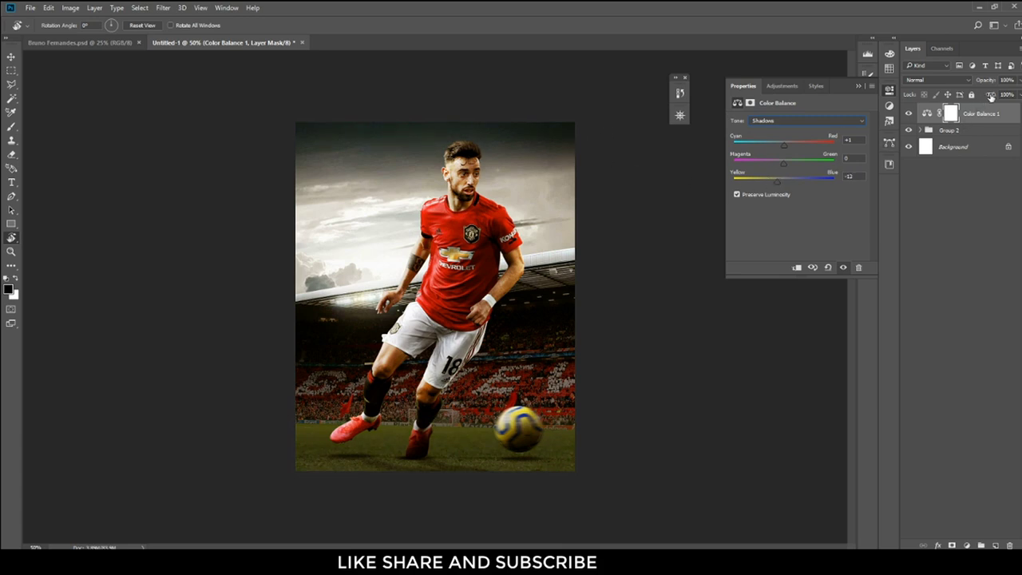
left_click_drag(991, 95, 970, 99)
- Add a second Color Balance pushing midtones +10 red and -11 toward yellow
left_click(966, 545)
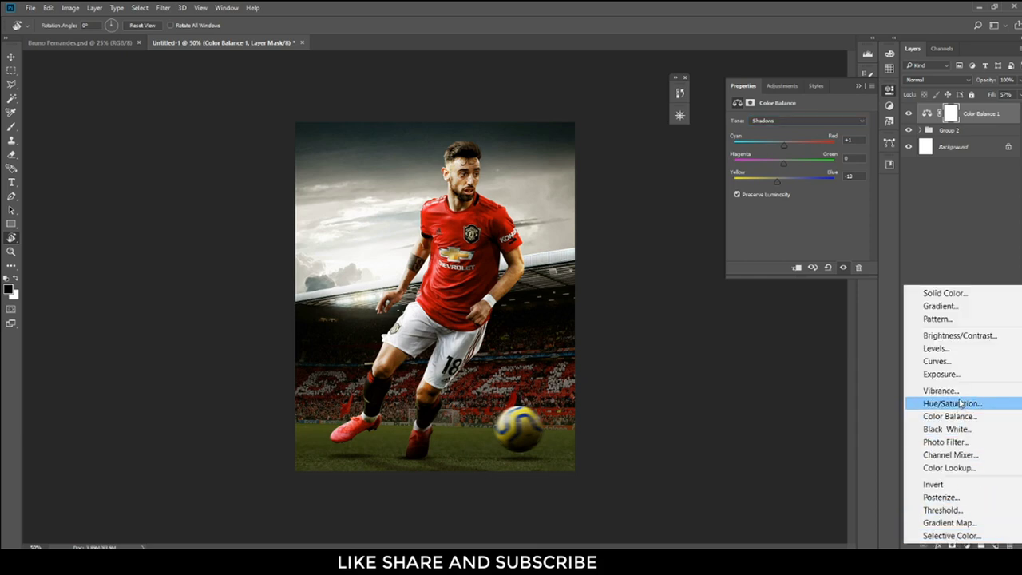
left_click(938, 412)
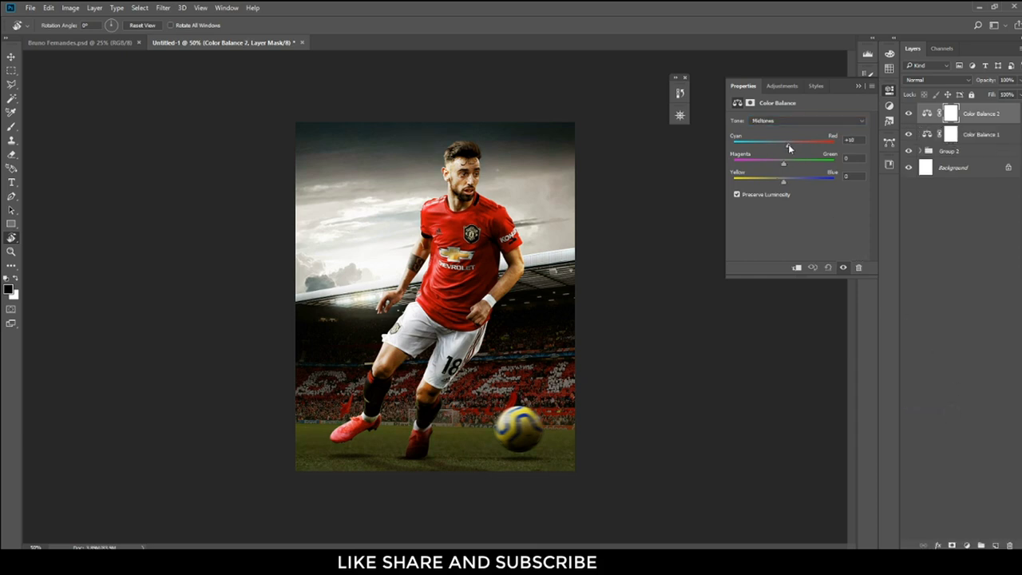
left_click_drag(790, 148, 792, 148)
left_click_drag(781, 183, 777, 183)
mouse_move(435, 297)
left_mouse_down()
mouse_move(447, 304)
mouse_move(270, 60)
left_mouse_up()
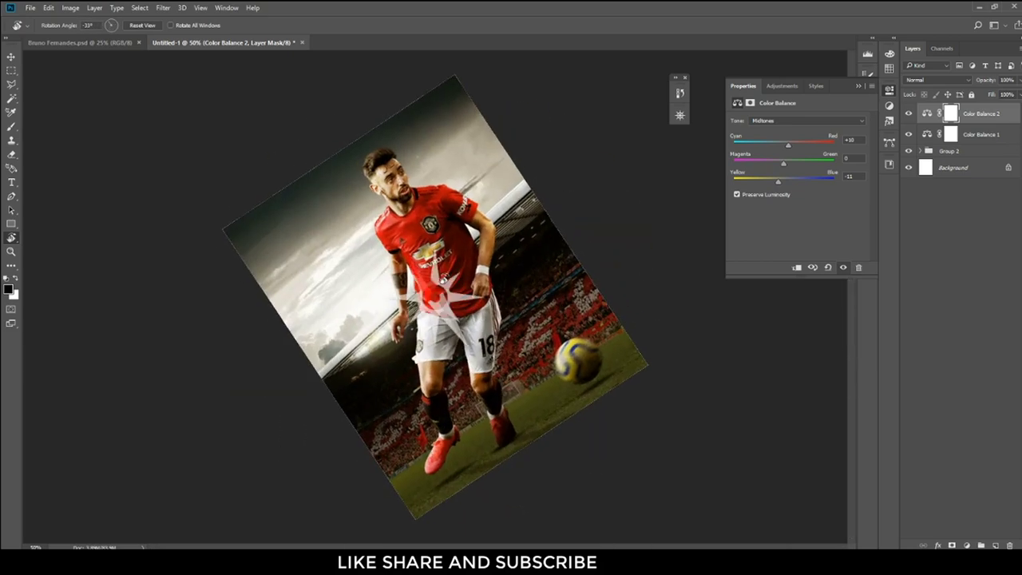
left_click(142, 24)
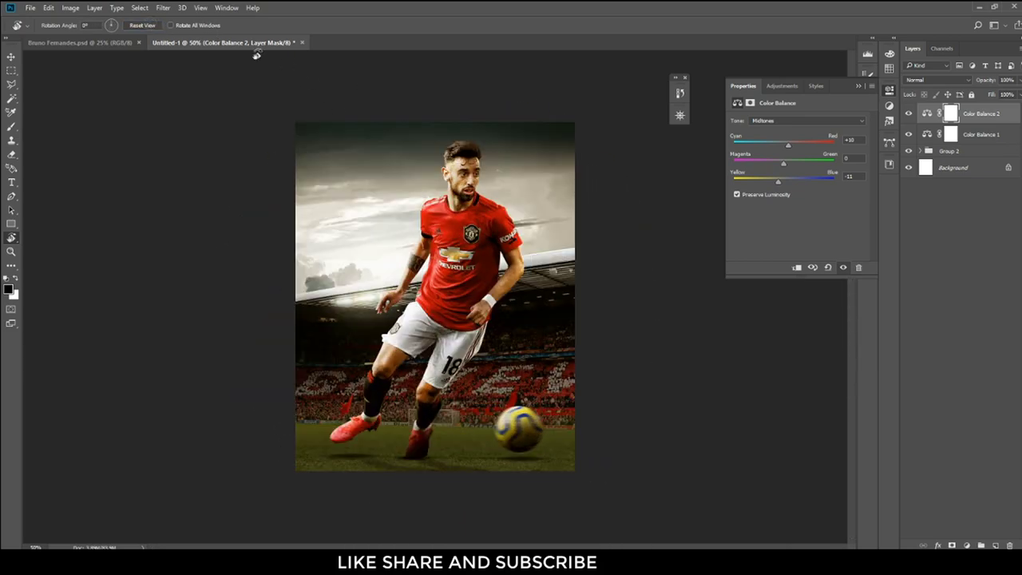
- Delete both Color Balance layers and add one with midtones +18 red, -10 yellow-blue
key("Delete")
key("Delete")
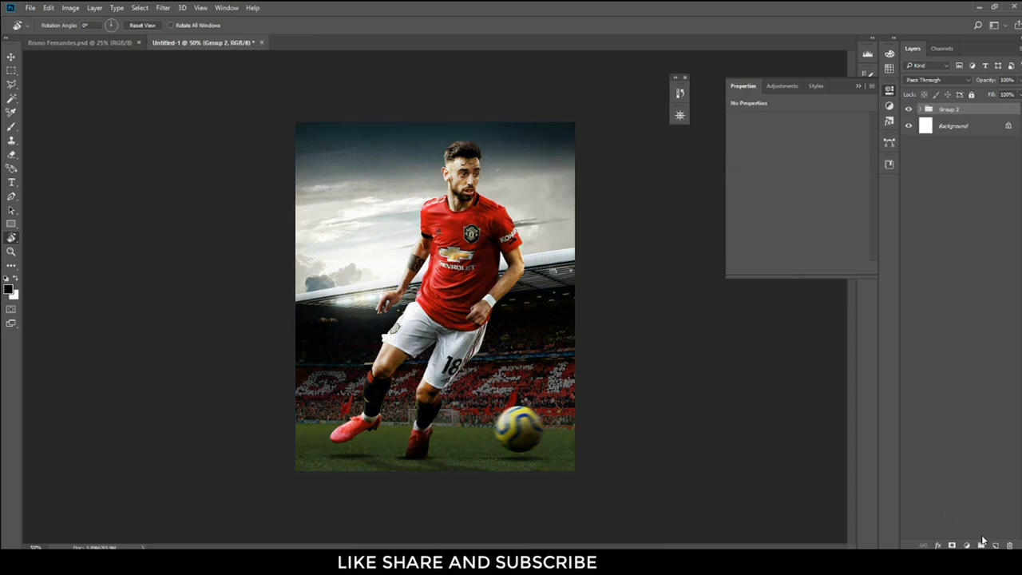
left_click(967, 544)
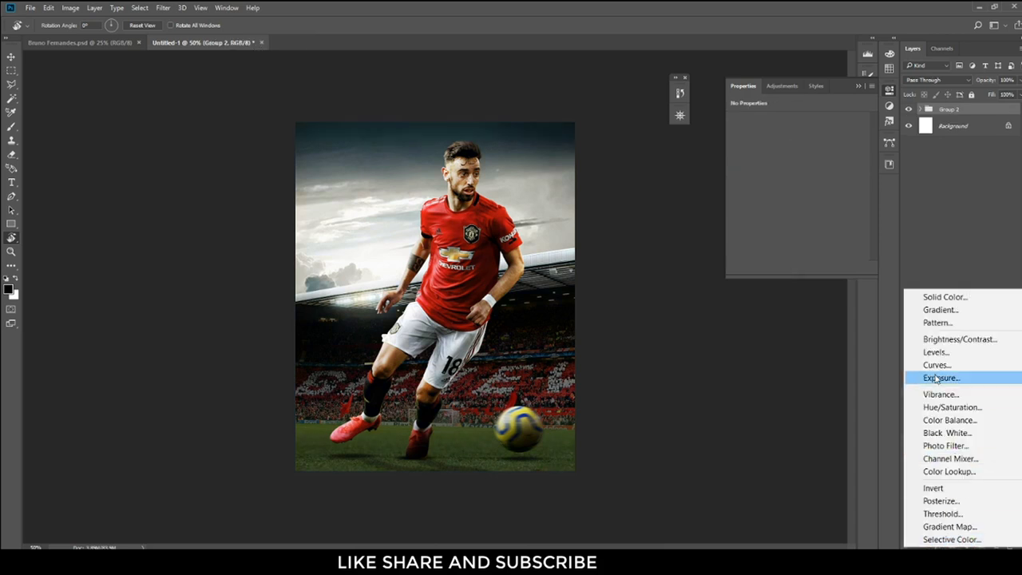
left_click(941, 420)
mouse_move(784, 145)
left_mouse_down()
mouse_move(794, 148)
mouse_move(794, 165)
left_mouse_up()
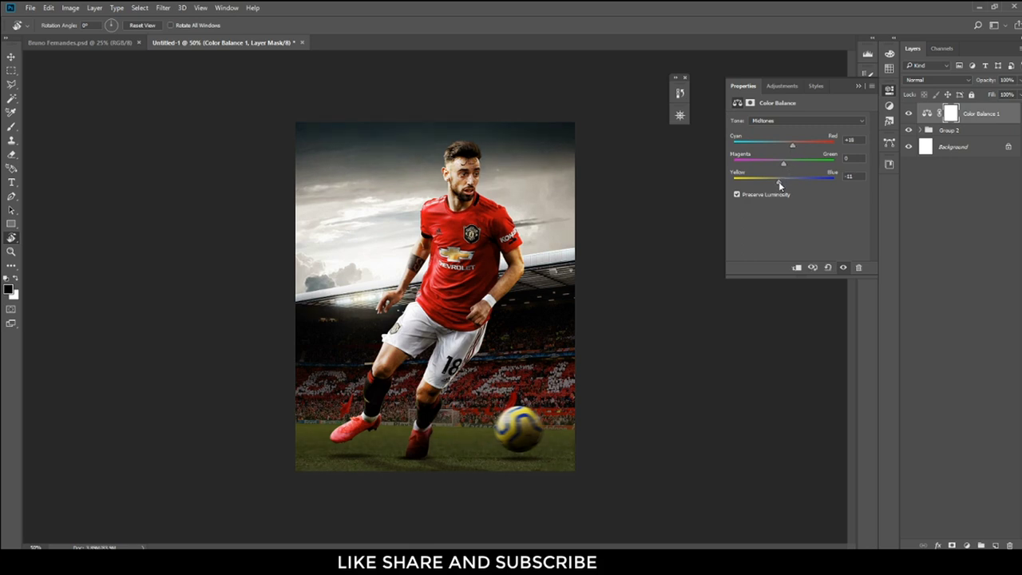
left_click_drag(781, 185, 786, 186)
left_click_drag(779, 185, 783, 188)
- Add a Curves layer on top with two RGB control points and a slightly raised black point
left_click(967, 546)
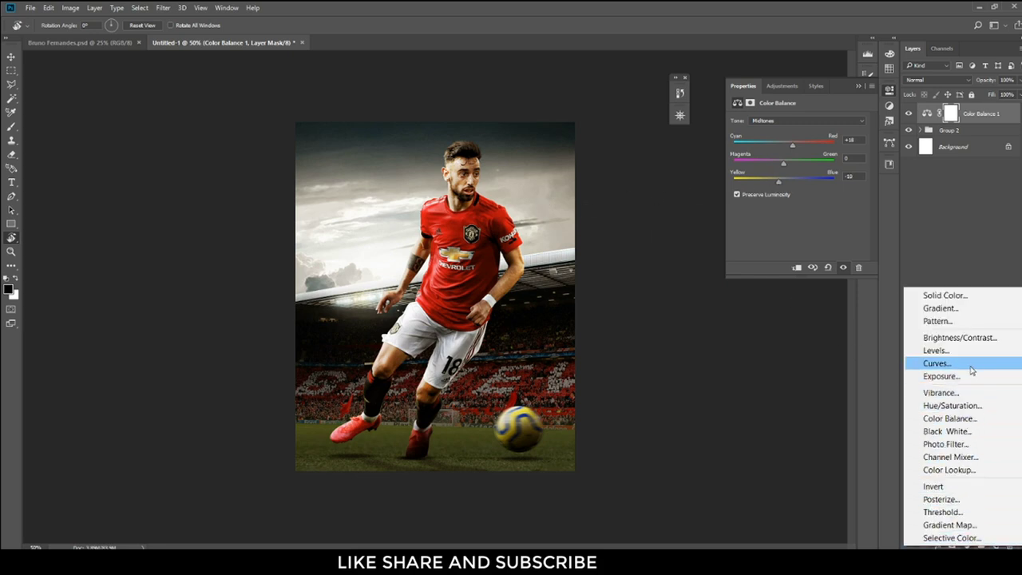
left_click(967, 361)
left_click_drag(753, 251, 759, 240)
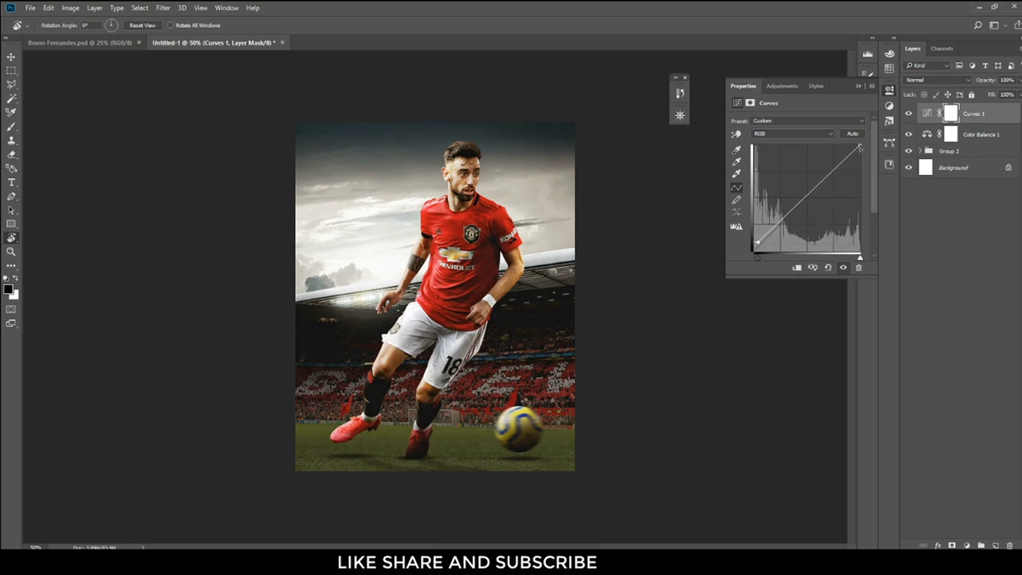
left_click_drag(859, 148, 859, 146)
left_click(830, 172)
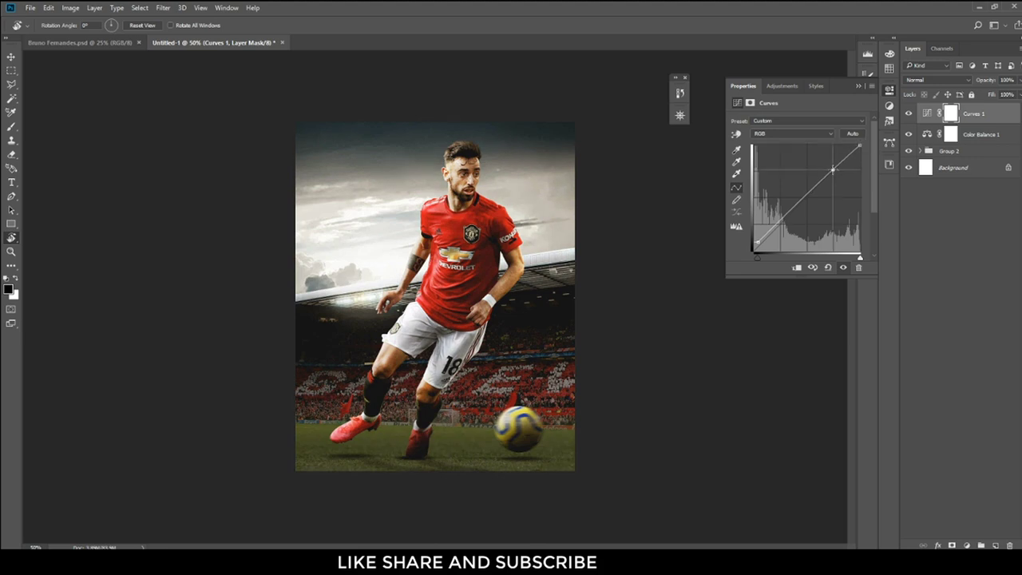
left_click(795, 208)
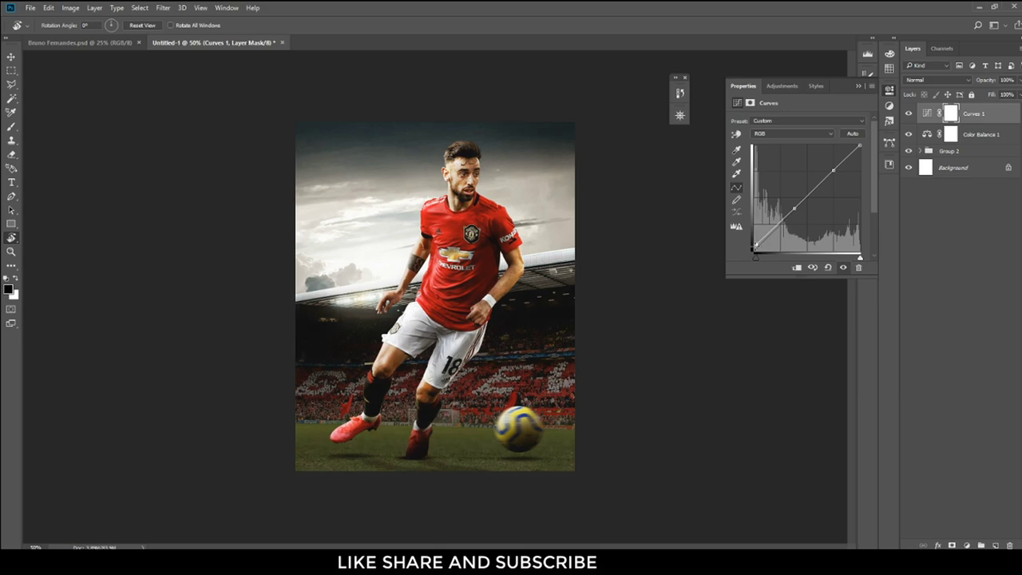
left_click_drag(755, 245, 750, 245)
mouse_move(435, 160)
left_mouse_down()
mouse_move(570, 296)
mouse_move(558, 200)
mouse_move(575, 264)
mouse_move(571, 240)
left_mouse_up()
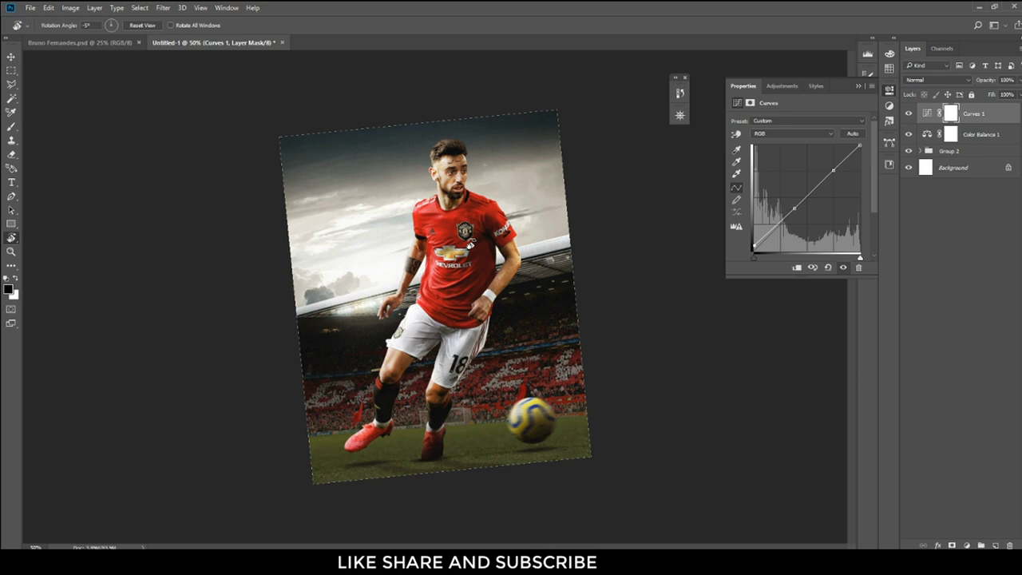
- Add a point on the Curves 1 Red curve and two points on its Blue curve
left_click(790, 133)
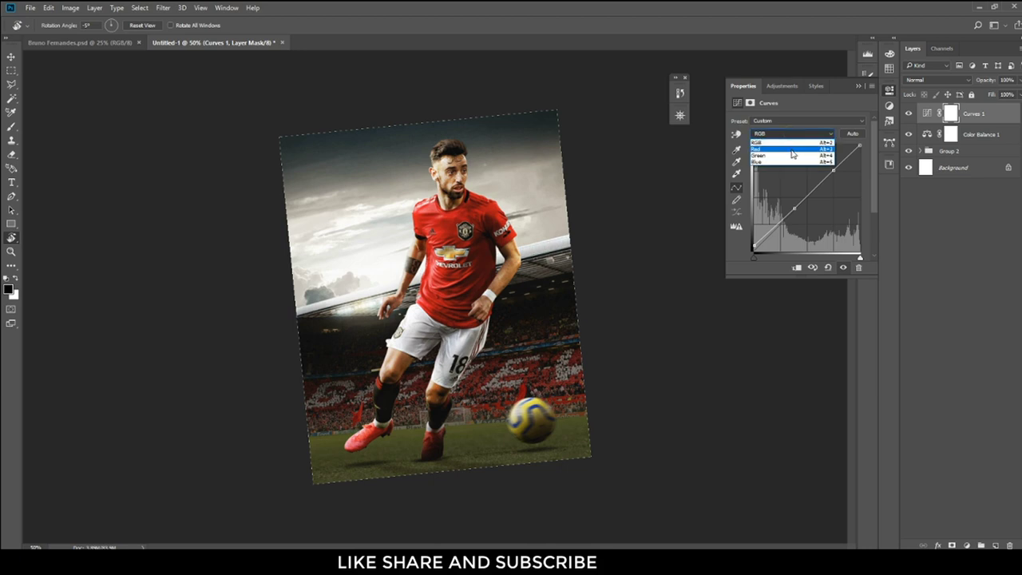
left_click(790, 148)
left_click(836, 168)
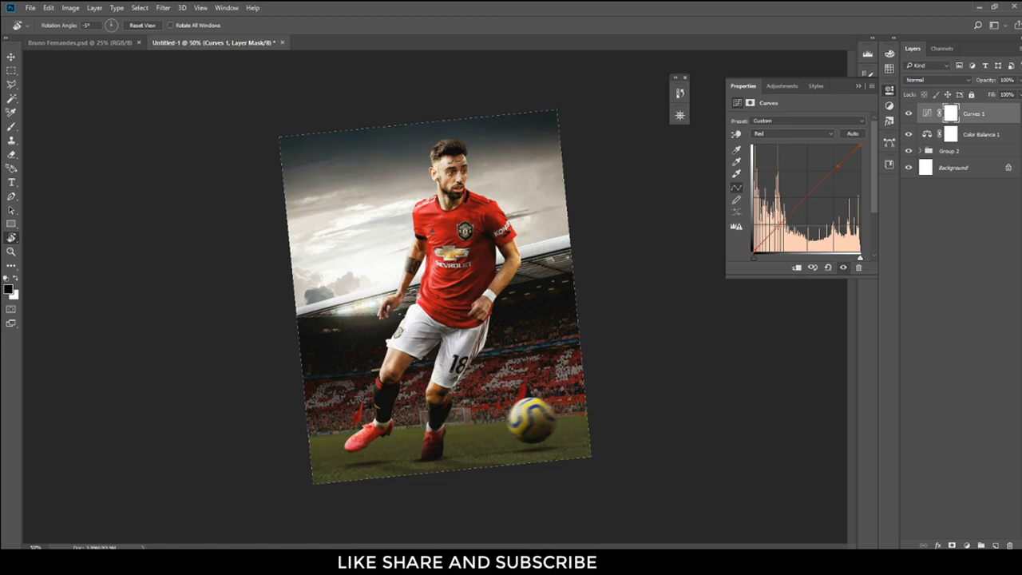
left_click(762, 134)
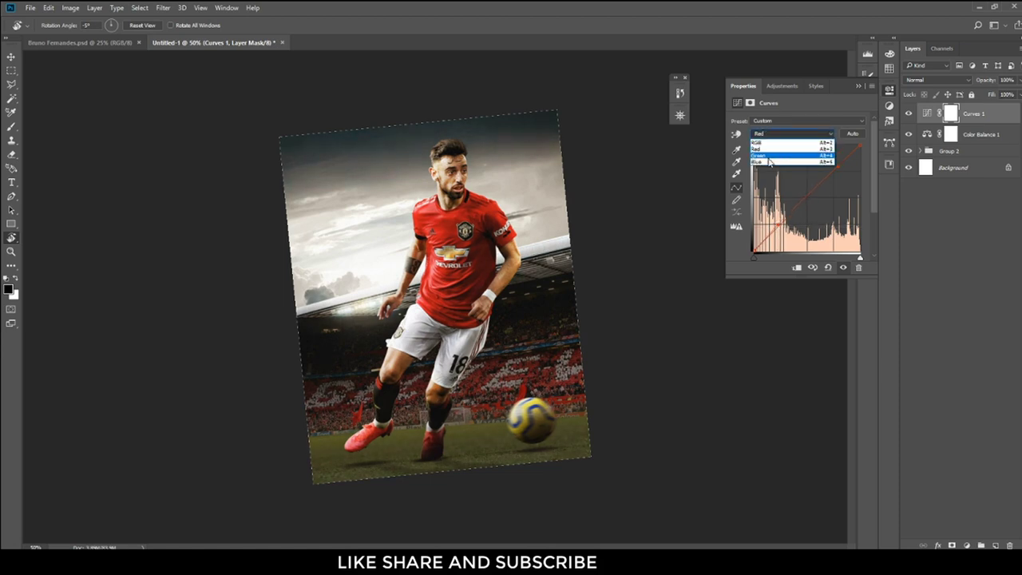
left_click(770, 150)
left_click(783, 134)
left_click(778, 159)
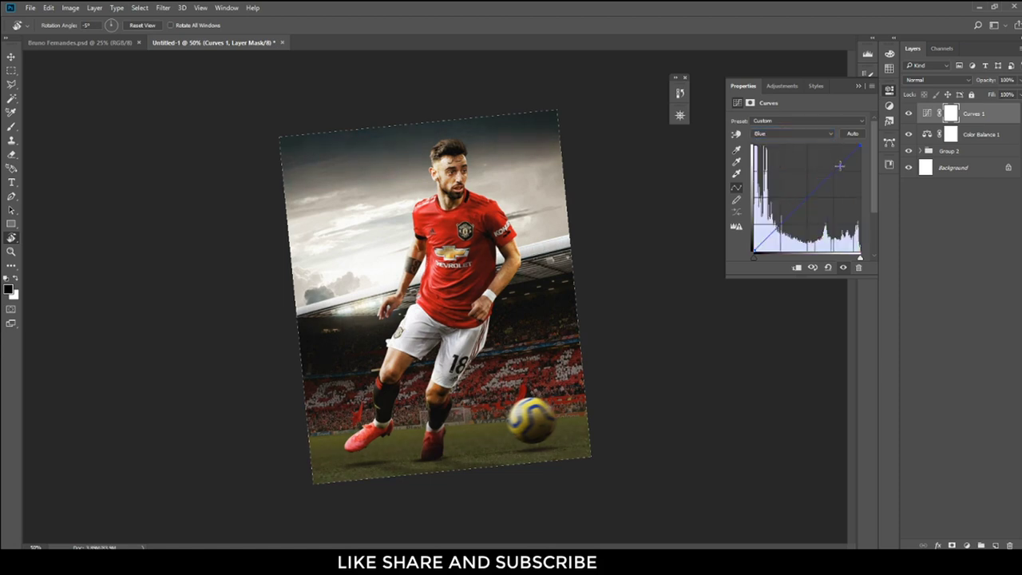
left_click(837, 164)
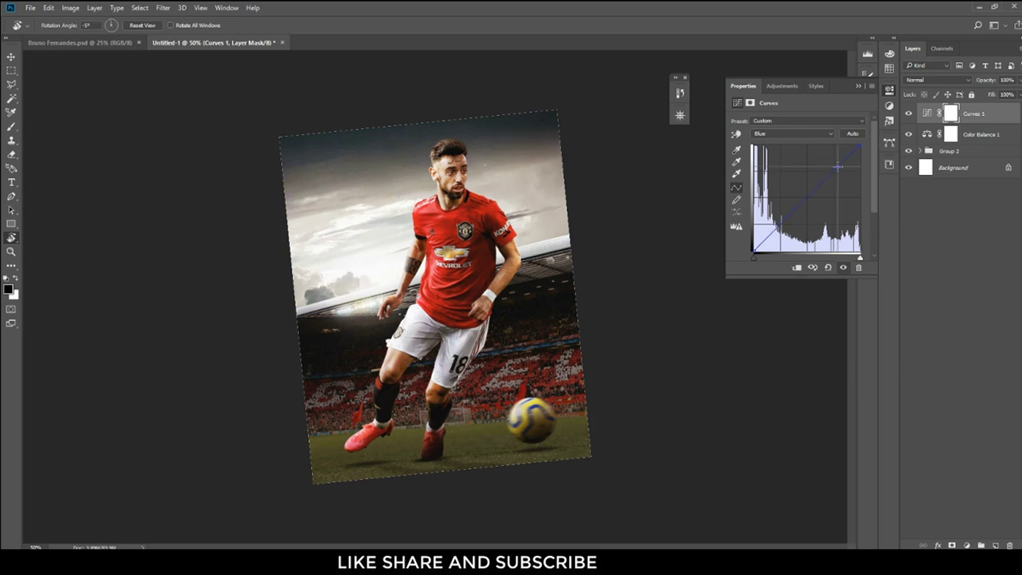
left_click(786, 219)
mouse_move(477, 248)
left_mouse_down()
mouse_move(443, 358)
mouse_move(375, 264)
mouse_move(447, 199)
mouse_move(413, 206)
left_mouse_up()
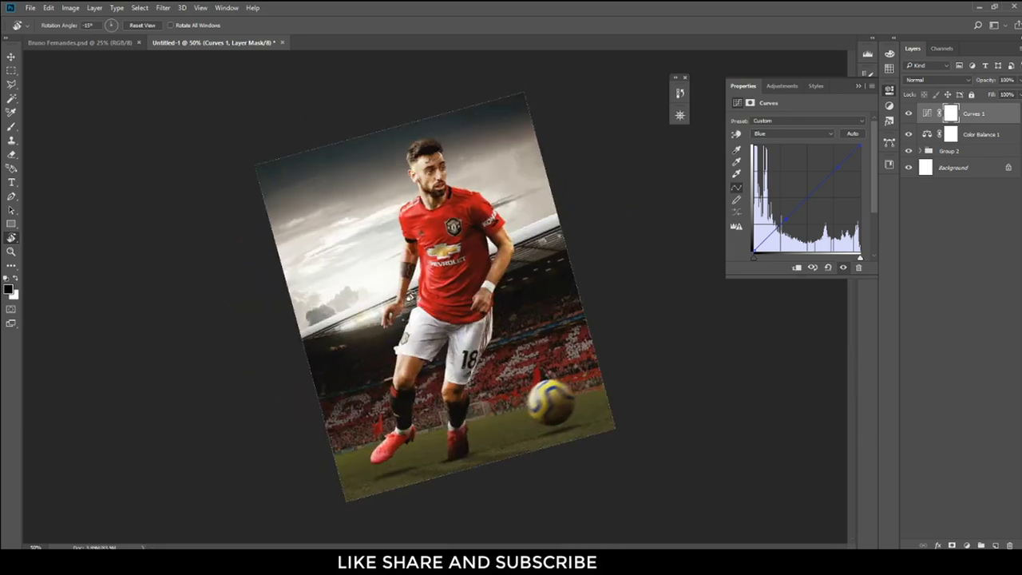
left_click(144, 25)
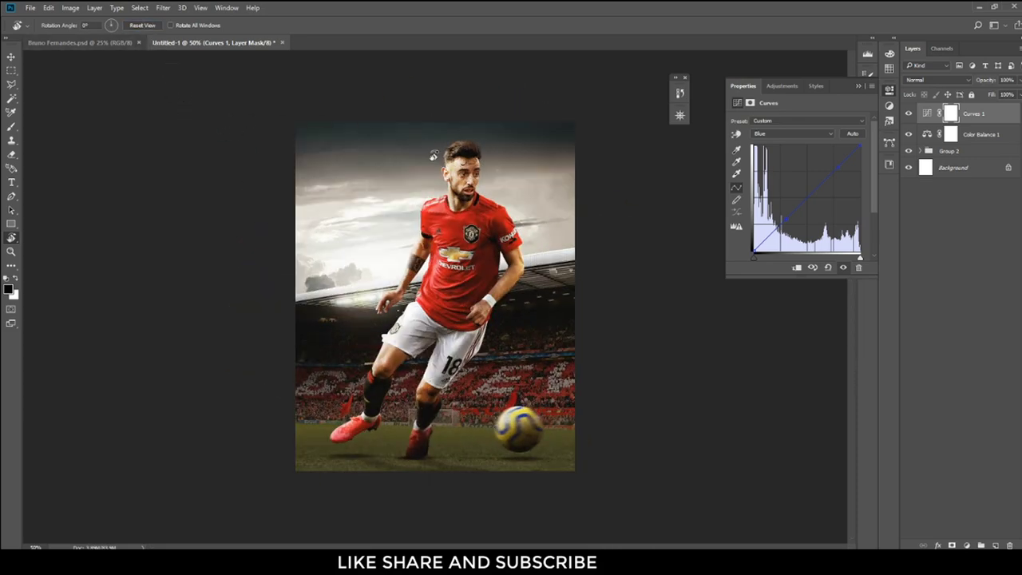
- Paste the lens flare as Layer 17 in Screen mode and place it along the stadium roof
key("ctrl+v")
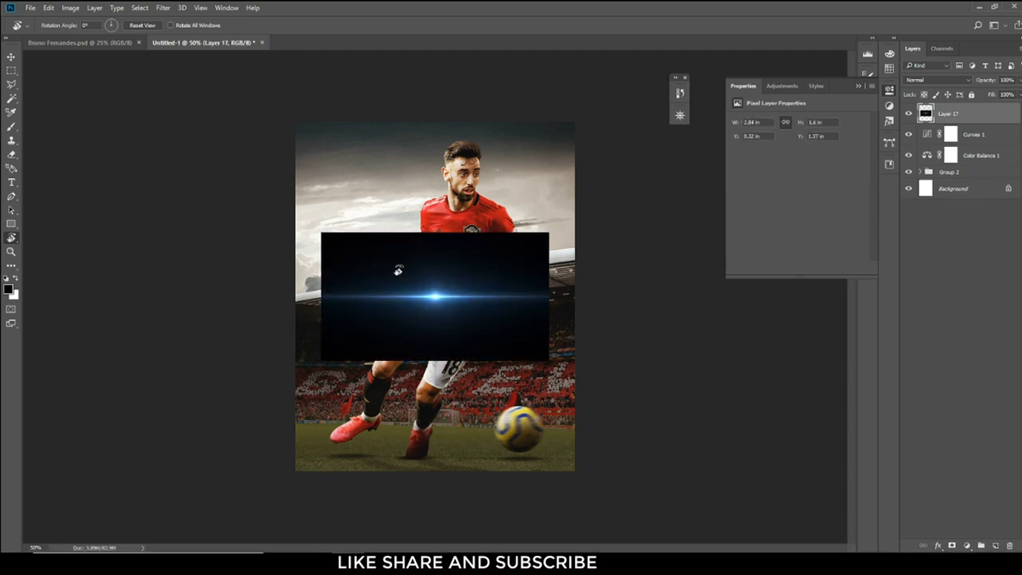
left_click(945, 83)
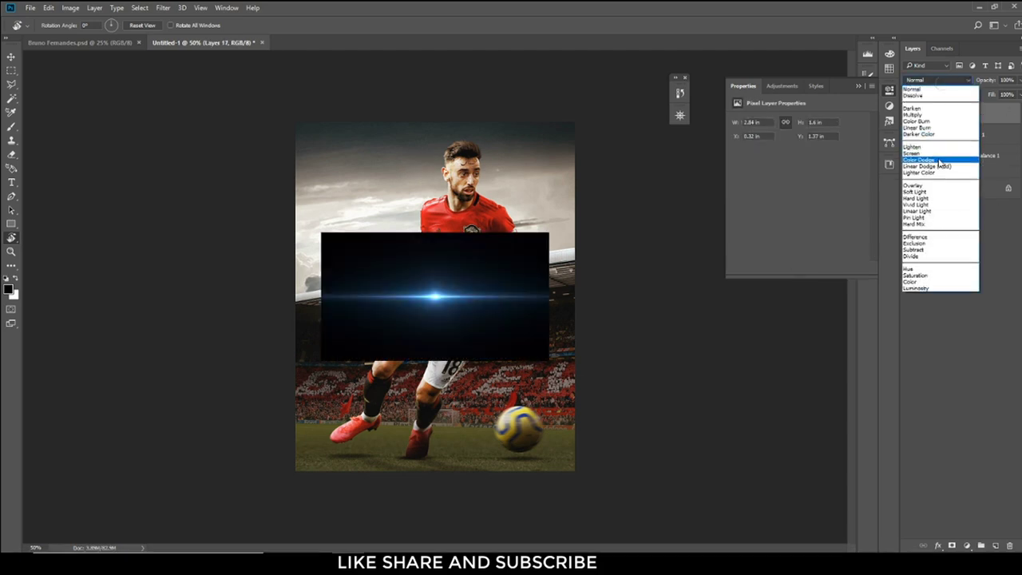
left_click(926, 164)
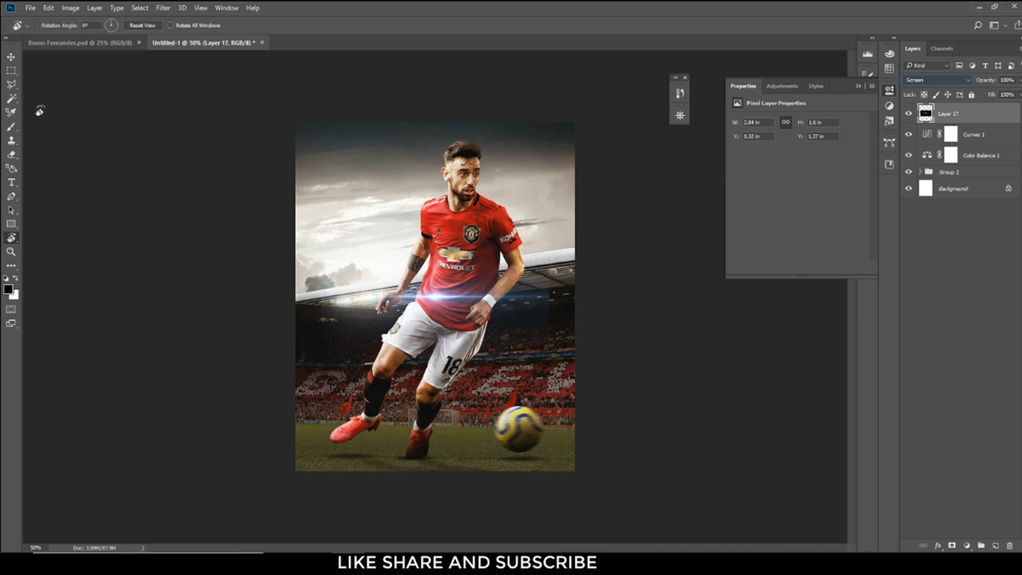
left_click(11, 57)
left_click_drag(495, 285, 463, 289)
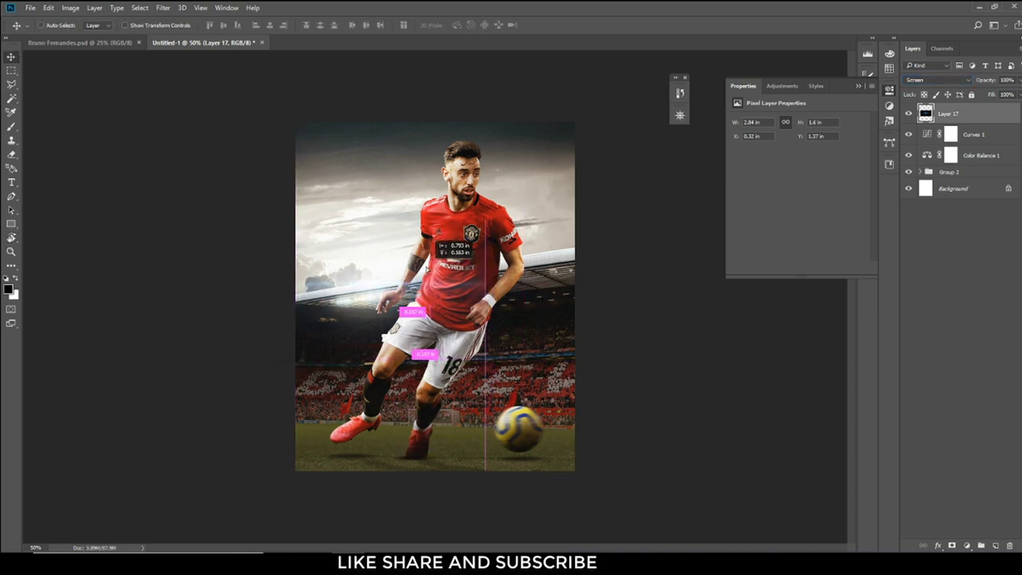
left_click_drag(445, 254, 454, 276)
- Tilt and widen the flare to the roof angle, then duplicate it and shift the copy right
key("ctrl+t")
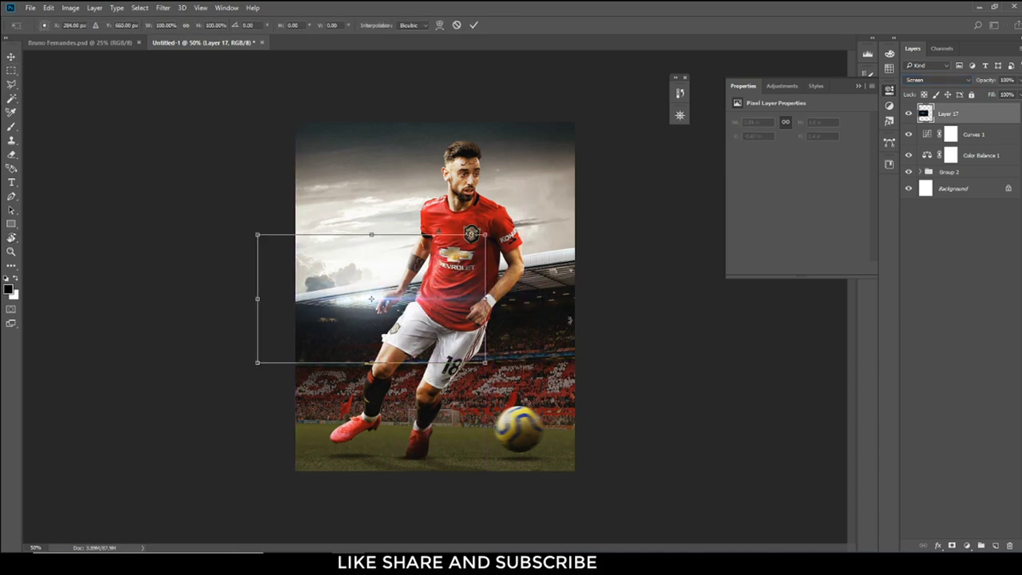
left_click_drag(567, 324, 582, 297)
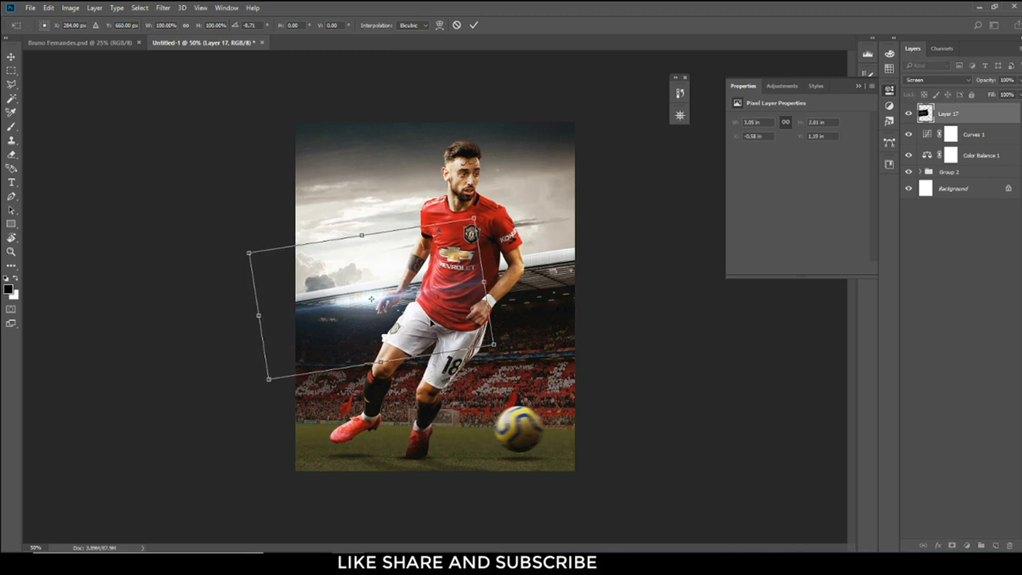
left_click_drag(422, 324, 407, 326)
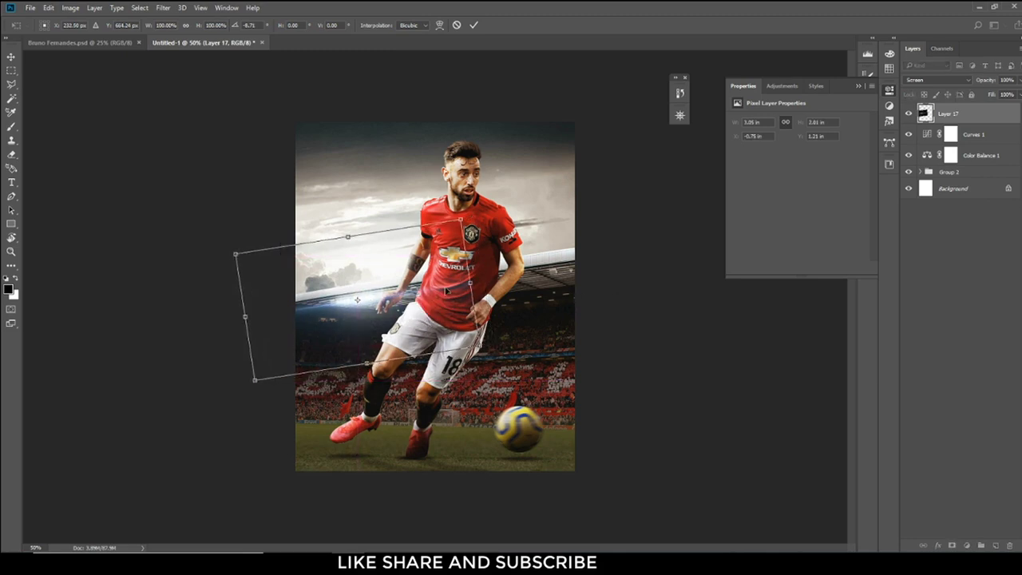
left_click_drag(472, 281, 484, 277)
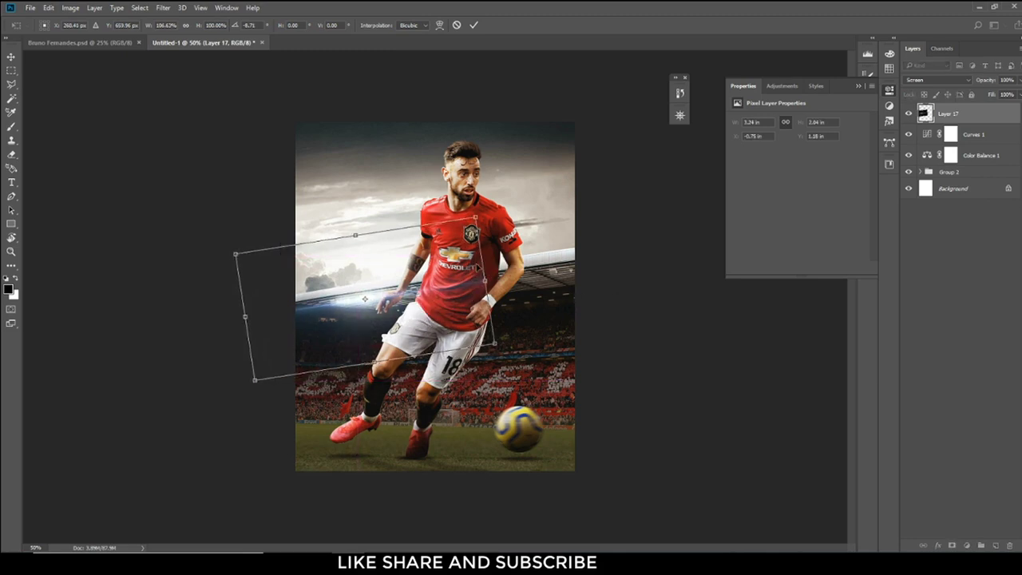
key("Return")
mouse_move(439, 313)
left_mouse_down()
mouse_move(449, 309)
mouse_move(435, 312)
left_mouse_up()
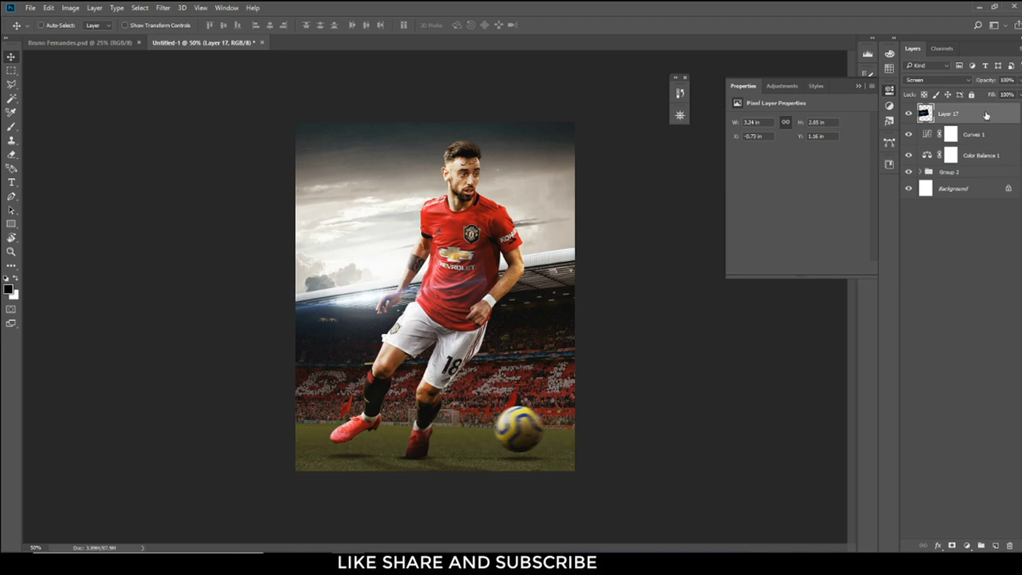
left_click_drag(986, 115, 997, 545)
mouse_move(503, 344)
left_mouse_down()
mouse_move(586, 295)
mouse_move(459, 351)
mouse_move(360, 335)
mouse_move(514, 318)
mouse_move(587, 289)
mouse_move(580, 296)
mouse_move(592, 301)
left_mouse_up()
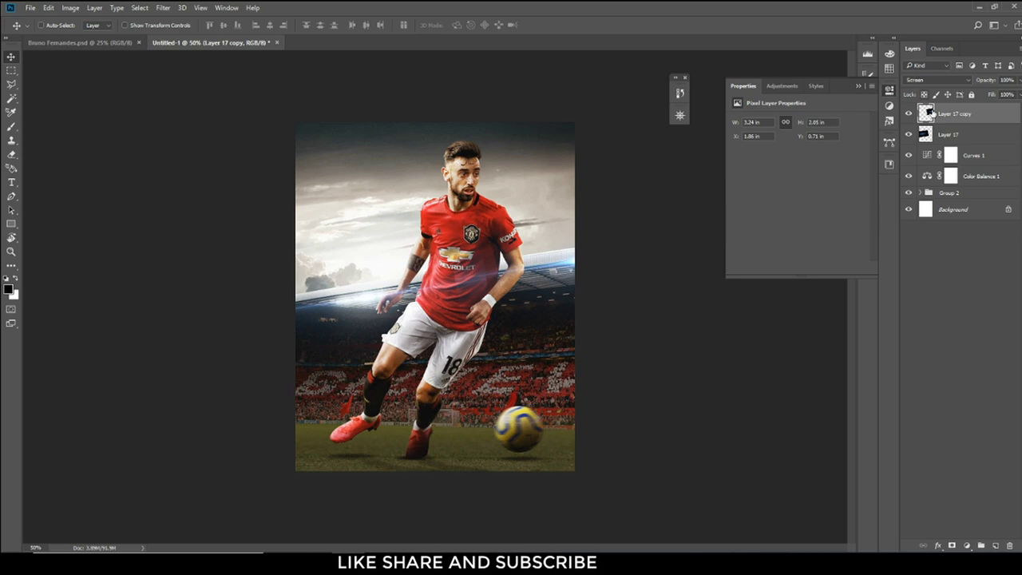
- Group both flare layers into Group 3 and set the group to Screen blending
left_click(950, 134, "shift")
key("ctrl+g")
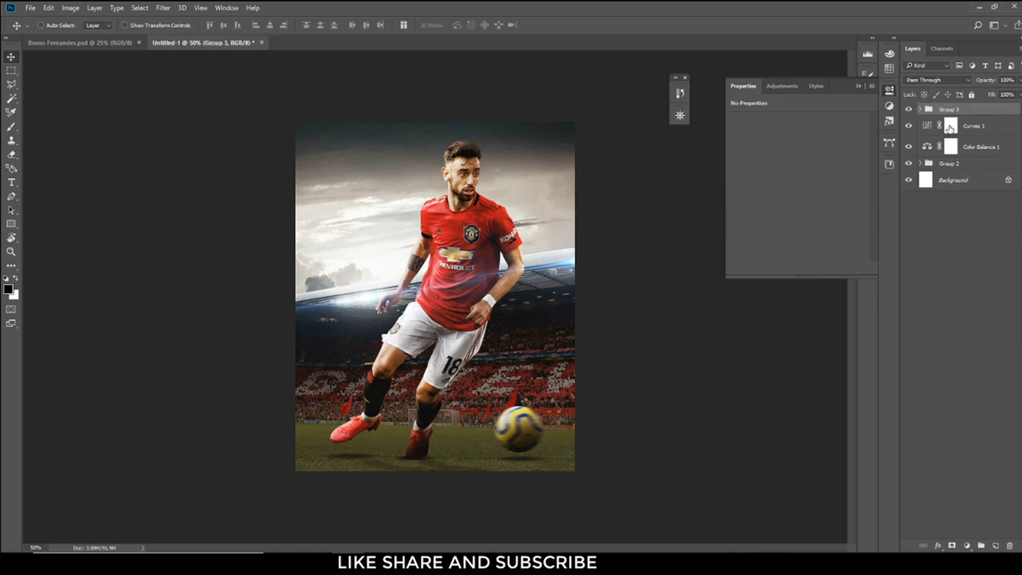
left_click(935, 83)
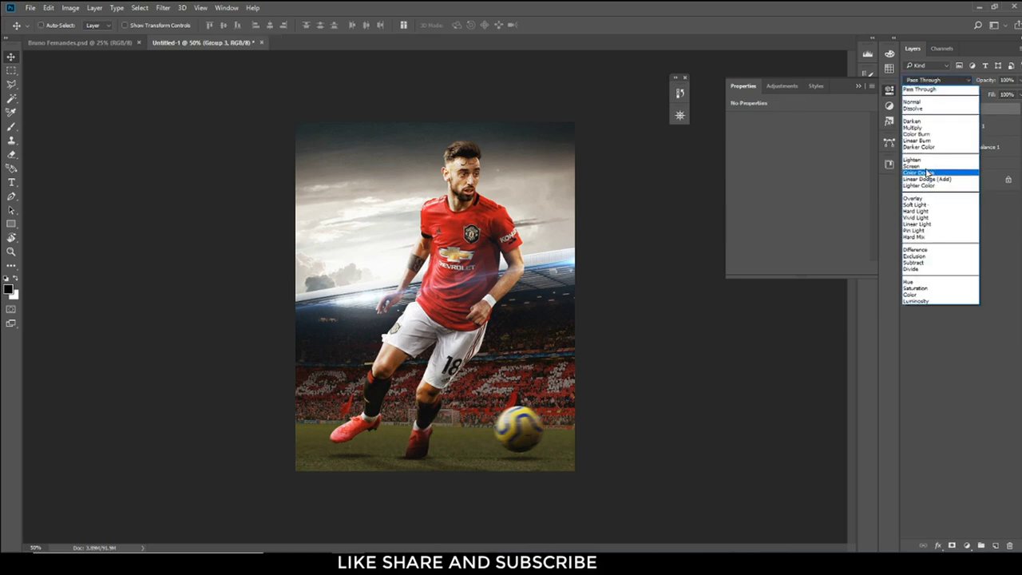
left_click(926, 170)
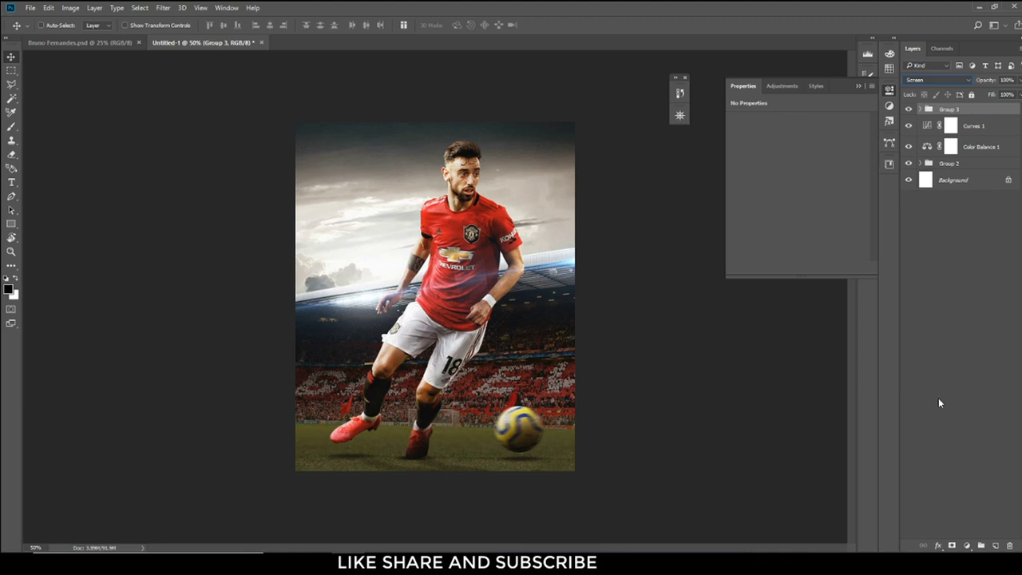
- Add a mask to Group 3 and paint the flare glow off the player with a 200 brush
left_click(952, 544)
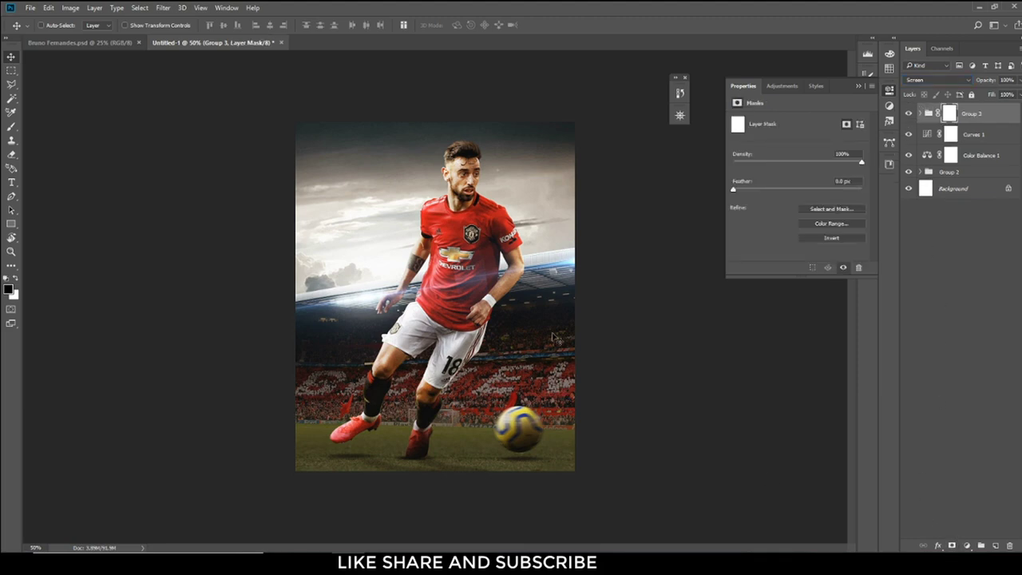
left_click(11, 126)
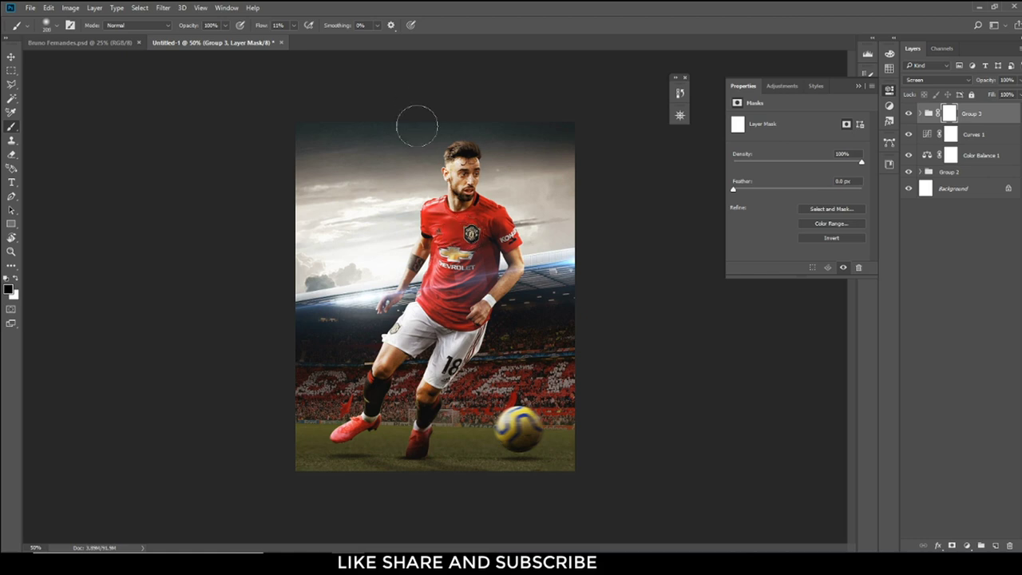
key("bracketright")
key("bracketright")
key("bracketright")
mouse_move(476, 257)
left_mouse_down()
mouse_move(470, 311)
mouse_move(443, 352)
left_mouse_up()
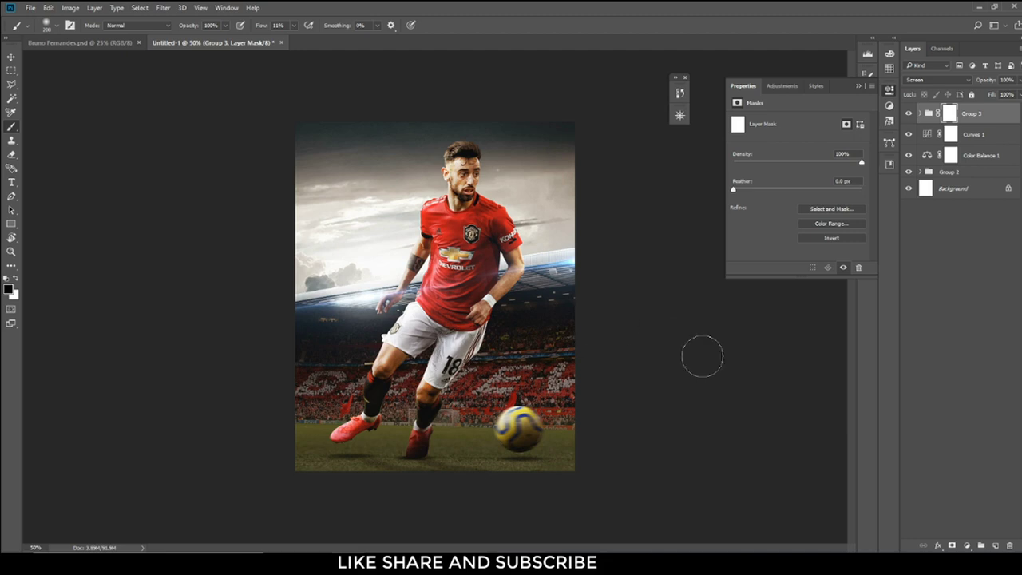
left_click(966, 545)
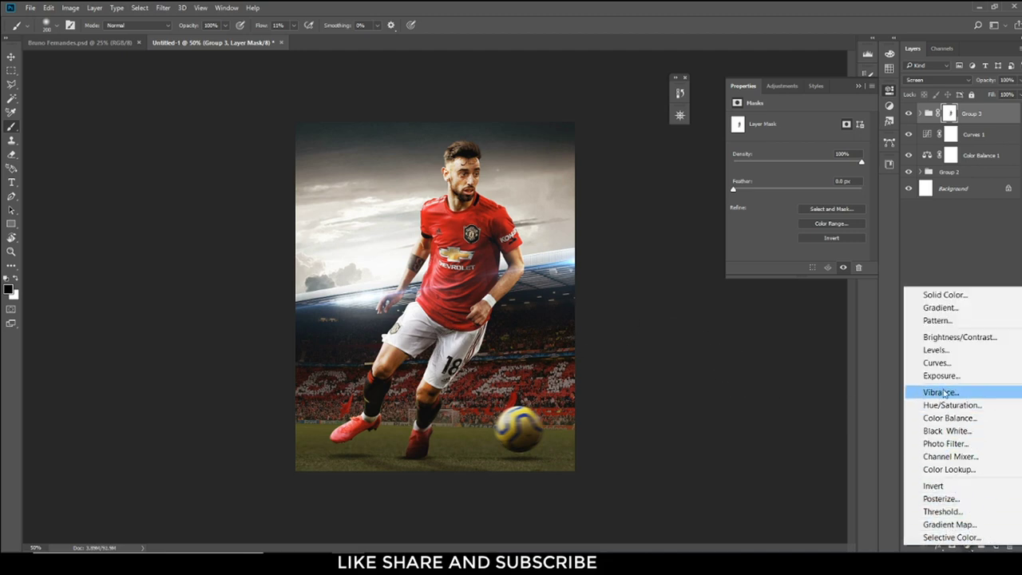
- Add a Hue/Saturation layer shifting the flare hue to +164, then hide Curves 1 to compare
left_click(952, 405)
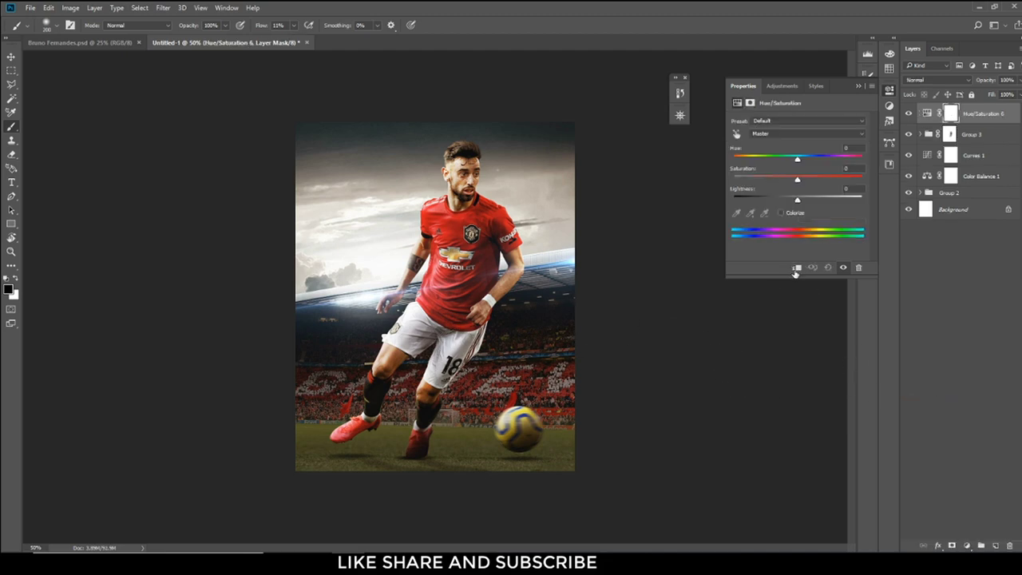
left_click_drag(797, 159, 852, 158)
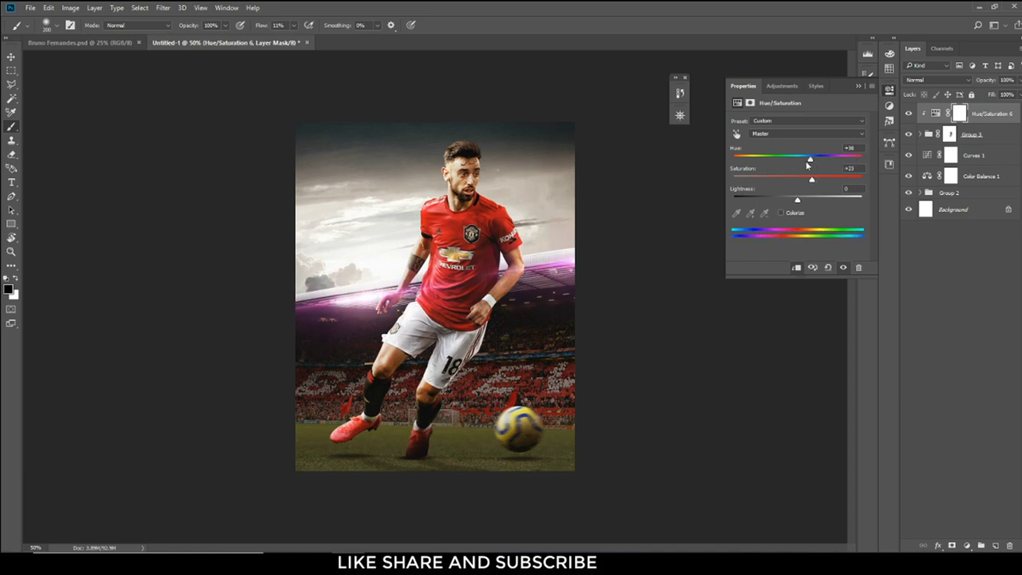
mouse_move(837, 156)
left_mouse_down()
mouse_move(740, 159)
mouse_move(848, 159)
mouse_move(797, 184)
left_mouse_up()
left_click_drag(846, 159, 859, 162)
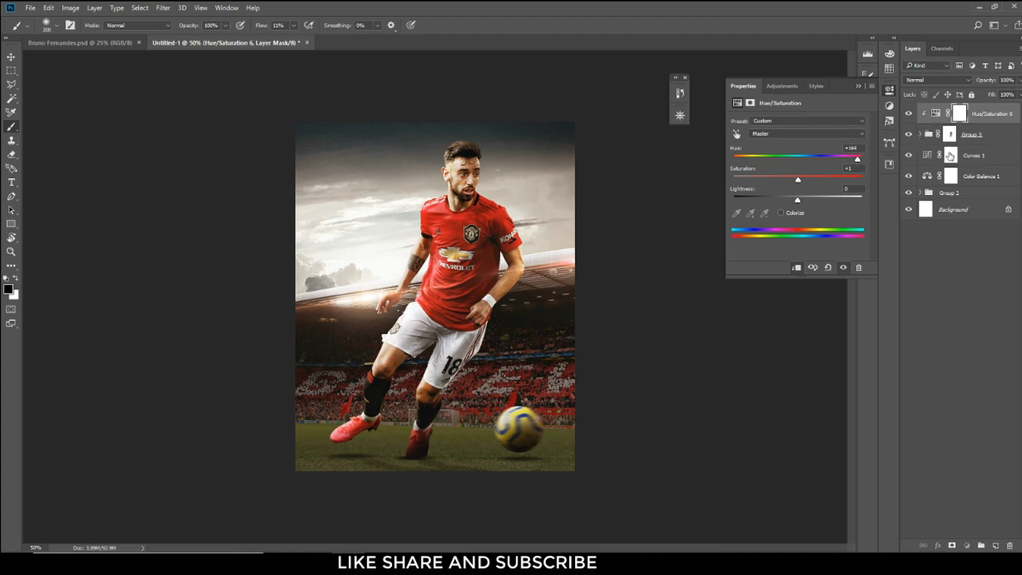
left_click(950, 156)
left_click(908, 154)
- Show Curves 1 again and lower its fill to about 85%
left_click(908, 157)
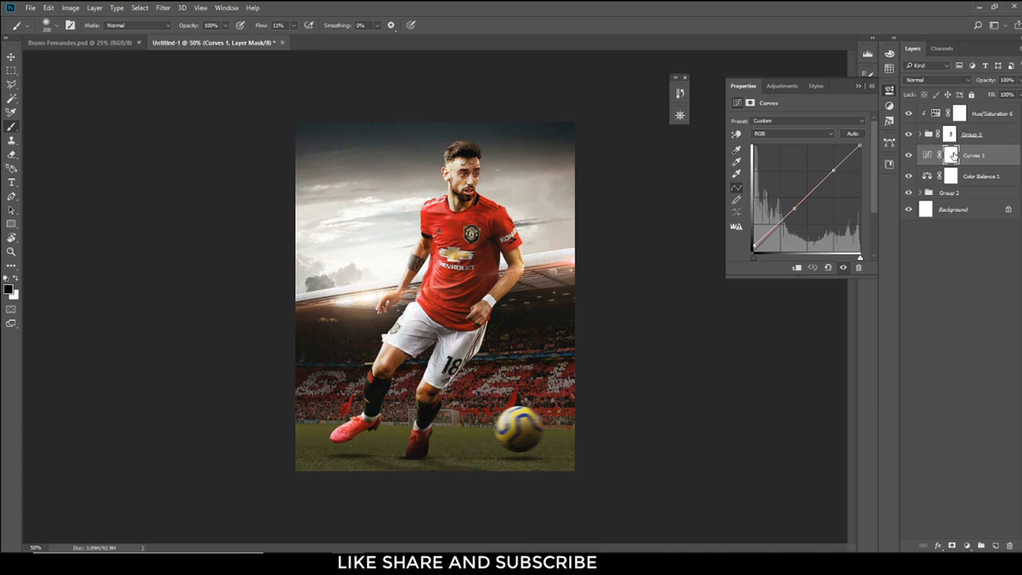
left_click_drag(987, 96, 983, 98)
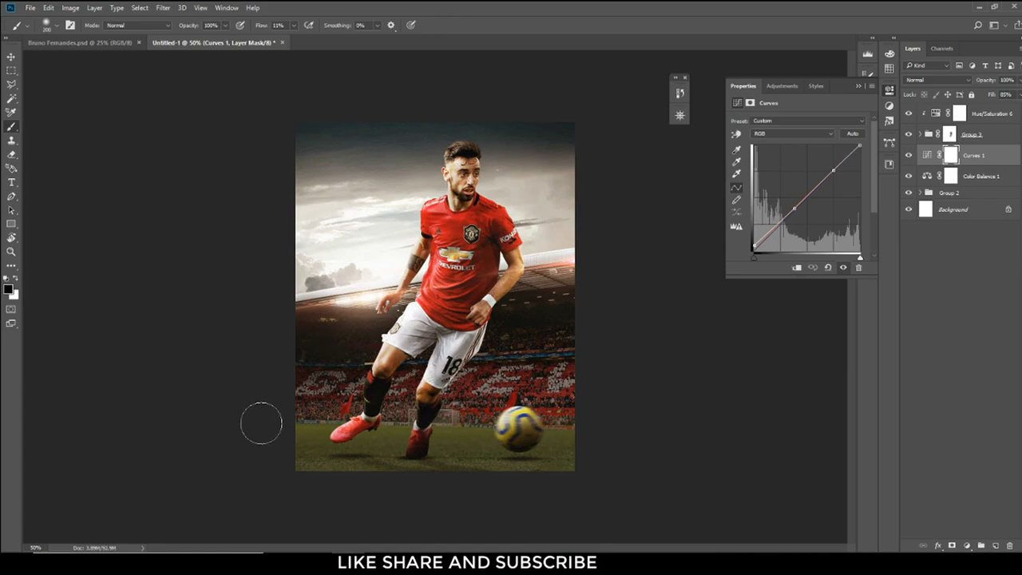